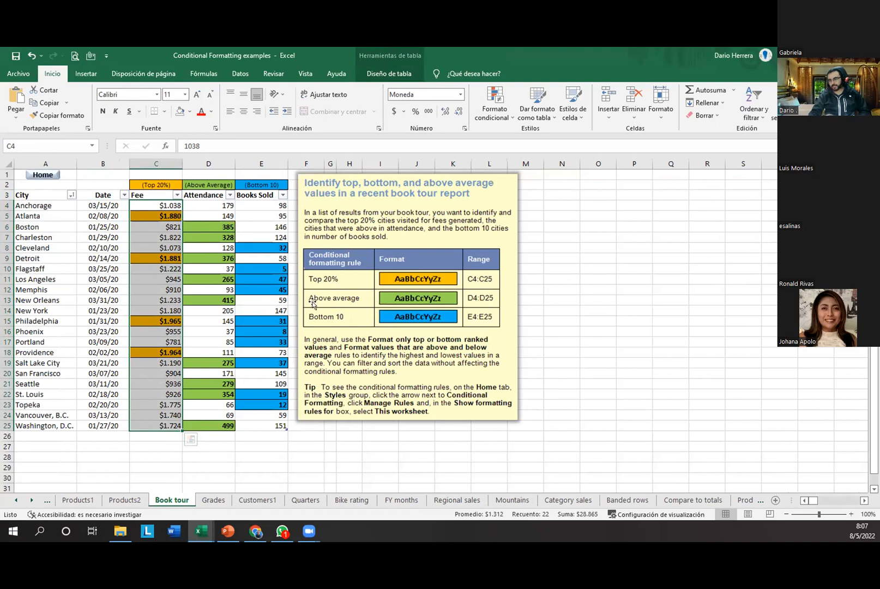
# Step: Try a top-values highlight rule on the attendance and Books Sold data, then dismiss it unapplied
pyautogui.click(207, 332)
pyautogui.moveTo(270, 226); pyautogui.dragTo(262, 405)
pyautogui.click(194, 312)
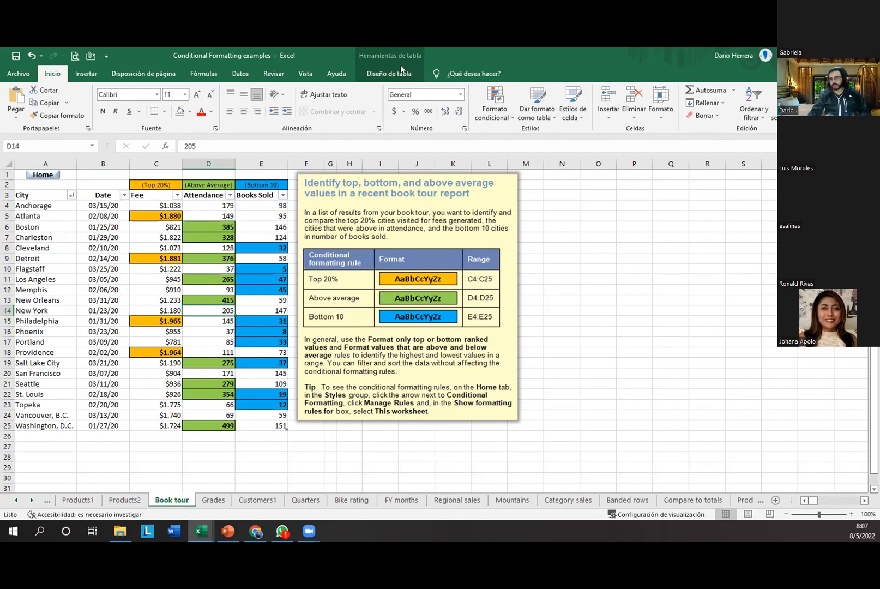
pyautogui.click(496, 108)
pyautogui.moveTo(511, 139)
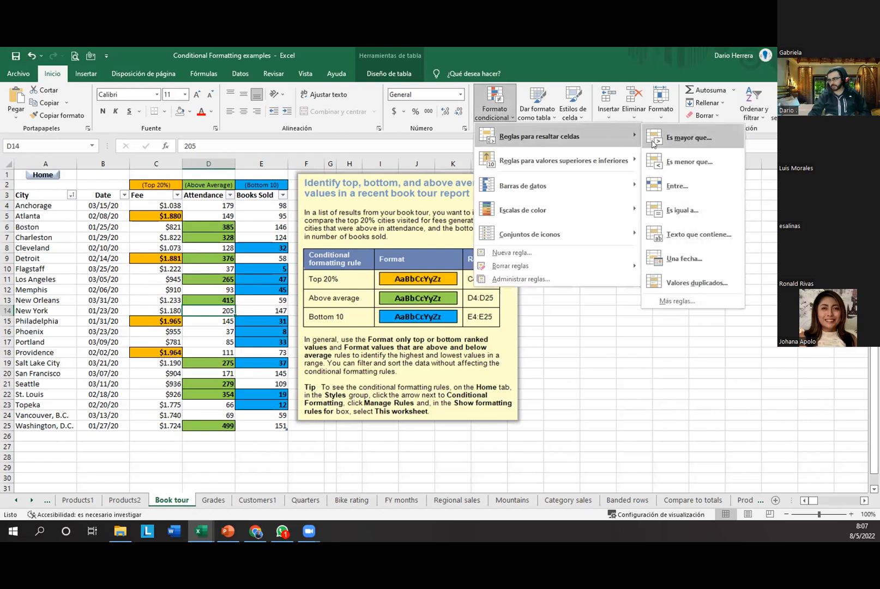
pyautogui.moveTo(620, 161)
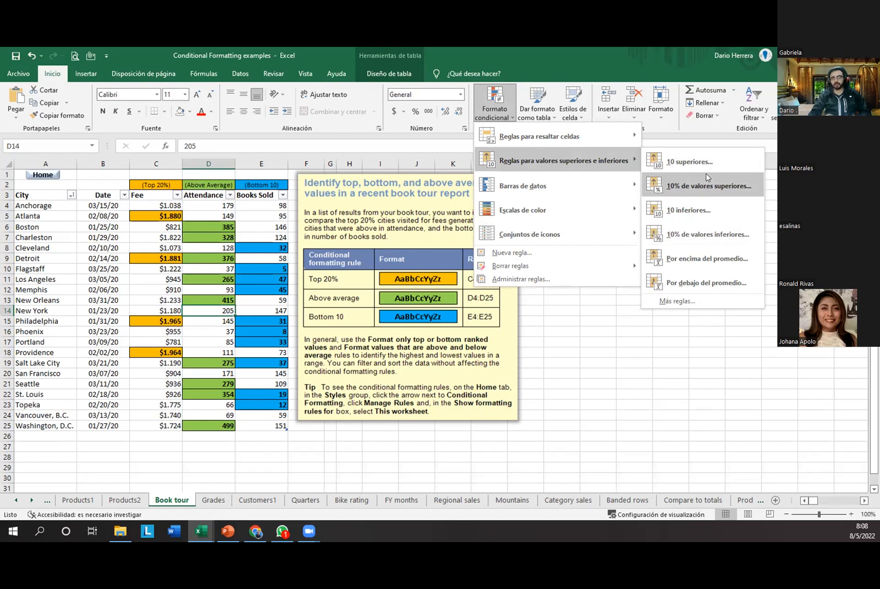
pyautogui.click(690, 163)
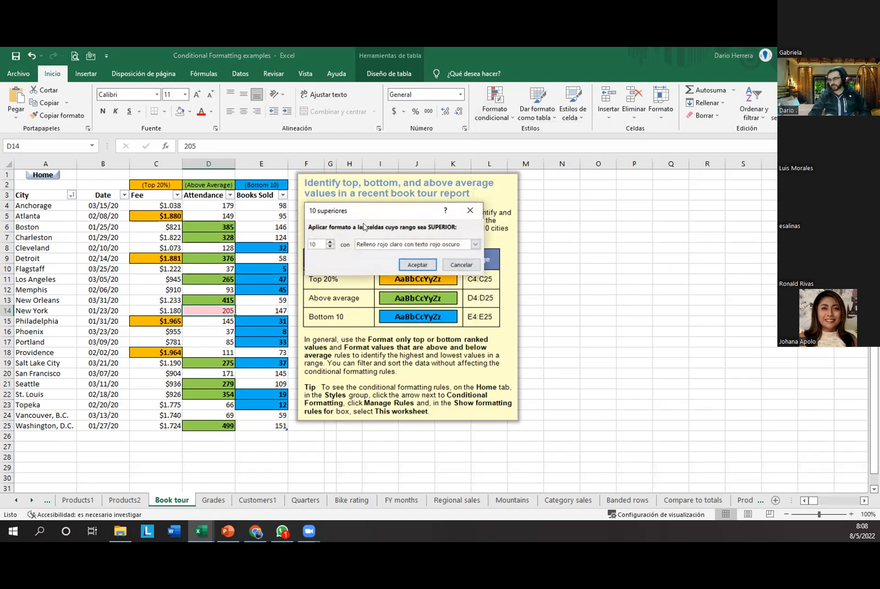
pyautogui.moveTo(316, 244); pyautogui.dragTo(292, 241)
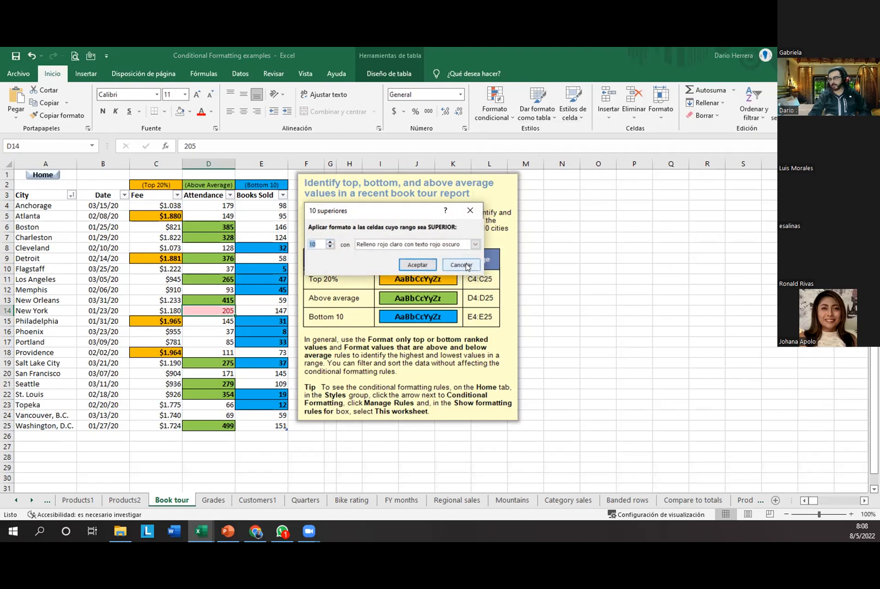
pyautogui.click(462, 265)
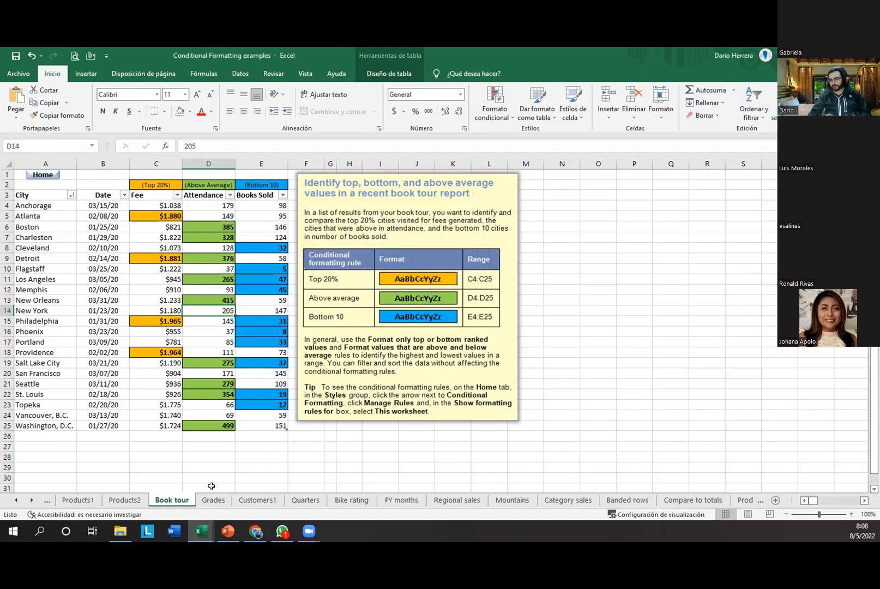
# Step: On the Grades sheet, preview the Número, Moneda, Contabilidad, Fecha and Hora formats, then cancel
pyautogui.click(213, 499)
pyautogui.click(83, 357)
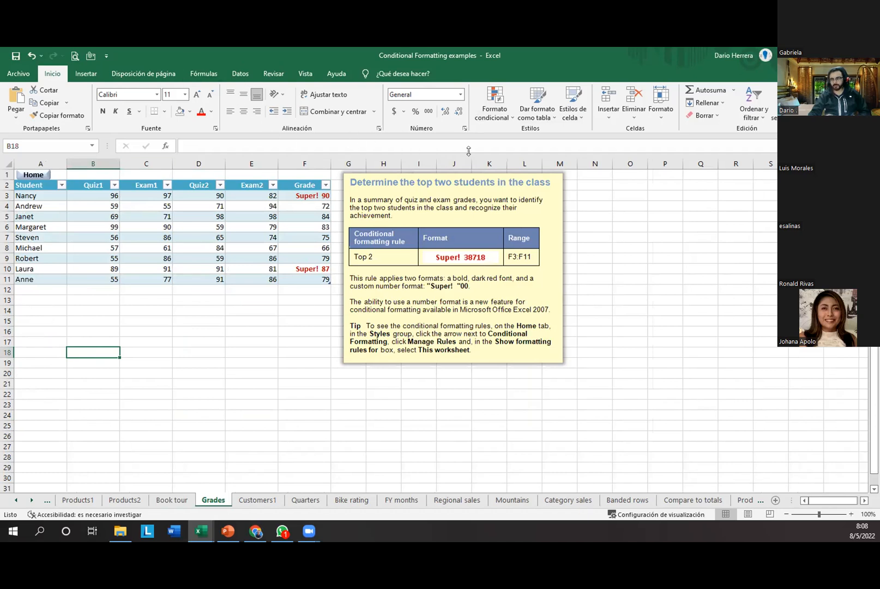
pyautogui.click(464, 128)
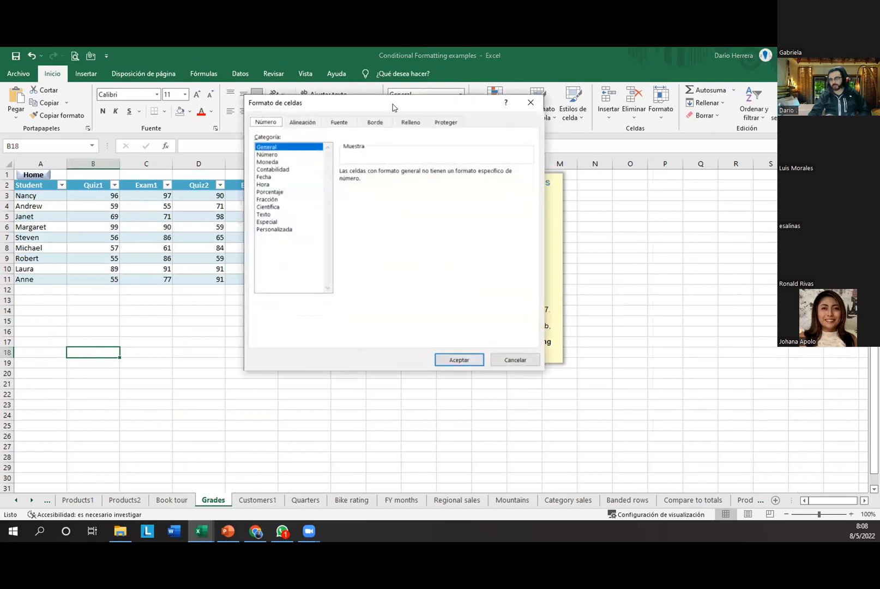
pyautogui.moveTo(392, 112); pyautogui.dragTo(440, 181)
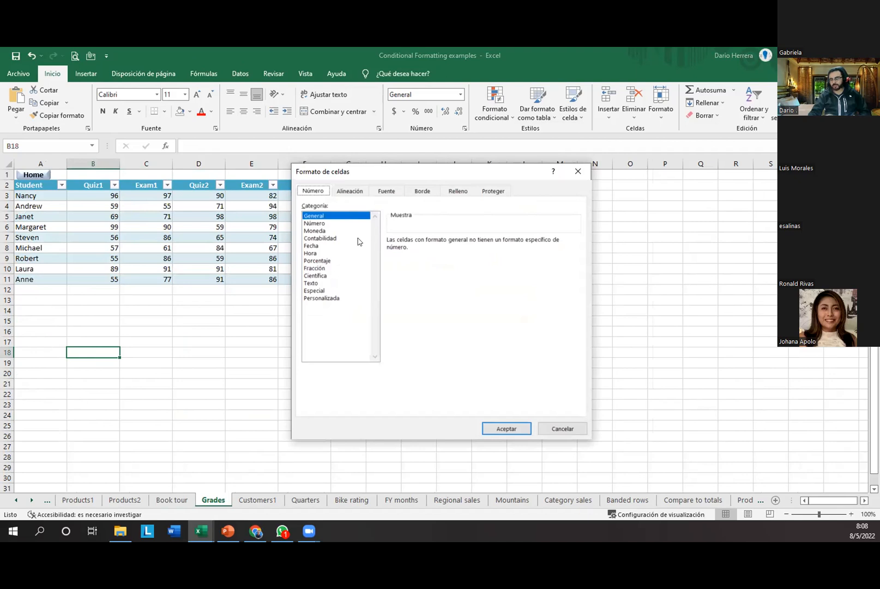
pyautogui.click(327, 224)
pyautogui.click(329, 231)
pyautogui.click(331, 238)
pyautogui.click(329, 246)
pyautogui.click(330, 254)
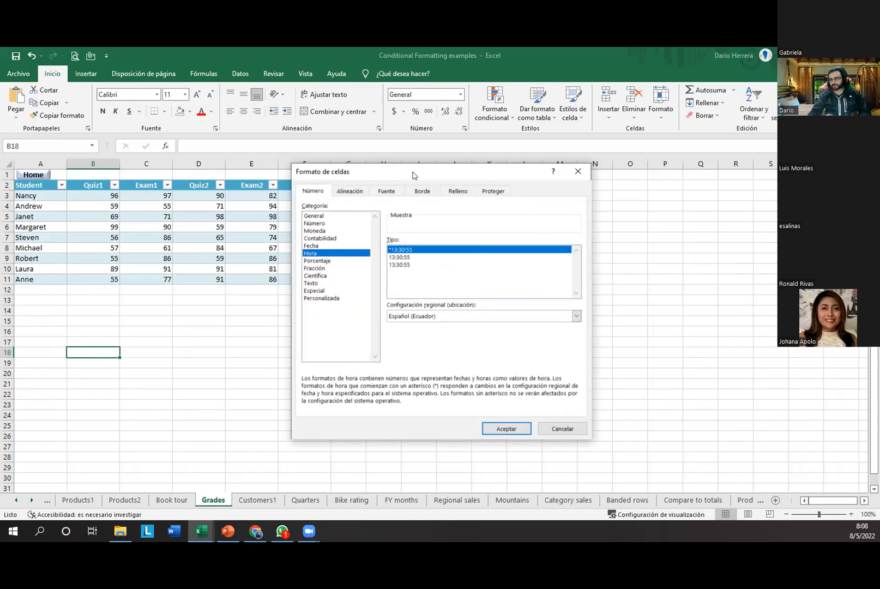
pyautogui.moveTo(413, 172); pyautogui.dragTo(453, 171)
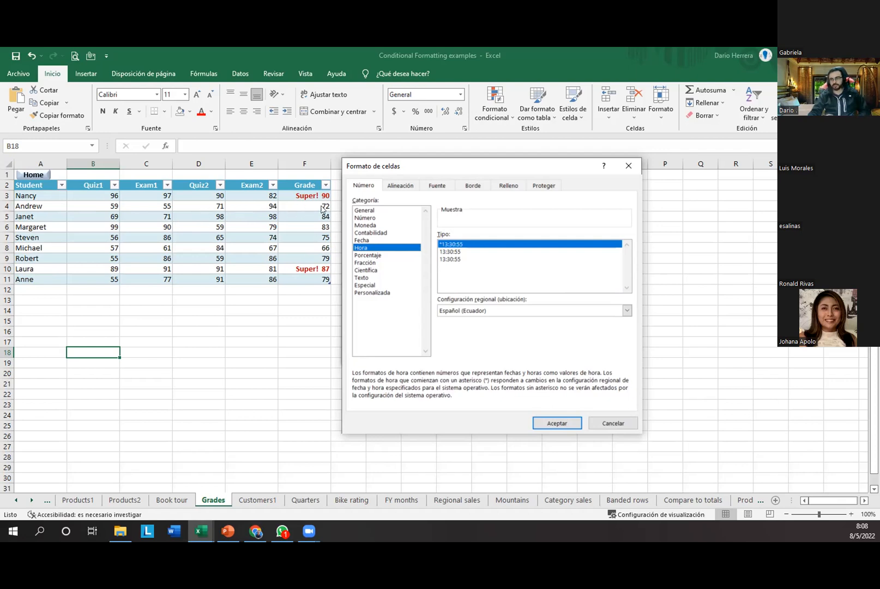
pyautogui.click(600, 423)
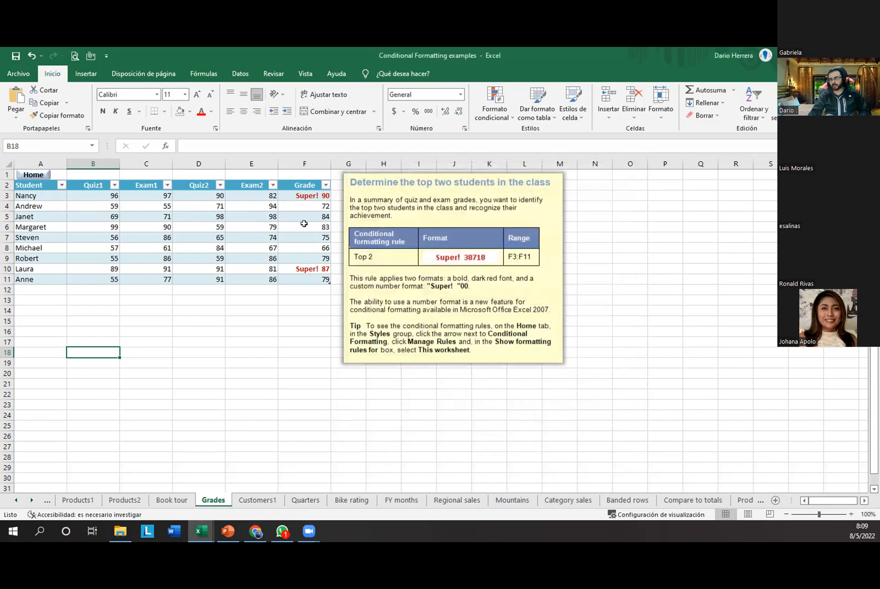
# Step: Check the grade formulas, then enter 90 for row 9's Quiz2 and Quiz1 scores
pyautogui.click(305, 206)
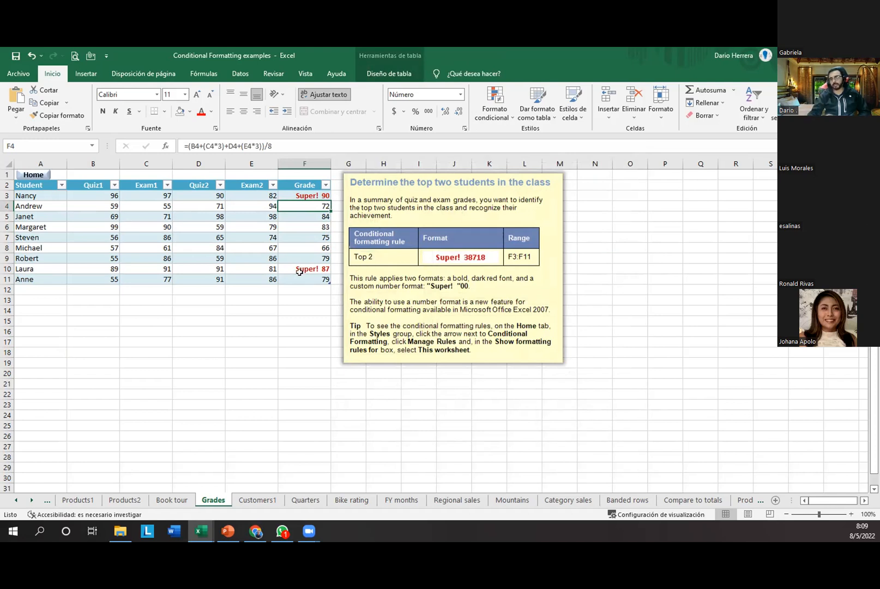
pyautogui.click(299, 257)
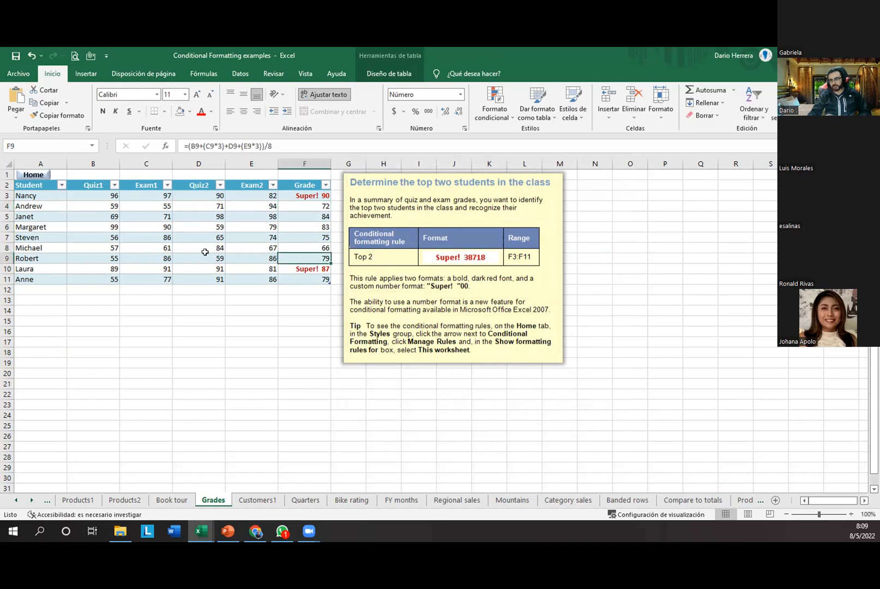
pyautogui.click(191, 255)
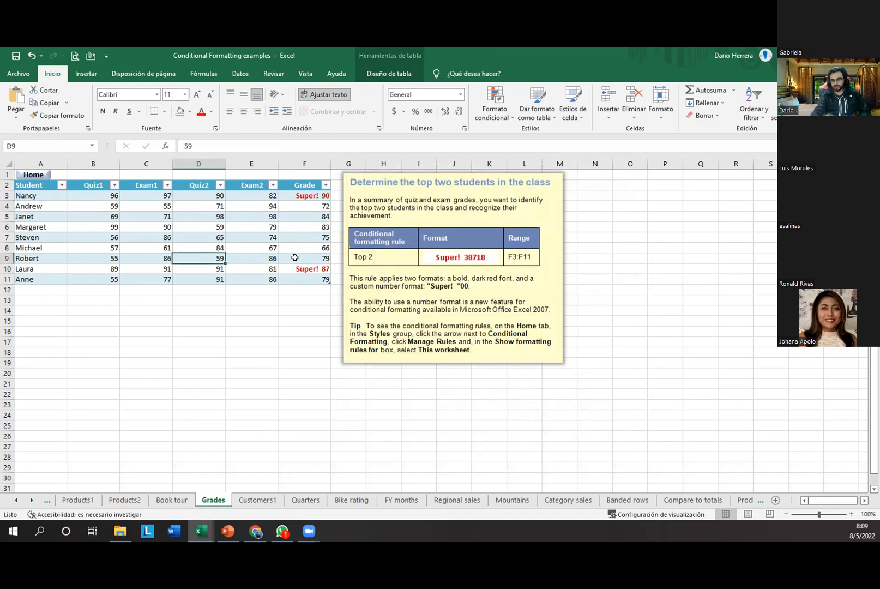
pyautogui.write('0')
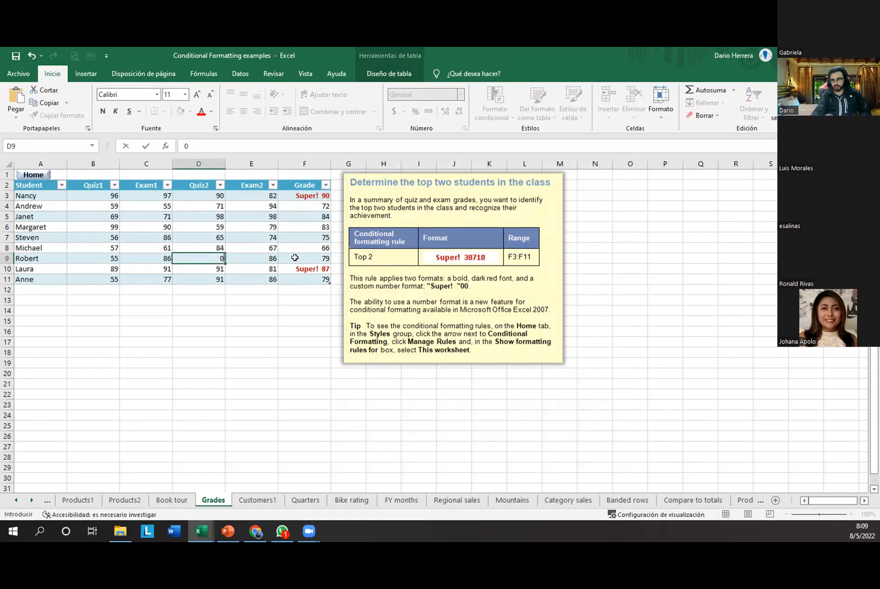
pyautogui.write('0')
pyautogui.hotkey('ctrl', 'Return')
pyautogui.press('Left')
pyautogui.press('Left')
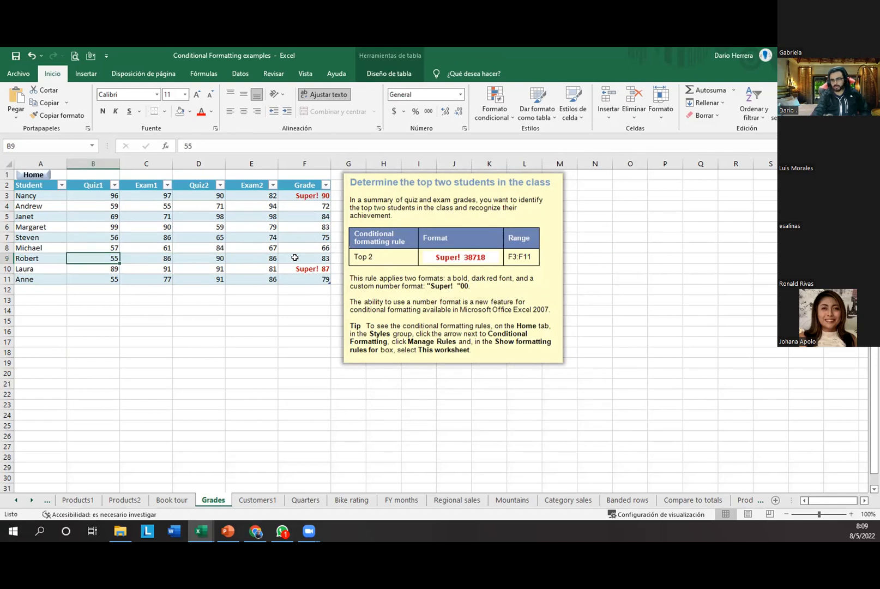
pyautogui.write('90')
pyautogui.press('Return')
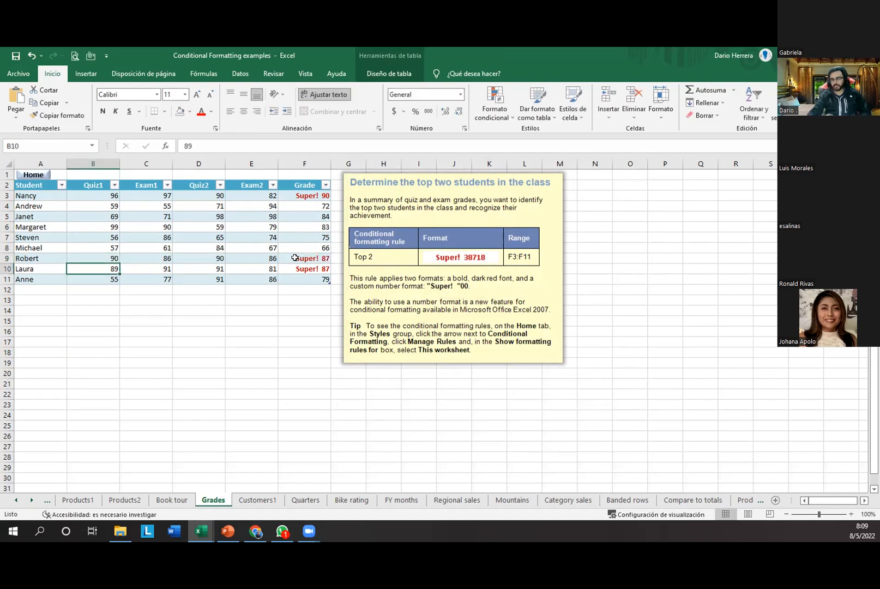
# Step: Select the row 9 record and inspect the grade cells F10 and F7
pyautogui.moveTo(305, 259); pyautogui.dragTo(33, 256)
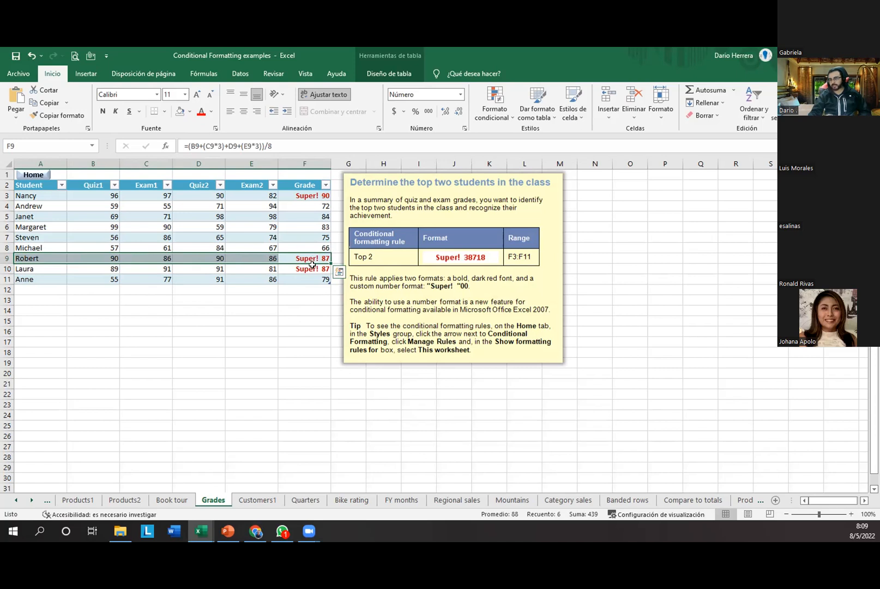
pyautogui.click(304, 268)
pyautogui.click(301, 239)
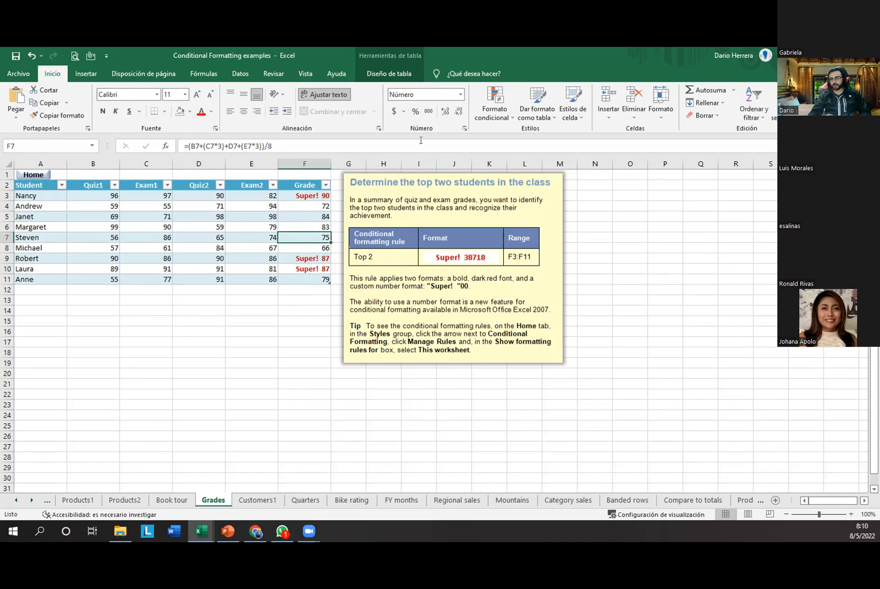
# Step: Show the Personalizada custom format codes in F7's Format Cells dialog
pyautogui.click(464, 128)
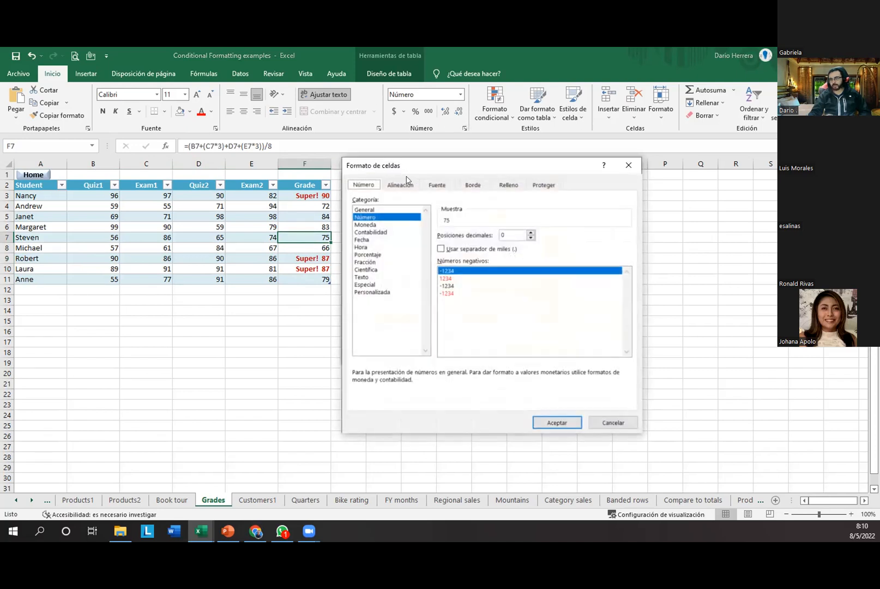
pyautogui.click(380, 292)
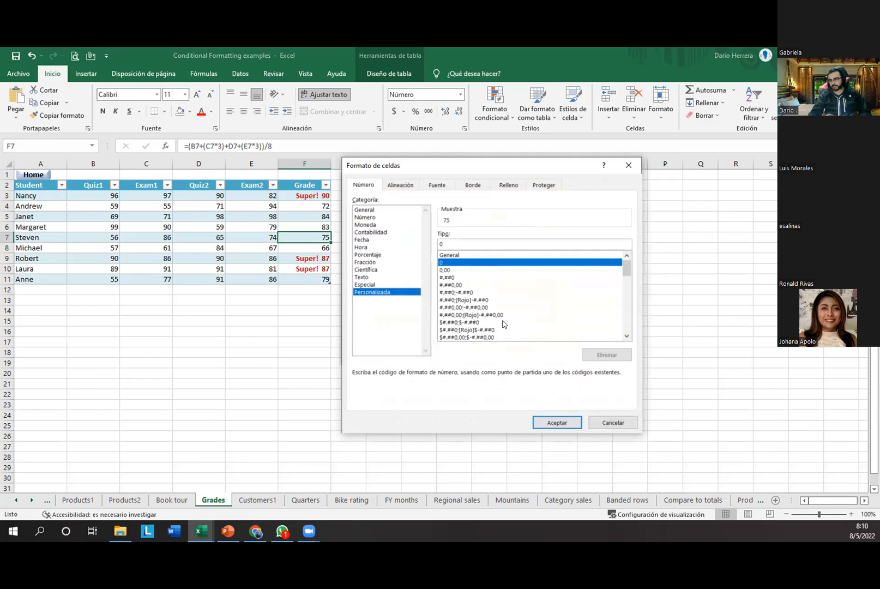
pyautogui.moveTo(623, 275)
pyautogui.mouseDown()
pyautogui.moveTo(628, 338)
pyautogui.moveTo(629, 266)
pyautogui.mouseUp()
pyautogui.moveTo(482, 174); pyautogui.dragTo(425, 129)
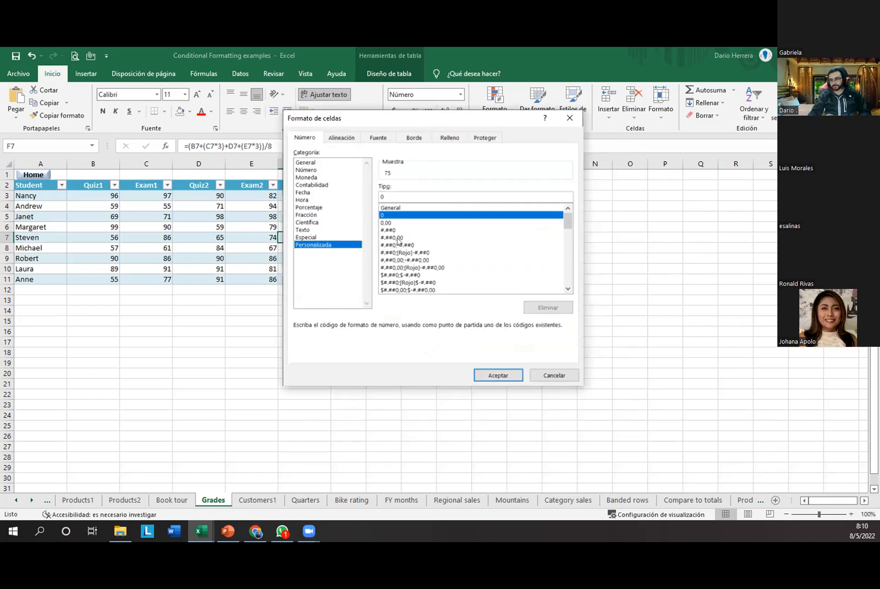
# Step: Switch windows briefly, try the #,##0 codes with and without [Rojo] negatives, then close unapplied
pyautogui.hotkey('alt', 'Tab')
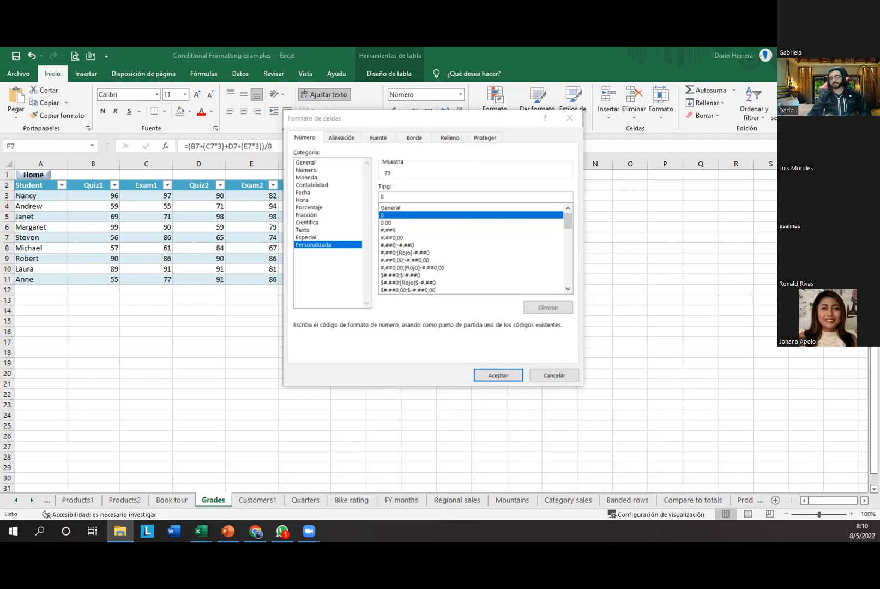
pyautogui.hotkey('alt', 'Tab')
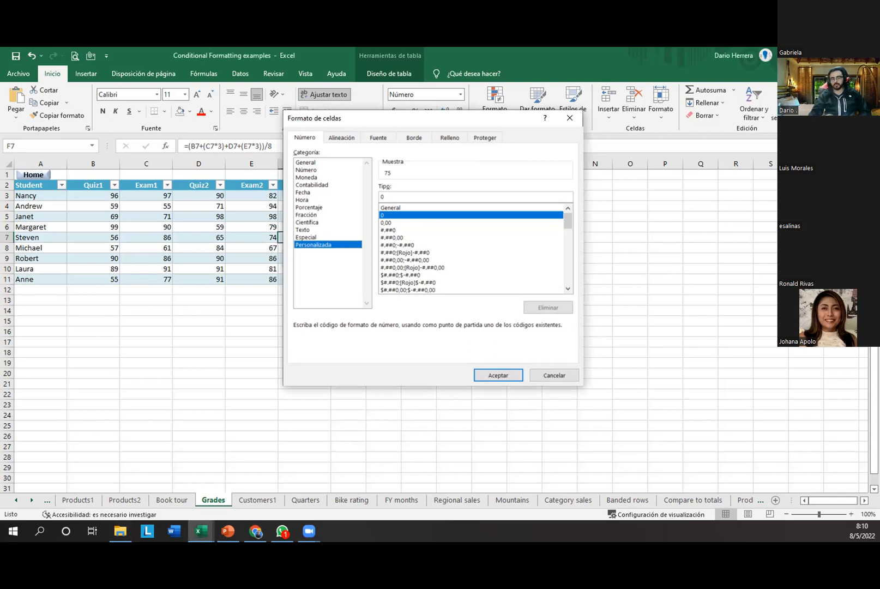
pyautogui.hotkey('alt', 'Tab')
pyautogui.hotkey('alt', 'Tab')
pyautogui.hotkey('alt', 'Tab')
pyautogui.hotkey('alt', 'Tab')
pyautogui.click(472, 267)
pyautogui.click(427, 253)
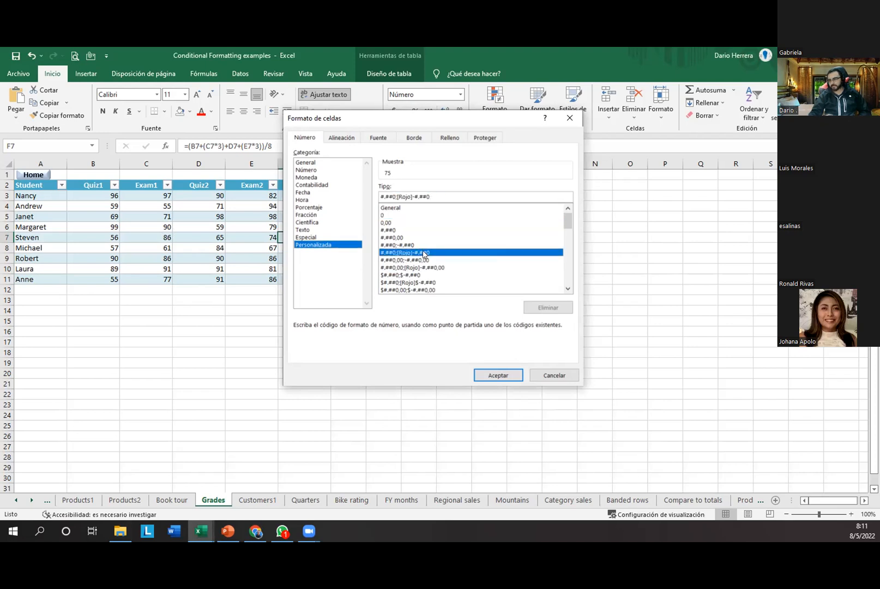
pyautogui.click(415, 245)
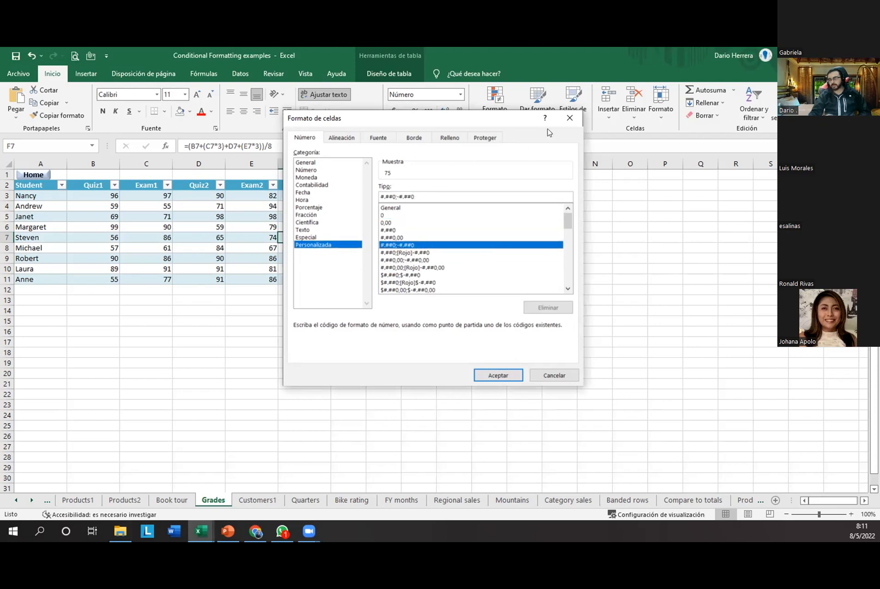
pyautogui.click(569, 119)
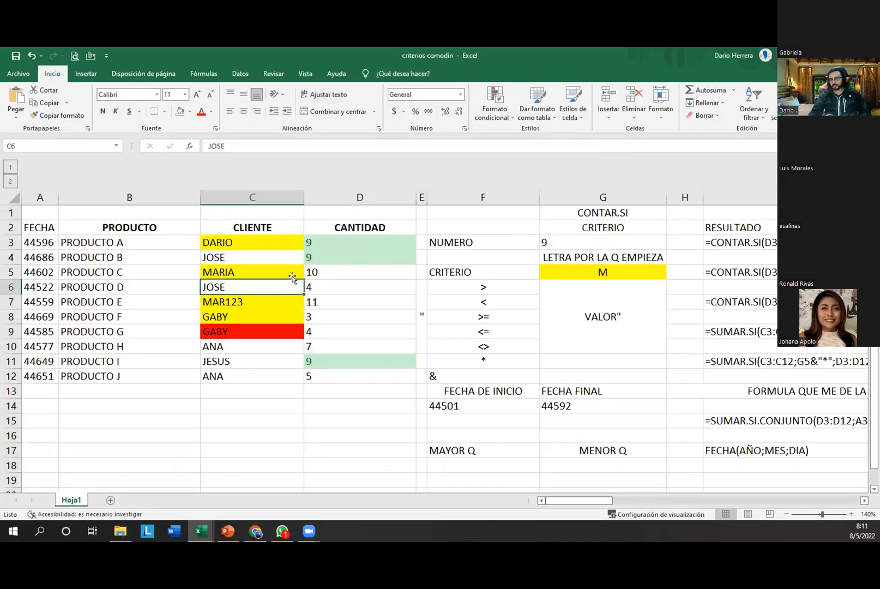
# Step: Return to the Conditional Formatting examples workbook and select the Grade values F3:F11
pyautogui.click(814, 55)
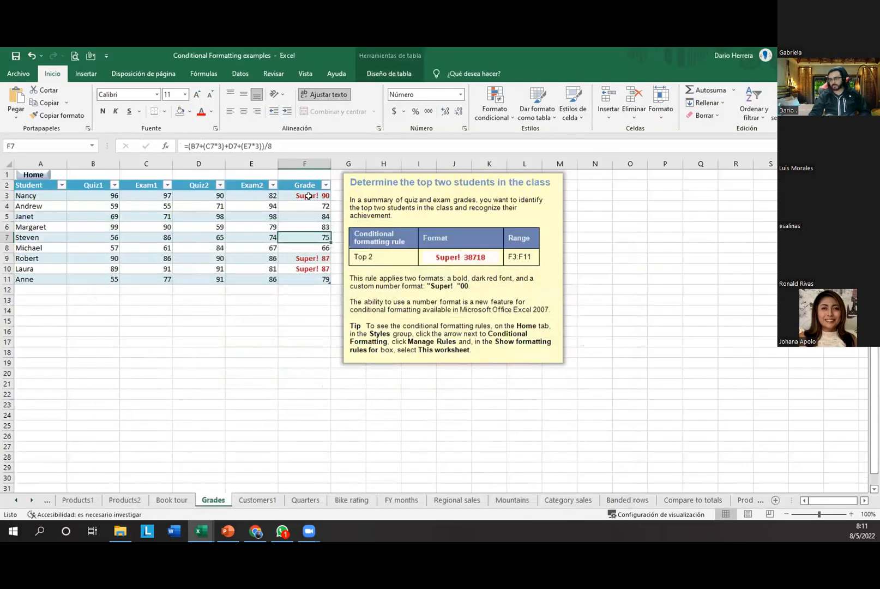
pyautogui.moveTo(309, 196); pyautogui.dragTo(303, 273)
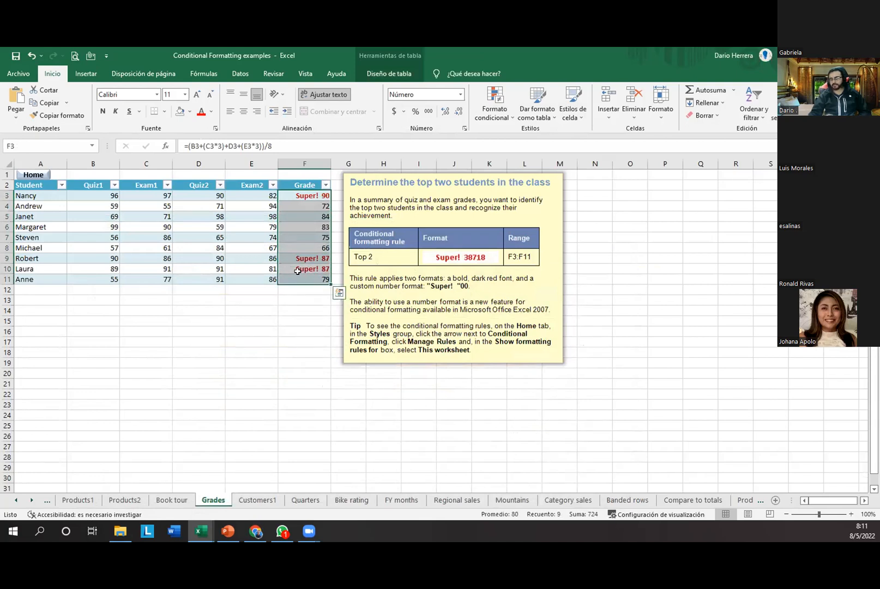
pyautogui.click(502, 115)
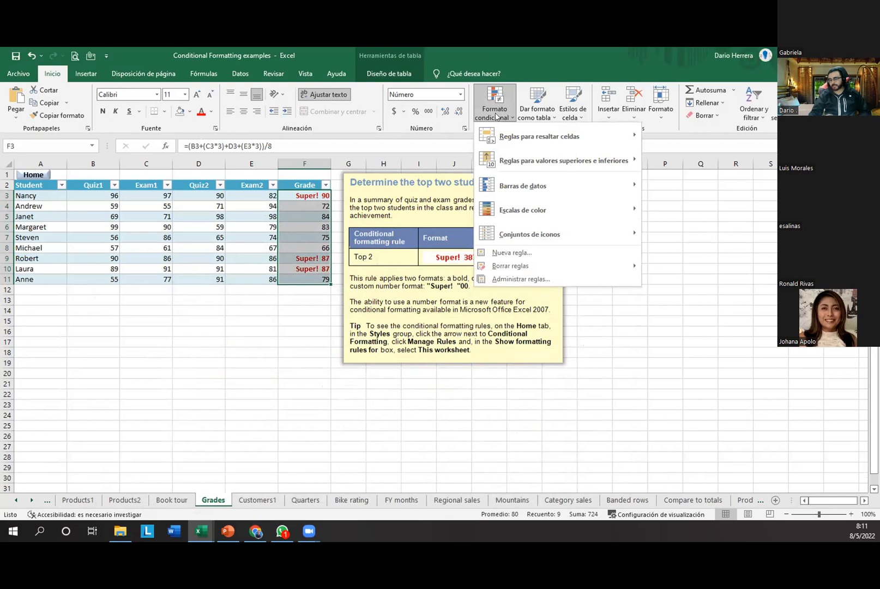
pyautogui.click(231, 283)
pyautogui.click(264, 333)
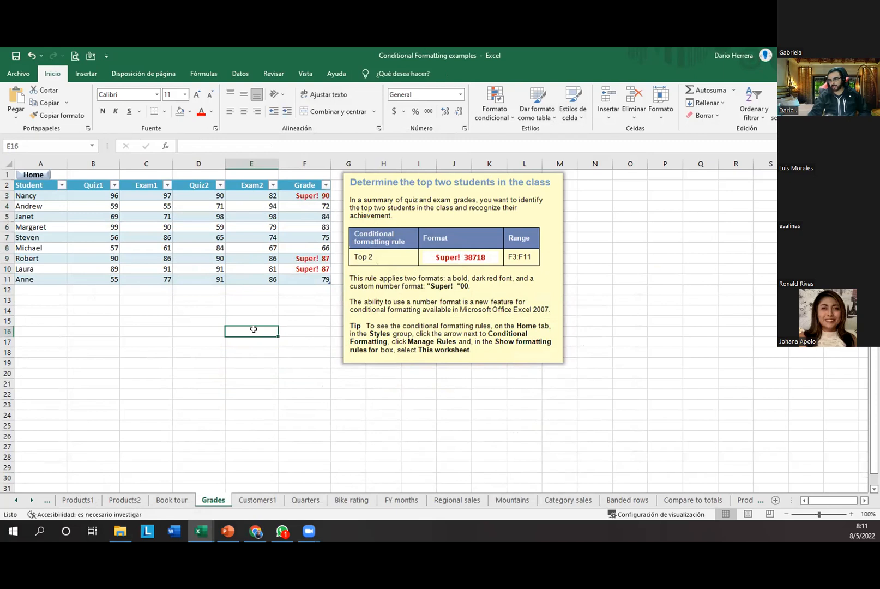
pyautogui.click(251, 299)
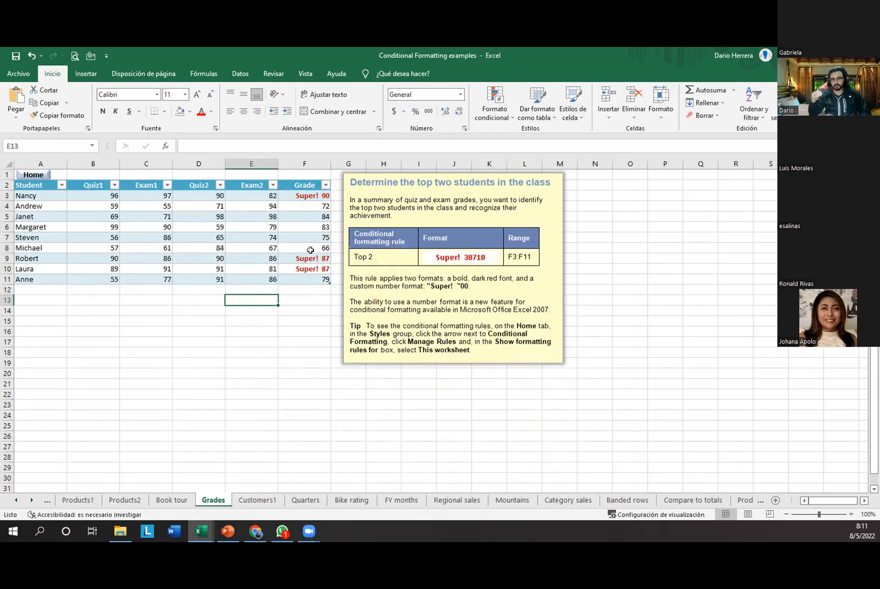
pyautogui.click(310, 195)
pyautogui.moveTo(310, 218); pyautogui.dragTo(305, 289)
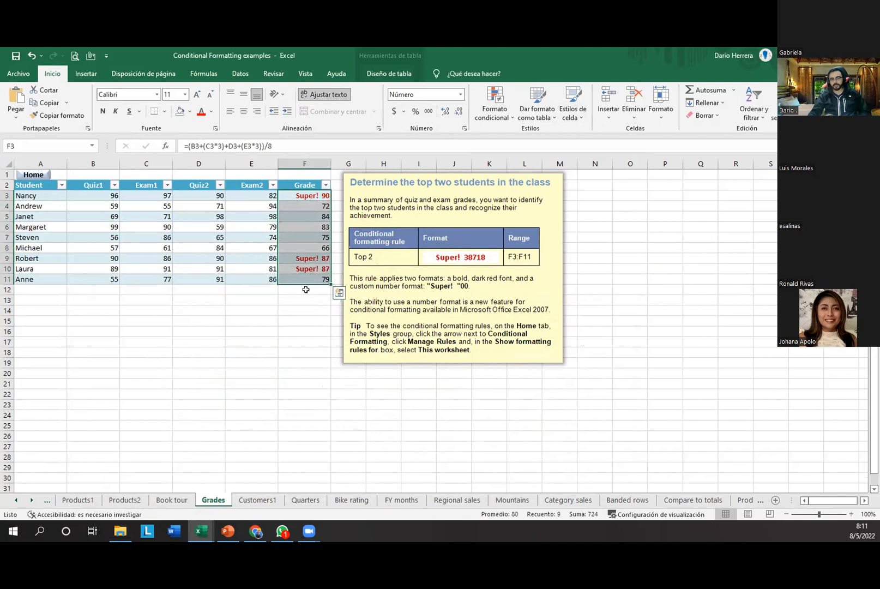
# Step: Start an Es mayor que highlight rule with 85 and choose a custom format for it
pyautogui.click(495, 113)
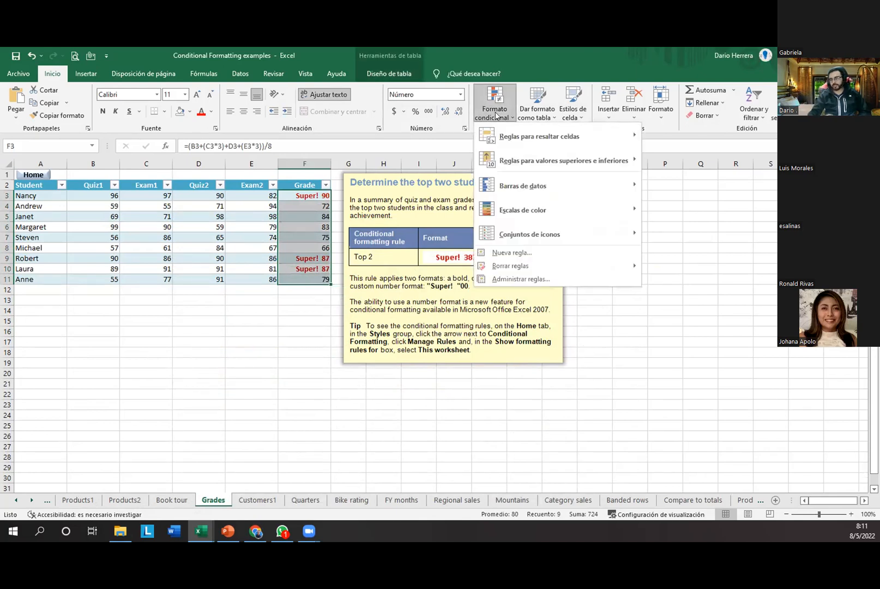
pyautogui.moveTo(502, 138)
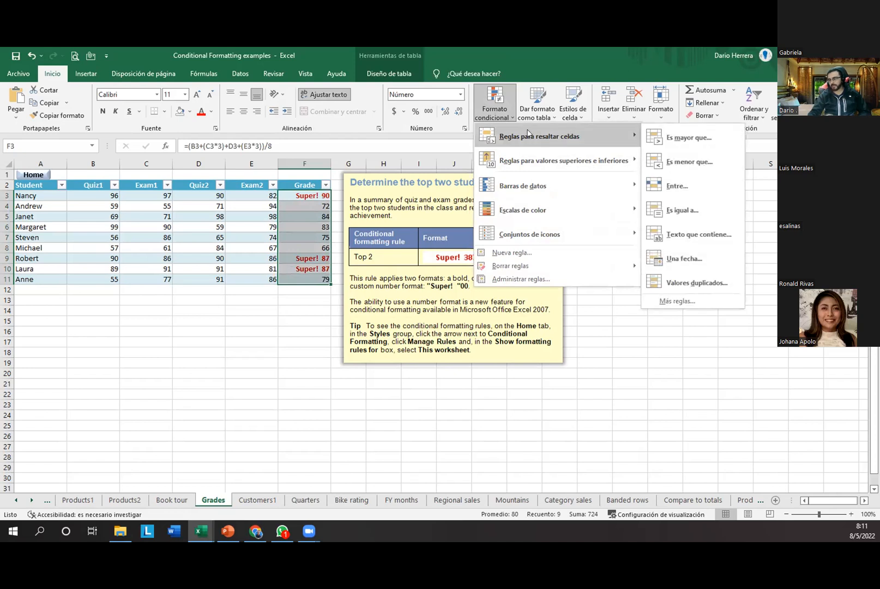
pyautogui.click(691, 138)
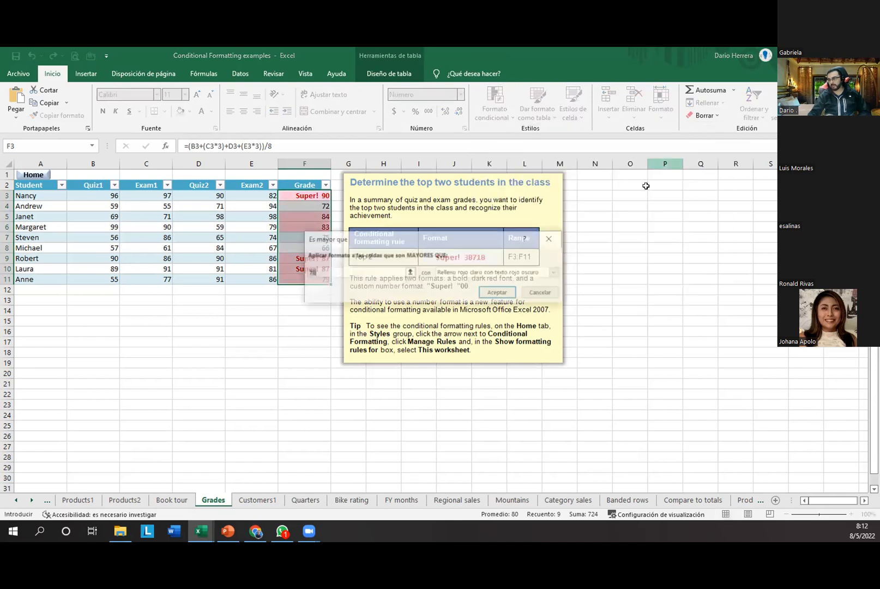
pyautogui.write('85')
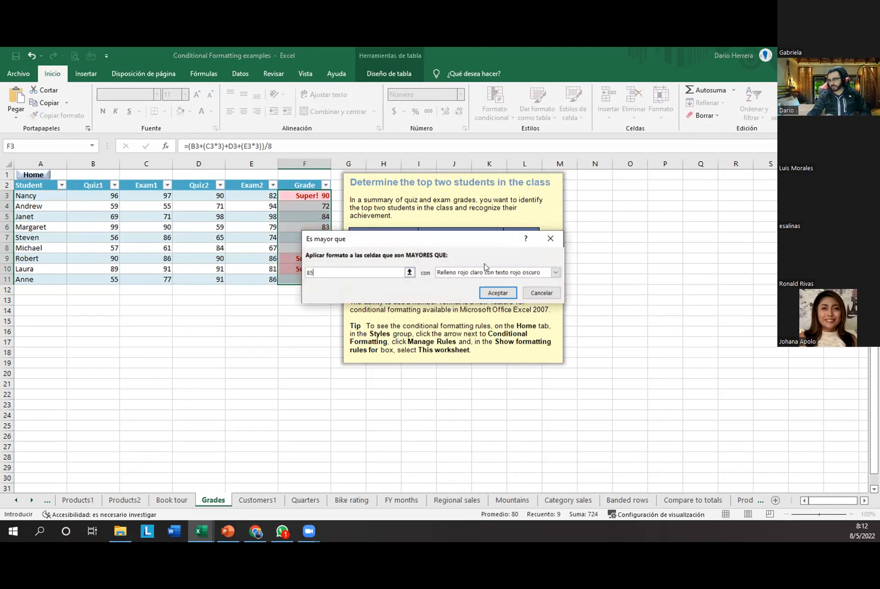
pyautogui.click(485, 272)
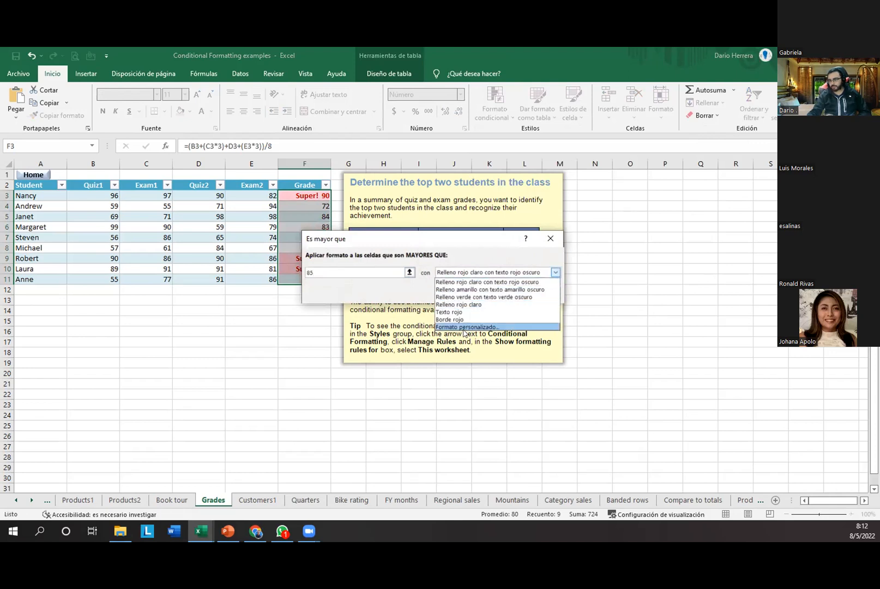
pyautogui.click(497, 327)
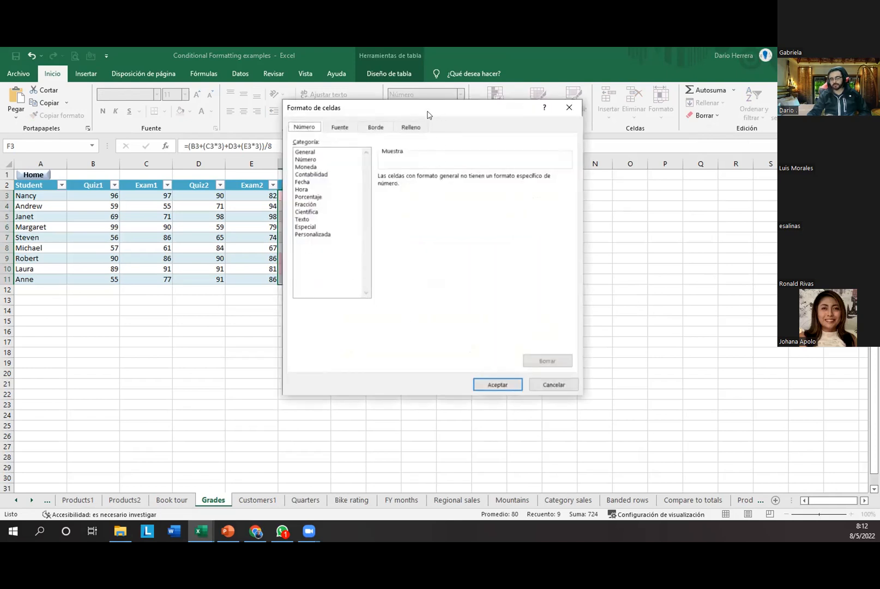
# Step: Browse the number categories from General through Especial, ending on Personalizada
pyautogui.moveTo(427, 114); pyautogui.dragTo(449, 145)
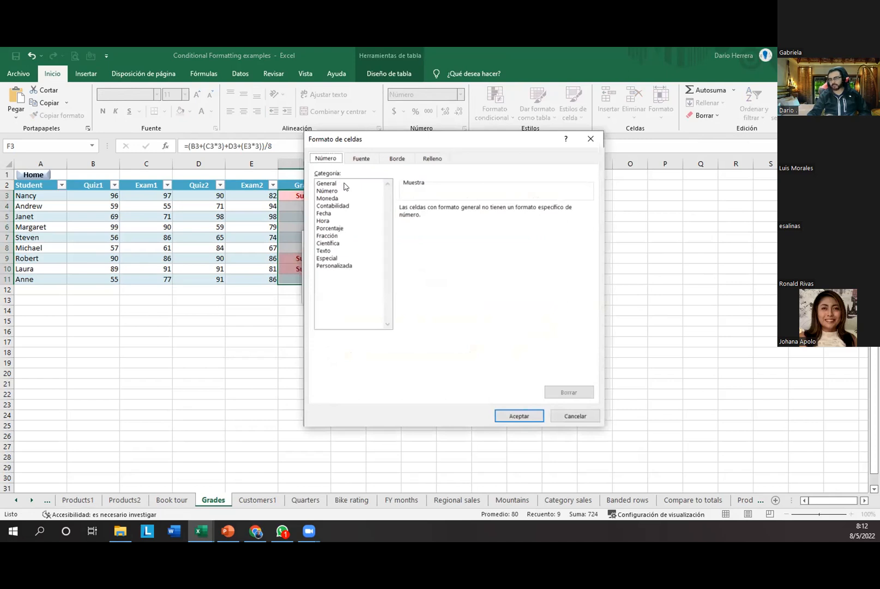
pyautogui.click(336, 184)
pyautogui.click(337, 191)
pyautogui.click(348, 198)
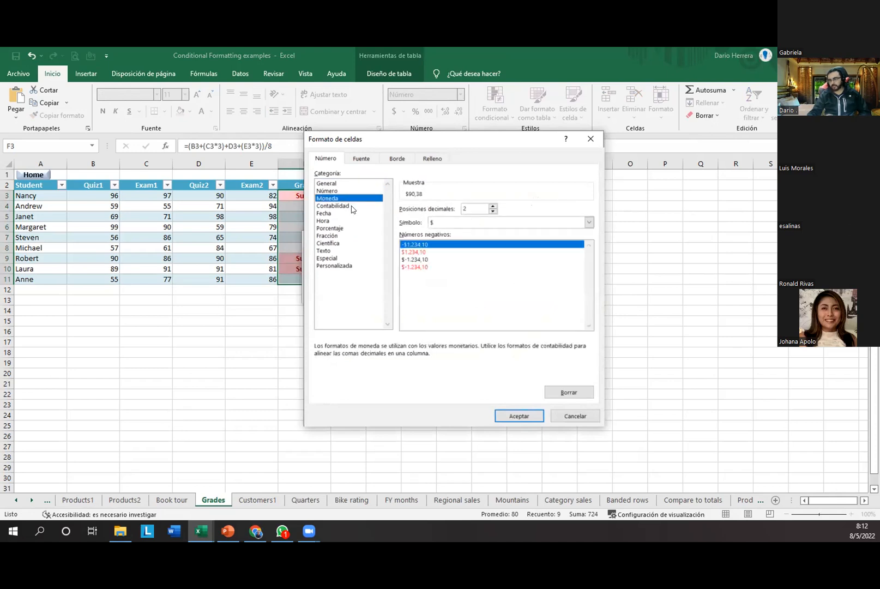
pyautogui.click(351, 206)
pyautogui.click(352, 213)
pyautogui.click(354, 221)
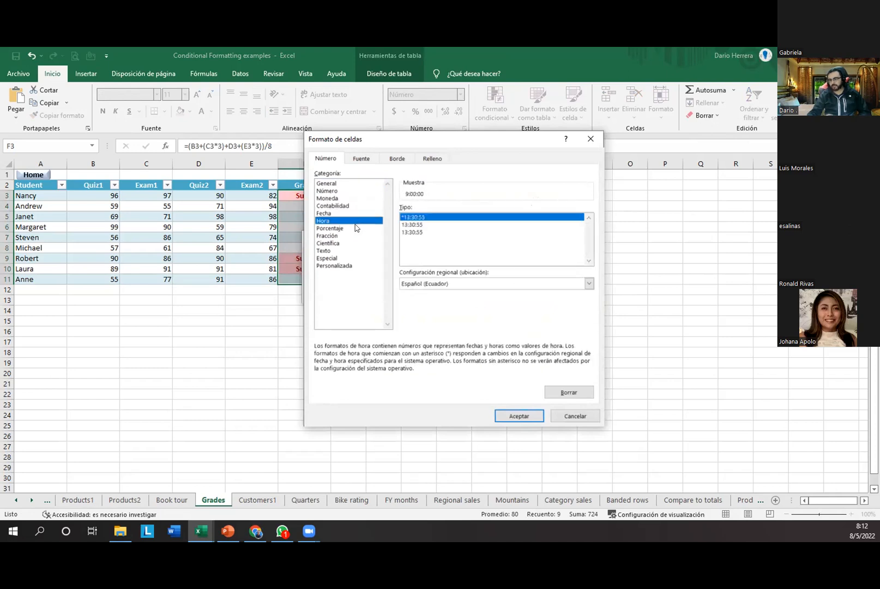
pyautogui.click(355, 228)
pyautogui.click(354, 236)
pyautogui.click(353, 243)
pyautogui.click(352, 250)
pyautogui.click(352, 258)
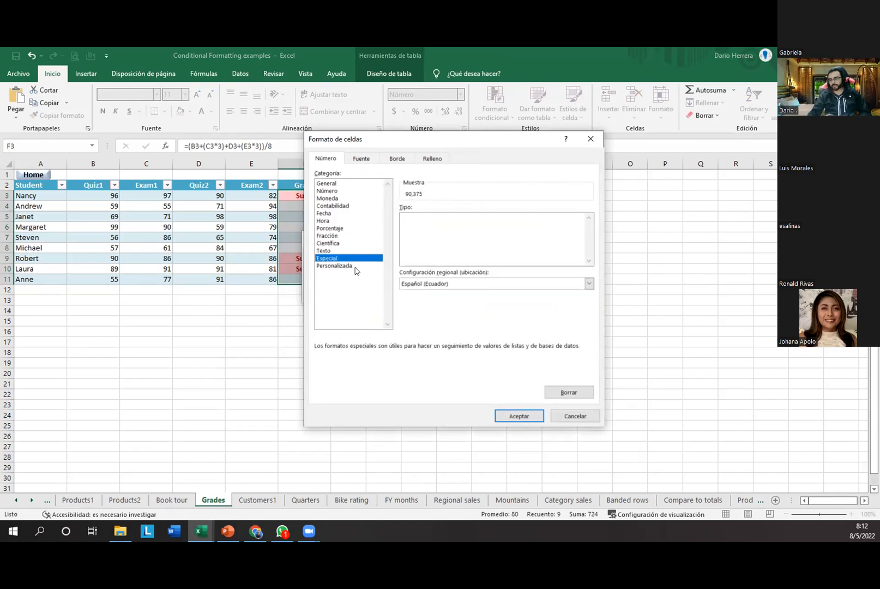
pyautogui.click(352, 266)
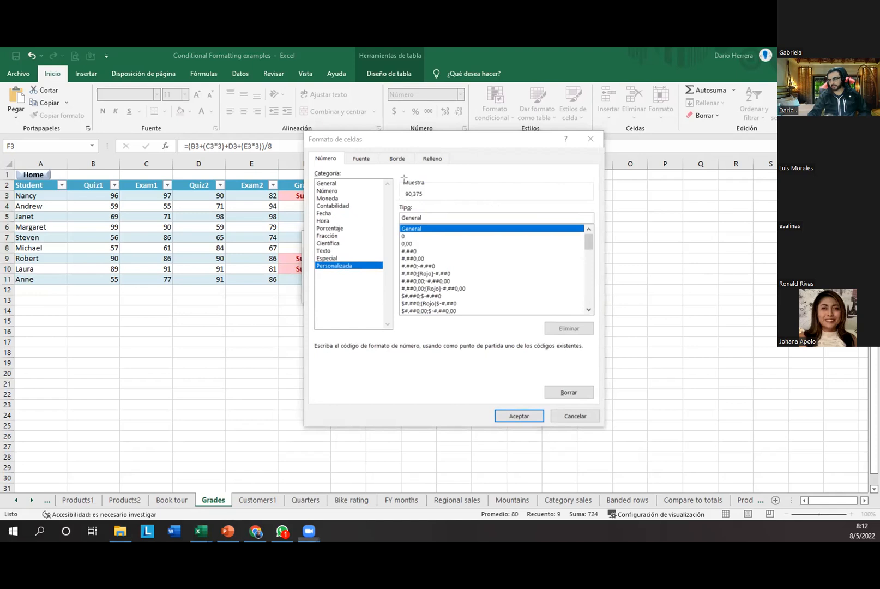
# Step: Pick the "Super!" "00 code, compare the Super! 90 sample with the grades, then close the dialog
pyautogui.moveTo(398, 176)
pyautogui.mouseDown()
pyautogui.moveTo(439, 201)
pyautogui.moveTo(478, 198)
pyautogui.mouseUp()
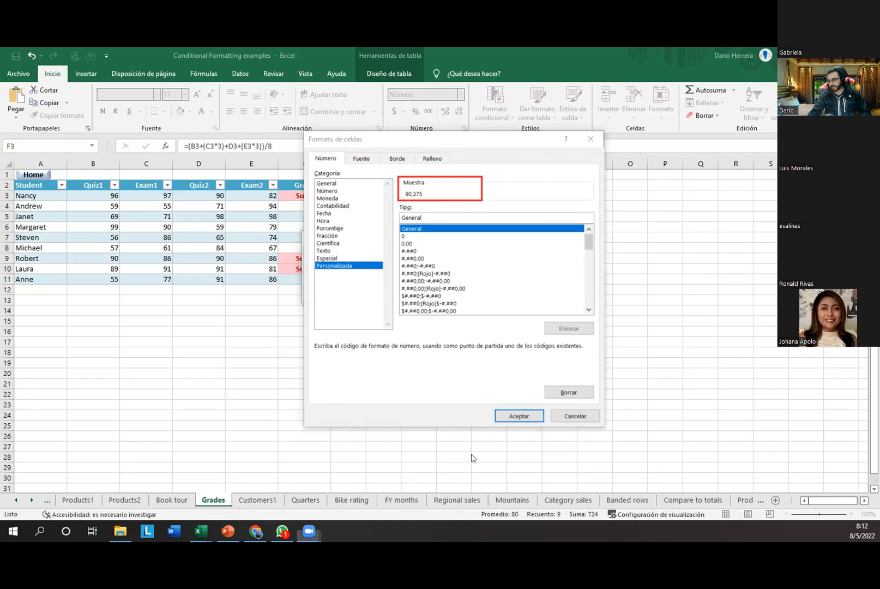
pyautogui.moveTo(589, 243); pyautogui.dragTo(593, 304)
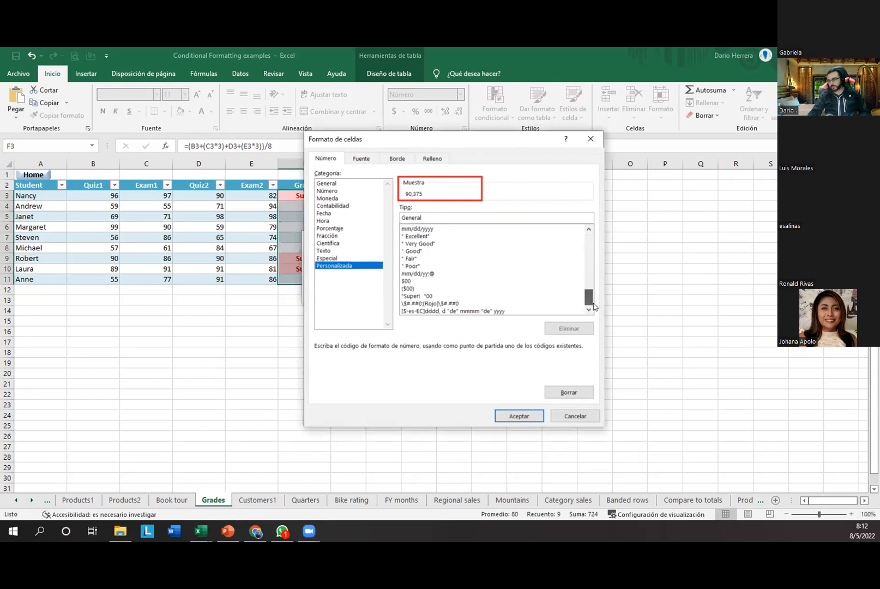
pyautogui.click(417, 296)
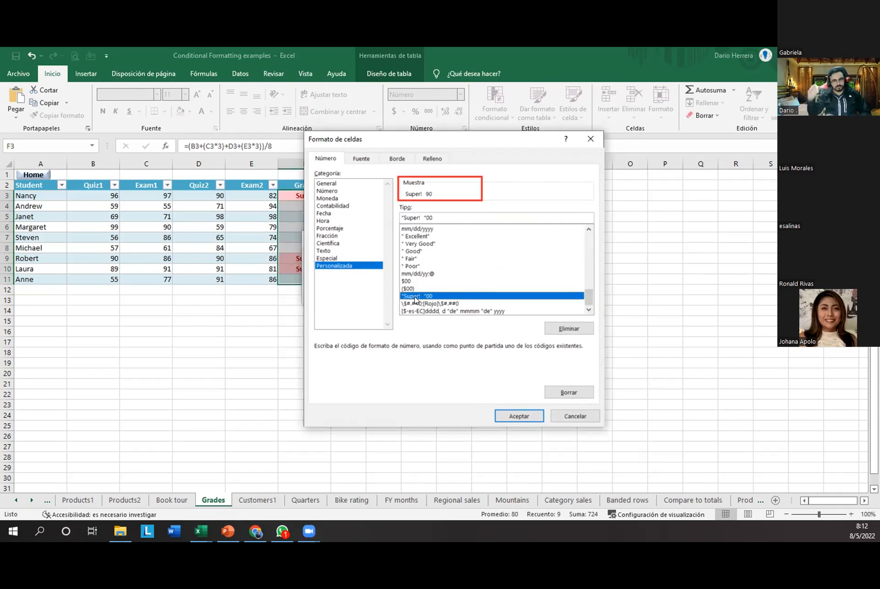
pyautogui.moveTo(457, 138); pyautogui.dragTo(541, 133)
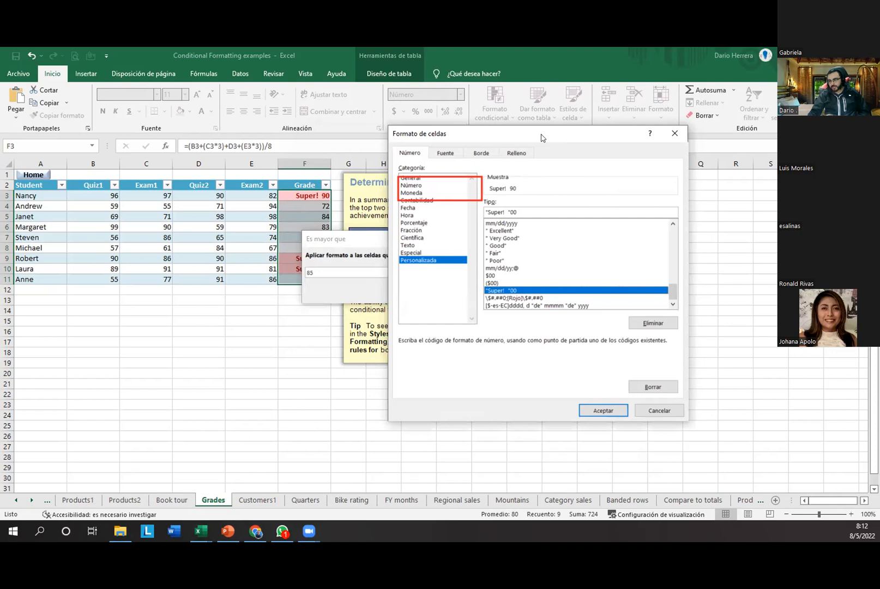
pyautogui.moveTo(542, 137); pyautogui.dragTo(458, 144)
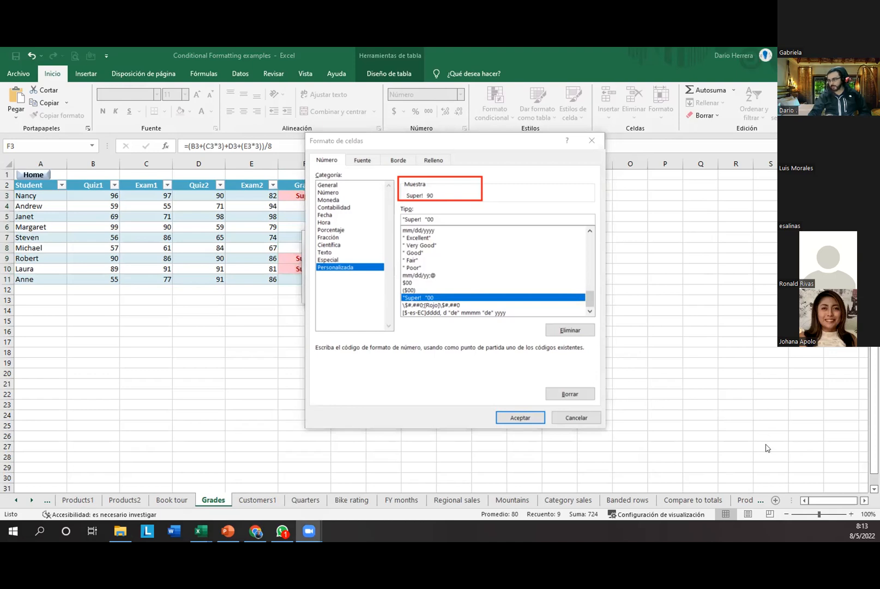
pyautogui.click(569, 418)
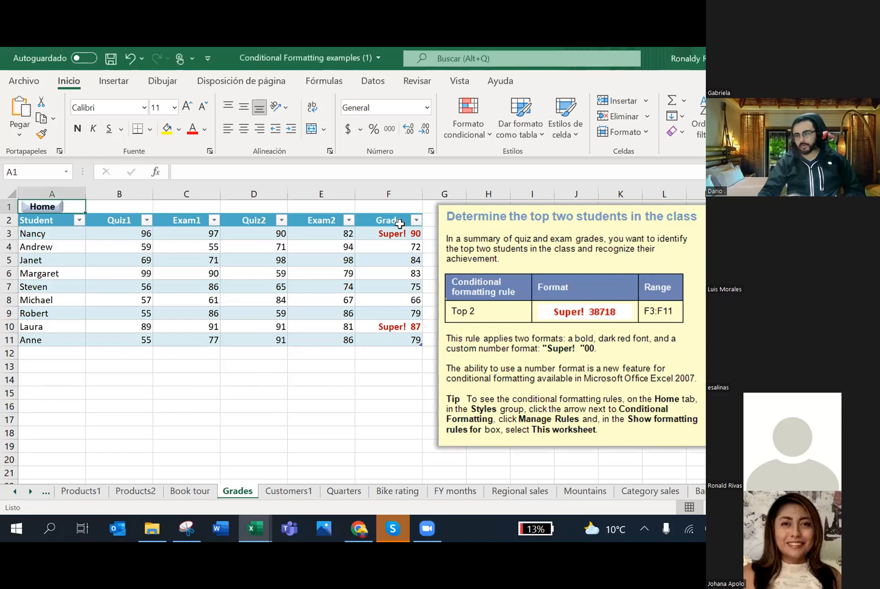
# Step: Select the Grade cells in column F and bring up Formato condicional's Borrar reglas options
pyautogui.click(389, 411)
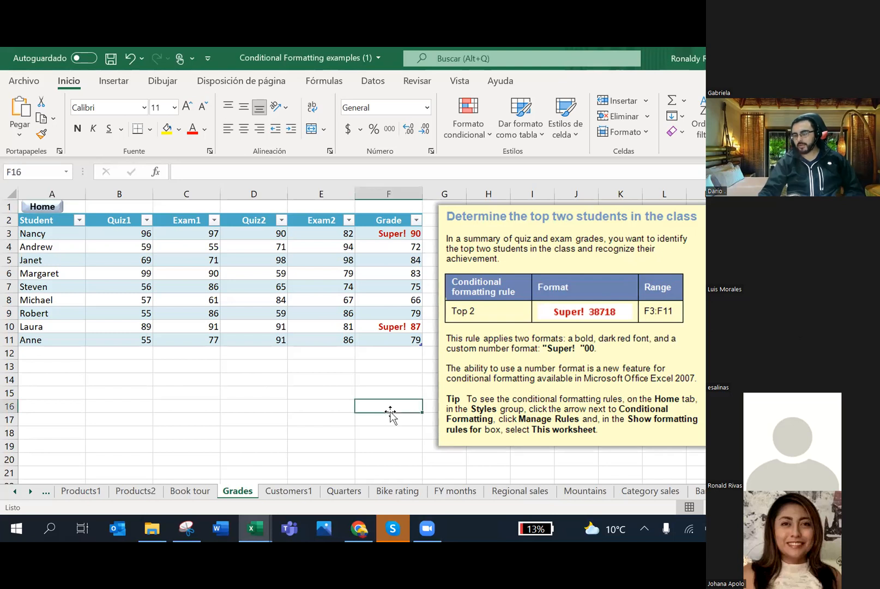
pyautogui.moveTo(402, 233); pyautogui.dragTo(409, 337)
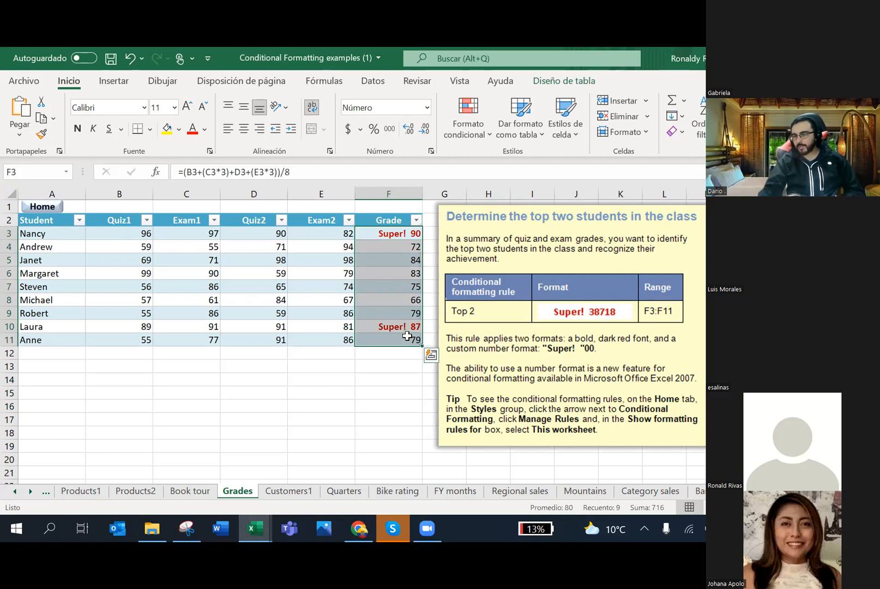
pyautogui.click(474, 137)
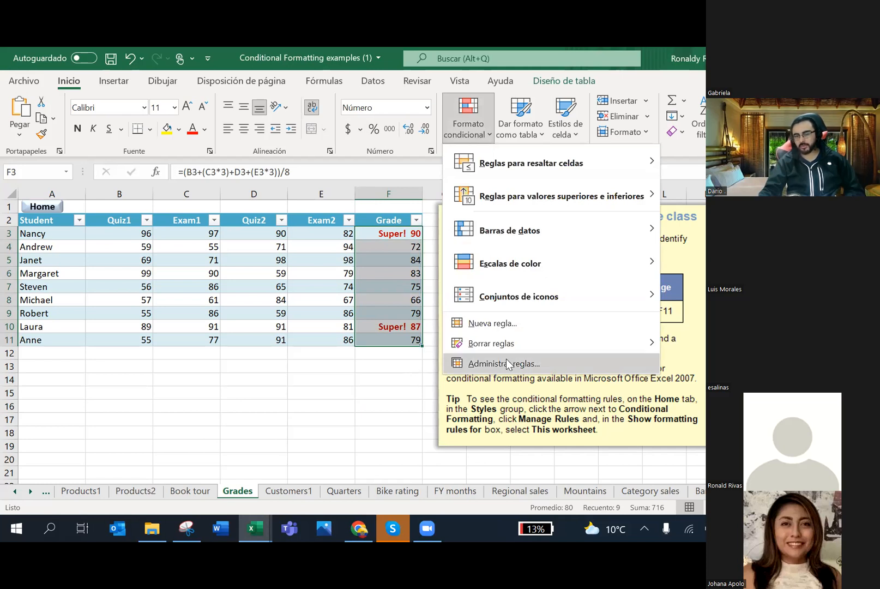
pyautogui.moveTo(524, 343)
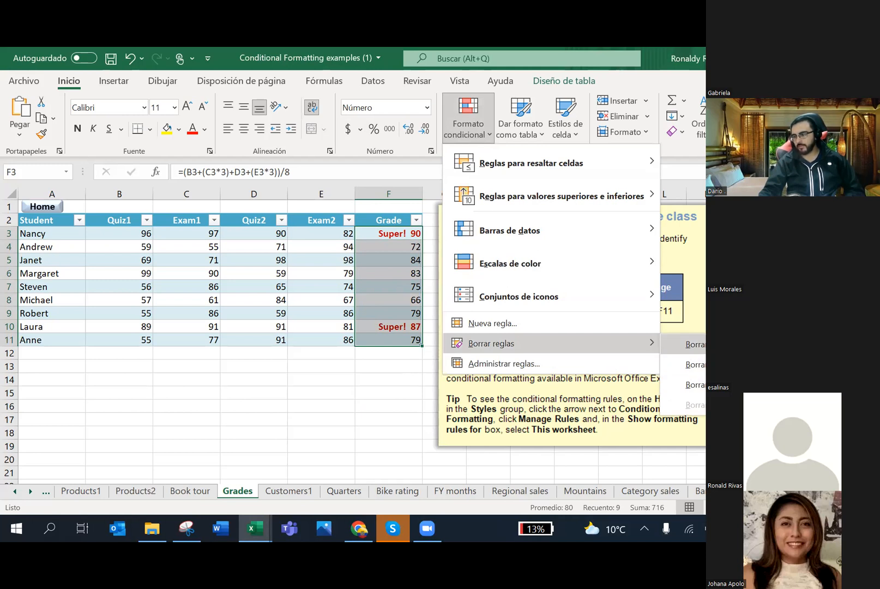
# Step: Clear the rules from the selected grades, then reselect F3:F11
pyautogui.click(692, 344)
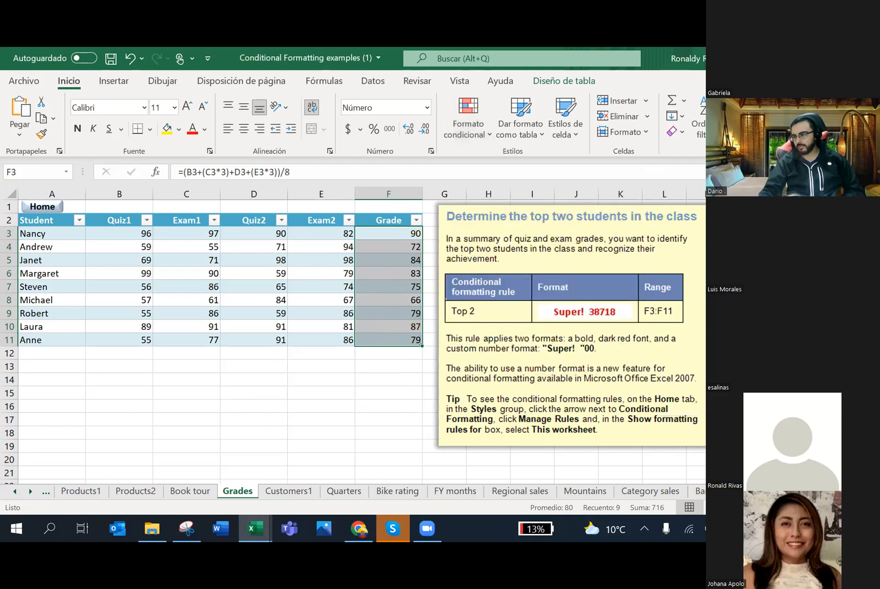
pyautogui.click(428, 390)
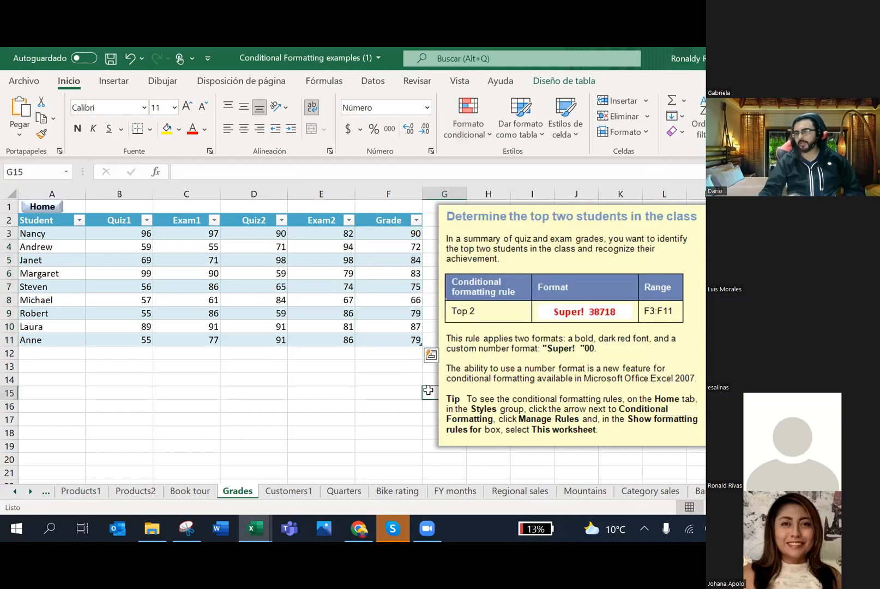
pyautogui.click(416, 238)
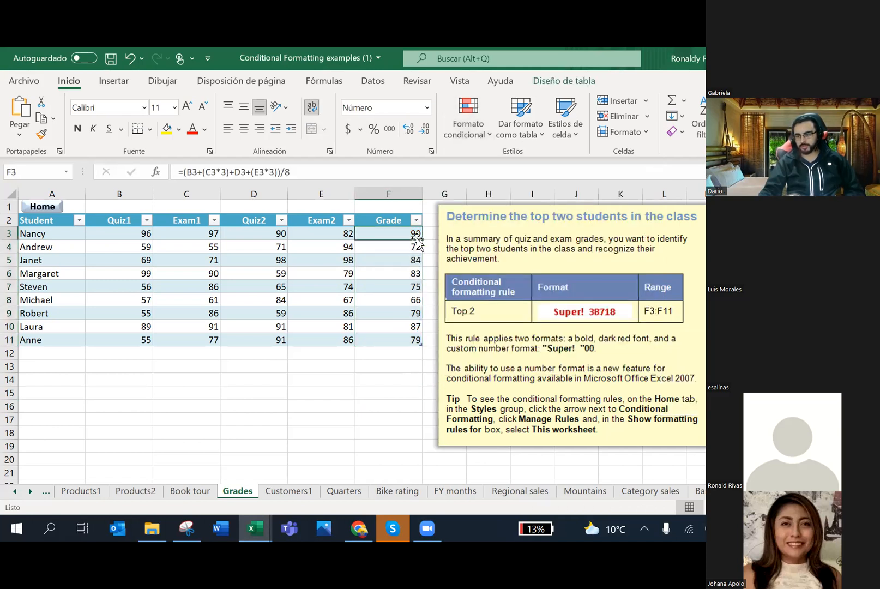
pyautogui.moveTo(415, 236); pyautogui.dragTo(407, 337)
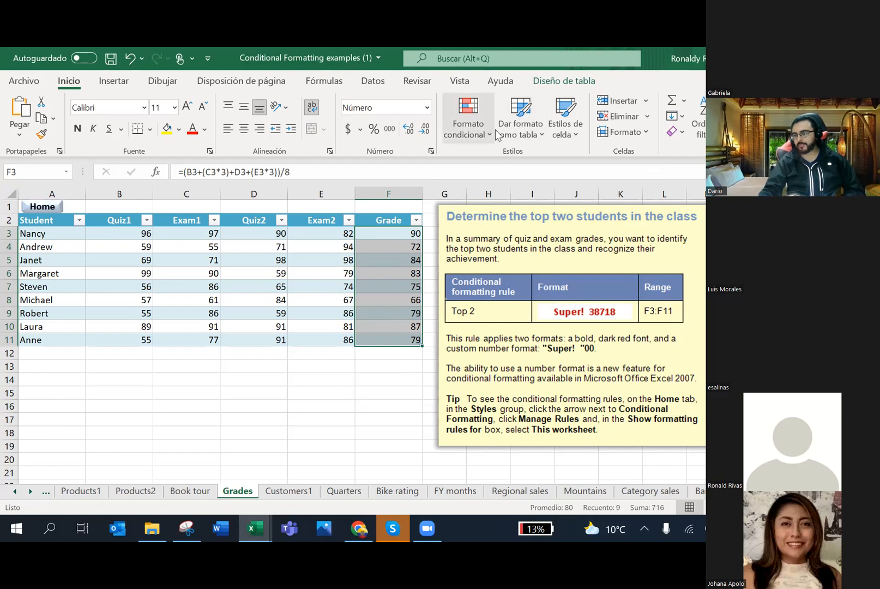
# Step: Start an Es mayor que highlight rule on the grades with the value 85
pyautogui.click(480, 135)
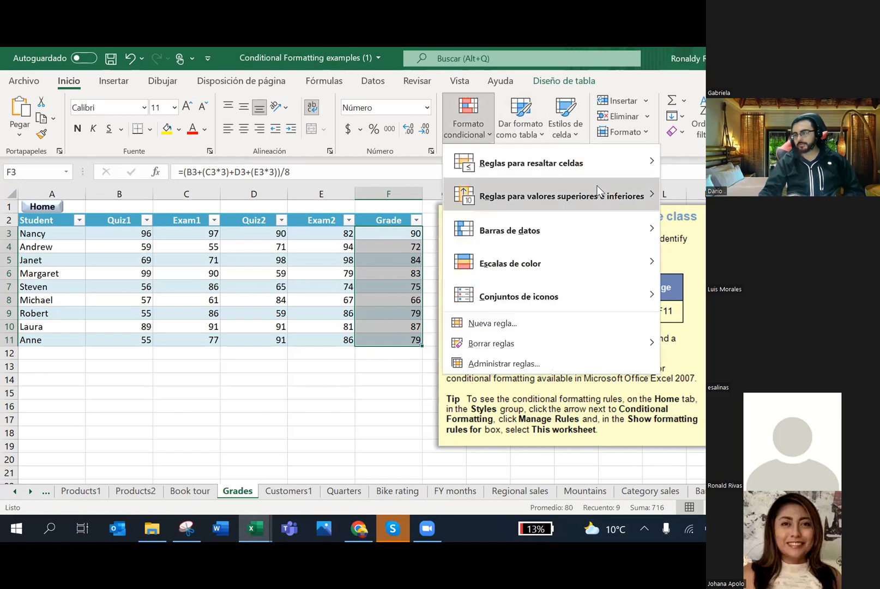
pyautogui.moveTo(602, 195)
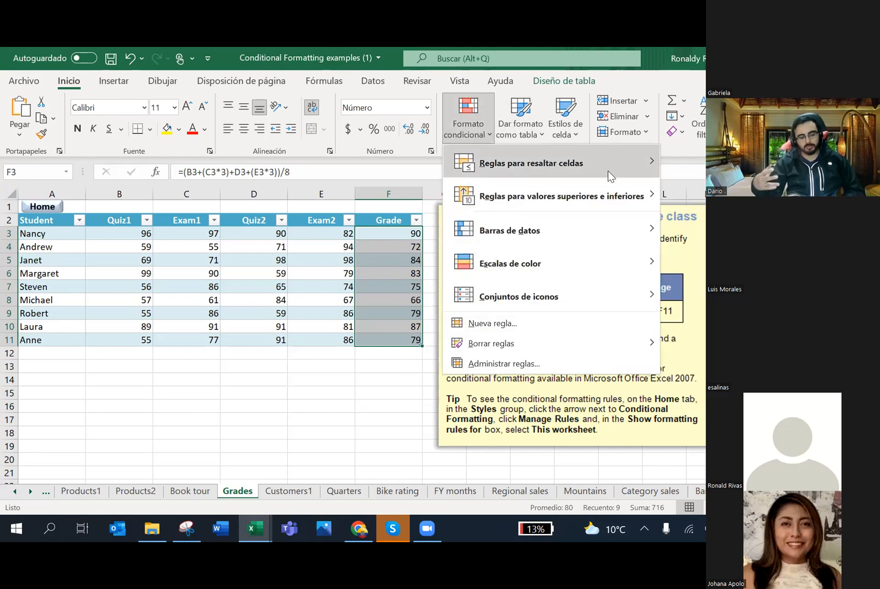
pyautogui.moveTo(611, 176)
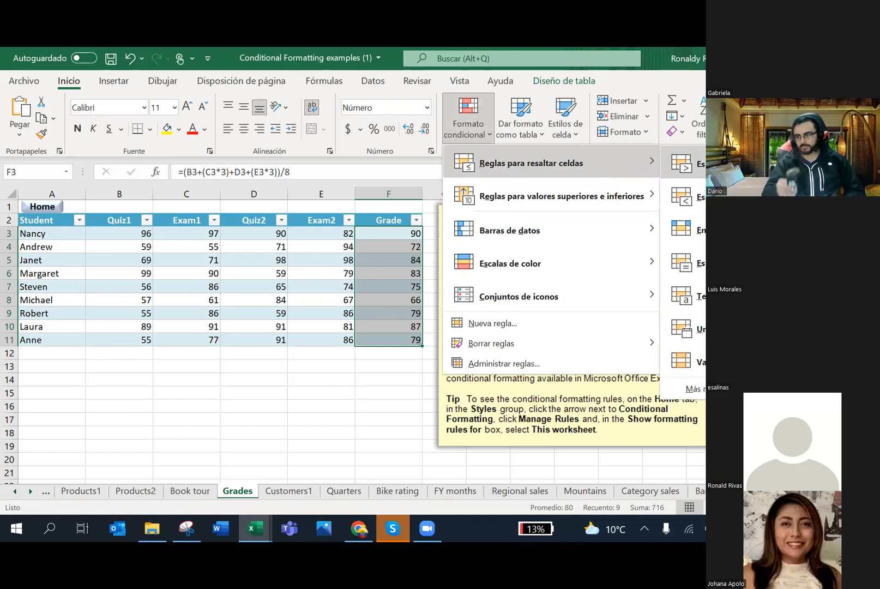
pyautogui.click(685, 164)
pyautogui.write('85')
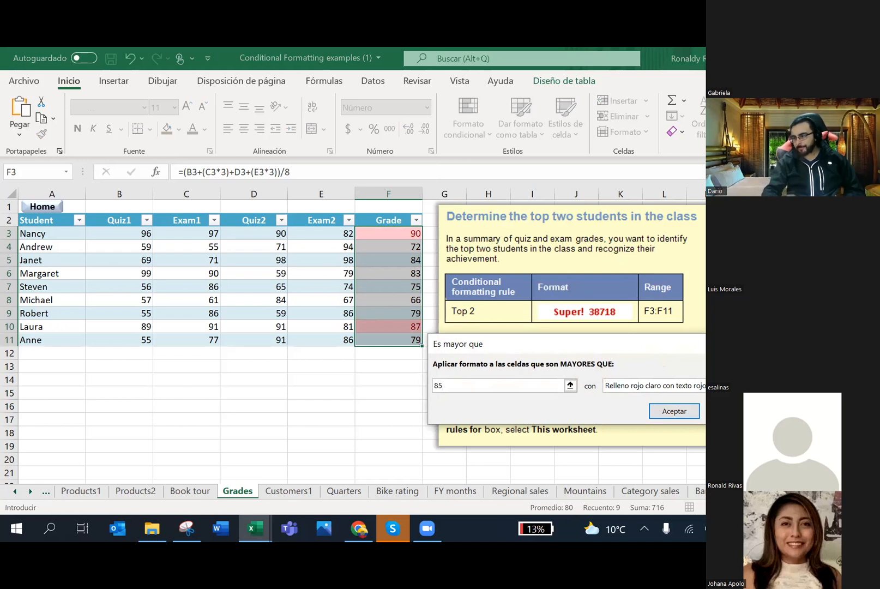
# Step: Choose Formato personalizado for the >85 rule and go to the Número tab's Personalizada category
pyautogui.click(654, 386)
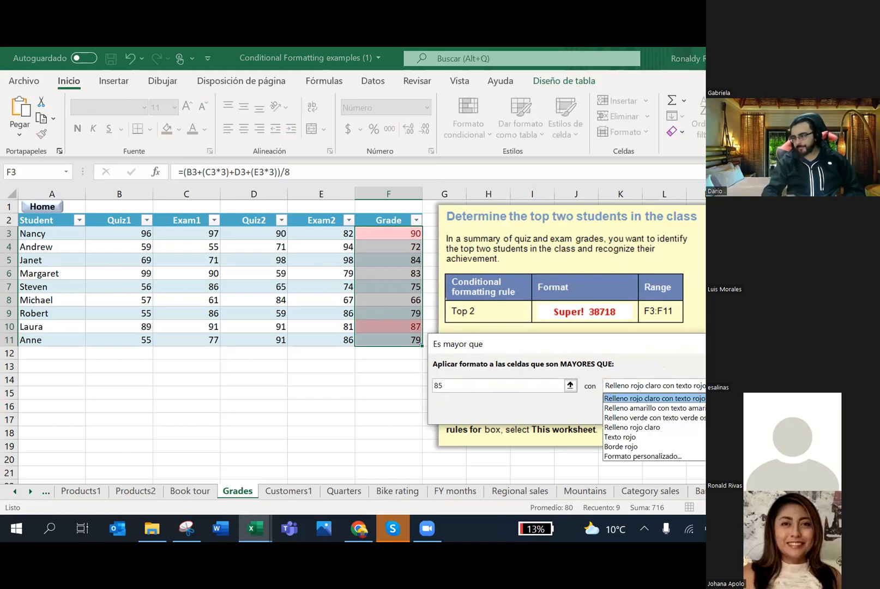
pyautogui.click(661, 457)
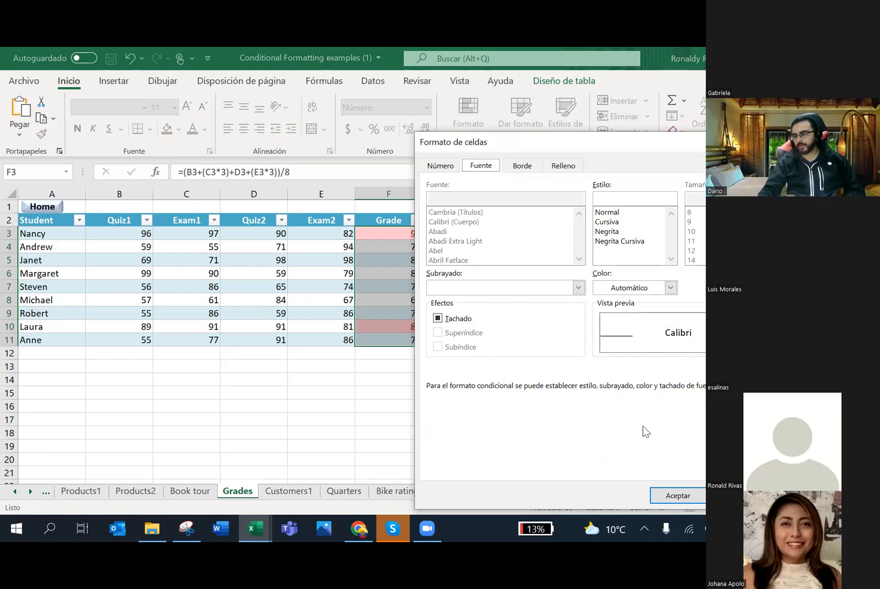
pyautogui.click(451, 170)
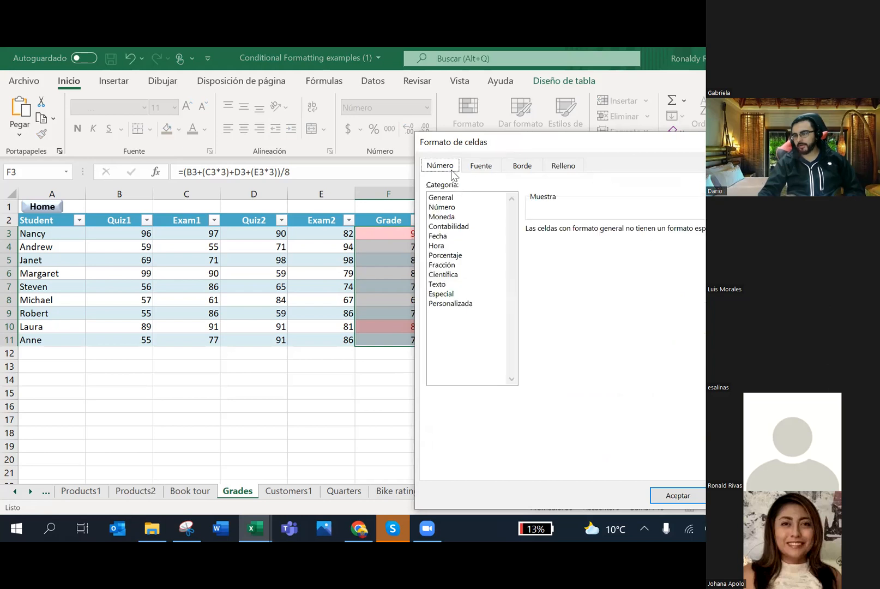
pyautogui.click(451, 305)
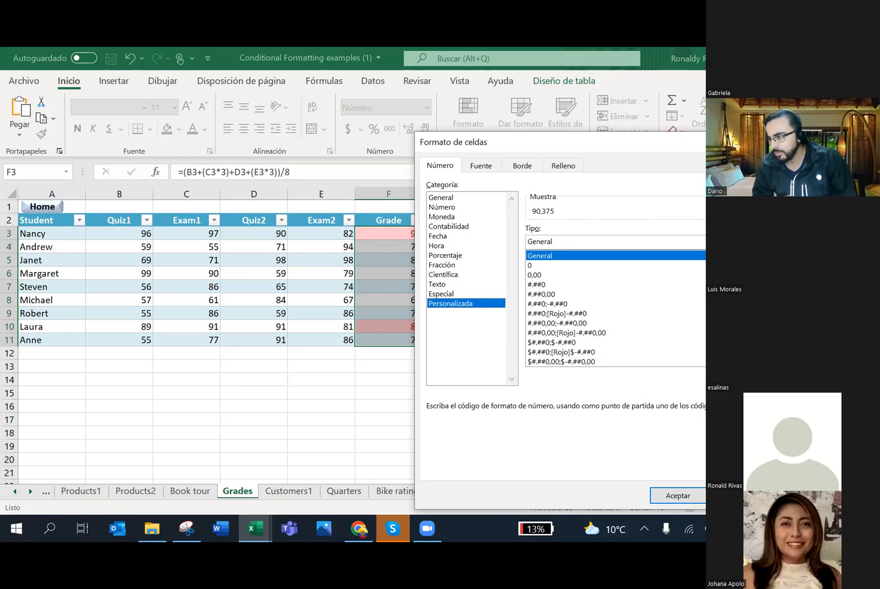
pyautogui.scroll(-2, 615, 308)
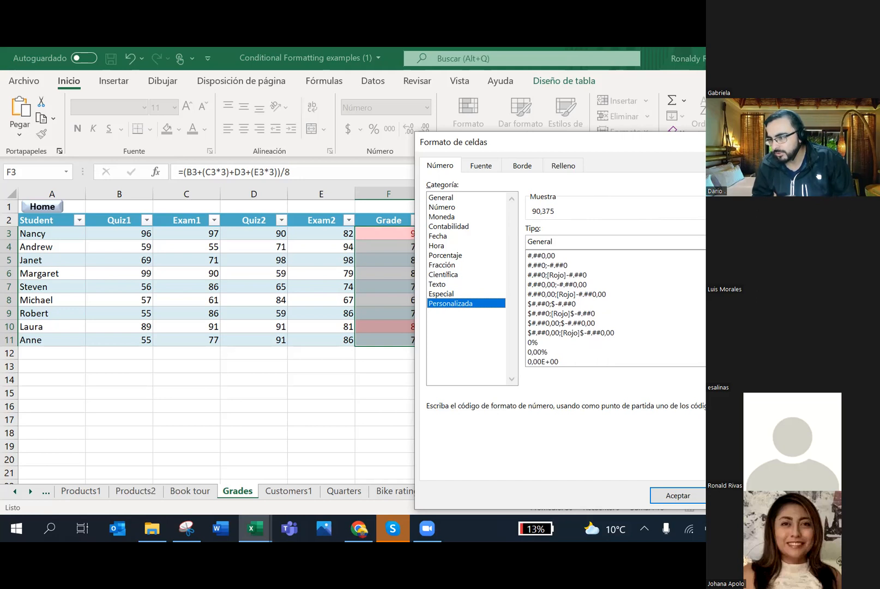
pyautogui.scroll(2, 615, 308)
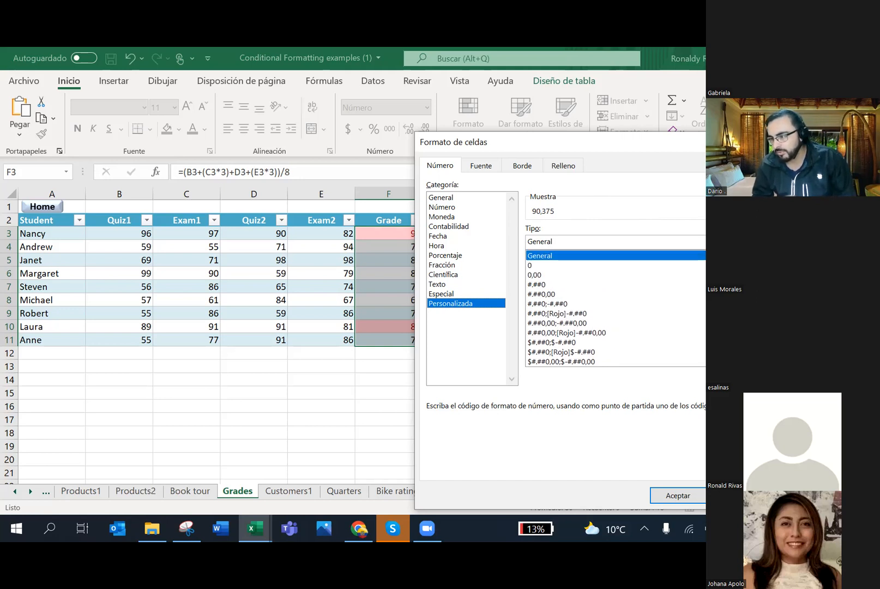
pyautogui.scroll(-1, 615, 308)
pyautogui.scroll(1, 615, 308)
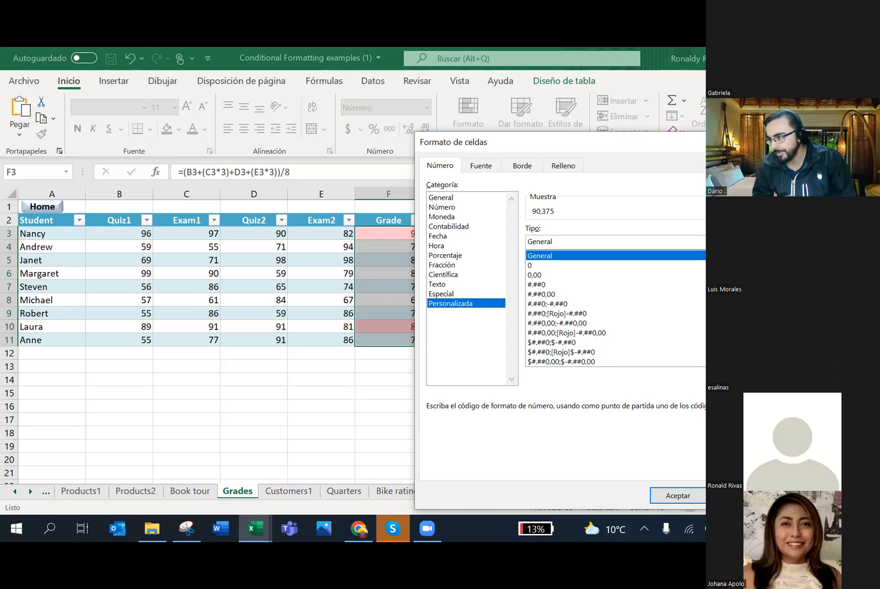
pyautogui.scroll(-2, 615, 308)
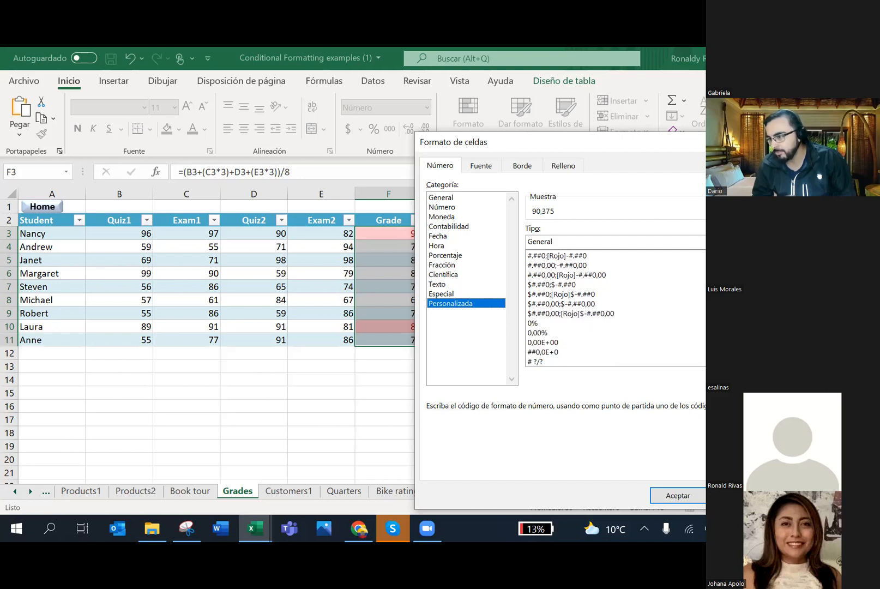
pyautogui.scroll(1, 615, 308)
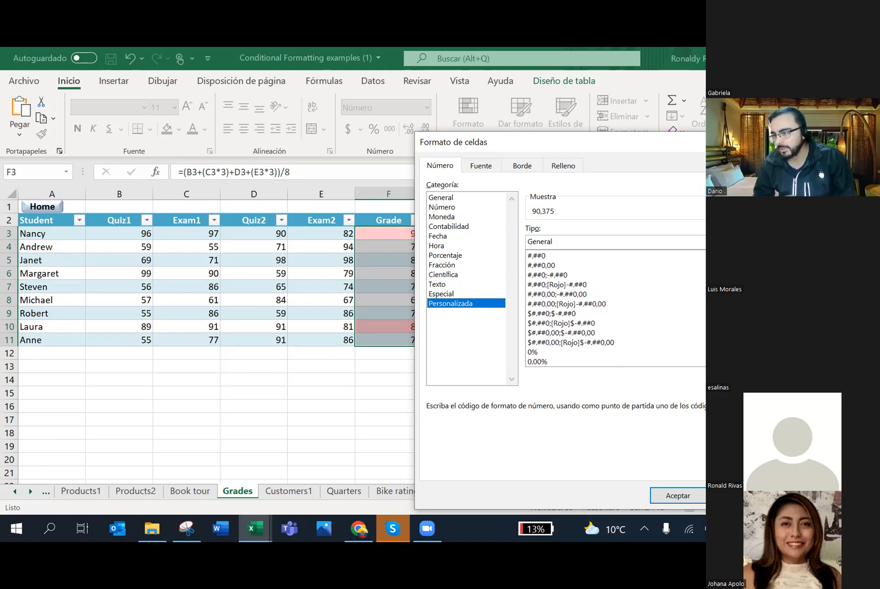
pyautogui.scroll(-2, 615, 308)
pyautogui.scroll(-1, 615, 309)
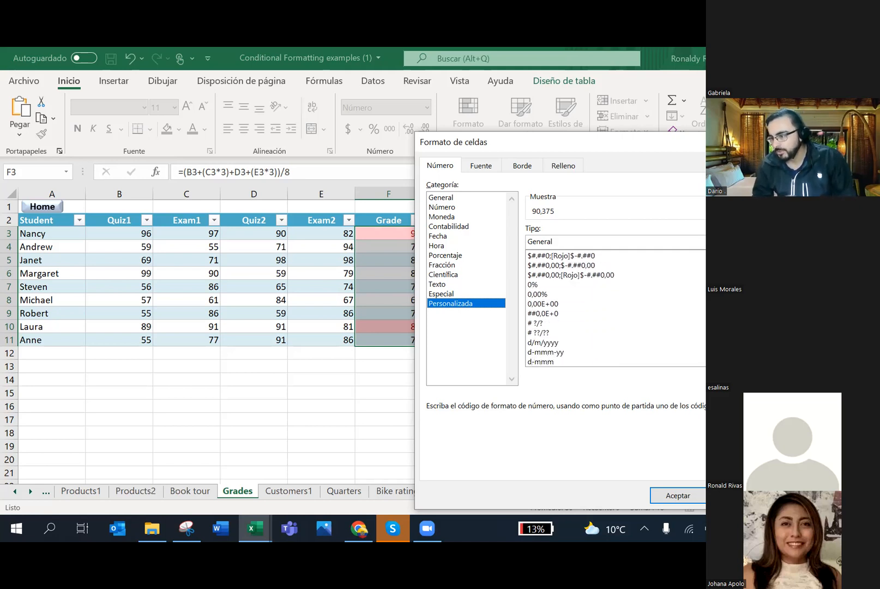
pyautogui.scroll(-1, 615, 308)
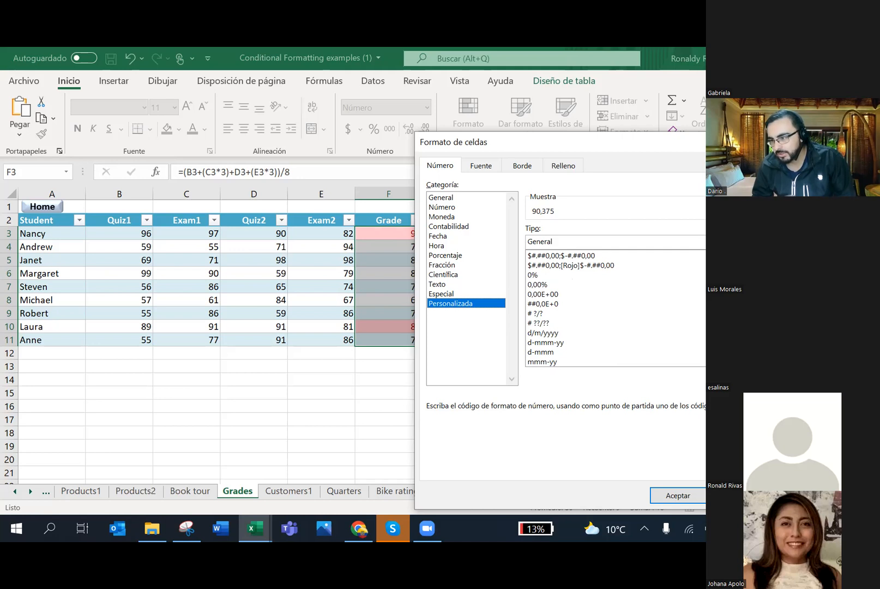
pyautogui.scroll(-2, 615, 308)
pyautogui.scroll(-1, 615, 308)
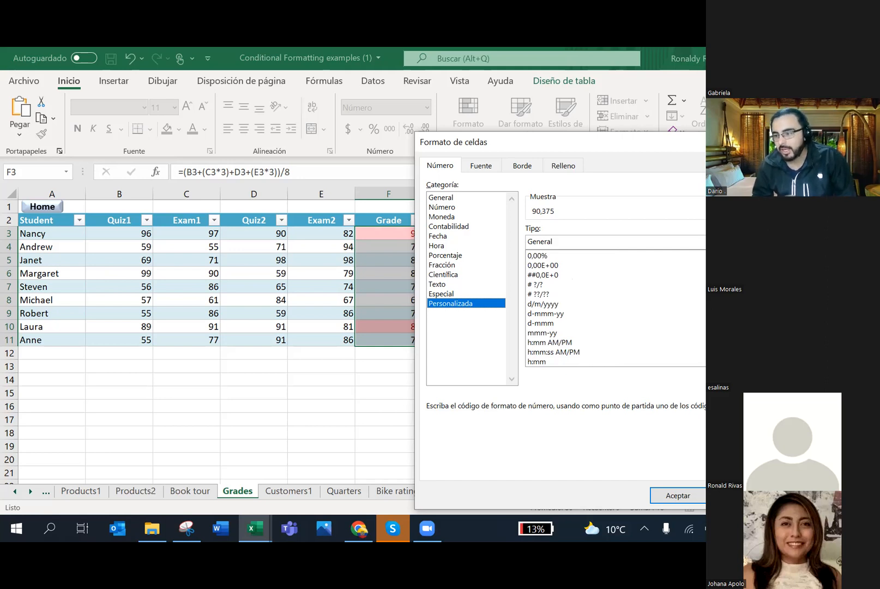
pyautogui.scroll(-2, 615, 308)
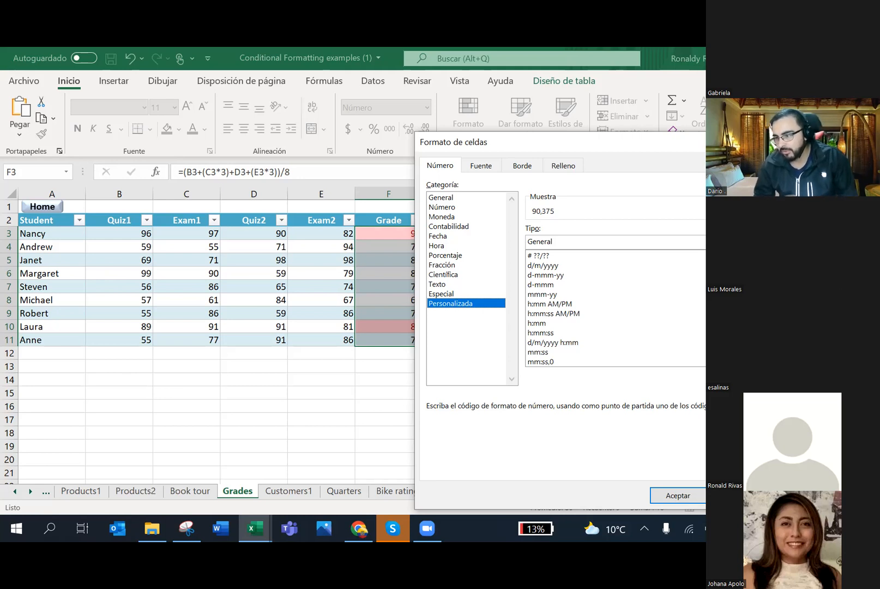
pyautogui.scroll(-1, 615, 308)
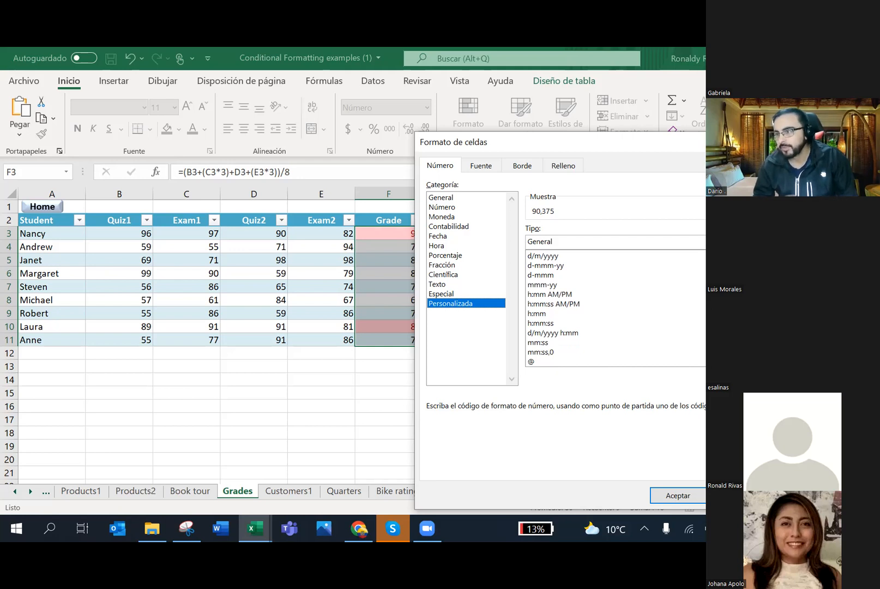
pyautogui.scroll(-2, 615, 308)
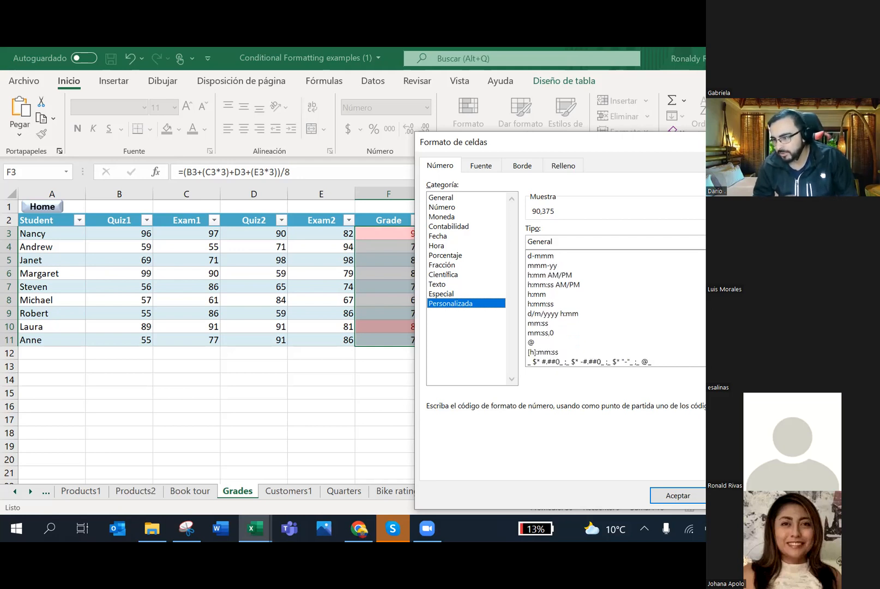
pyautogui.scroll(-1, 615, 308)
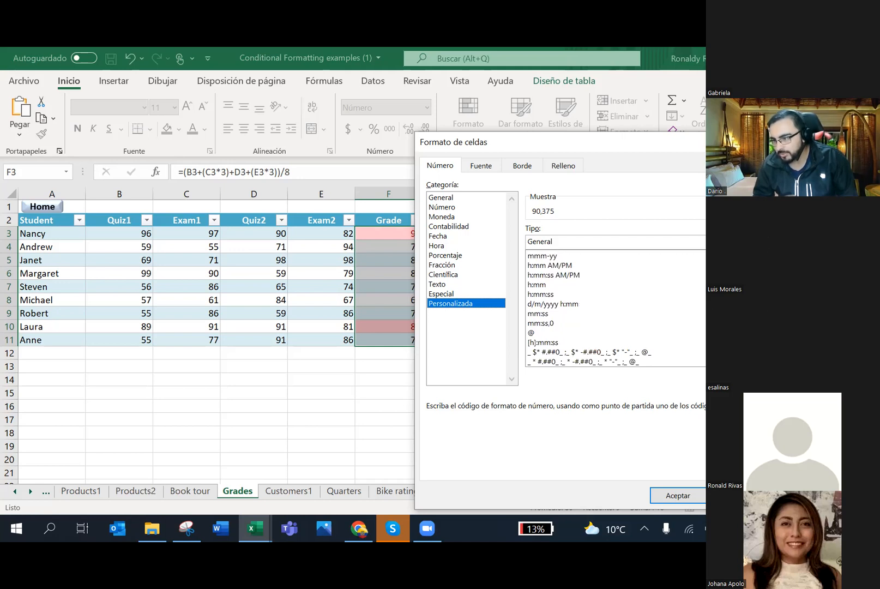
pyautogui.scroll(-4, 615, 308)
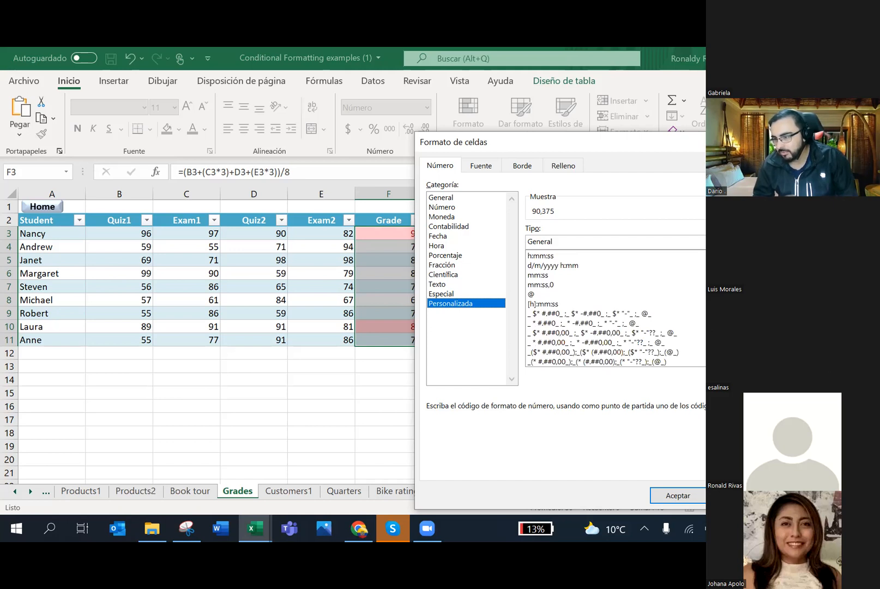
pyautogui.scroll(-5, 615, 308)
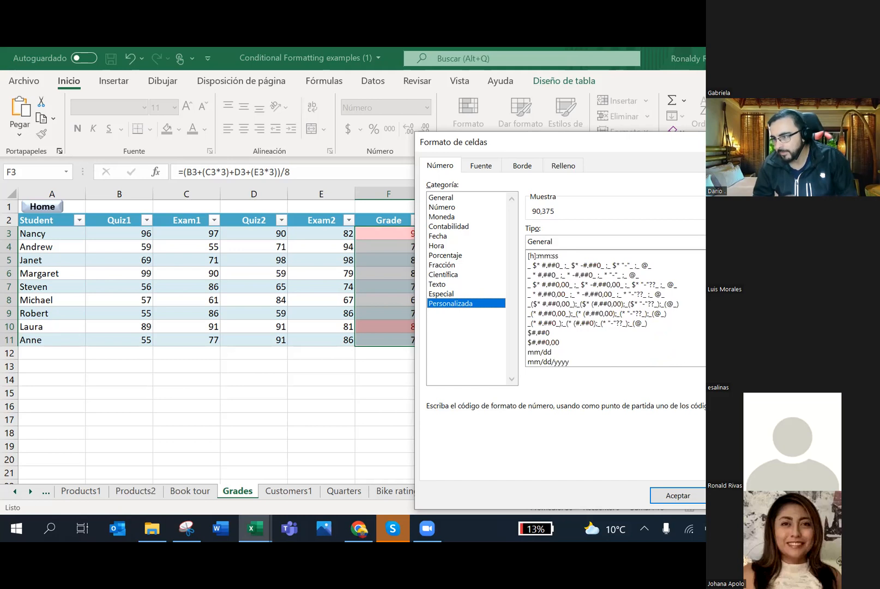
pyautogui.scroll(-4, 615, 308)
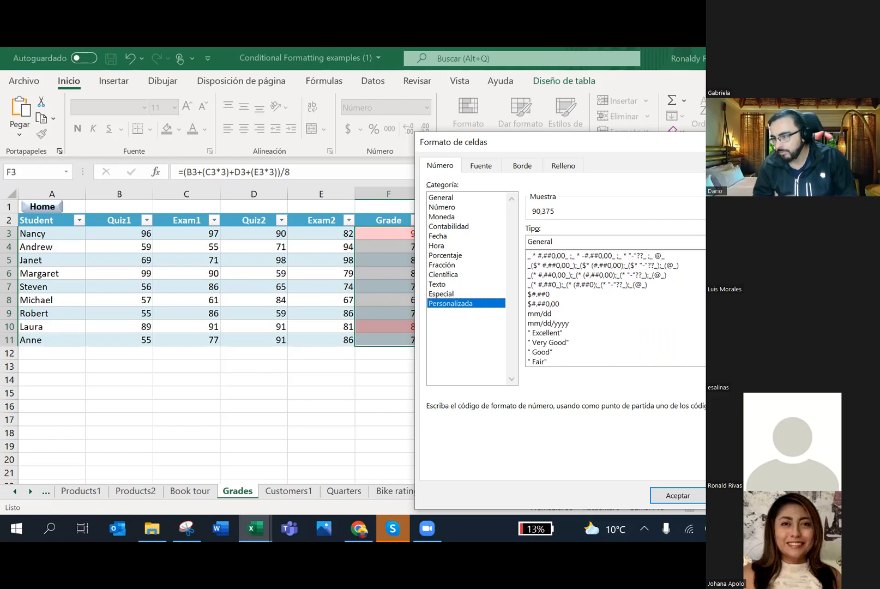
pyautogui.scroll(-2, 615, 308)
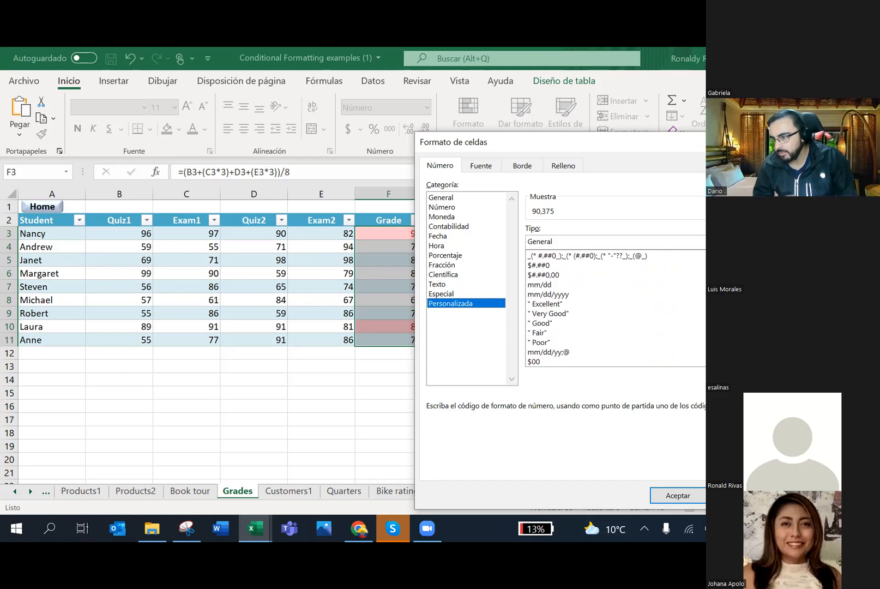
pyautogui.scroll(-1, 615, 308)
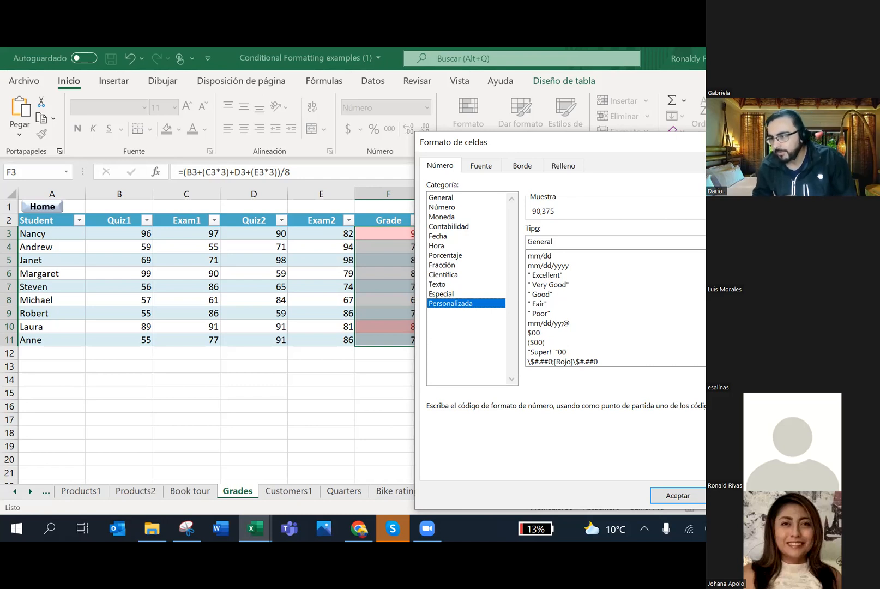
# Step: Edit the "Super!" "00 code into "Muy bien! "00,00 so the sample reads Muy bien! 90,38
pyautogui.click(557, 352)
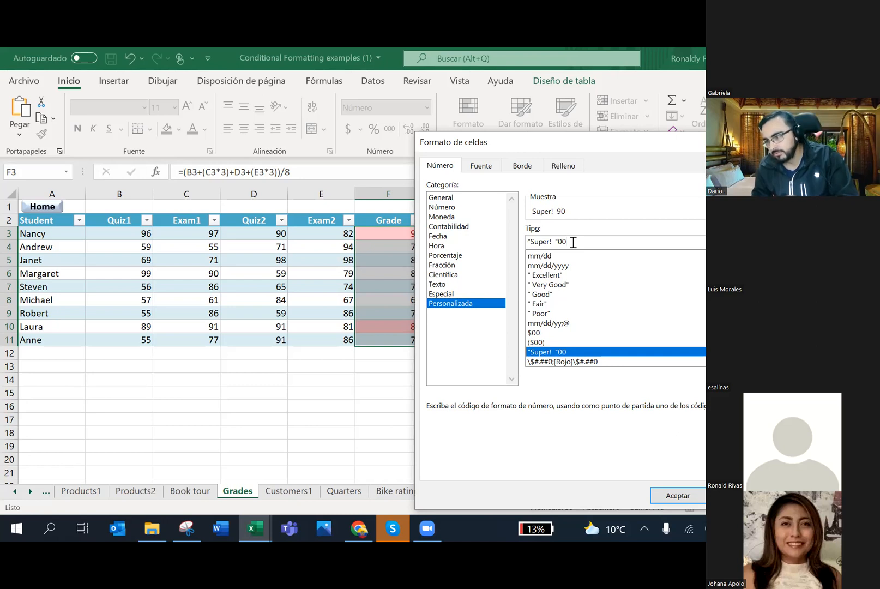
pyautogui.press('BackSpace')
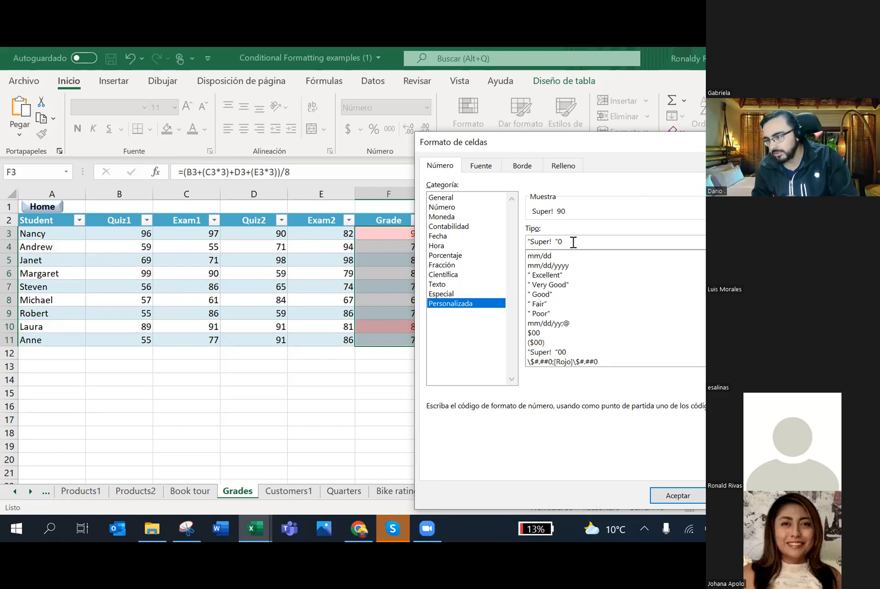
pyautogui.write('0')
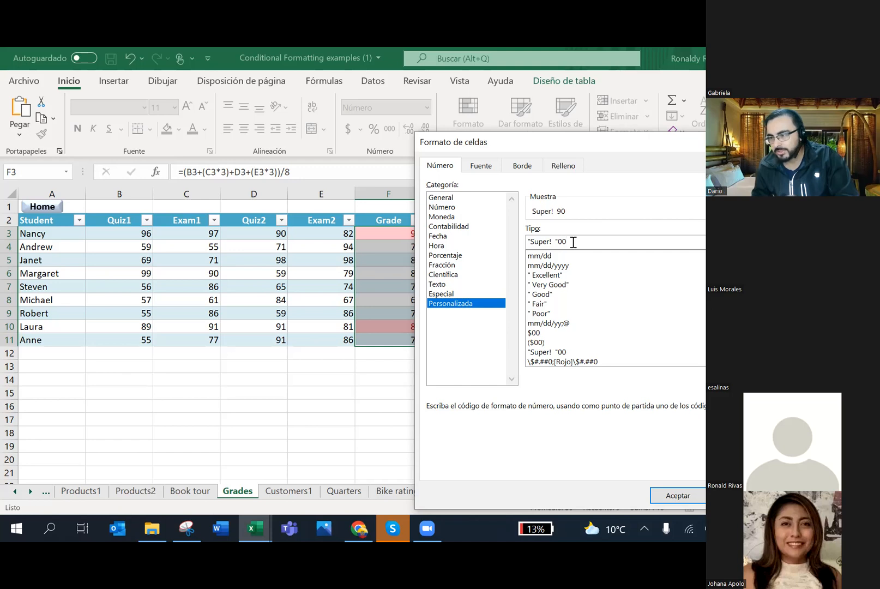
pyautogui.write(',')
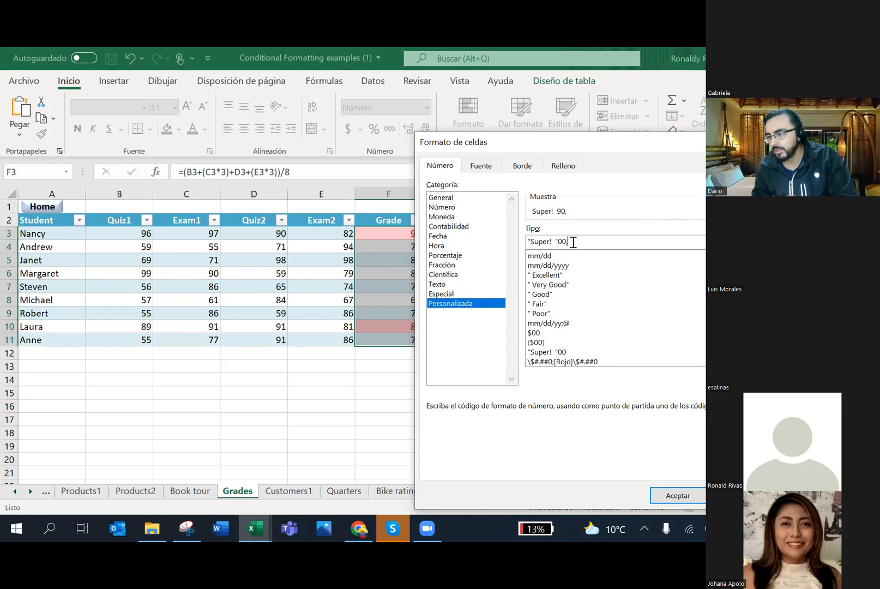
pyautogui.write('00')
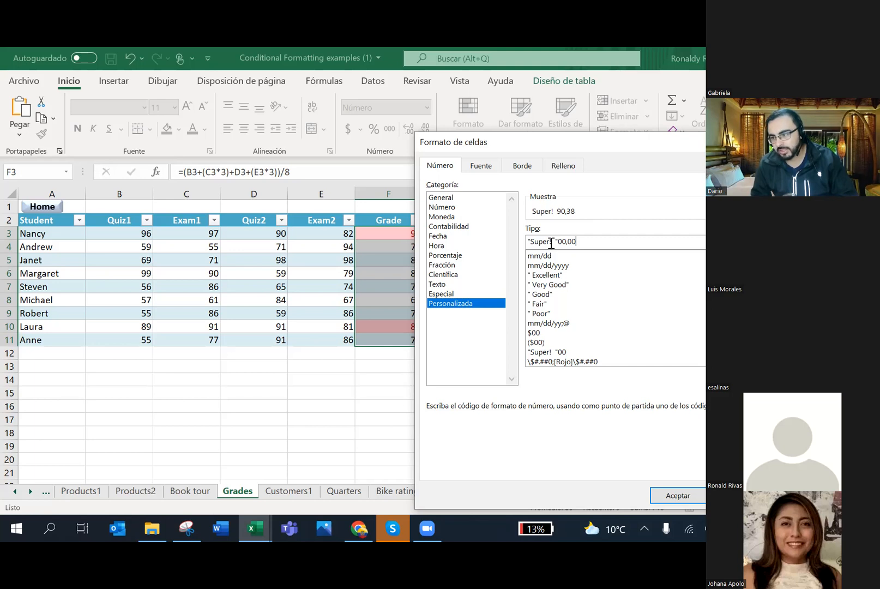
pyautogui.press('BackSpace')
pyautogui.press('BackSpace')
pyautogui.press('BackSpace')
pyautogui.press('BackSpace')
pyautogui.press('BackSpace')
pyautogui.write('Muy bien')
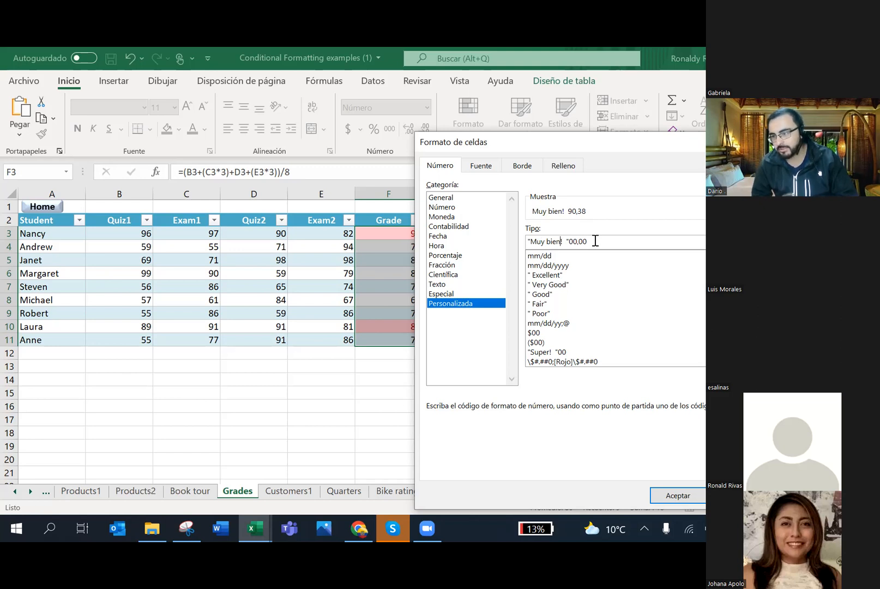
pyautogui.click(595, 241)
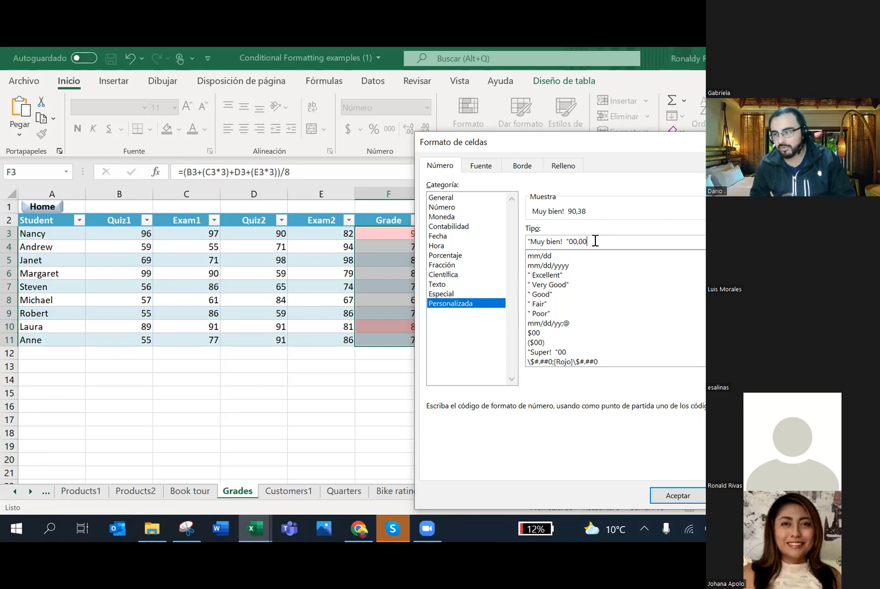
pyautogui.click(480, 169)
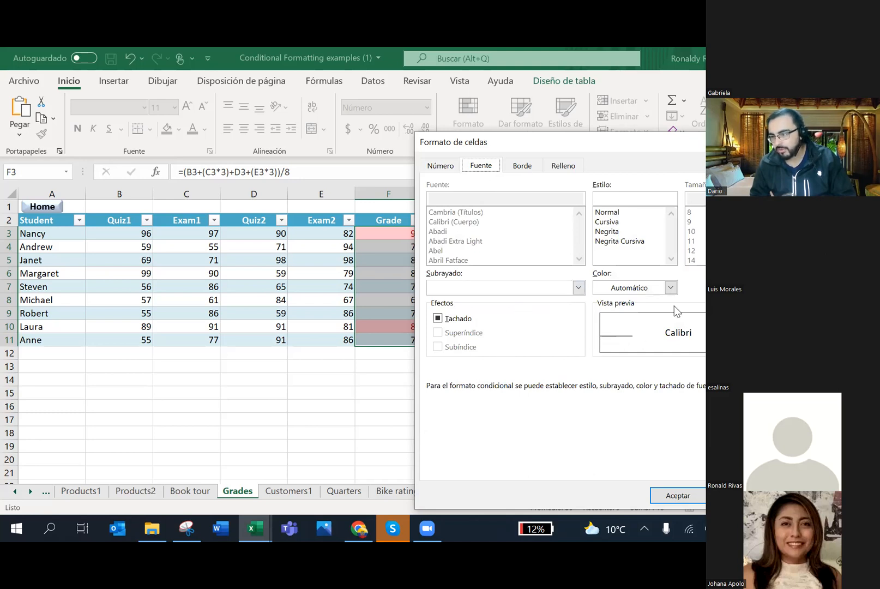
# Step: Set the over-85 rule's font colour to standard red and confirm, so F3 and F10 preview red
pyautogui.click(670, 287)
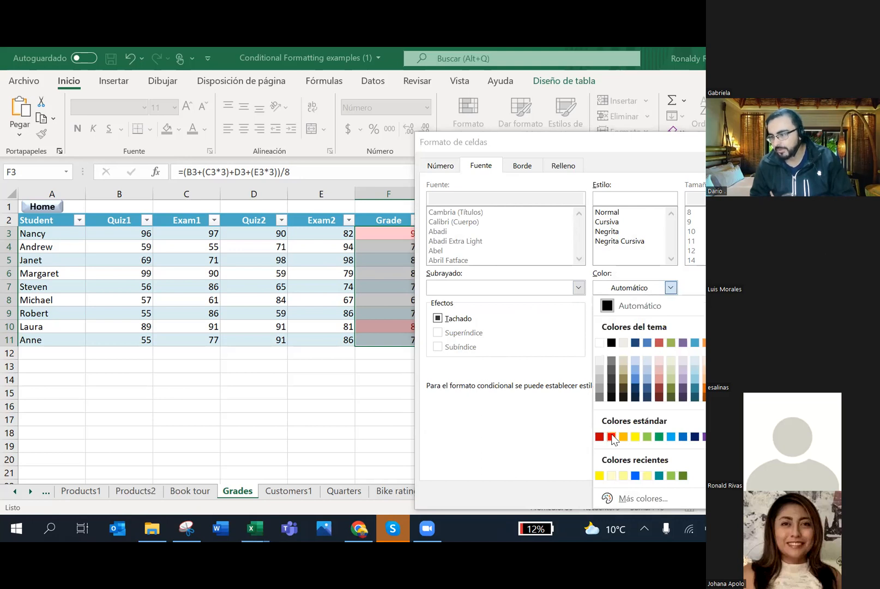
pyautogui.click(611, 436)
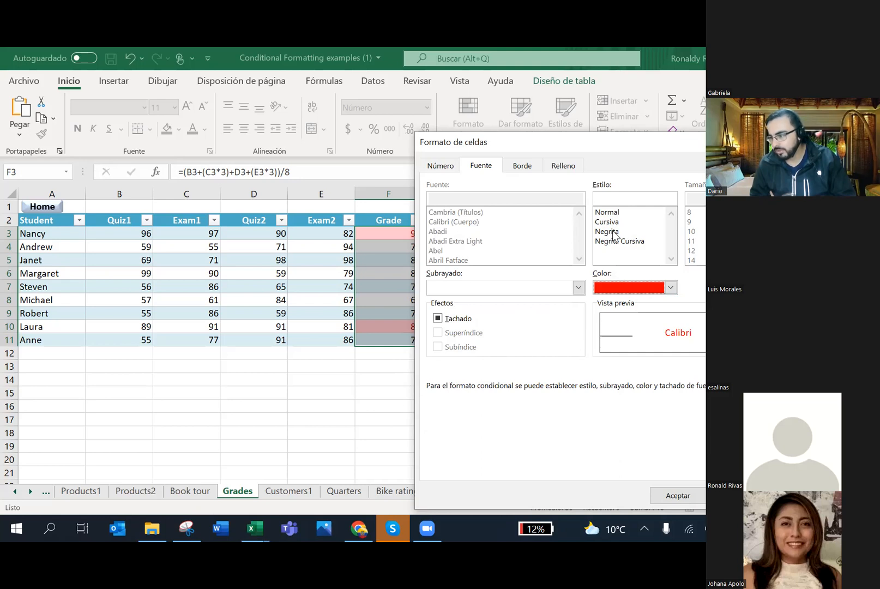
pyautogui.click(672, 499)
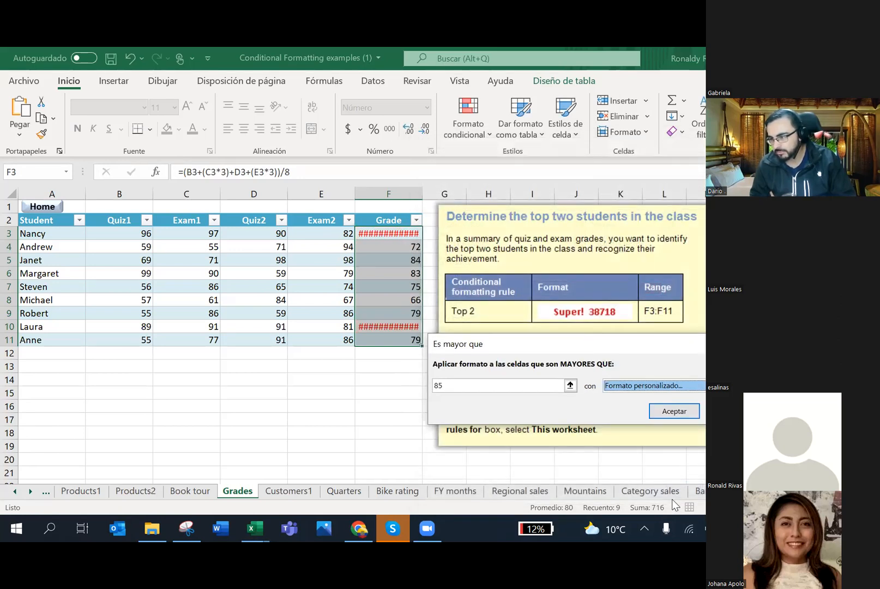
# Step: Apply the greater-than-85 rule and widen column F to show Muy bien! 90,38 and Muy bien! 87,00
pyautogui.click(670, 415)
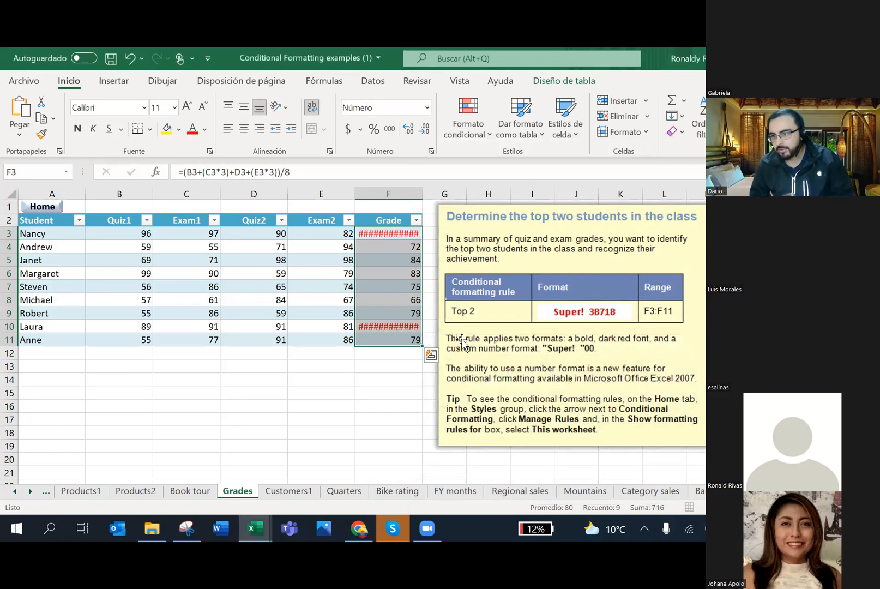
pyautogui.rightClick(420, 194)
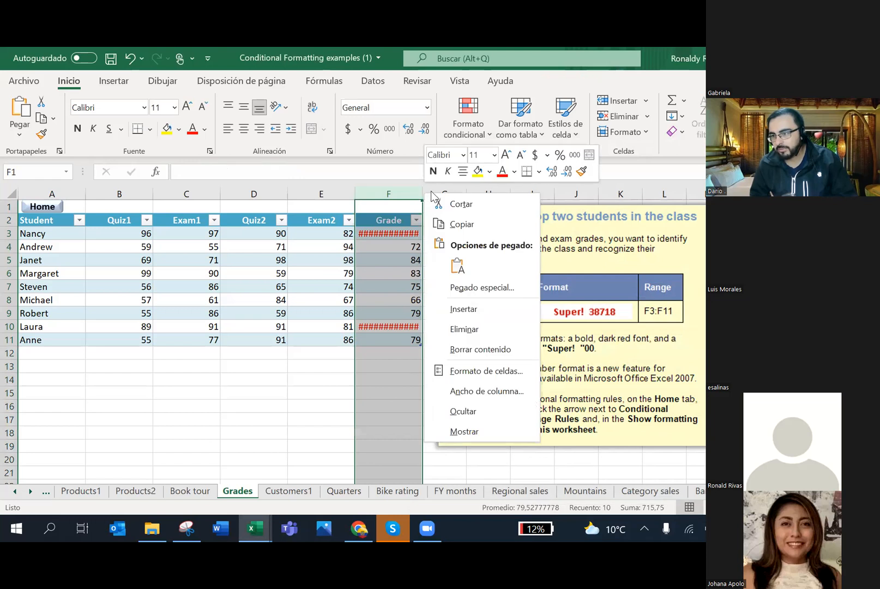
pyautogui.click(391, 191)
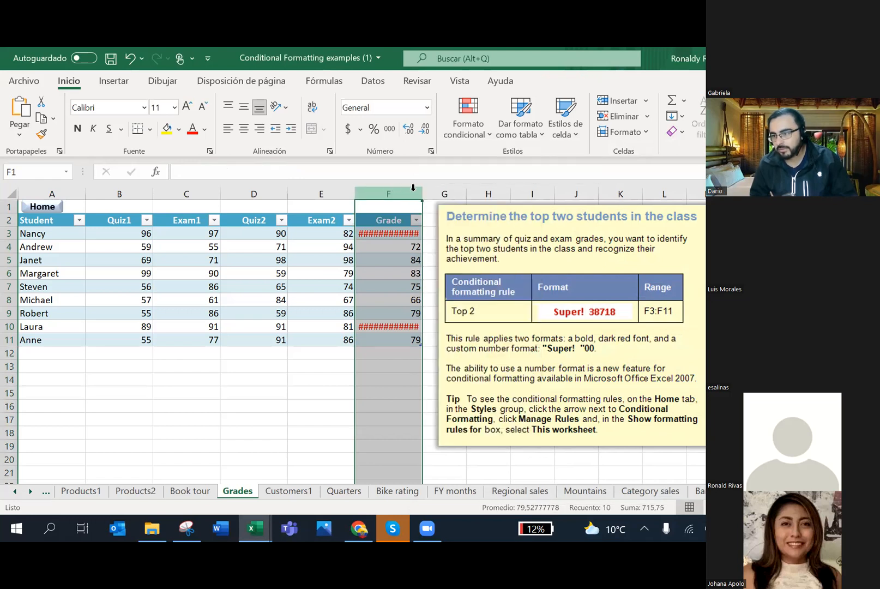
pyautogui.click(400, 218)
pyautogui.moveTo(423, 194); pyautogui.dragTo(441, 191)
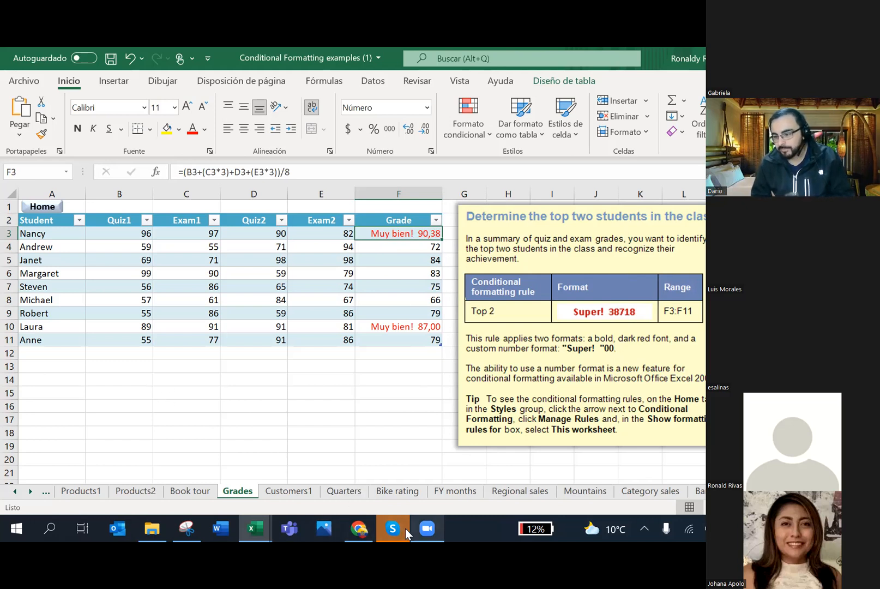
# Step: Switch to the criterios comodin workbook and scroll right to the wildcard notes in column K
pyautogui.click(426, 528)
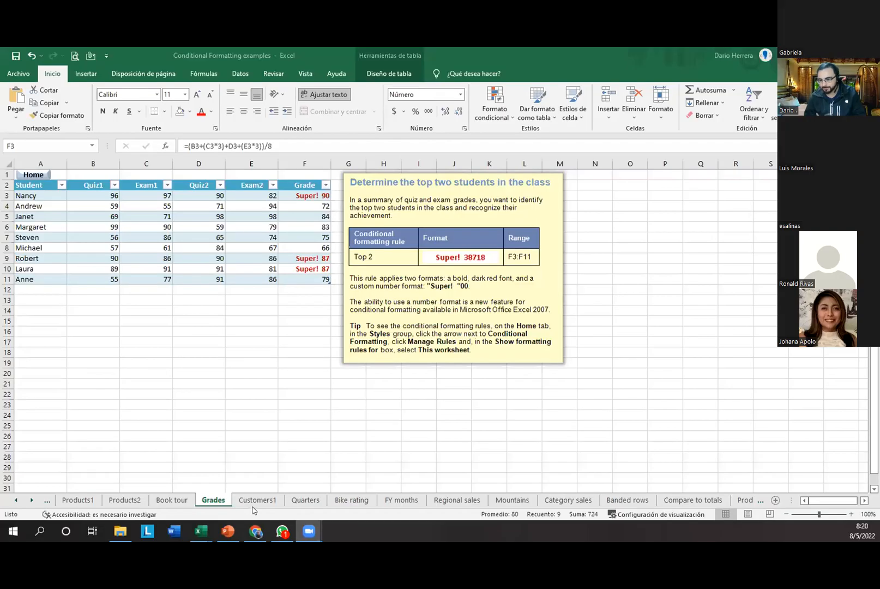
pyautogui.moveTo(205, 530)
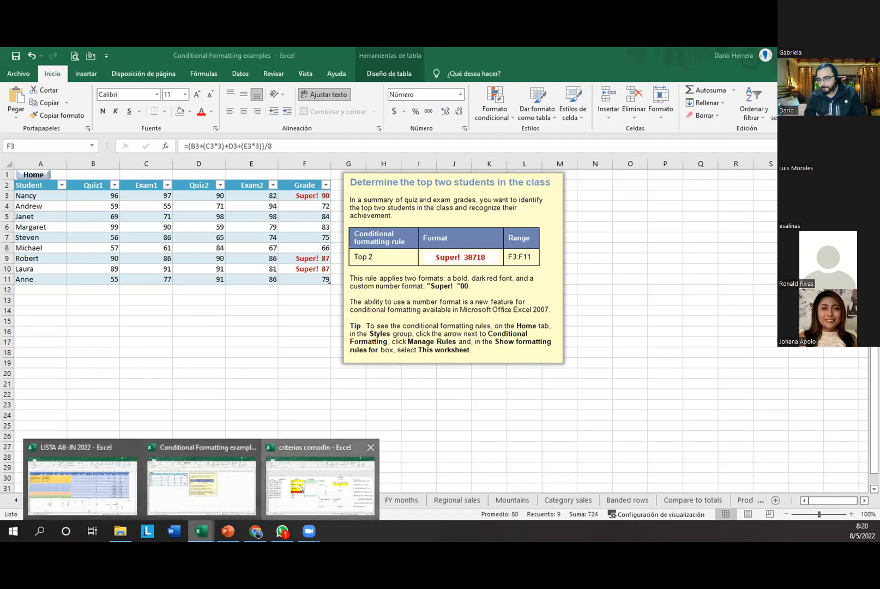
pyautogui.click(320, 486)
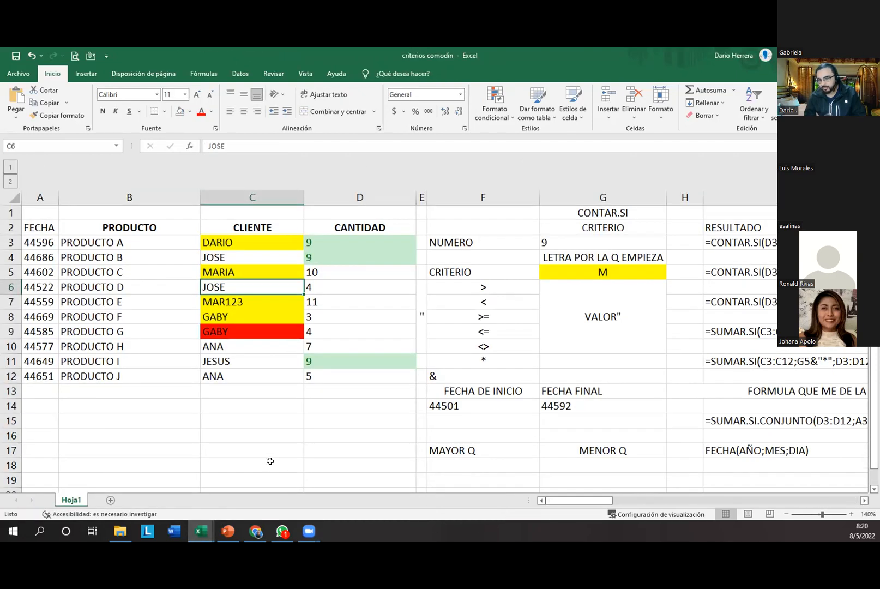
pyautogui.scroll(-4, 472, 460)
pyautogui.scroll(4, 472, 459)
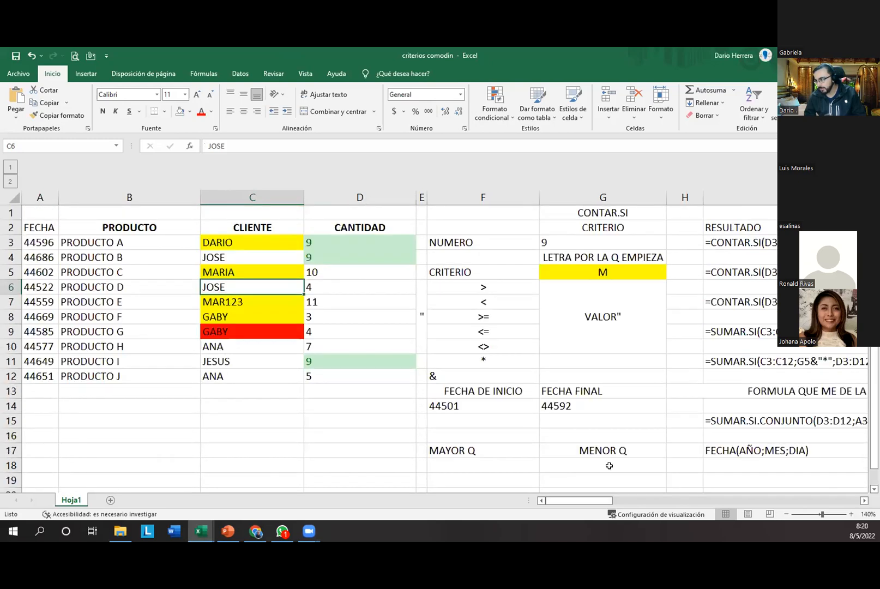
pyautogui.moveTo(606, 504); pyautogui.dragTo(830, 500)
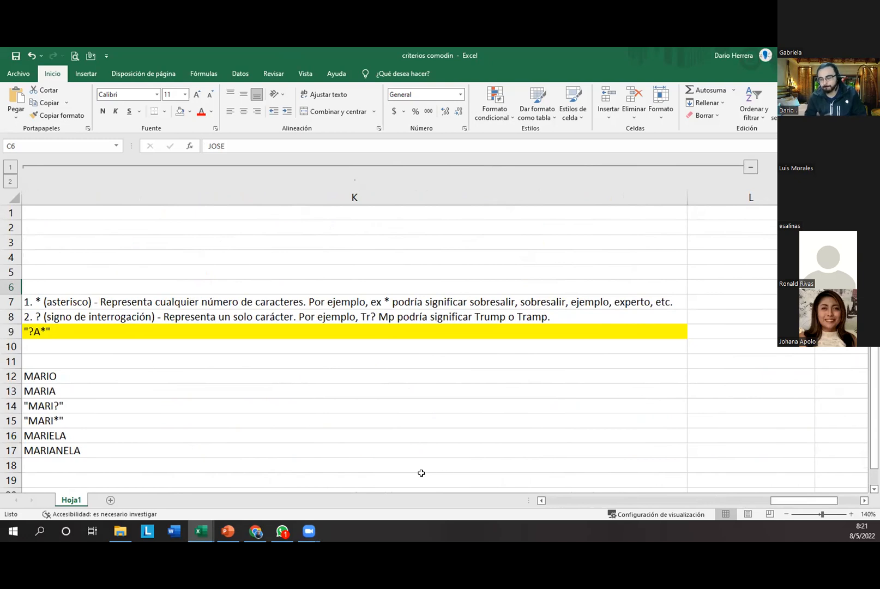
pyautogui.click(43, 301)
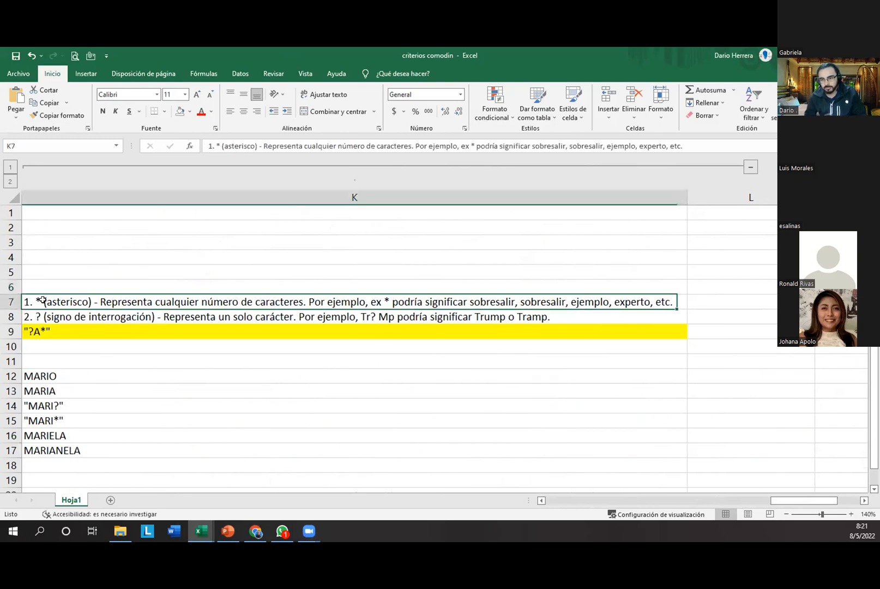
pyautogui.click(57, 318)
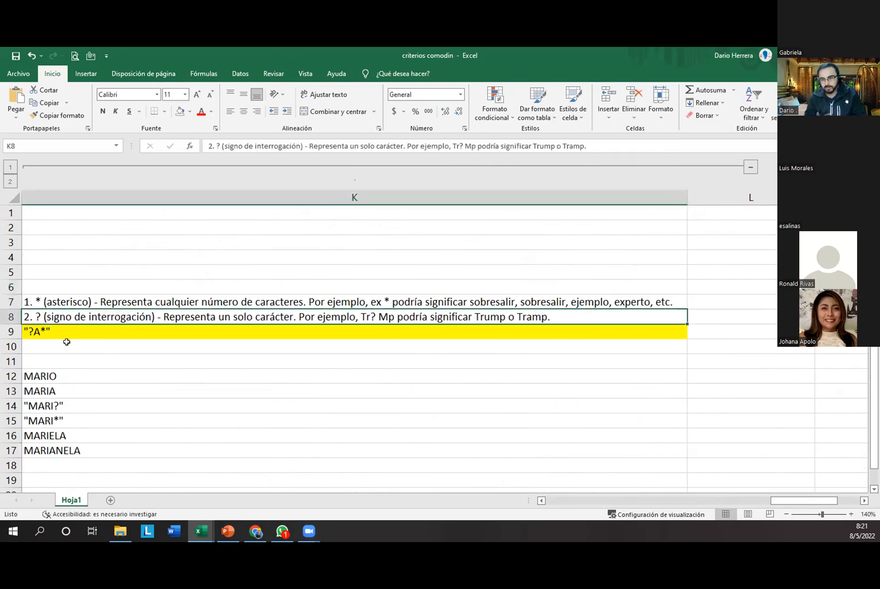
pyautogui.click(240, 74)
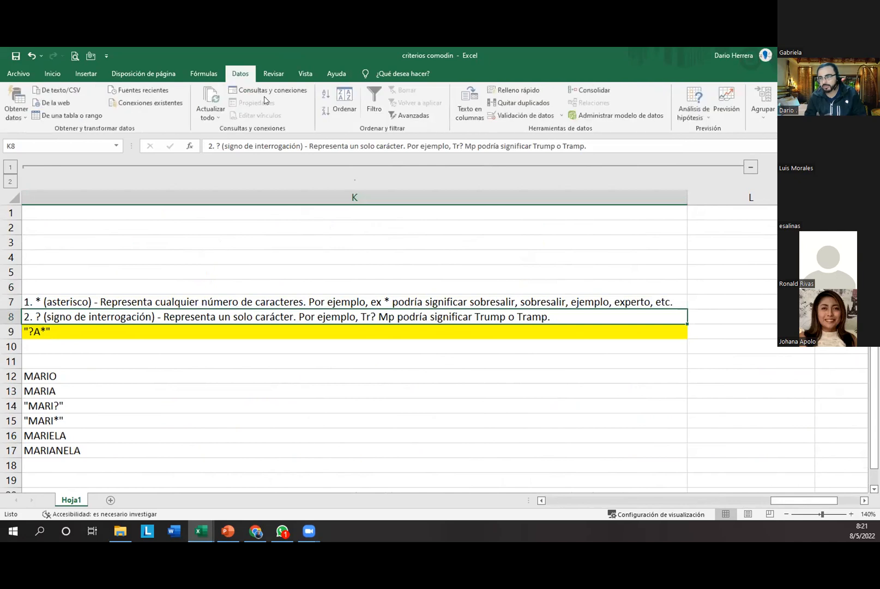
pyautogui.click(59, 71)
pyautogui.click(464, 129)
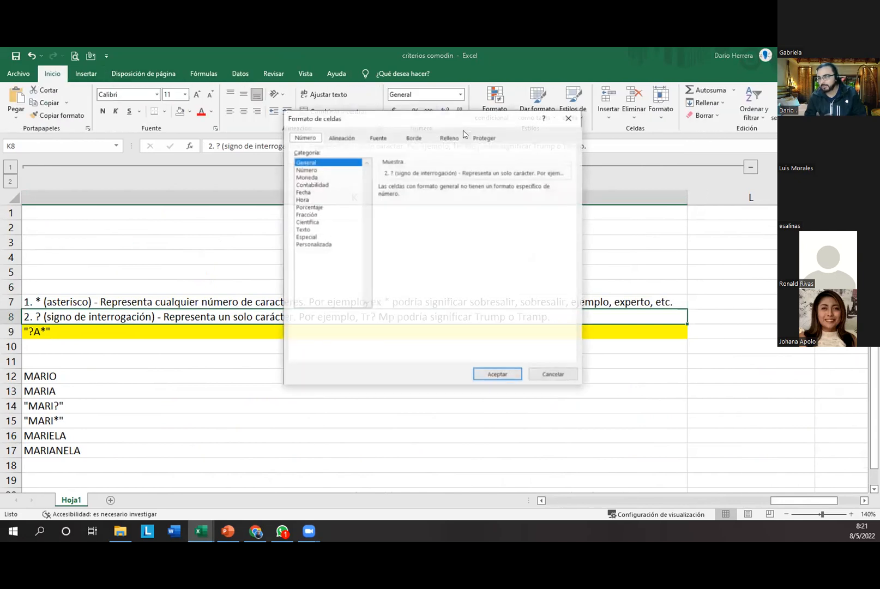
pyautogui.click(322, 245)
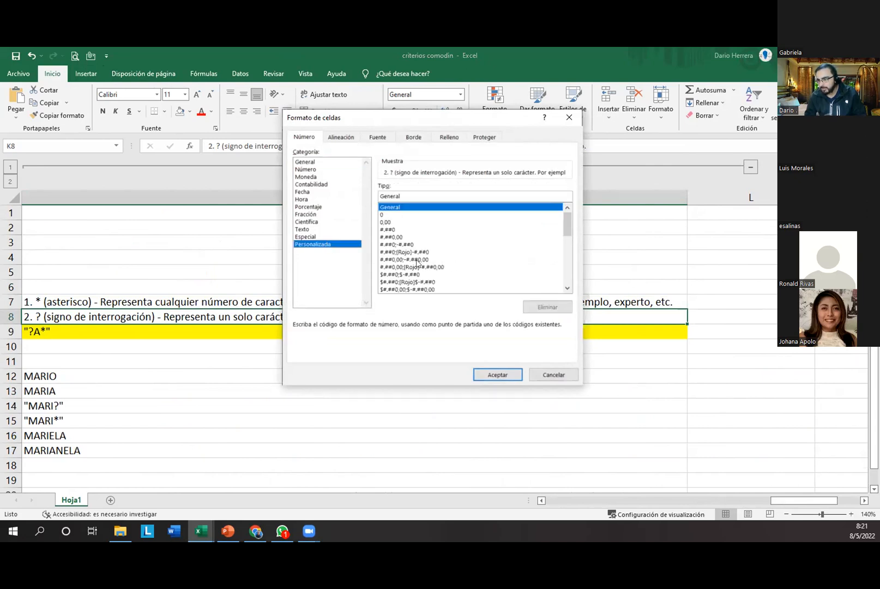
pyautogui.moveTo(567, 233); pyautogui.dragTo(569, 261)
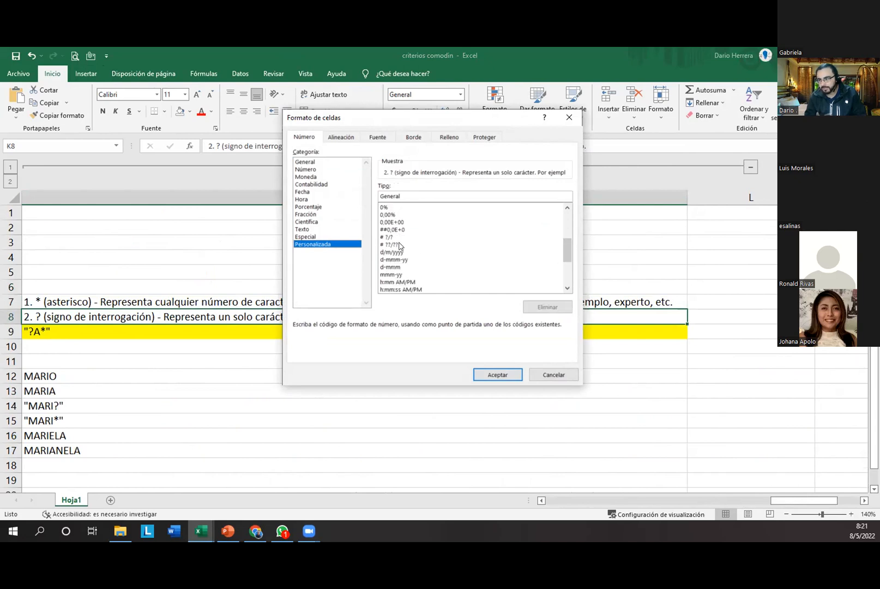
pyautogui.moveTo(565, 252); pyautogui.dragTo(568, 285)
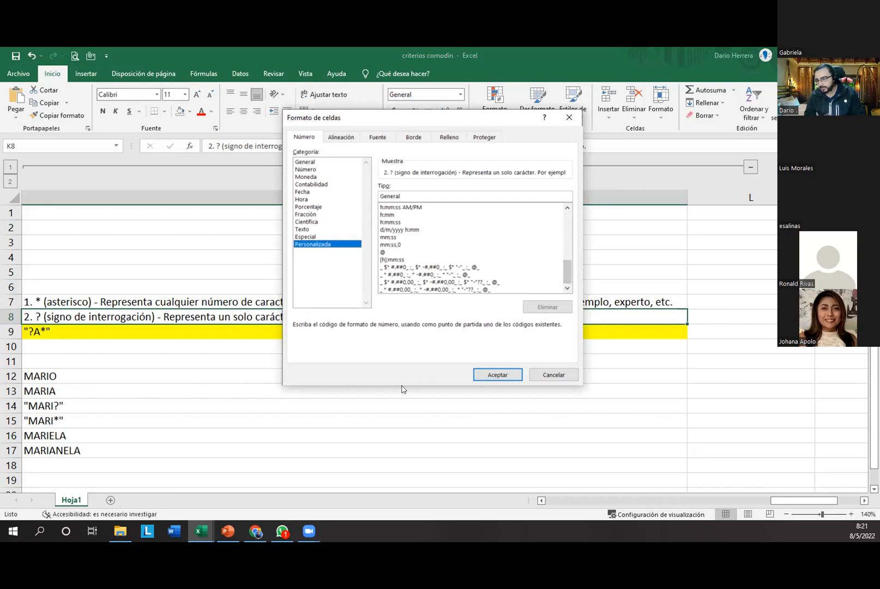
pyautogui.click(554, 375)
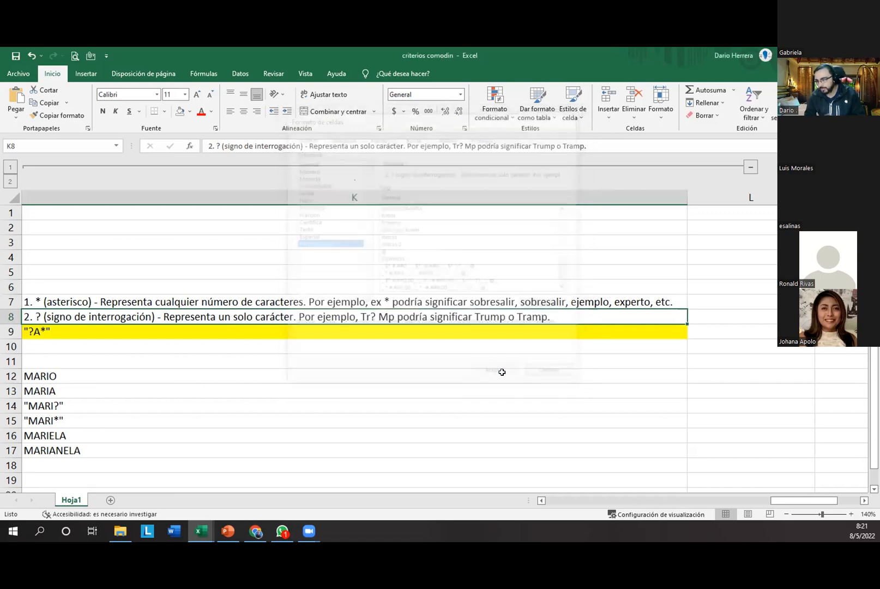
# Step: Type a phone number with a leading 0 into cell L3
pyautogui.click(698, 245)
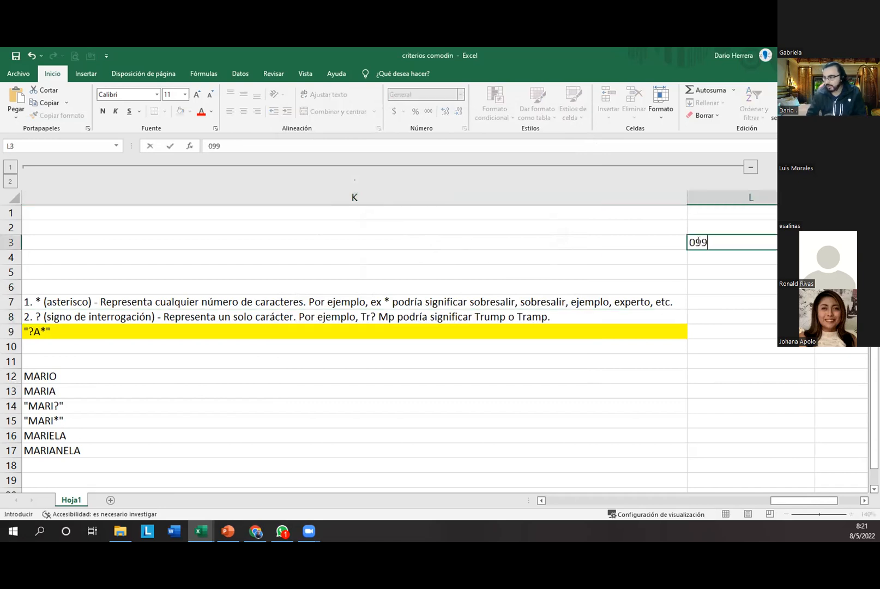
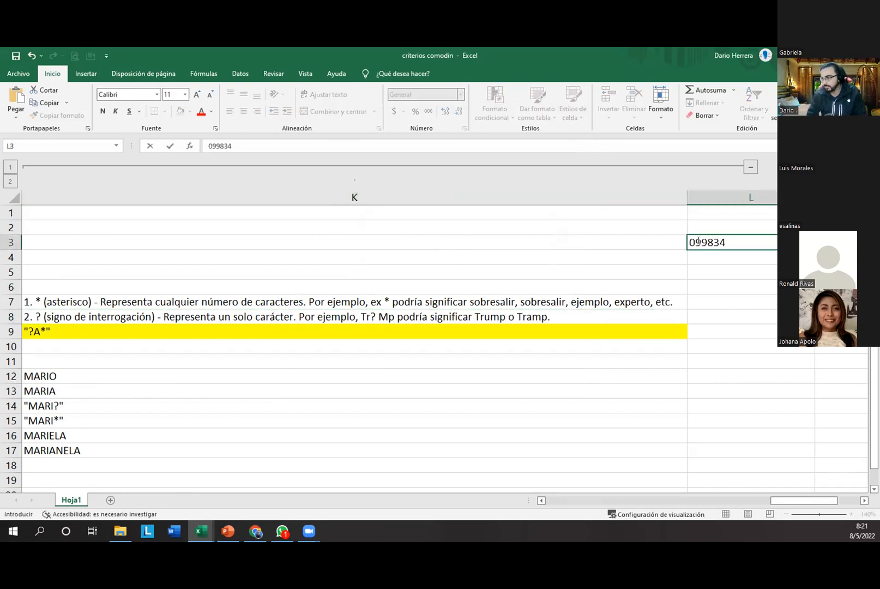
pyautogui.press('Return')
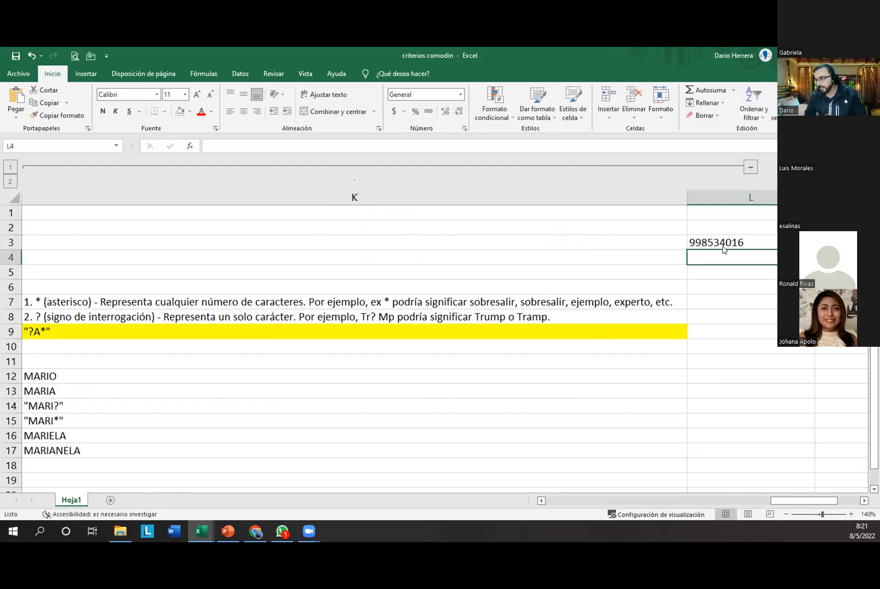
pyautogui.click(719, 241)
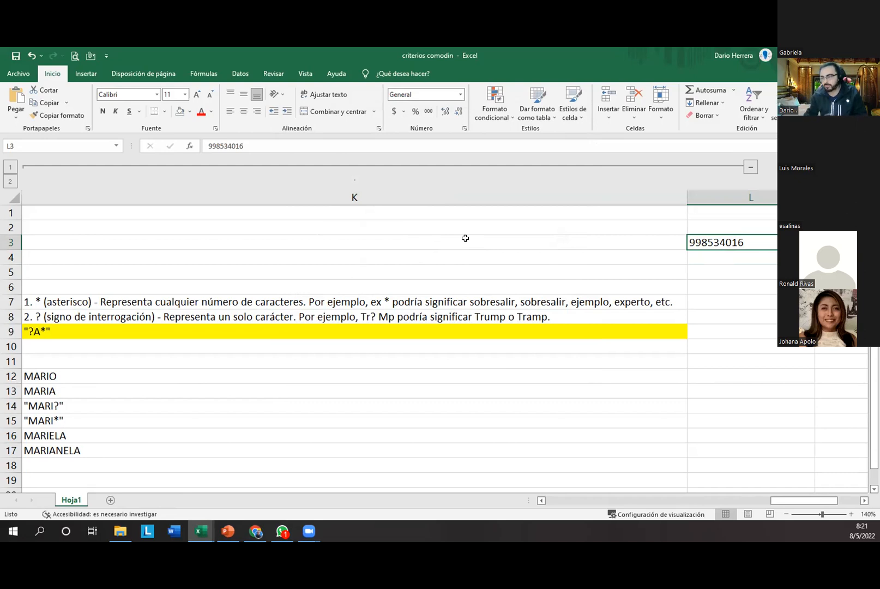
# Step: Retype L3's phone number with dashes; Excel stores it as a plain number without the leading zero
pyautogui.click(469, 197)
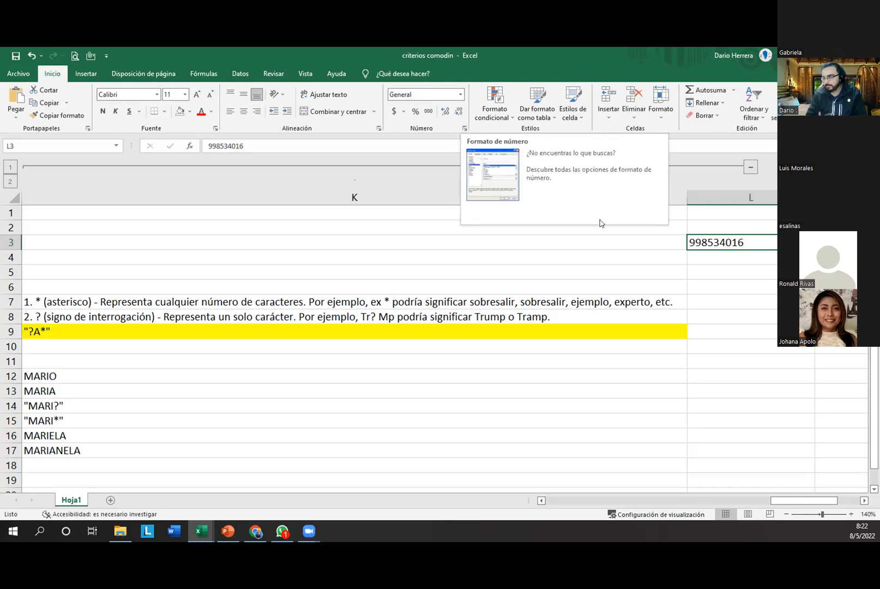
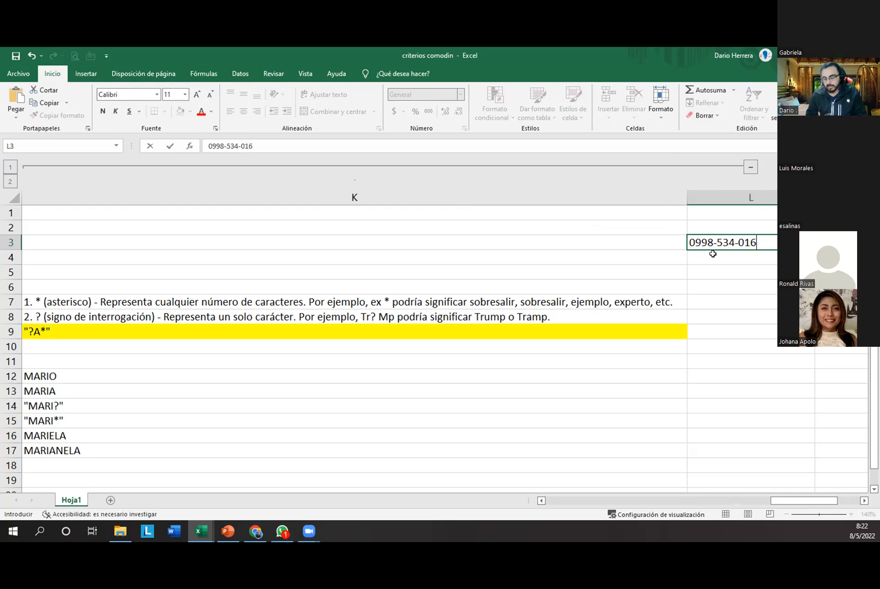
pyautogui.hotkey('ctrl', 'Return')
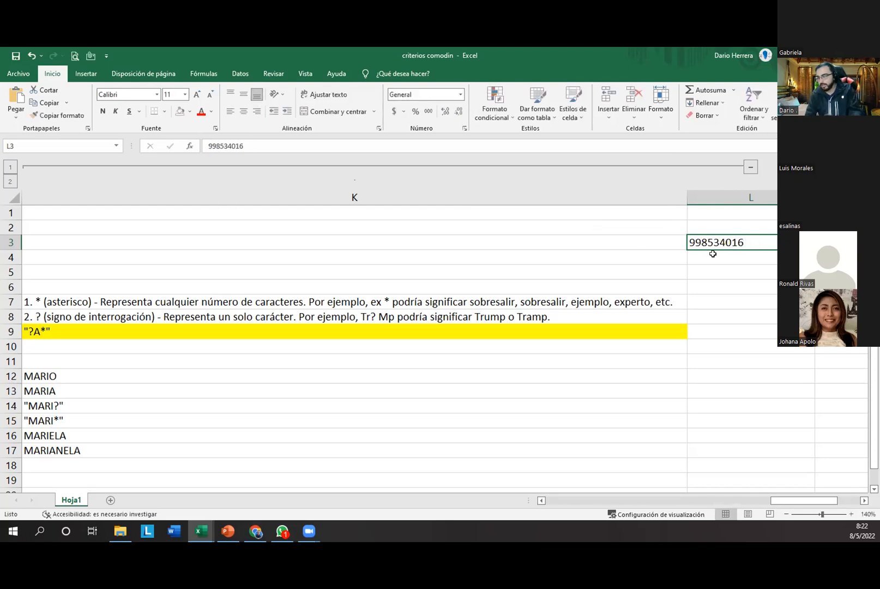
pyautogui.click(702, 255)
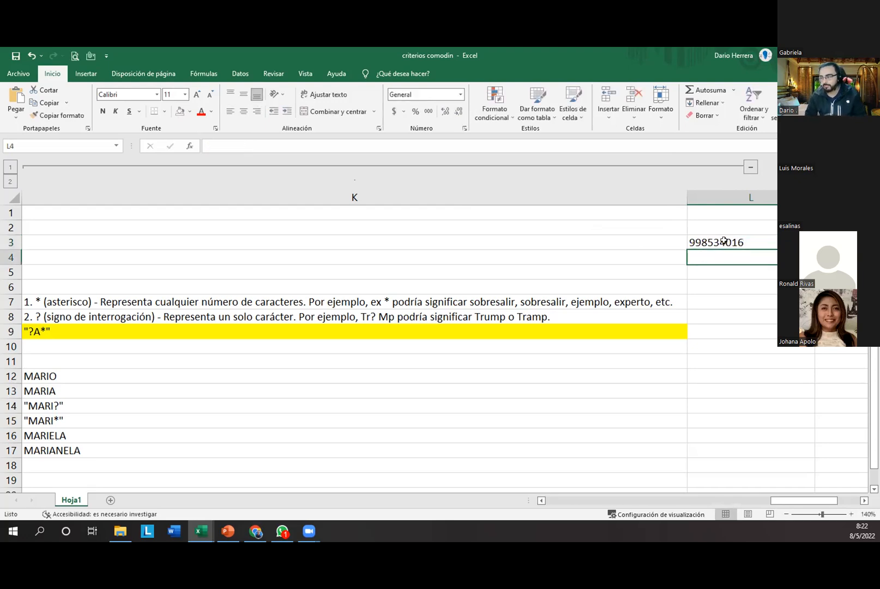
pyautogui.click(722, 243)
# Step: Open Format Cells for L3 on Personalizada and select the General code in the Tipo box
pyautogui.click(464, 128)
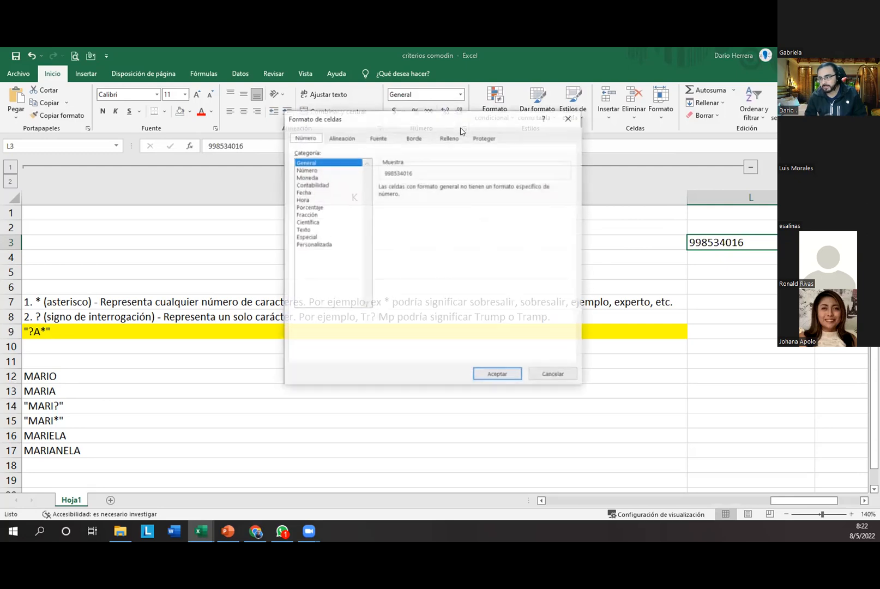
pyautogui.click(322, 244)
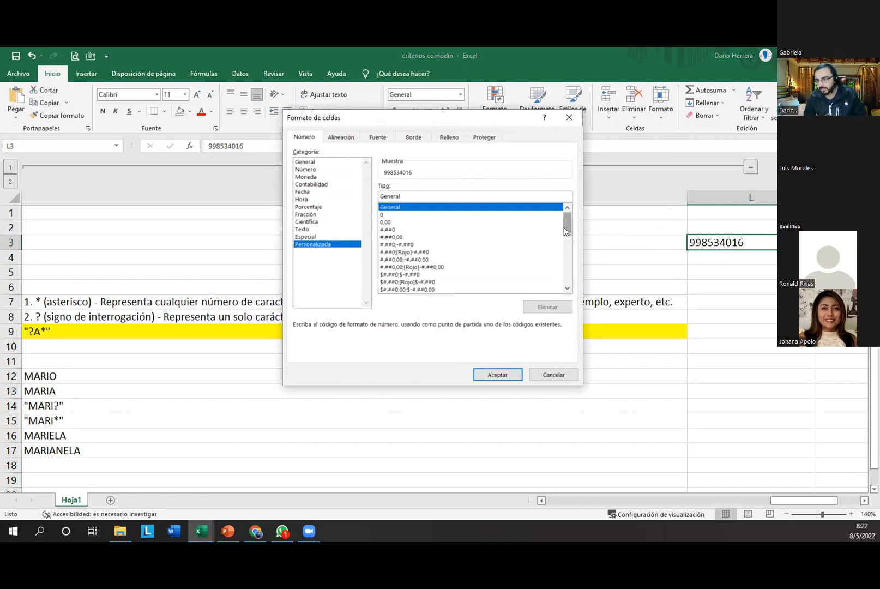
pyautogui.moveTo(567, 230); pyautogui.dragTo(571, 284)
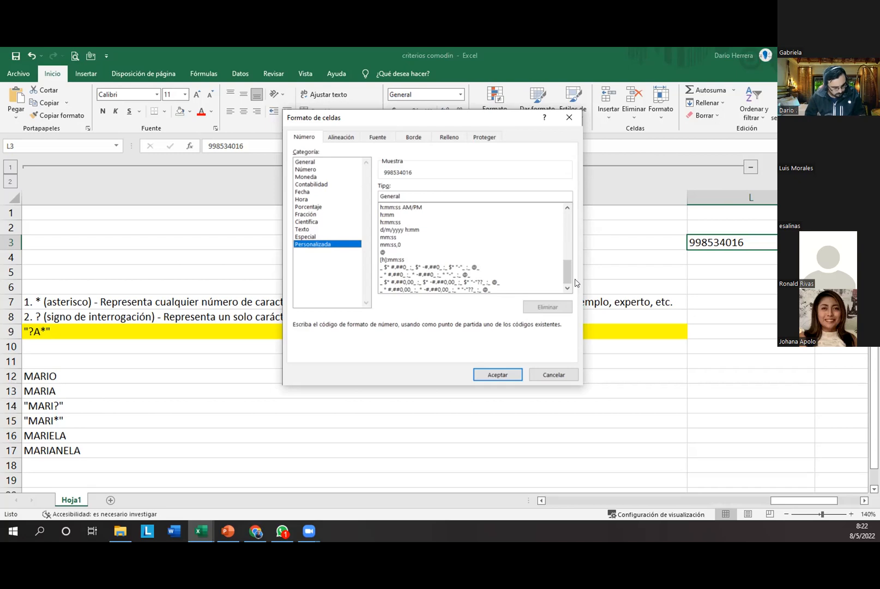
pyautogui.doubleClick(401, 194)
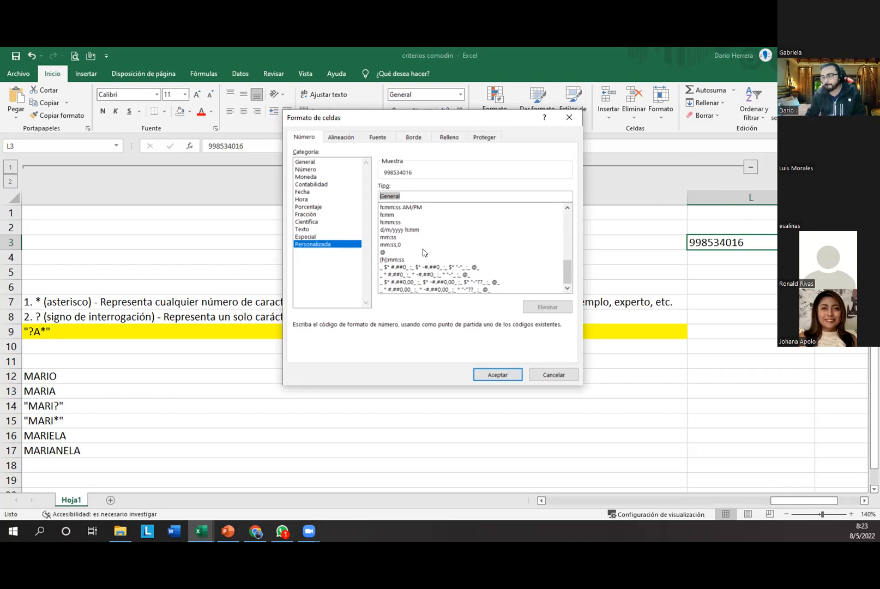
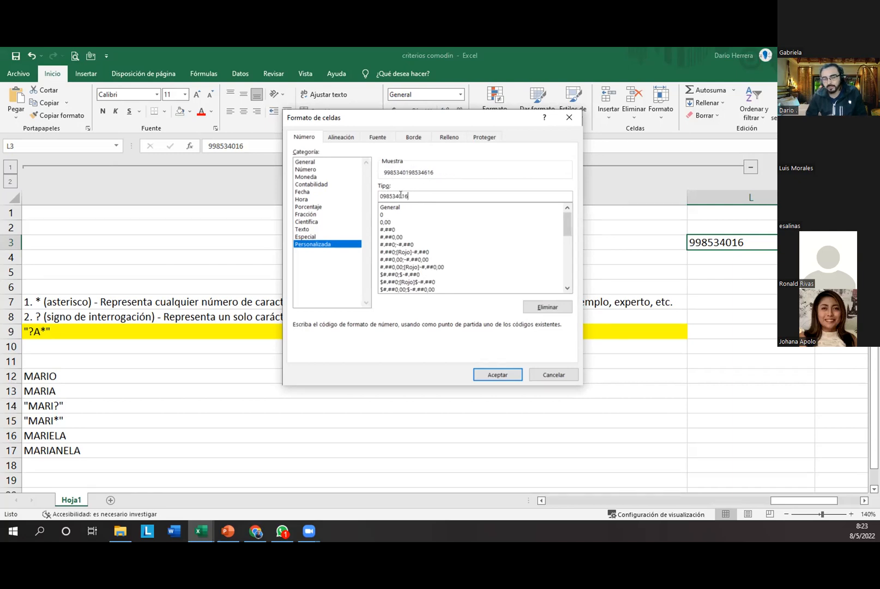
pyautogui.moveTo(413, 196); pyautogui.dragTo(366, 190)
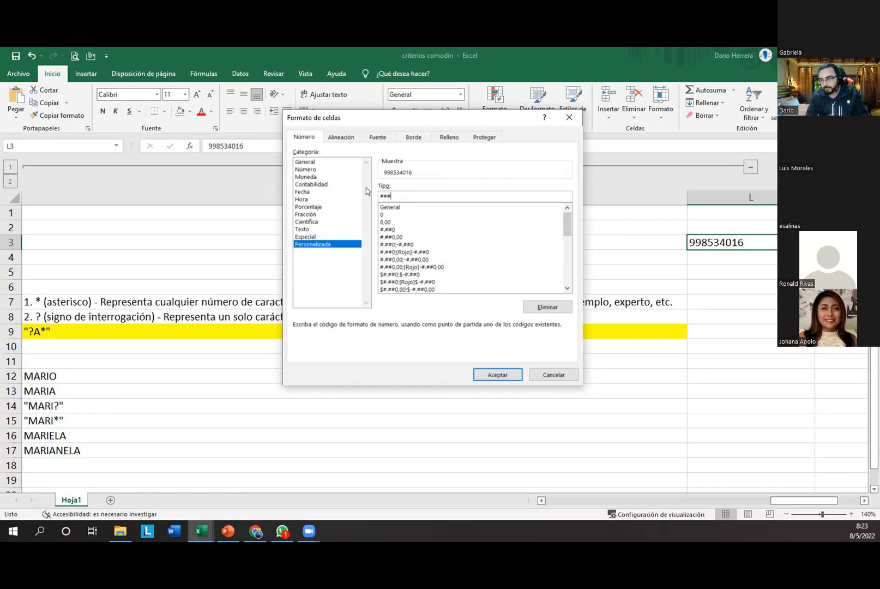
pyautogui.write('###')
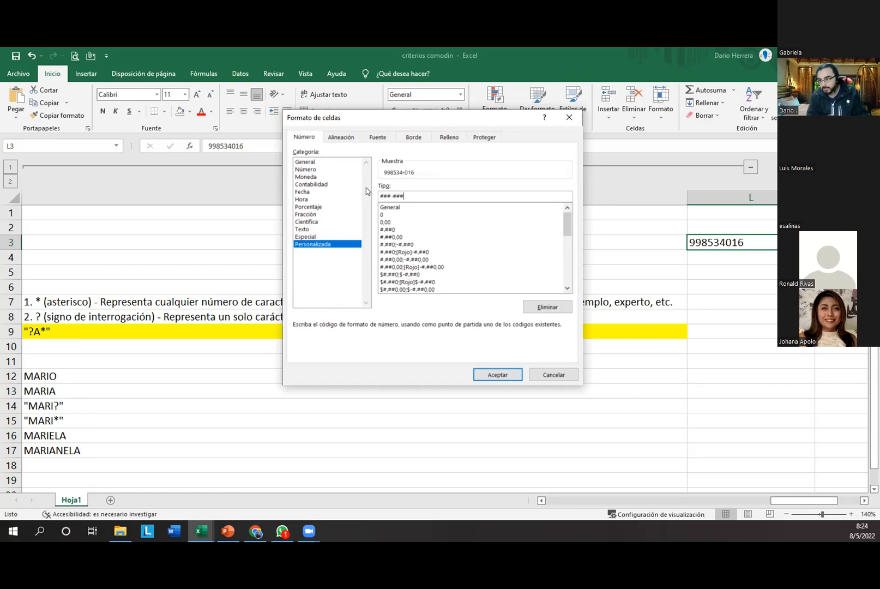
pyautogui.write('-###')
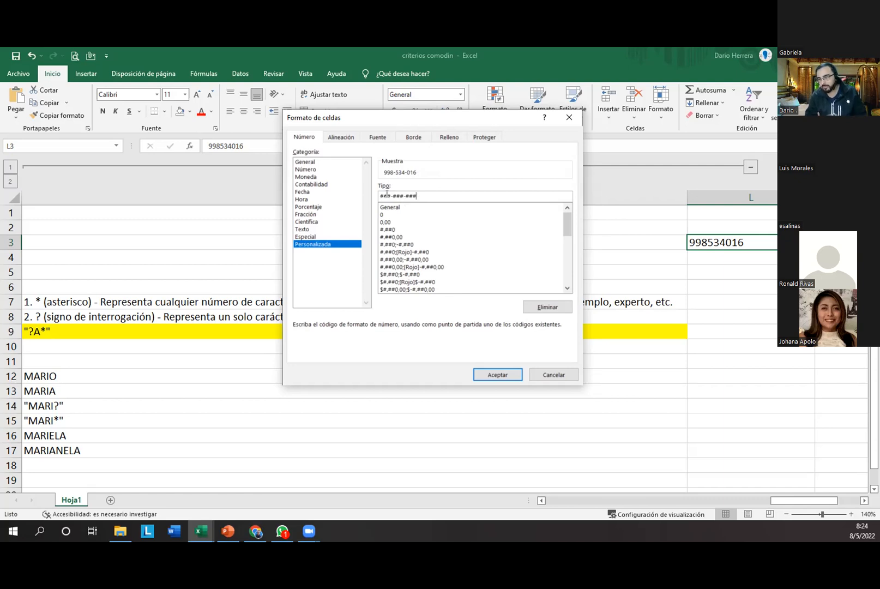
pyautogui.moveTo(379, 196); pyautogui.dragTo(422, 195)
pyautogui.click(390, 194)
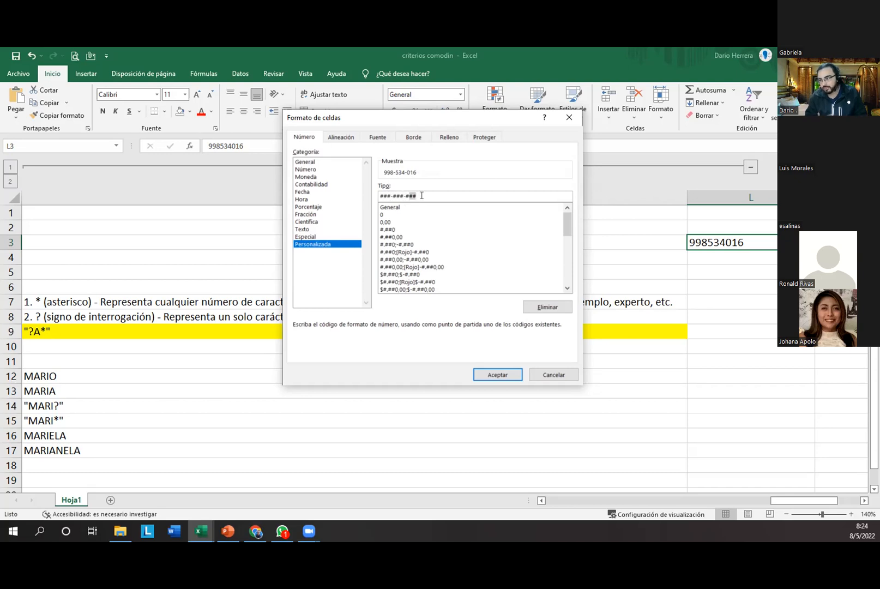
pyautogui.click(379, 195)
pyautogui.write('0')
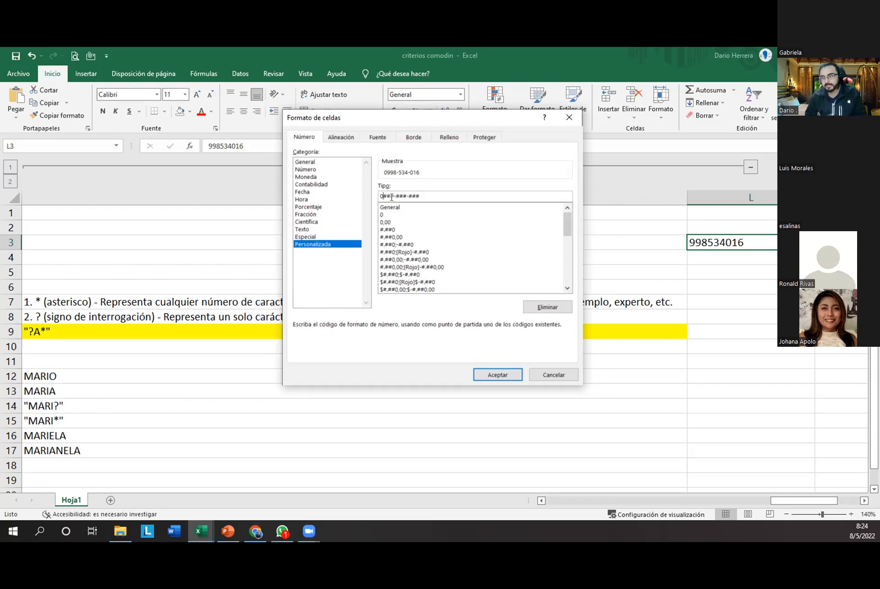
pyautogui.moveTo(420, 195); pyautogui.dragTo(379, 195)
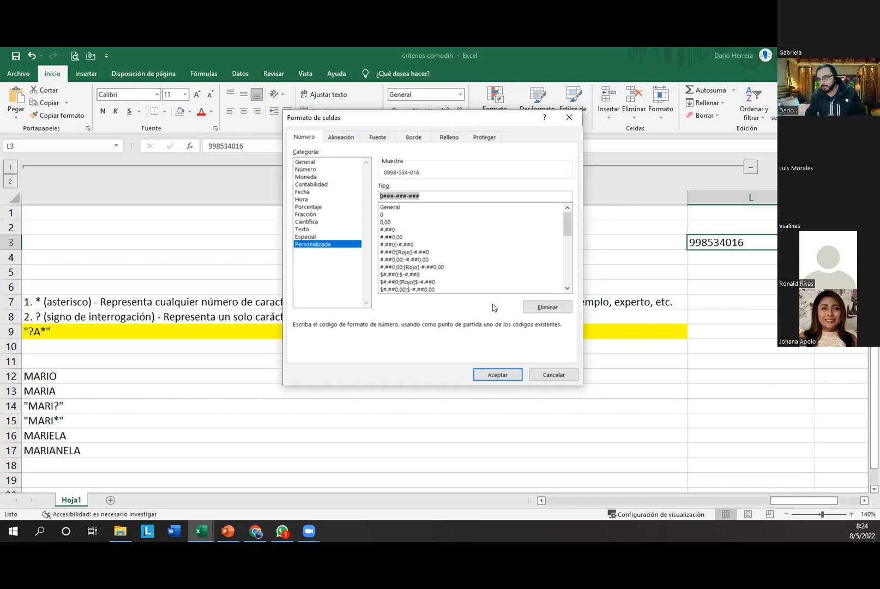
pyautogui.click(497, 374)
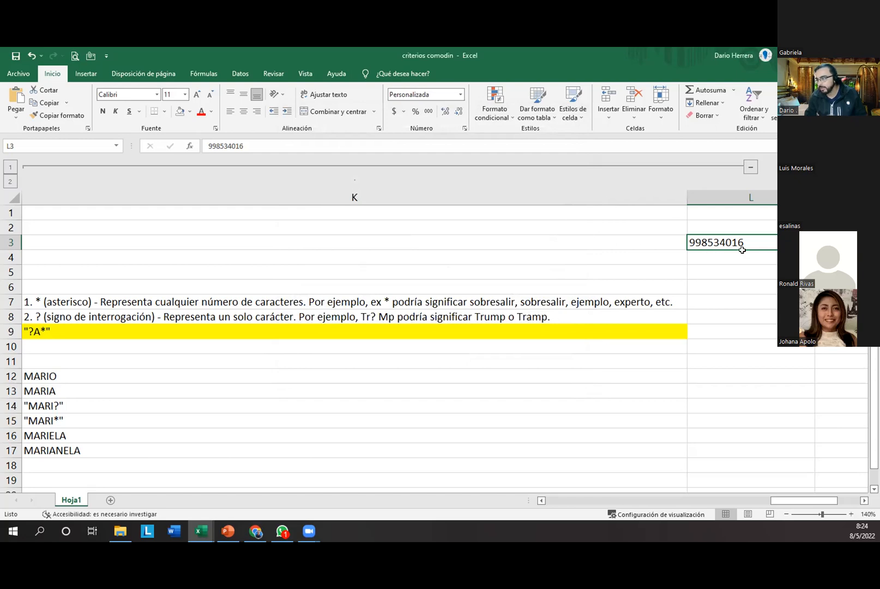
pyautogui.click(465, 129)
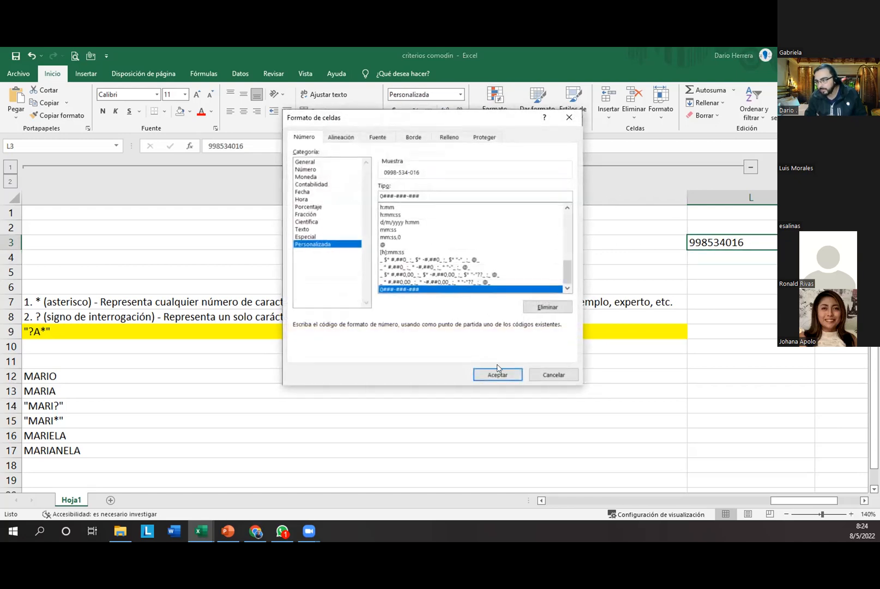
pyautogui.click(499, 370)
pyautogui.click(694, 284)
pyautogui.click(716, 239)
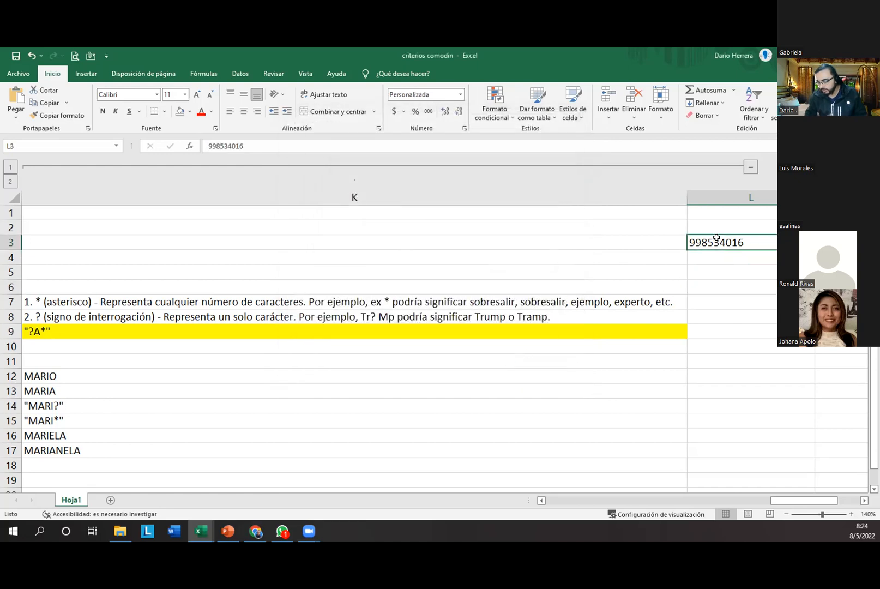
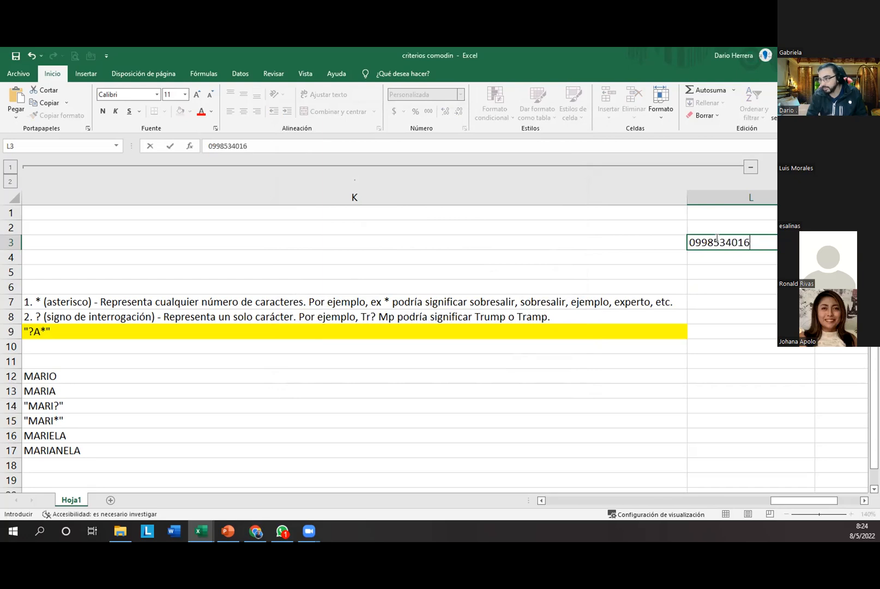
pyautogui.press('Return')
pyautogui.click(715, 240)
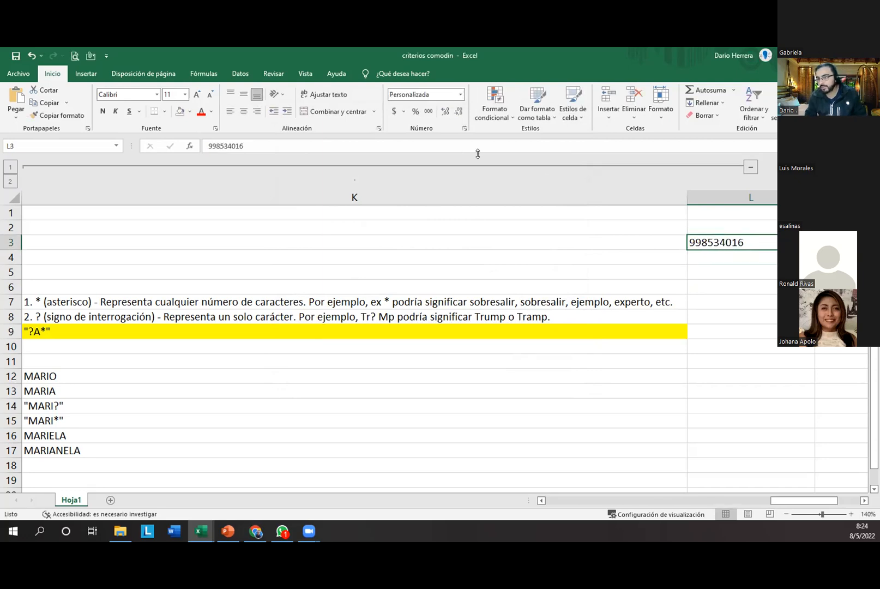
# Step: Recheck L3's number format, then add a new sheet Hoja2 and select C5
pyautogui.scroll(-1, 721, 243)
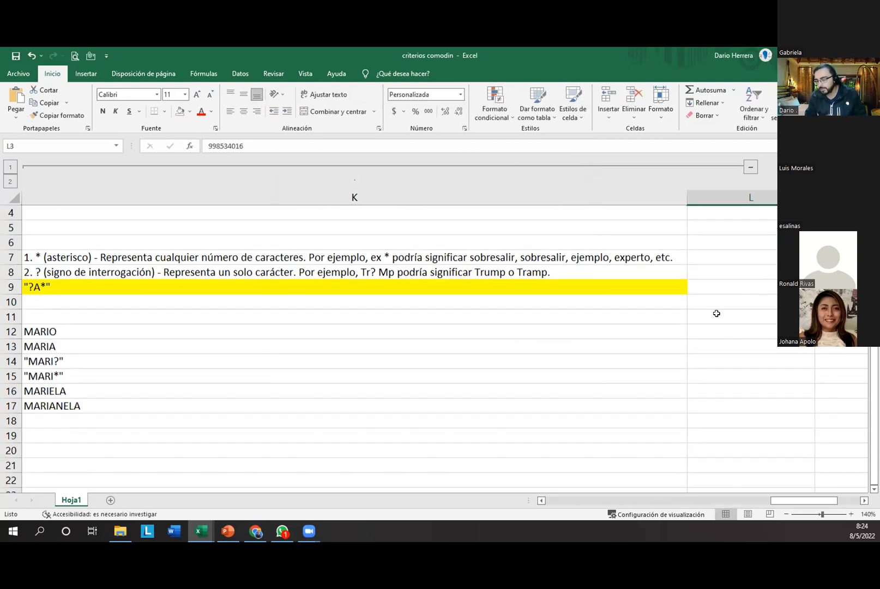
pyautogui.scroll(1, 717, 312)
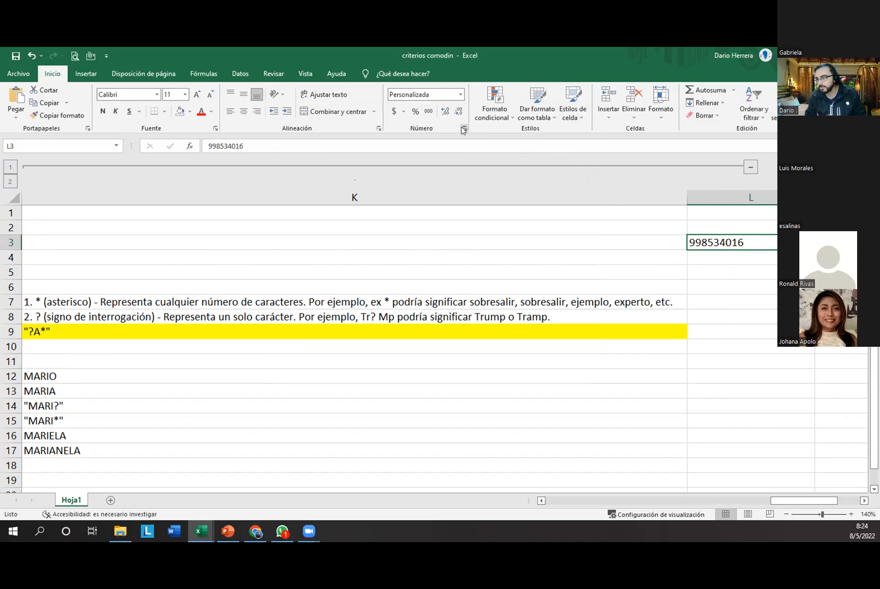
pyautogui.click(463, 129)
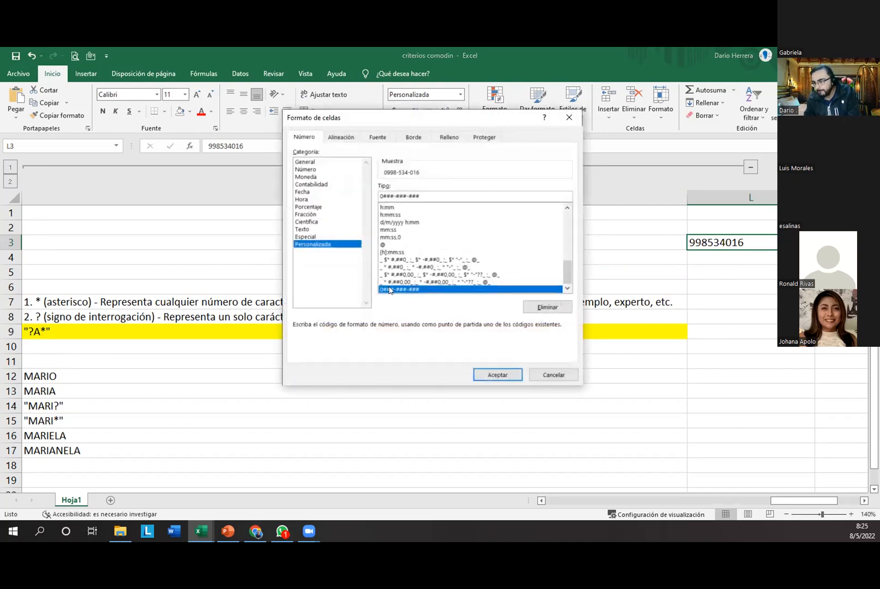
pyautogui.press('Escape')
pyautogui.click(710, 271)
pyautogui.click(712, 243)
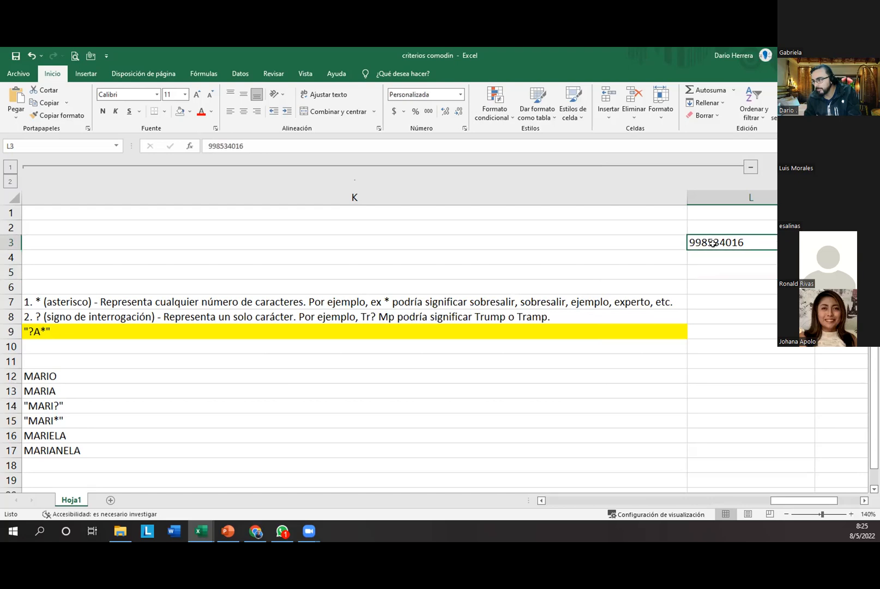
pyautogui.click(460, 97)
pyautogui.click(431, 375)
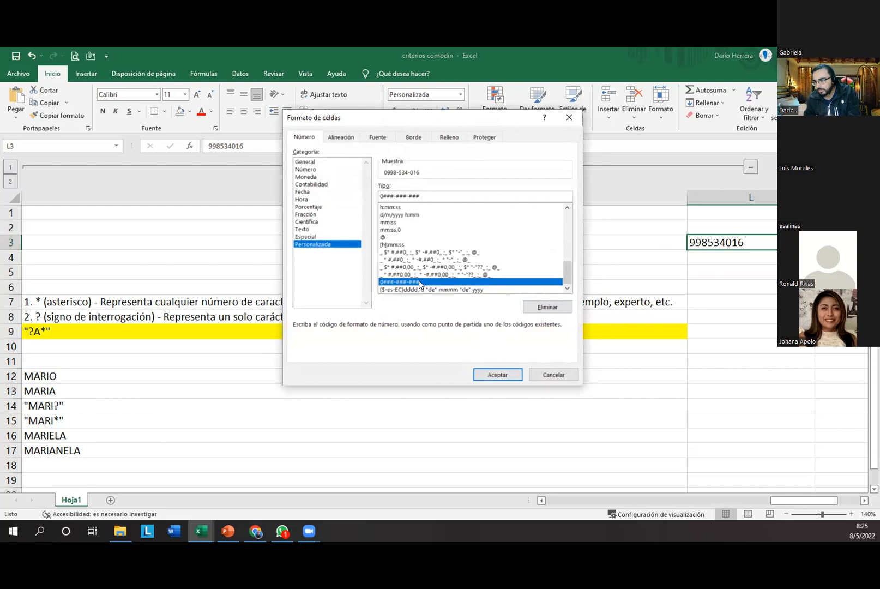
pyautogui.click(497, 375)
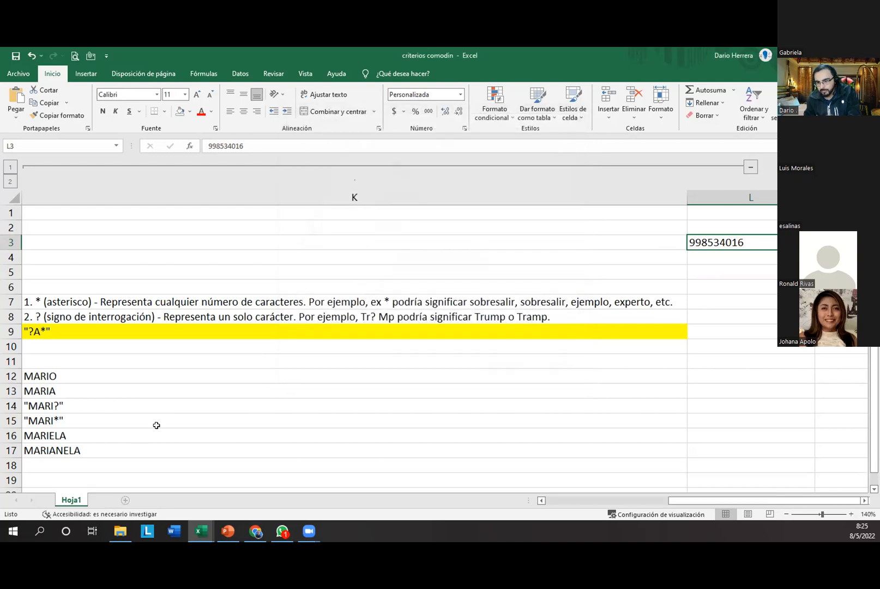
pyautogui.click(125, 500)
pyautogui.click(133, 216)
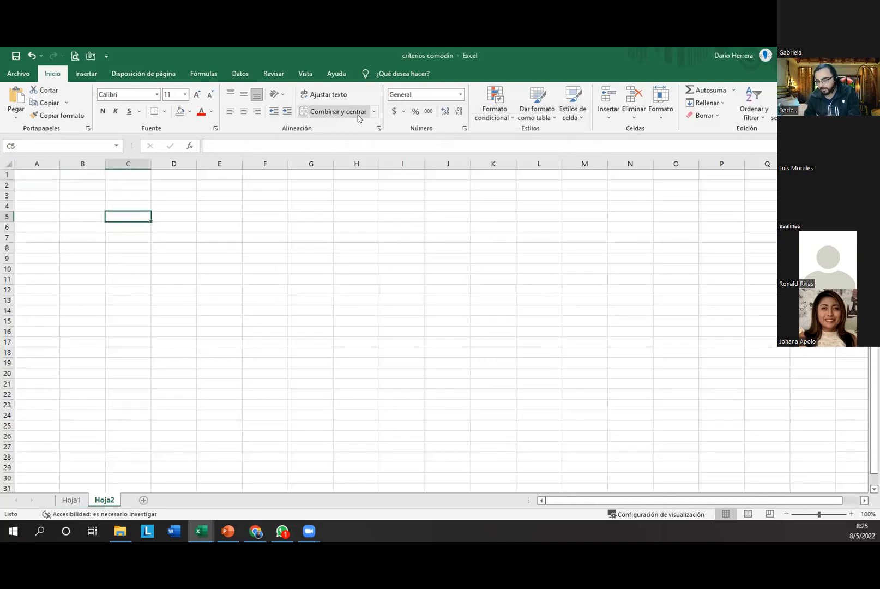
# Step: Fill C5 yellow and give it the custom 0###-###-### number format
pyautogui.click(189, 113)
pyautogui.click(207, 198)
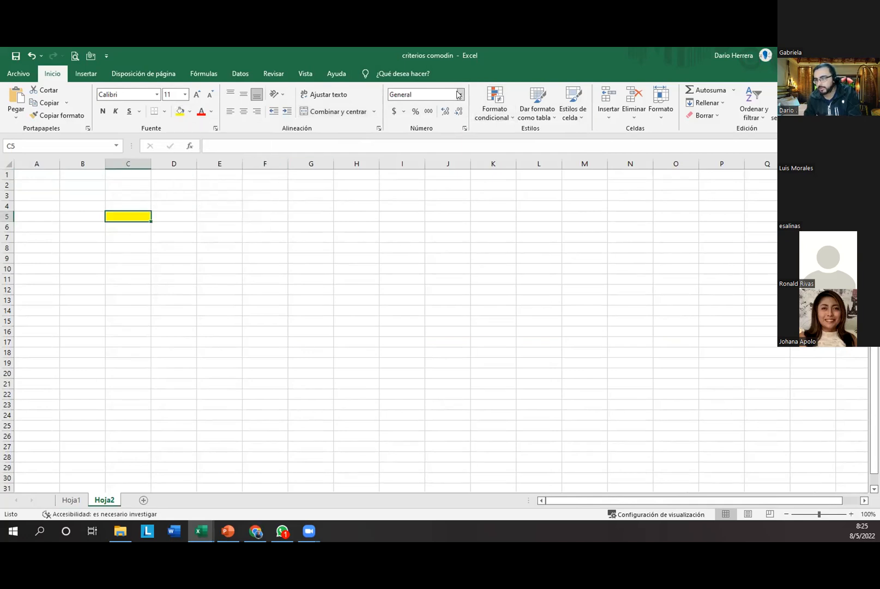
pyautogui.click(459, 95)
pyautogui.click(430, 375)
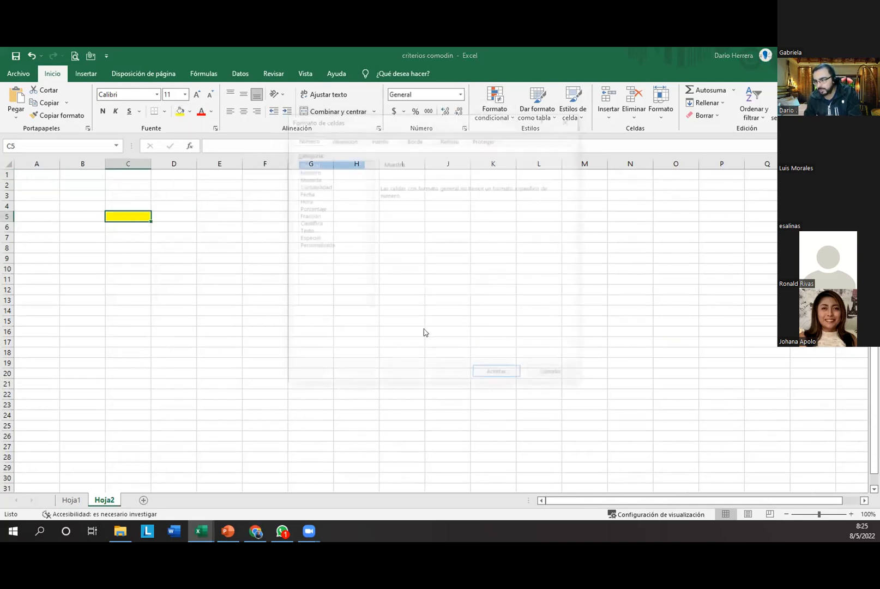
pyautogui.click(331, 243)
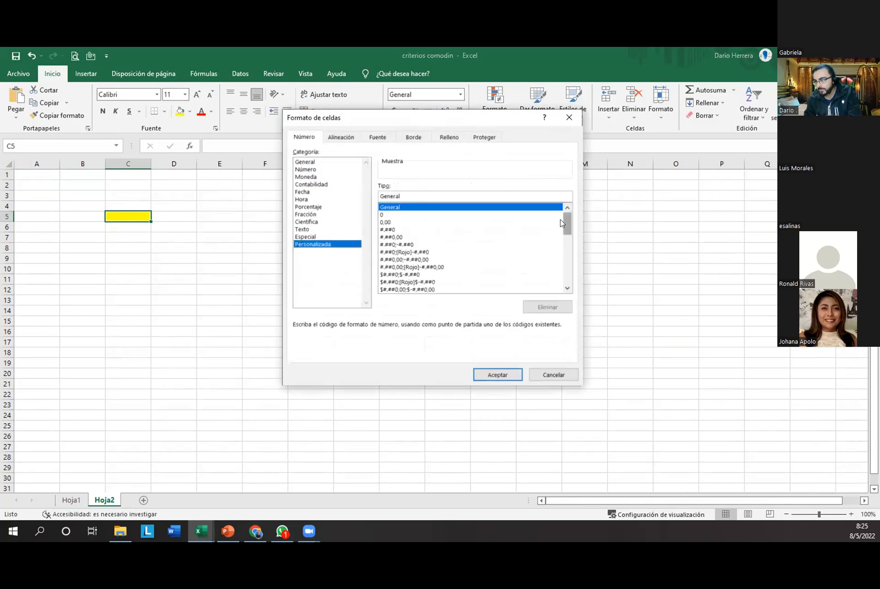
pyautogui.moveTo(561, 223); pyautogui.dragTo(566, 275)
pyautogui.click(418, 281)
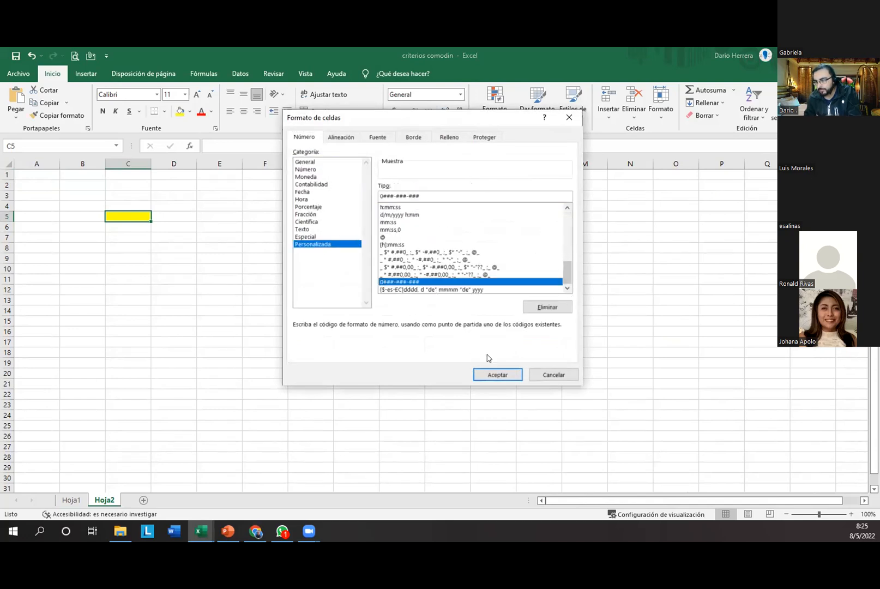
pyautogui.click(496, 374)
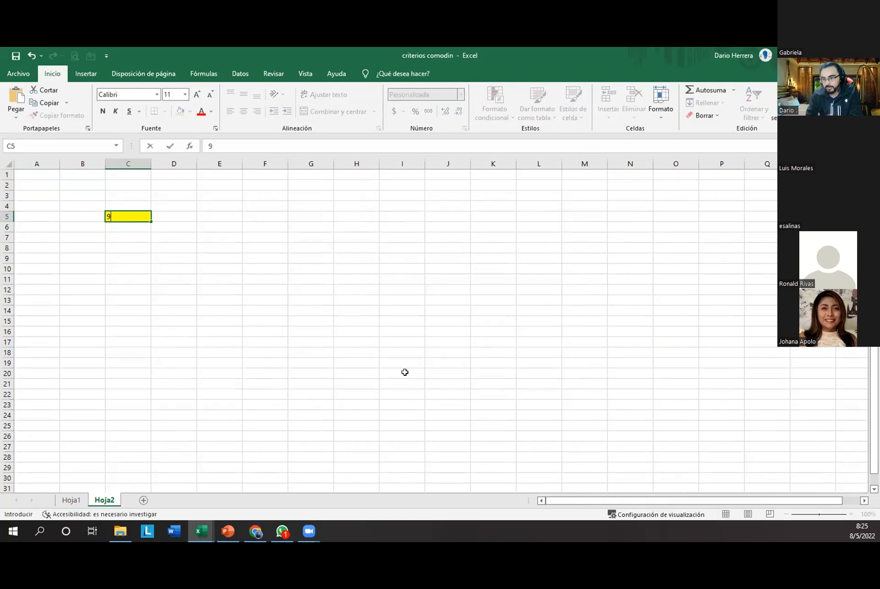
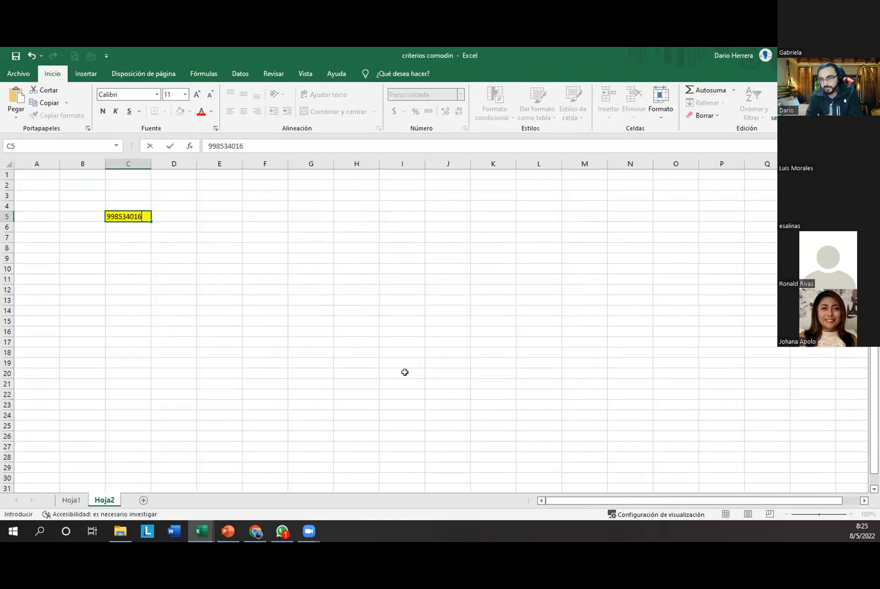
# Step: Enter the phone number digits into C5
pyautogui.press('Return')
# Step: Set C5's text size to 36 and fit column C to the phone number
pyautogui.moveTo(155, 164); pyautogui.dragTo(187, 164)
pyautogui.click(170, 212)
pyautogui.click(196, 95)
pyautogui.click(197, 94)
pyautogui.click(197, 95)
pyautogui.click(197, 95)
pyautogui.click(197, 95)
pyautogui.click(196, 95)
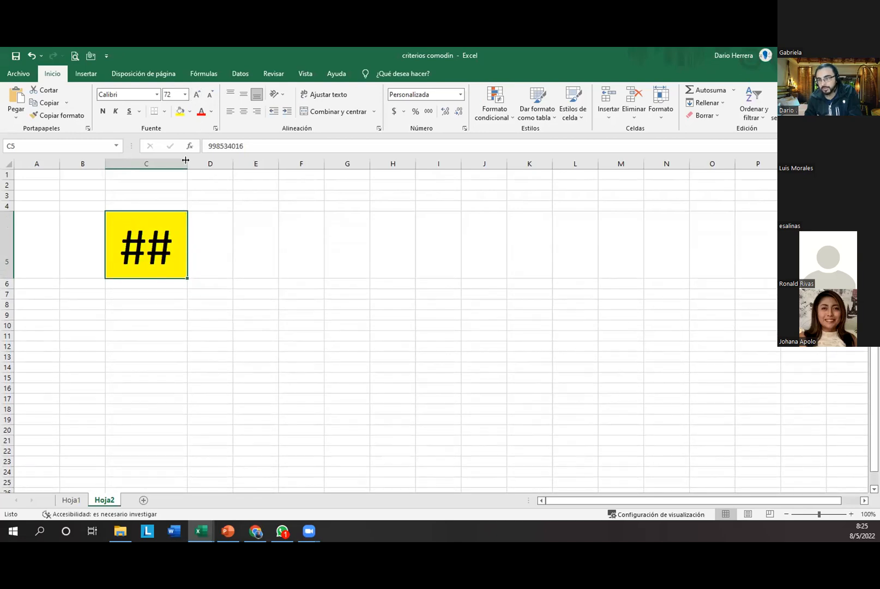
pyautogui.click(208, 96)
pyautogui.click(208, 96)
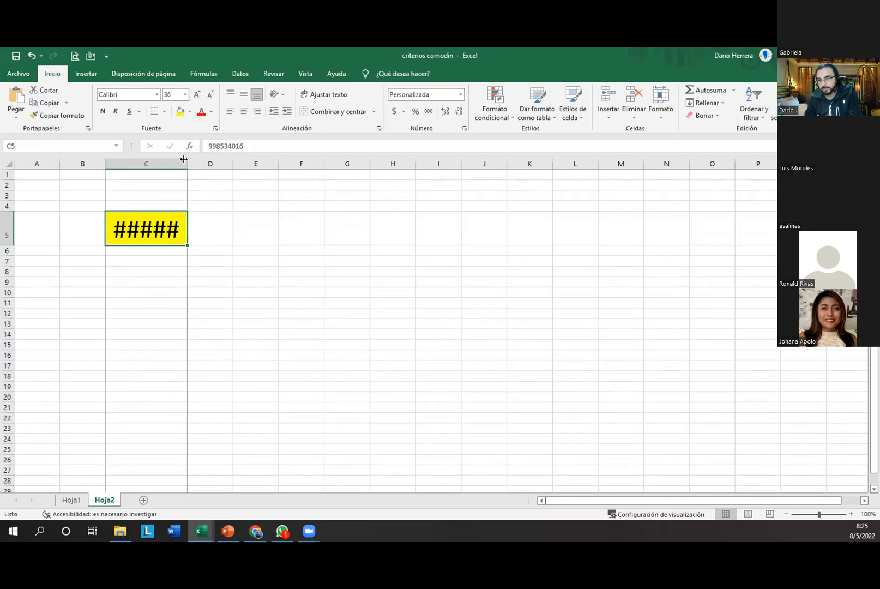
pyautogui.doubleClick(188, 163)
pyautogui.click(181, 303)
pyautogui.press('Down')
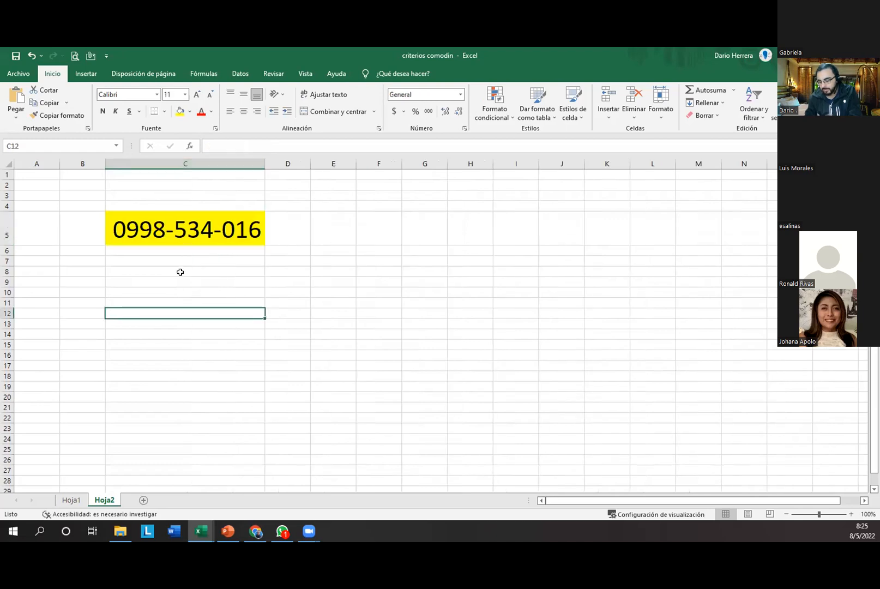
pyautogui.hotkey('ctrl', 'Up')
pyautogui.press('Delete')
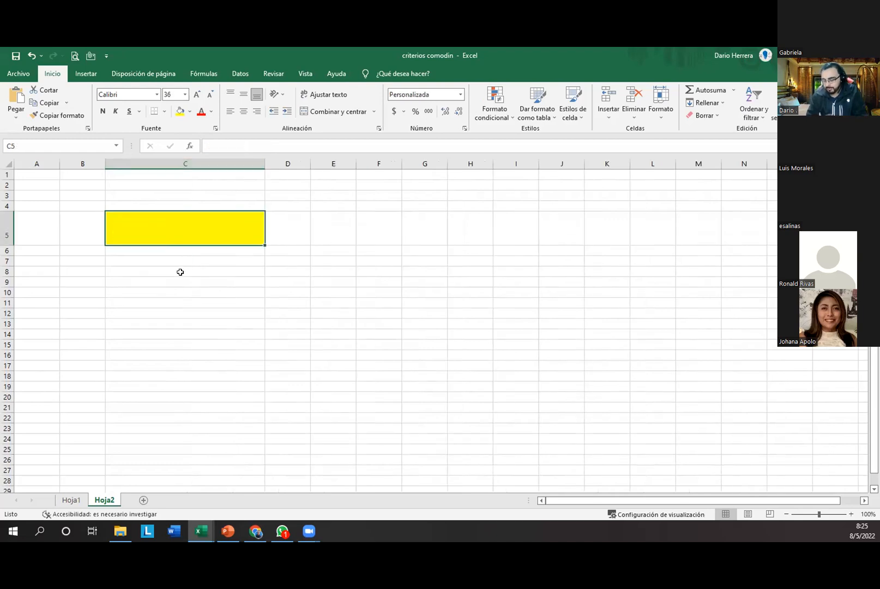
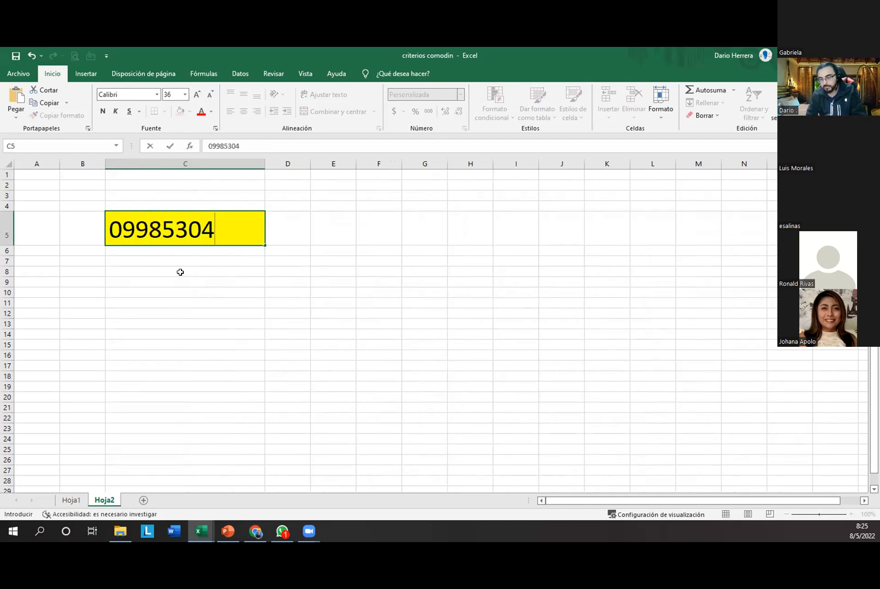
pyautogui.press('Return')
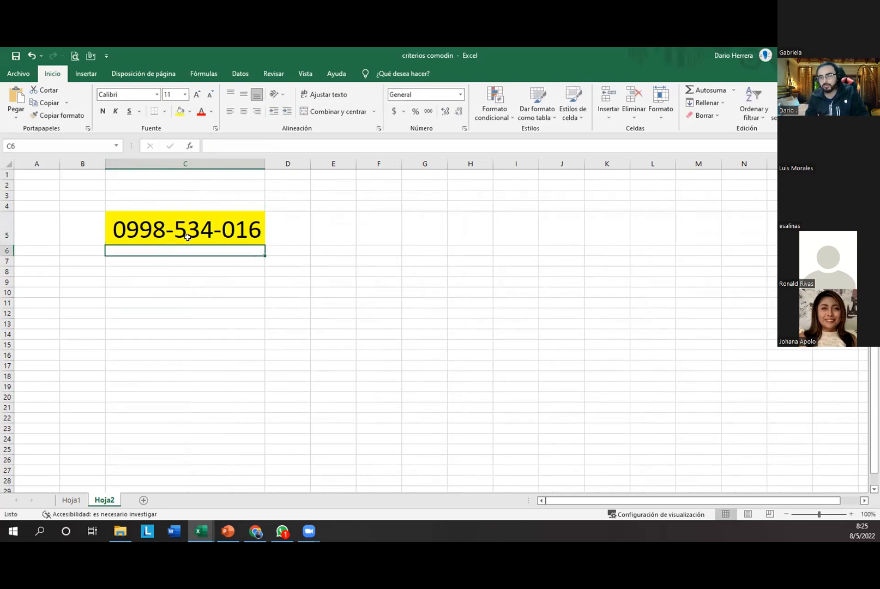
pyautogui.click(188, 237)
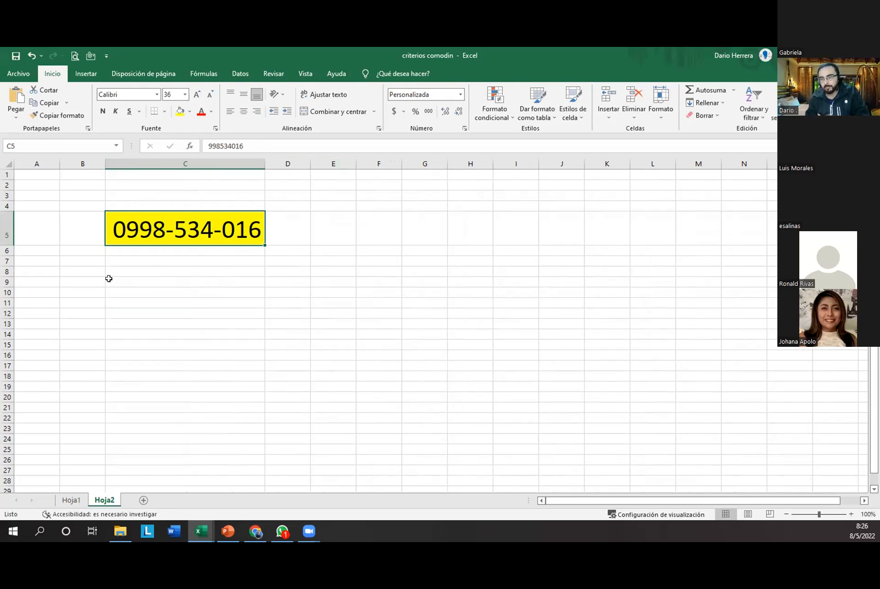
# Step: Enter the format code text 0###-###-### in cell E5
pyautogui.click(317, 231)
pyautogui.write('0###')
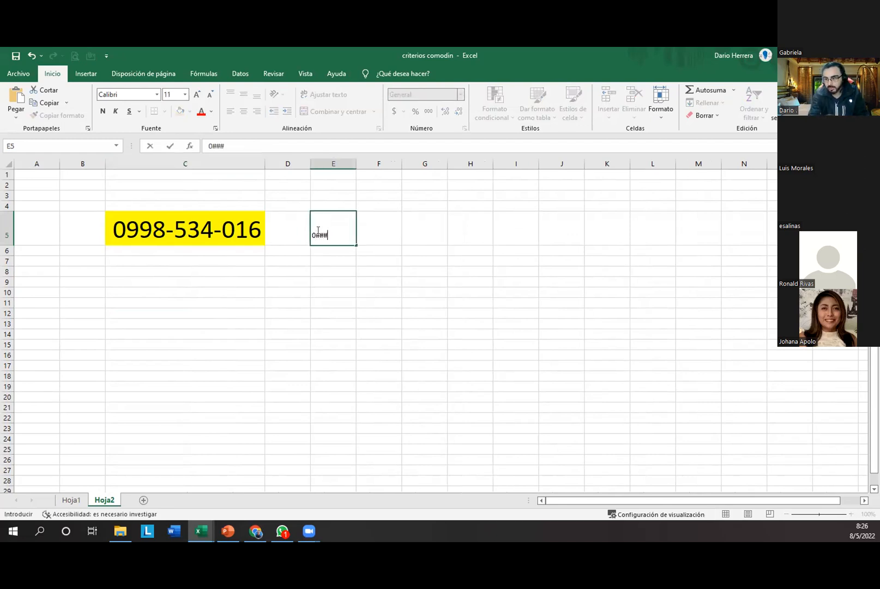
pyautogui.write('-##')
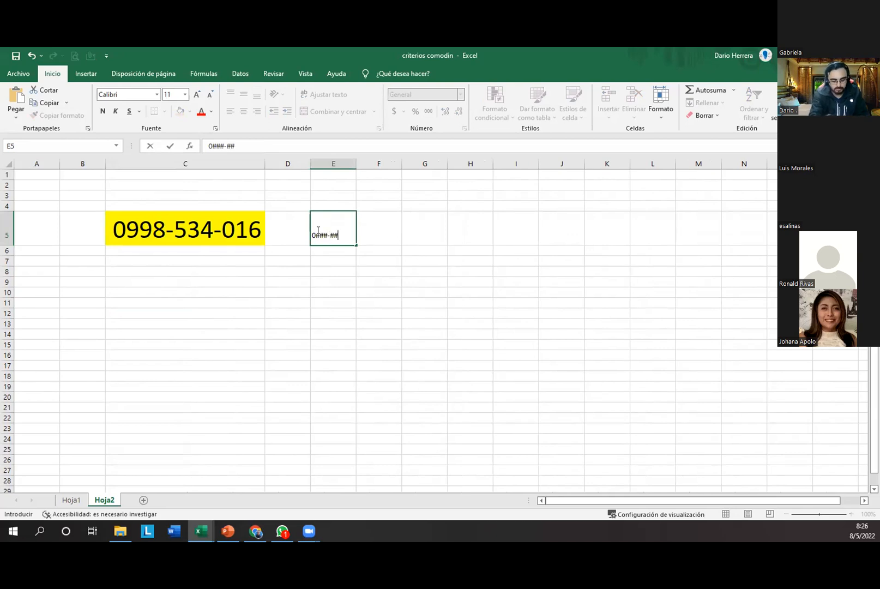
pyautogui.write('-##')
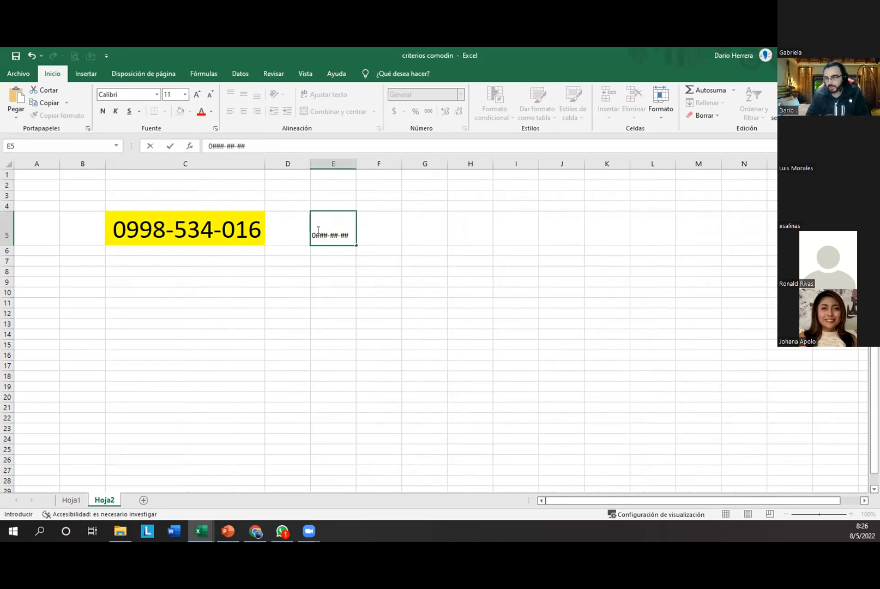
pyautogui.press('Left')
pyautogui.press('Left')
pyautogui.press('Right')
pyautogui.press('Right')
pyautogui.press('F2')
pyautogui.press('Left')
pyautogui.write('#')
pyautogui.press('Return')
pyautogui.press('Up')
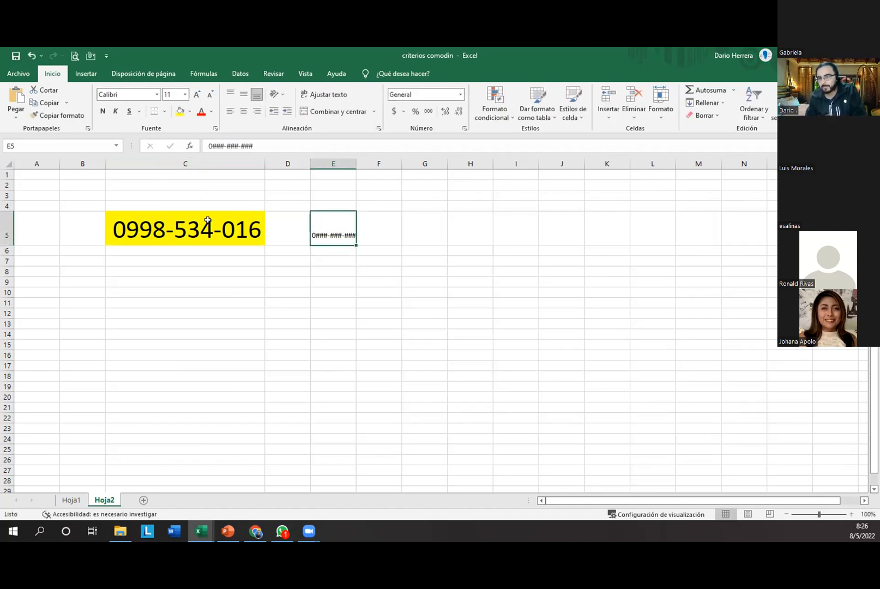
# Step: Copy C5's formatting to E5, fill it yellow, enlarge its text and autofit column E
pyautogui.click(43, 118)
pyautogui.click(336, 222)
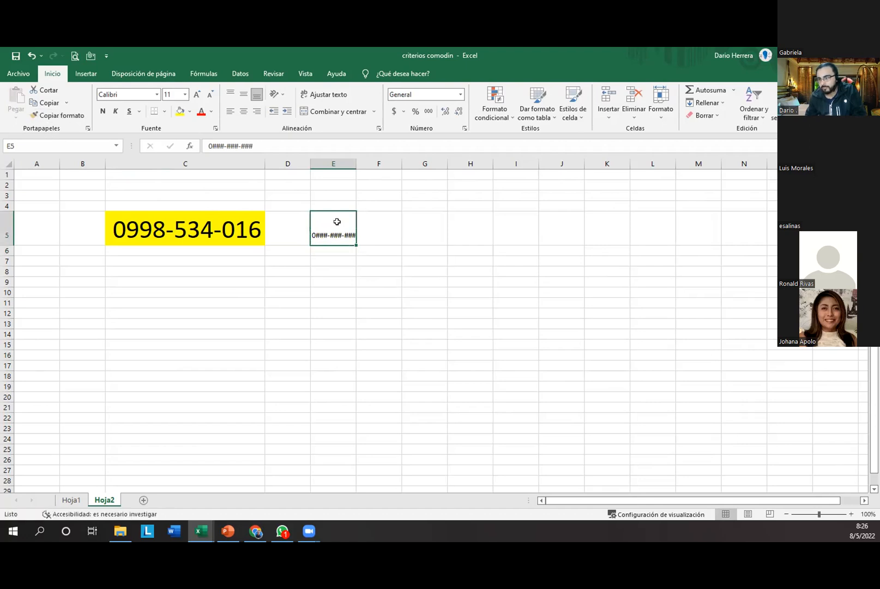
pyautogui.click(180, 112)
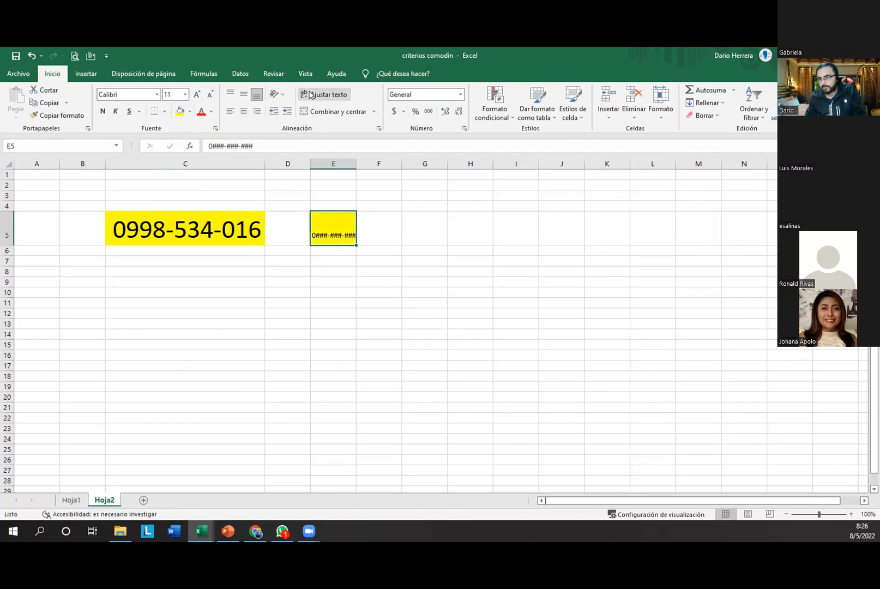
pyautogui.click(196, 94)
pyautogui.click(197, 94)
pyautogui.click(197, 94)
pyautogui.click(197, 94)
pyautogui.click(196, 95)
pyautogui.click(197, 95)
pyautogui.click(196, 94)
pyautogui.click(197, 94)
pyautogui.doubleClick(356, 163)
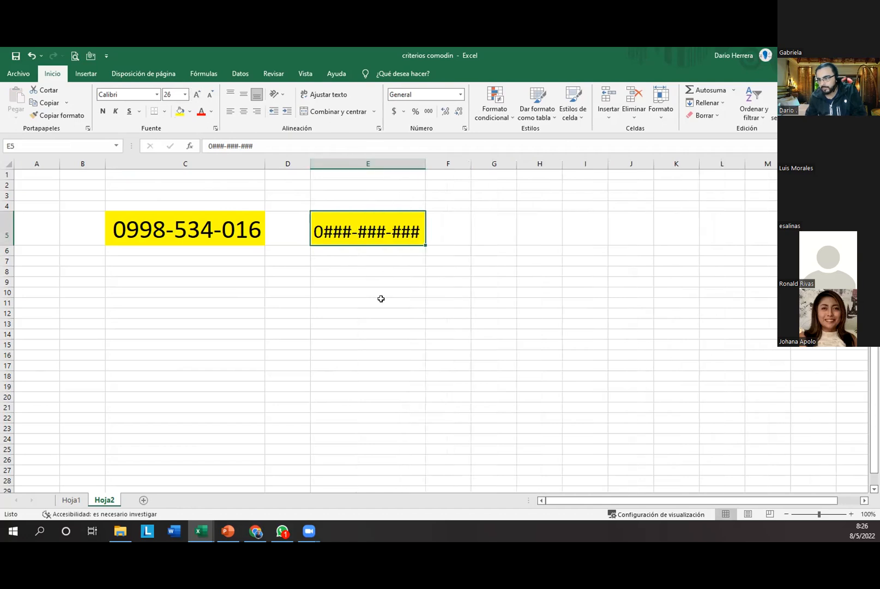
pyautogui.click(381, 299)
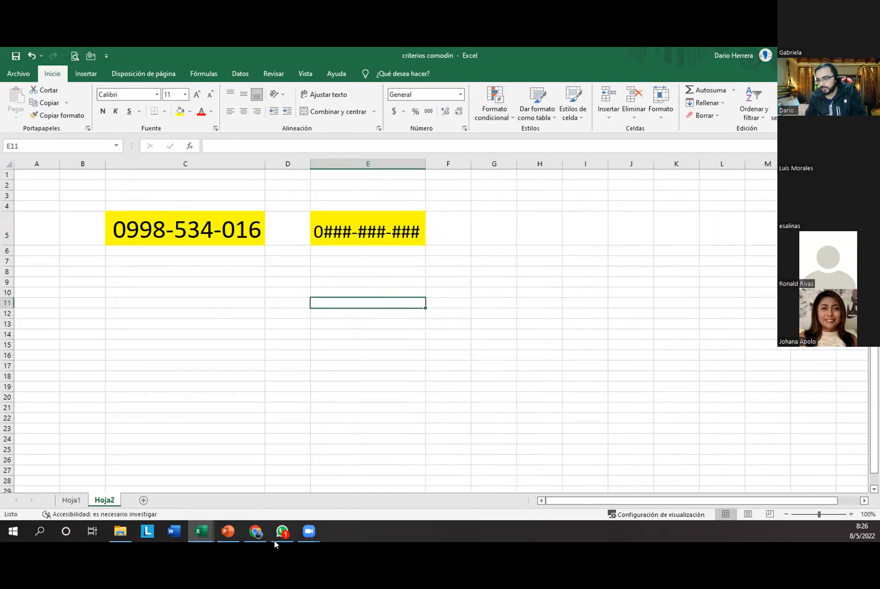
pyautogui.moveTo(309, 531)
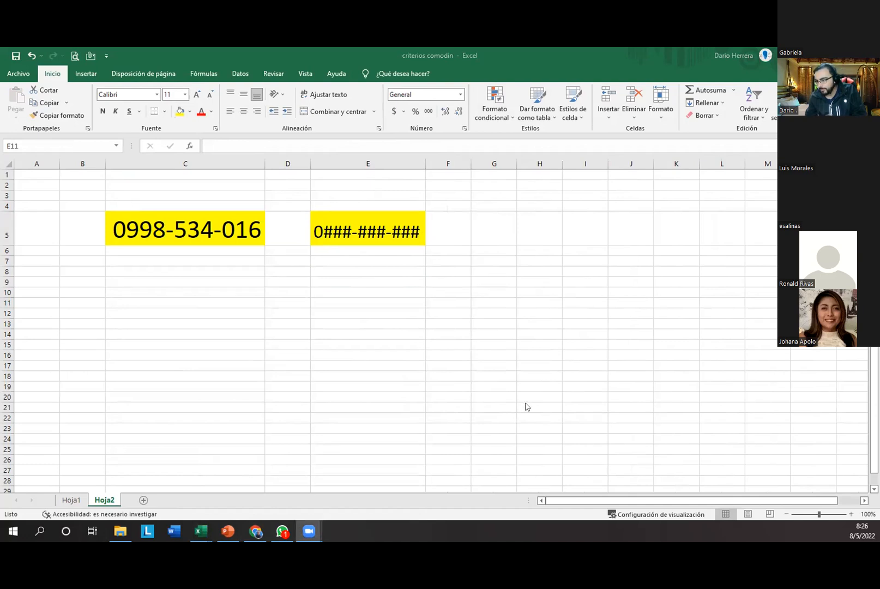
# Step: Mark E5's code: red box around 0###, arrows at both ### groups and both hyphens
pyautogui.moveTo(308, 216); pyautogui.dragTo(352, 245)
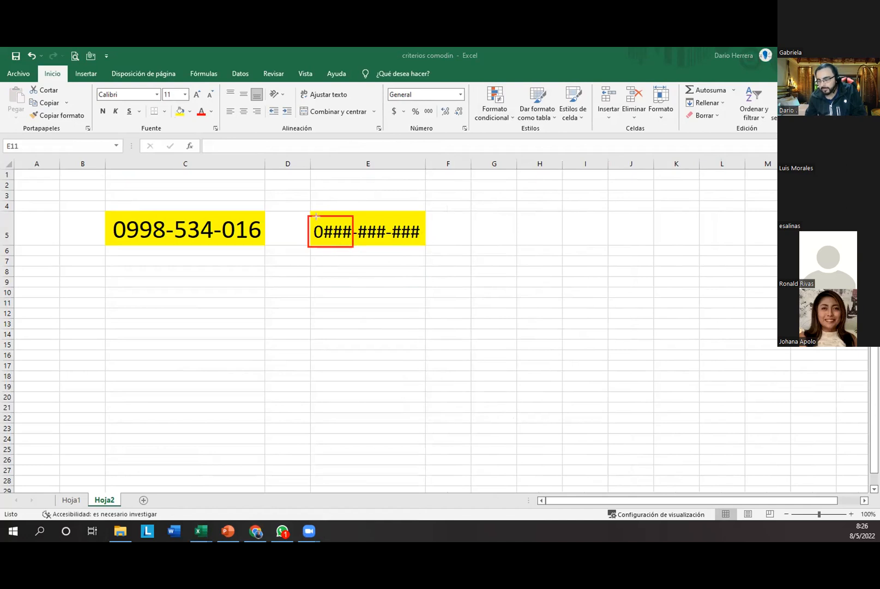
pyautogui.moveTo(341, 172)
pyautogui.mouseDown()
pyautogui.moveTo(321, 209)
pyautogui.moveTo(346, 221)
pyautogui.moveTo(318, 220)
pyautogui.mouseUp()
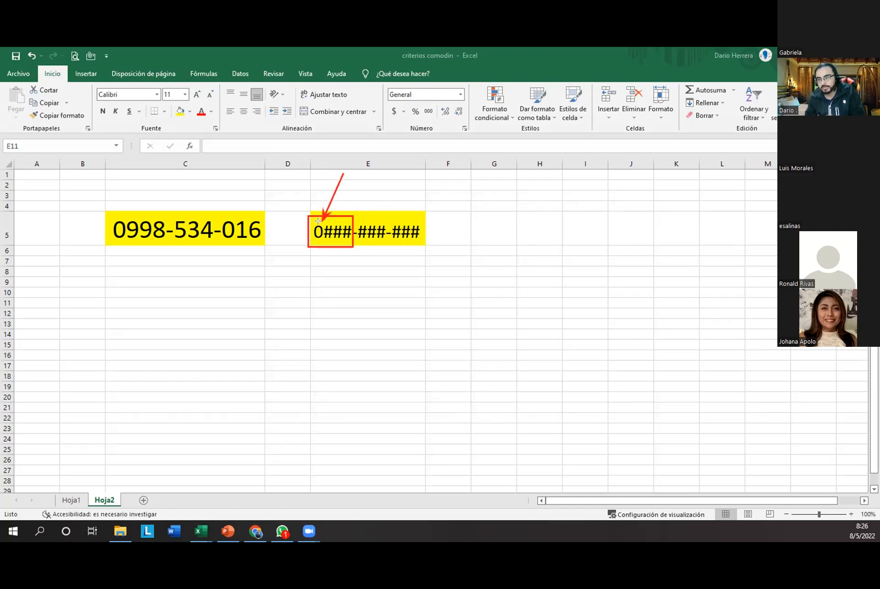
pyautogui.moveTo(371, 290); pyautogui.dragTo(371, 246)
pyautogui.moveTo(410, 293); pyautogui.dragTo(406, 252)
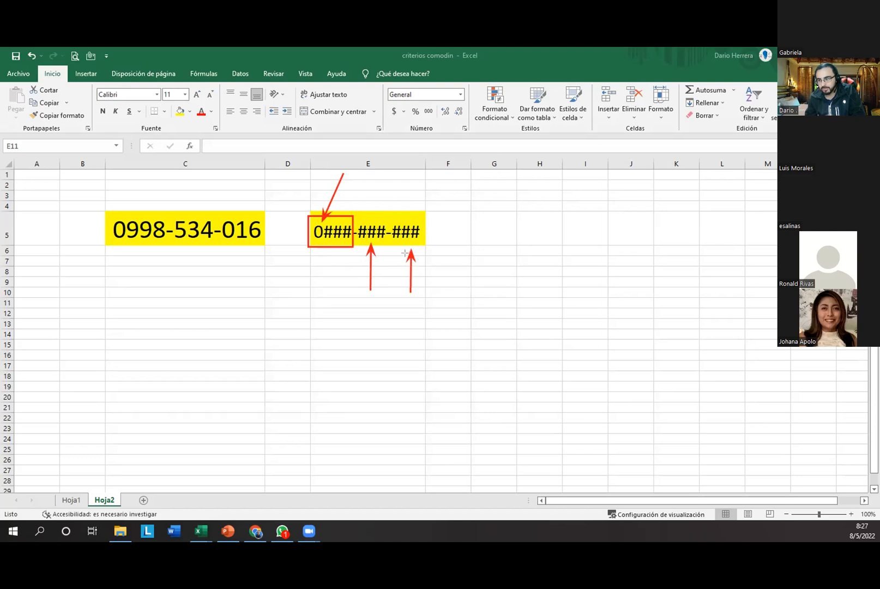
pyautogui.moveTo(363, 193); pyautogui.dragTo(354, 225)
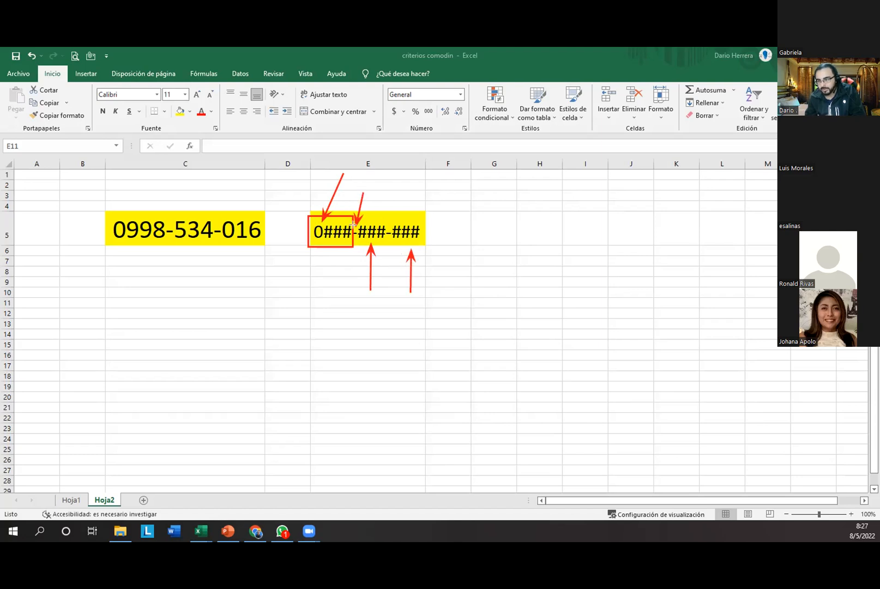
pyautogui.moveTo(389, 196); pyautogui.dragTo(389, 226)
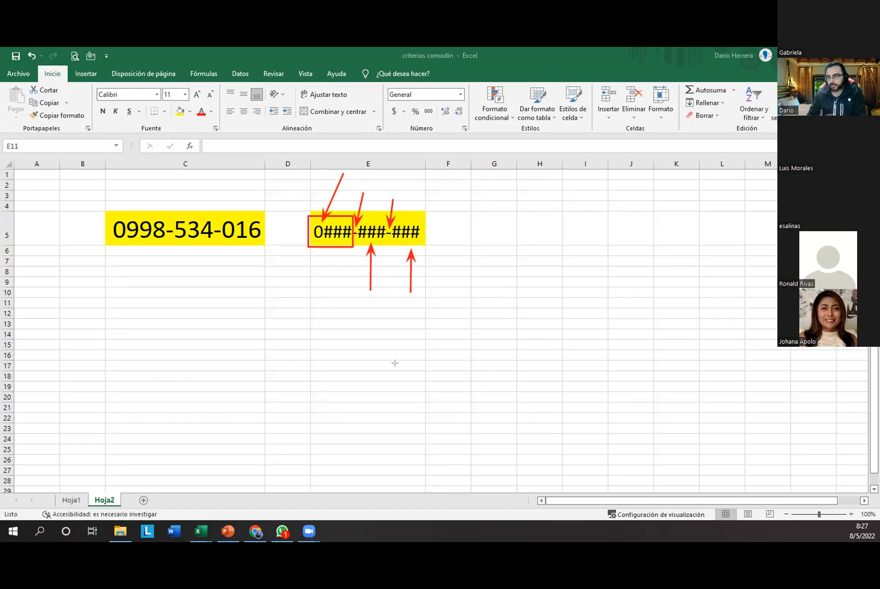
pyautogui.click(339, 303)
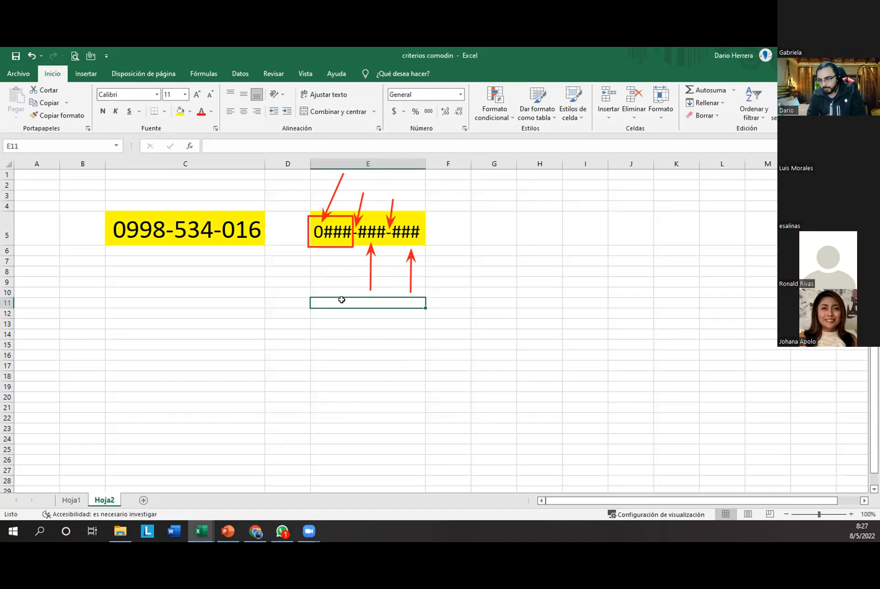
# Step: Enter the code 0000## in E11 with a yellow fill and an enlarged font
pyautogui.write('0000')
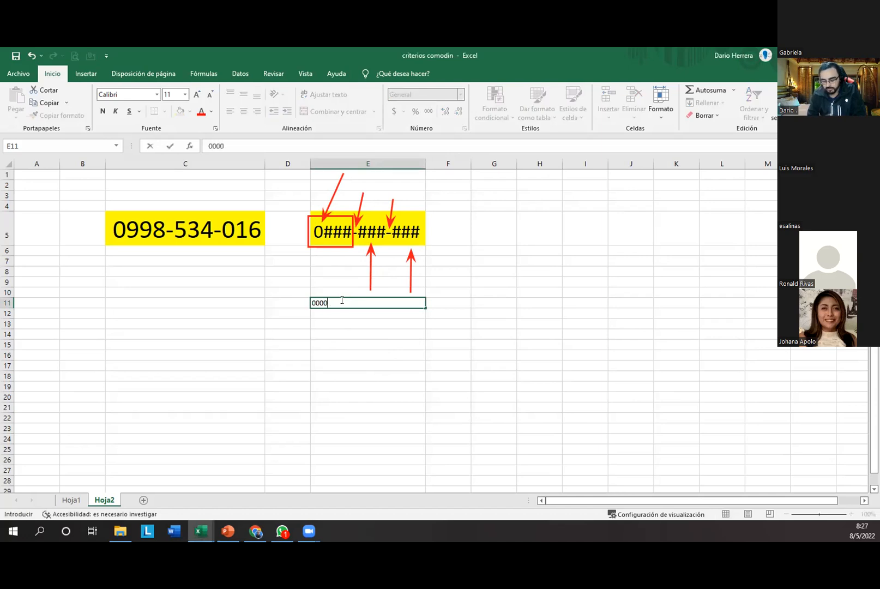
pyautogui.write('##')
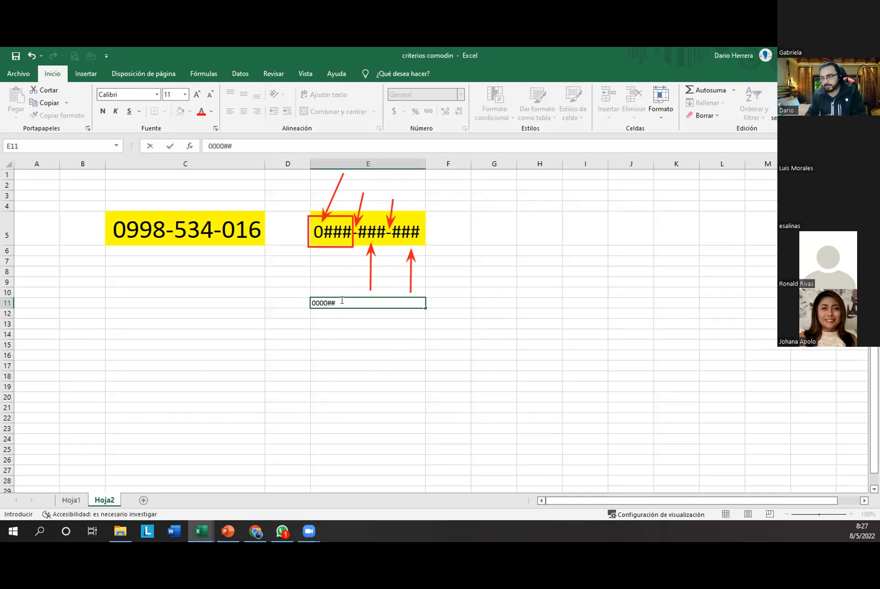
pyautogui.press('Return')
pyautogui.click(338, 300)
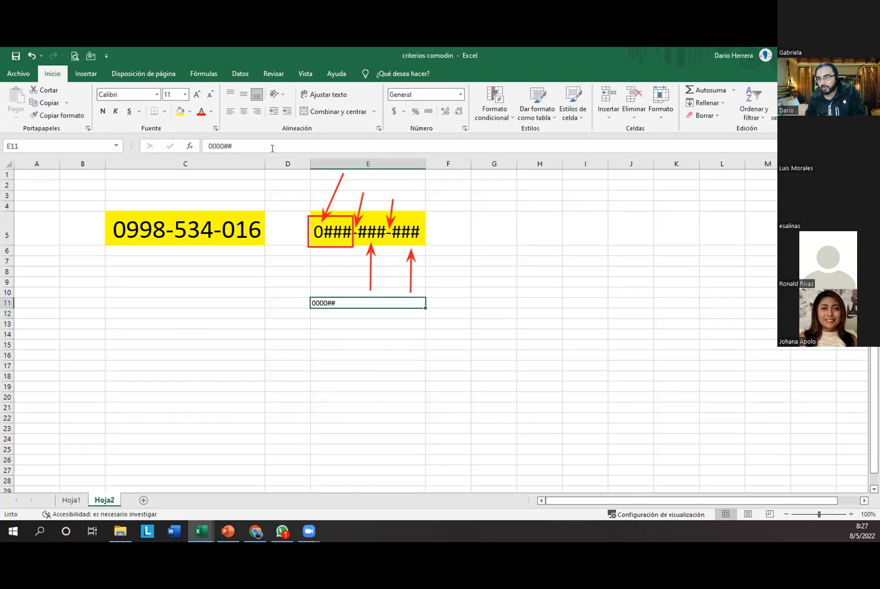
pyautogui.click(180, 111)
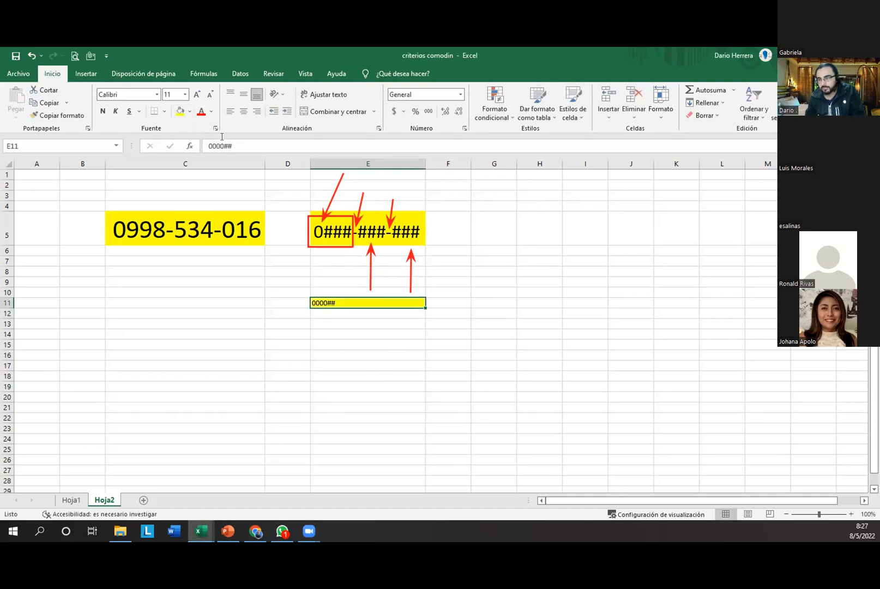
pyautogui.click(197, 95)
pyautogui.click(197, 94)
pyautogui.click(197, 94)
pyautogui.click(197, 94)
pyautogui.click(197, 95)
pyautogui.click(197, 95)
pyautogui.click(197, 95)
pyautogui.click(197, 95)
pyautogui.click(223, 310)
# Step: Enter 15 in C11, fill it yellow, enlarge it, and draw a red arrow to E11
pyautogui.write('15')
pyautogui.press('Return')
pyautogui.click(224, 309)
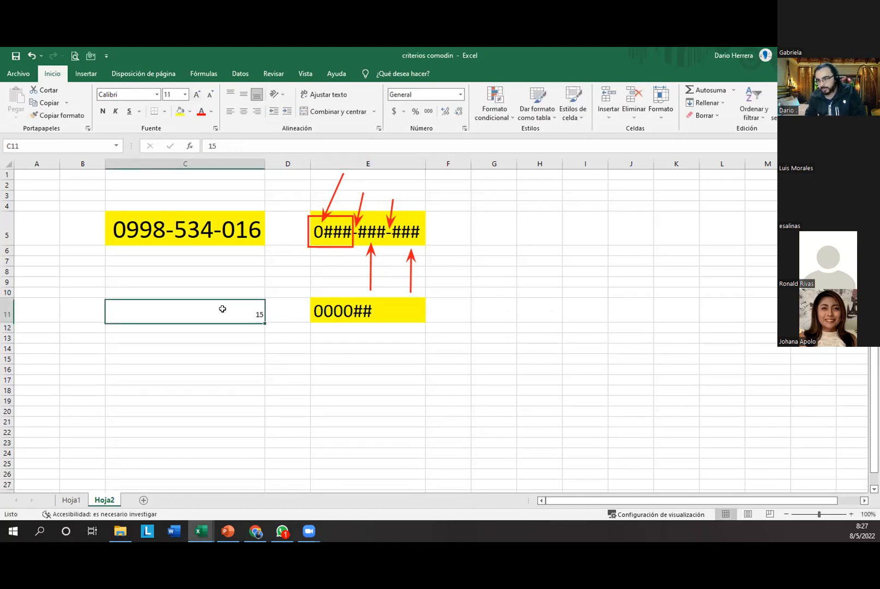
pyautogui.click(180, 112)
pyautogui.click(197, 94)
pyautogui.click(197, 94)
pyautogui.click(197, 94)
pyautogui.click(197, 94)
pyautogui.click(196, 94)
pyautogui.click(197, 95)
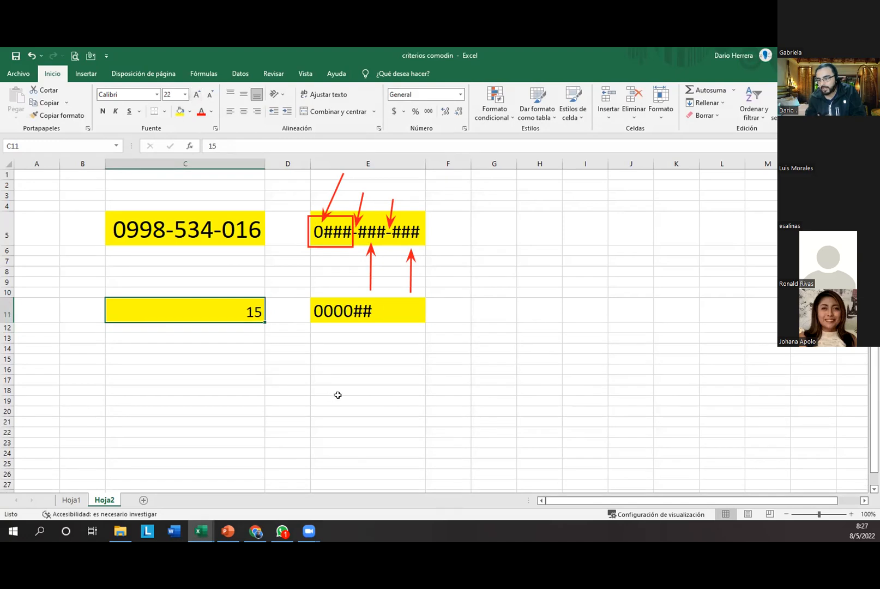
pyautogui.moveTo(272, 312); pyautogui.dragTo(309, 312)
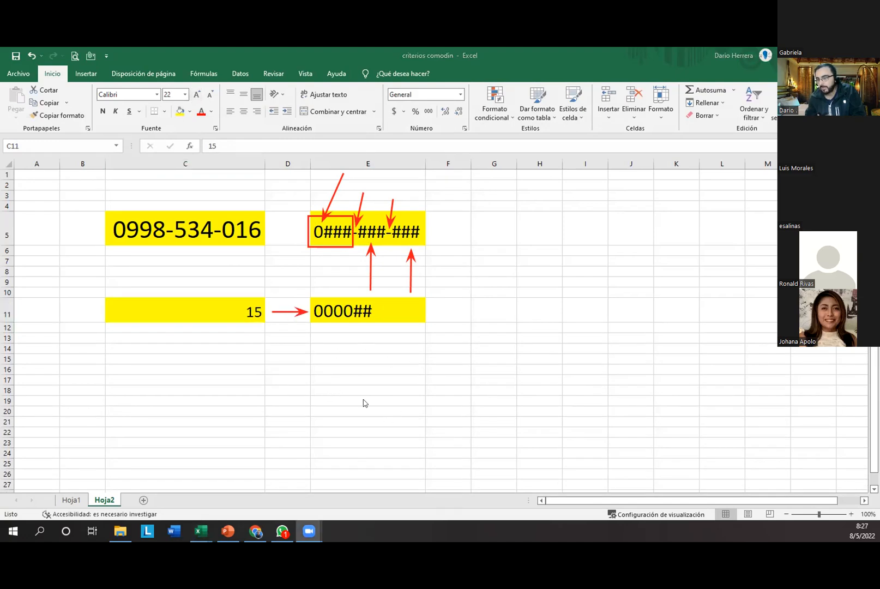
pyautogui.click(223, 314)
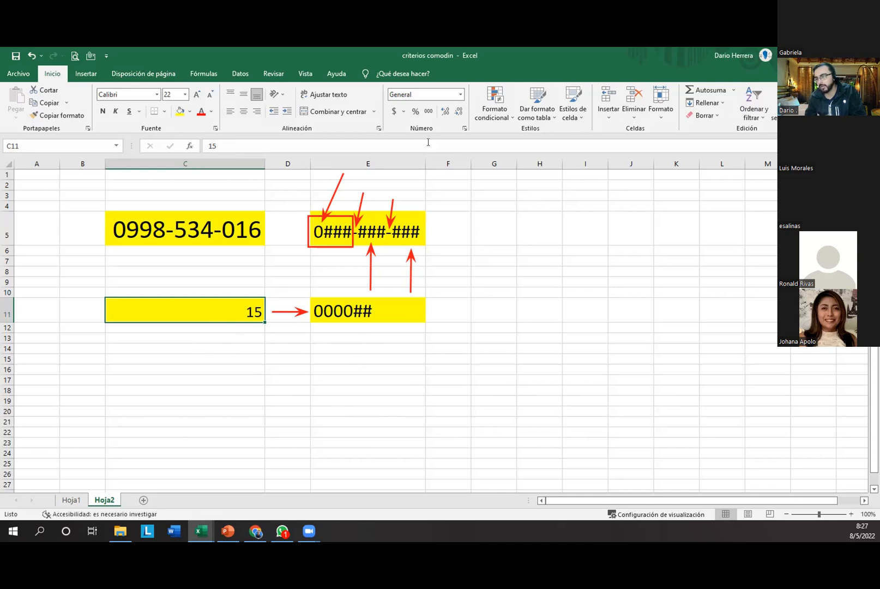
# Step: Apply the Personalizada number format 0000## to C11 so 15 displays as 000015
pyautogui.click(461, 94)
pyautogui.click(424, 374)
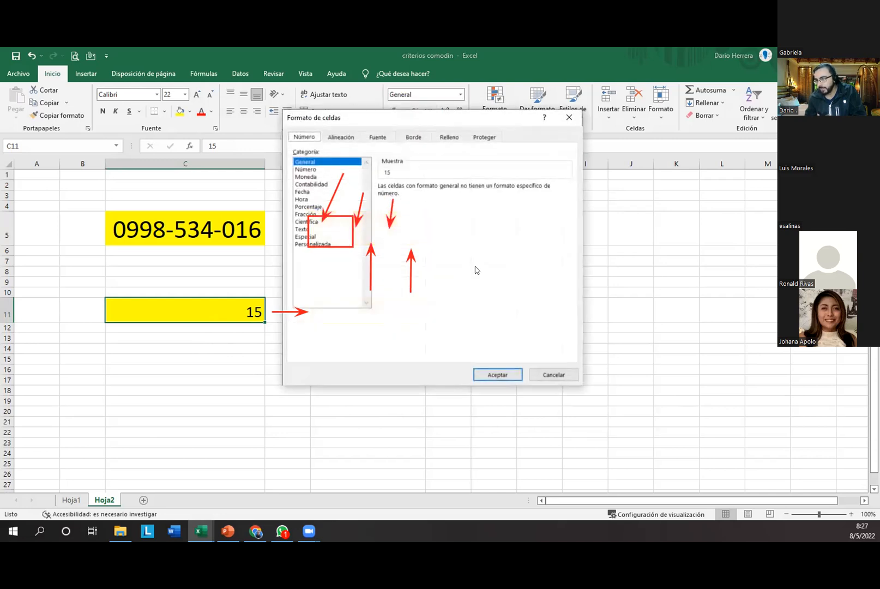
pyautogui.moveTo(522, 118); pyautogui.dragTo(699, 119)
pyautogui.click(502, 244)
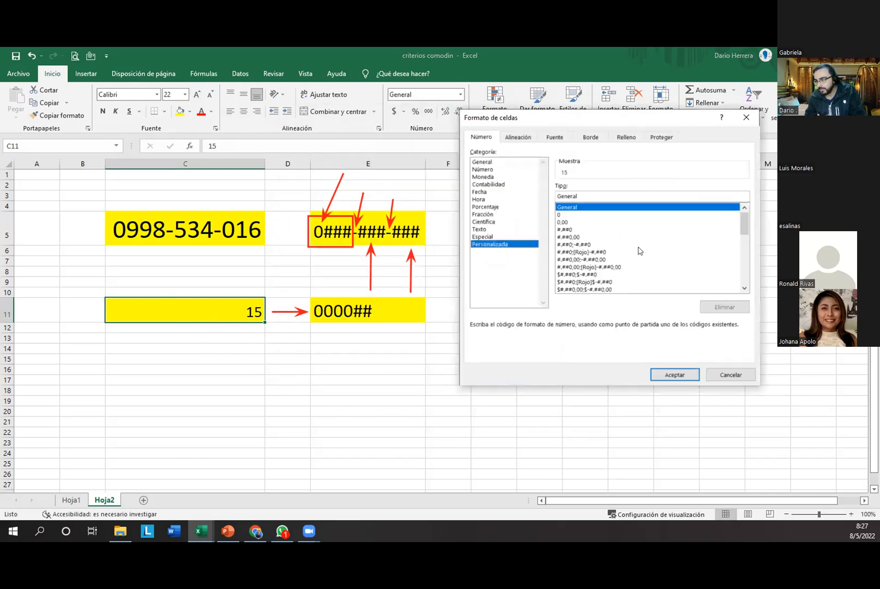
pyautogui.moveTo(745, 225); pyautogui.dragTo(753, 283)
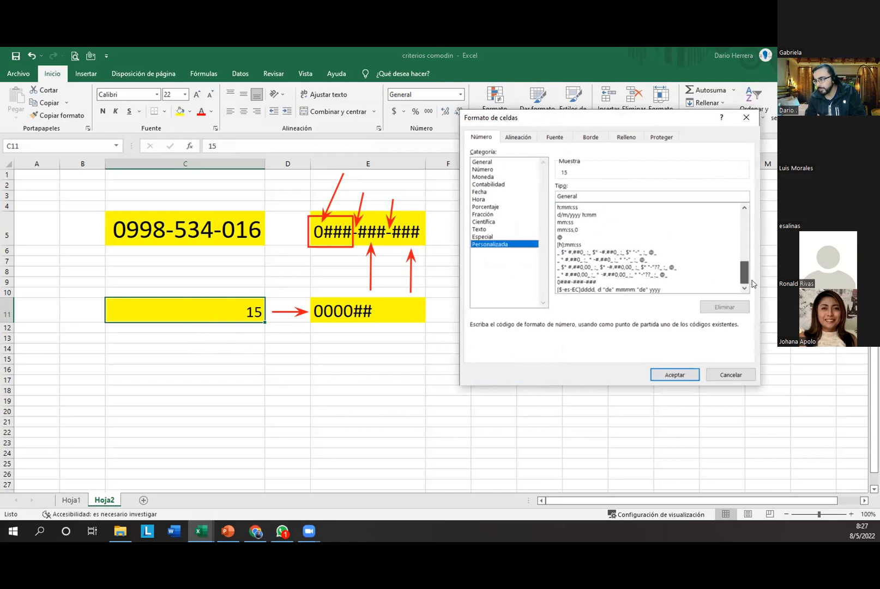
pyautogui.doubleClick(567, 195)
pyautogui.write('0000##')
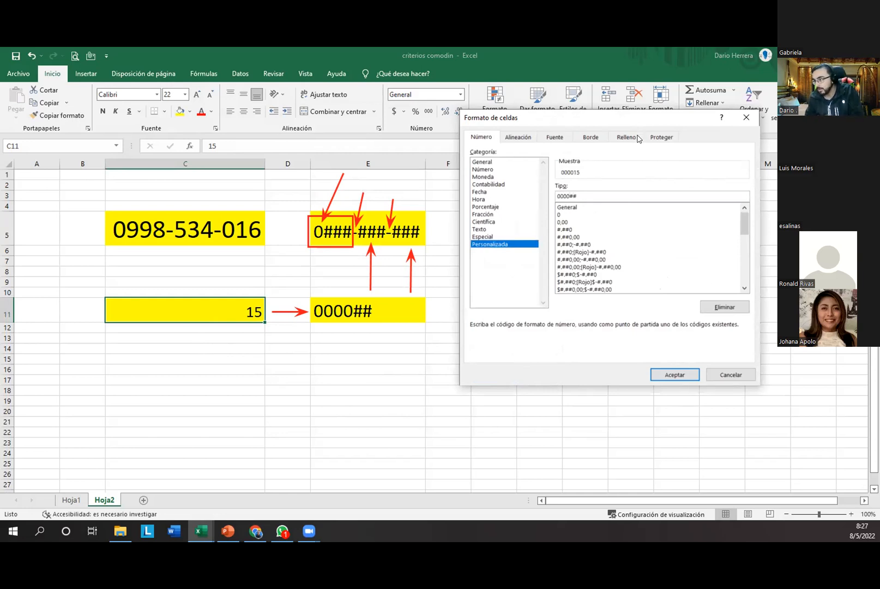
pyautogui.moveTo(639, 120); pyautogui.dragTo(633, 102)
pyautogui.click(651, 352)
pyautogui.click(240, 350)
pyautogui.click(225, 314)
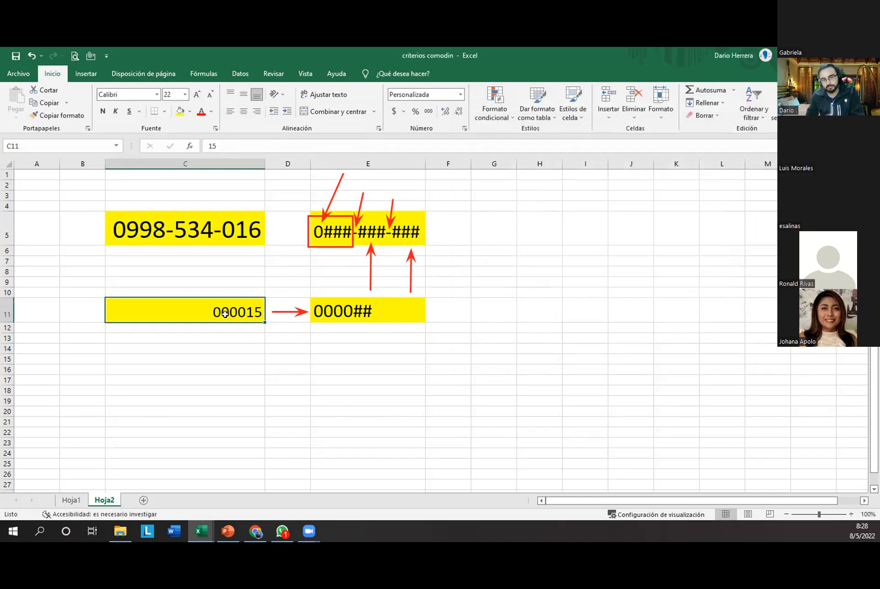
# Step: Draw a red annotation box around the 0000## code in E11
pyautogui.click(358, 317)
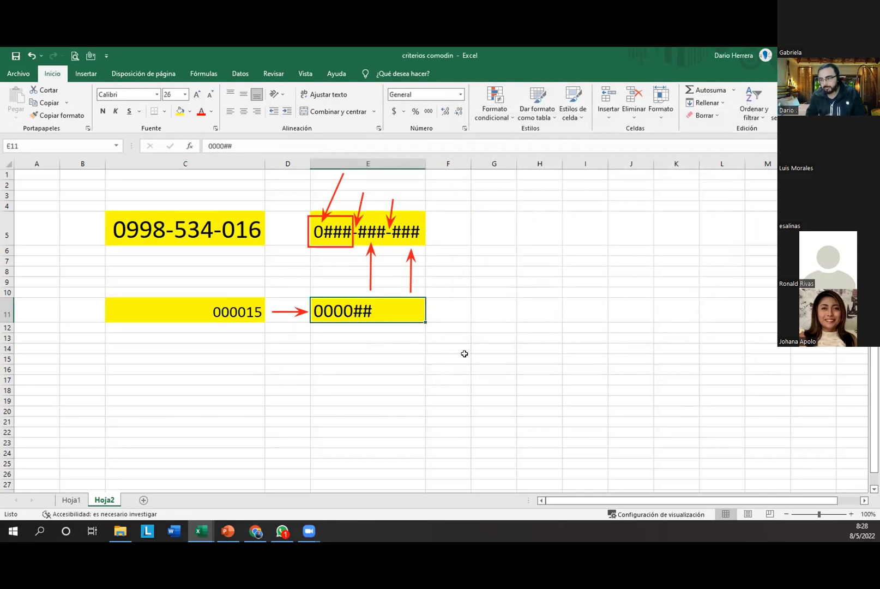
pyautogui.moveTo(308, 294)
pyautogui.mouseDown()
pyautogui.moveTo(360, 325)
pyautogui.moveTo(385, 325)
pyautogui.mouseUp()
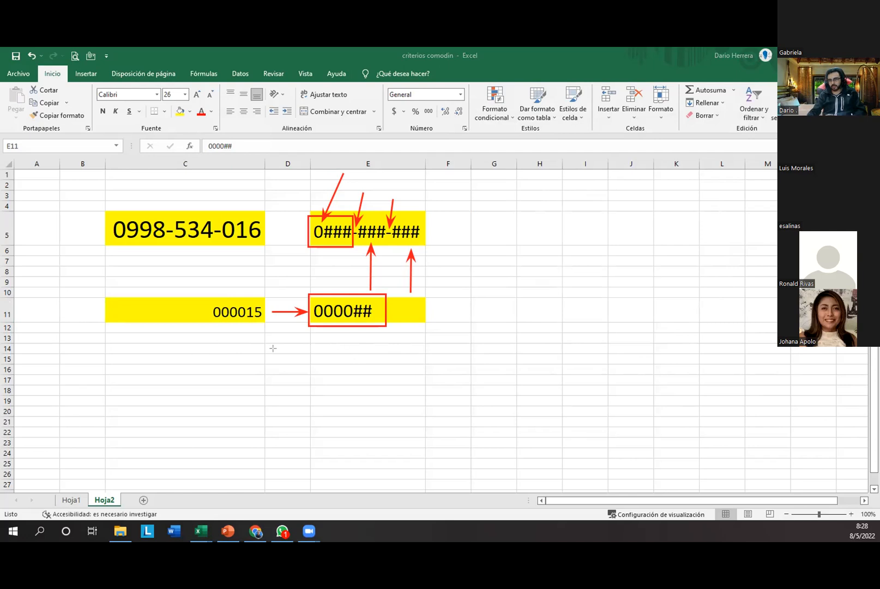
pyautogui.click(407, 385)
pyautogui.doubleClick(333, 313)
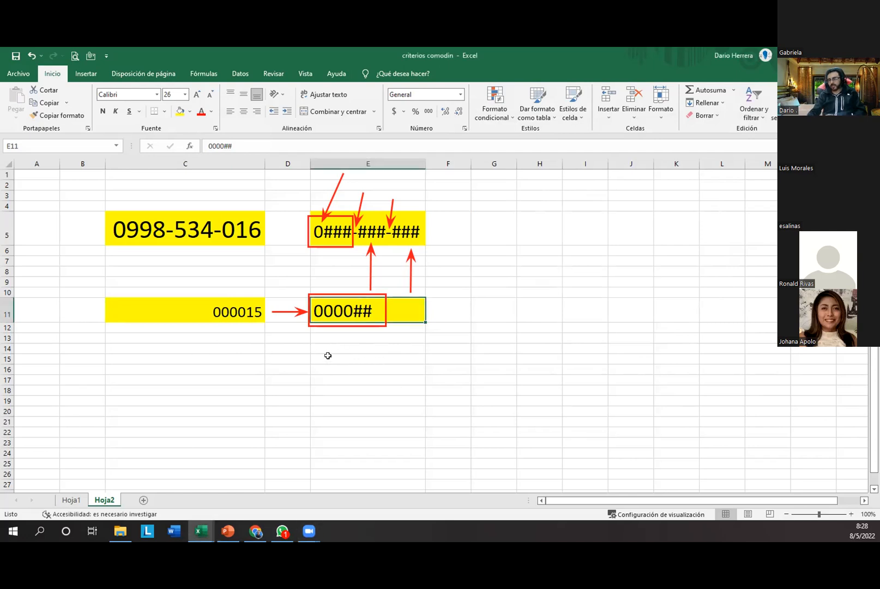
pyautogui.click(328, 355)
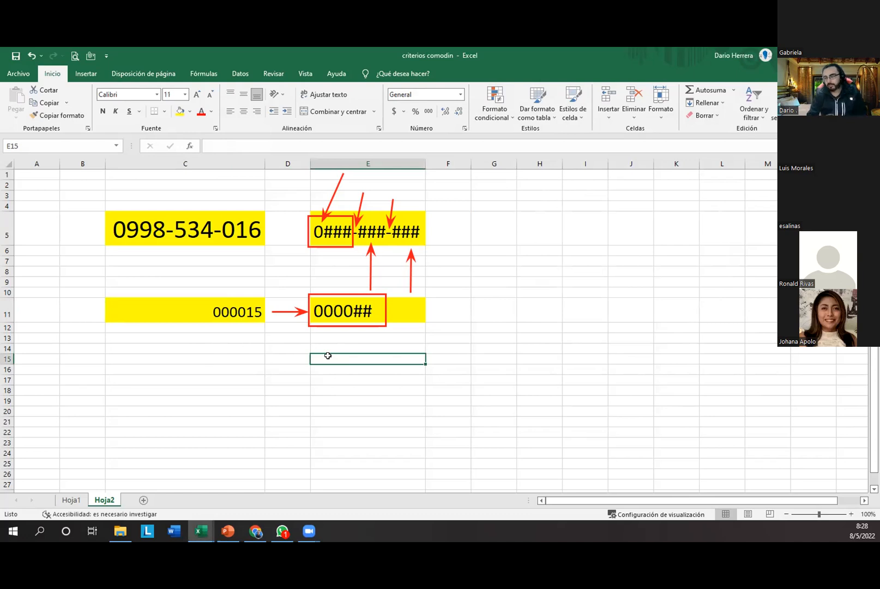
pyautogui.write('001-00')
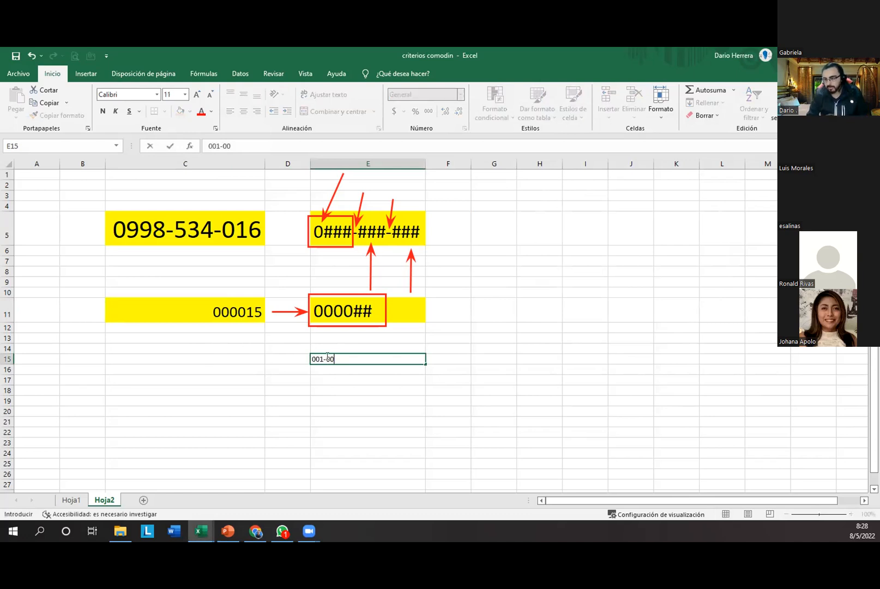
pyautogui.write('15-000456')
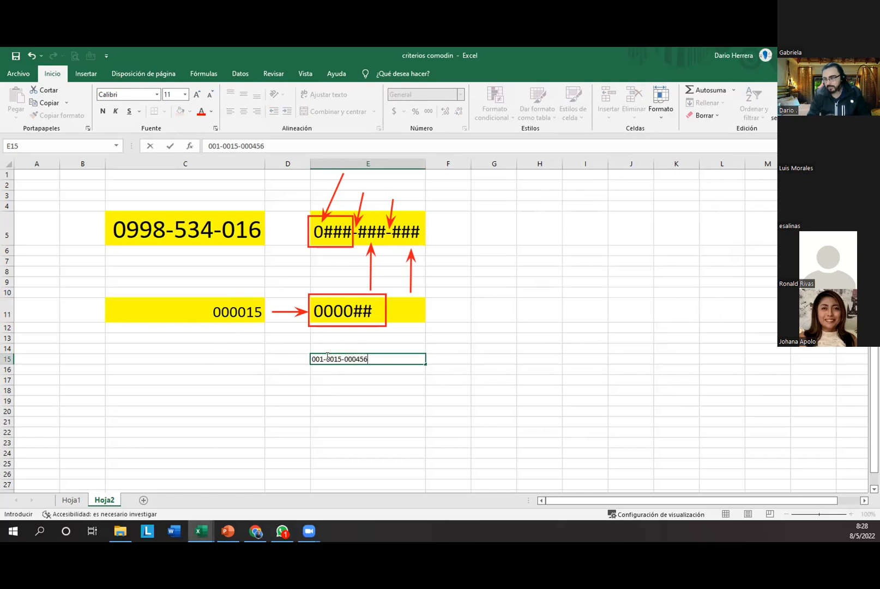
pyautogui.press('Return')
pyautogui.click(327, 356)
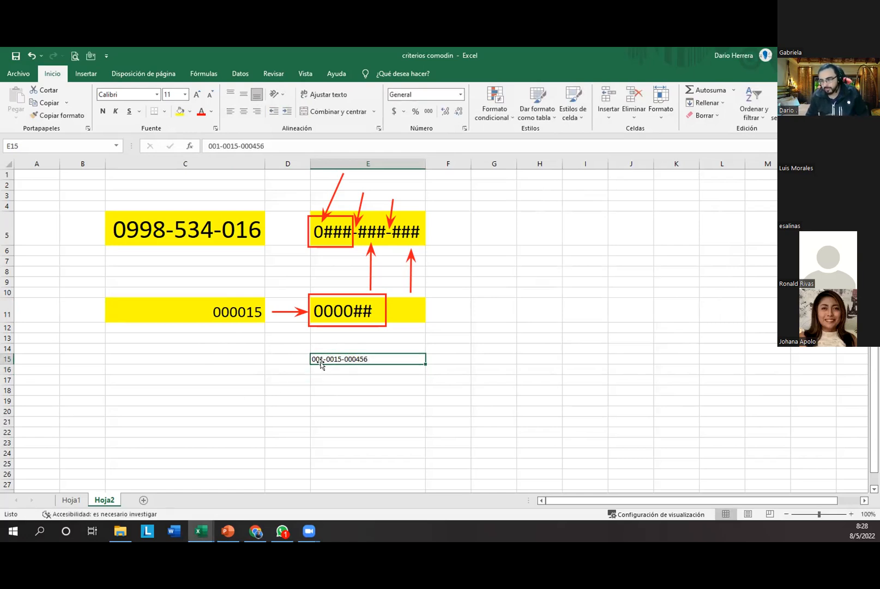
pyautogui.click(197, 95)
pyautogui.click(197, 95)
pyautogui.click(197, 95)
pyautogui.click(196, 95)
pyautogui.click(197, 94)
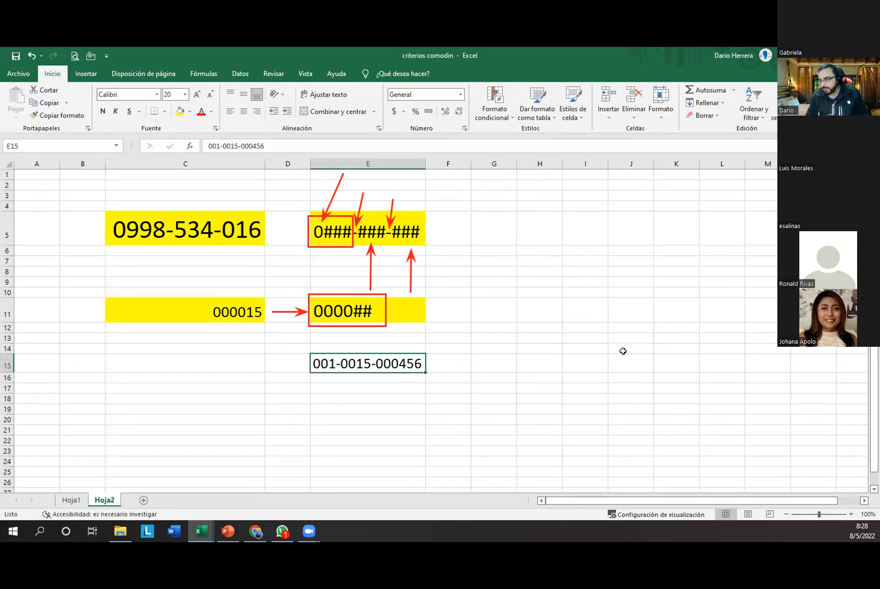
pyautogui.click(604, 399)
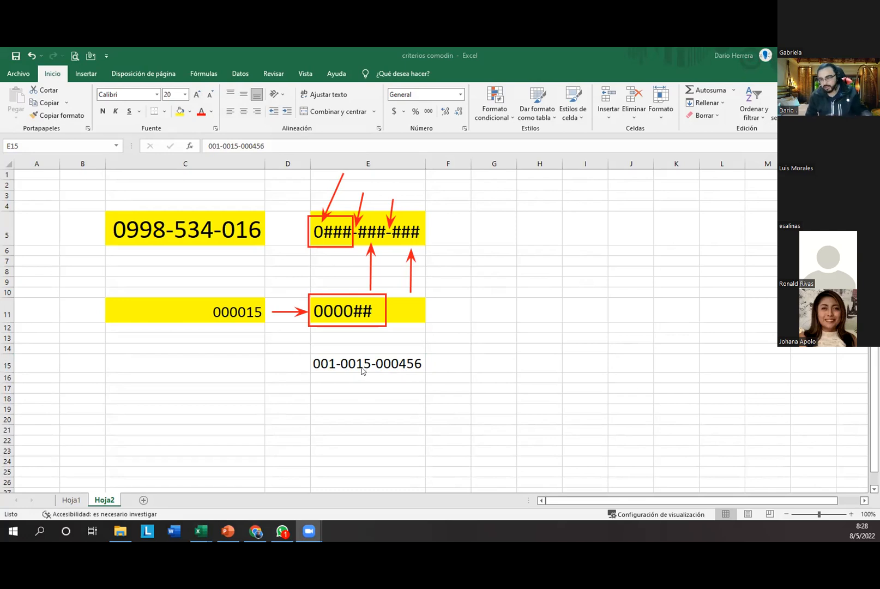
pyautogui.click(365, 383)
pyautogui.click(374, 386)
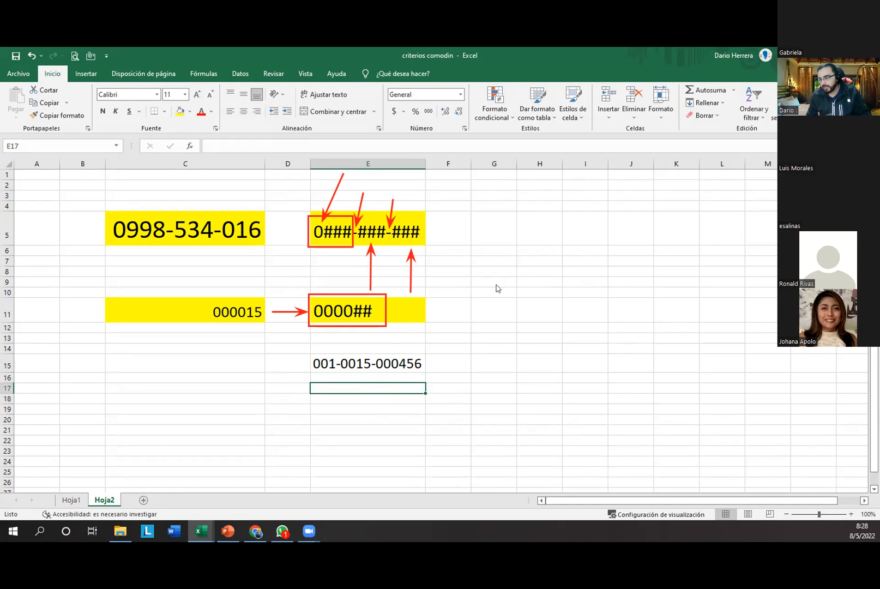
# Step: Briefly box E15's invoice code, erase the marks, then make E17 yellow at font size 22
pyautogui.moveTo(395, 349); pyautogui.dragTo(429, 374)
pyautogui.moveTo(302, 342); pyautogui.dragTo(432, 375)
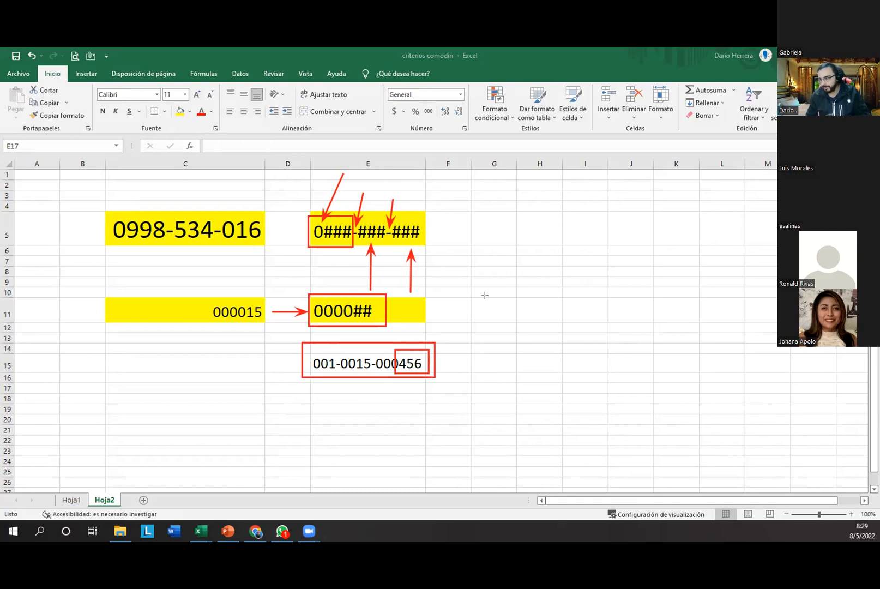
pyautogui.click(684, 279)
pyautogui.click(683, 279)
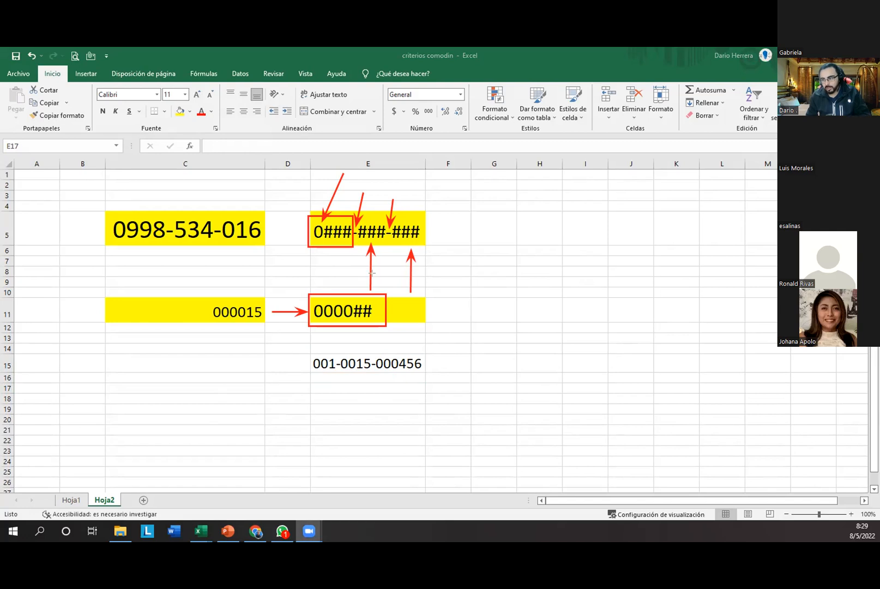
pyautogui.click(350, 386)
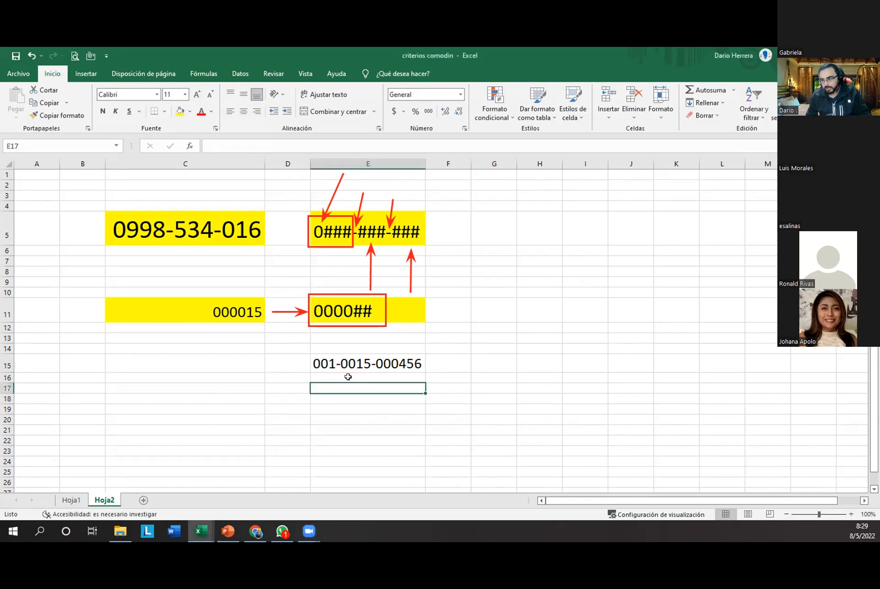
pyautogui.click(179, 111)
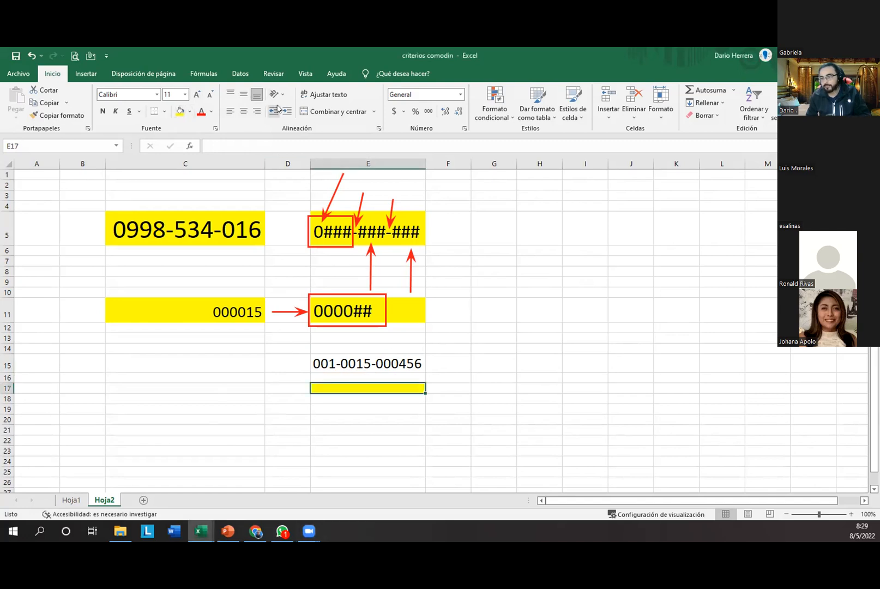
pyautogui.click(196, 95)
pyautogui.click(195, 95)
pyautogui.click(196, 95)
pyautogui.click(196, 95)
pyautogui.click(196, 95)
pyautogui.click(196, 95)
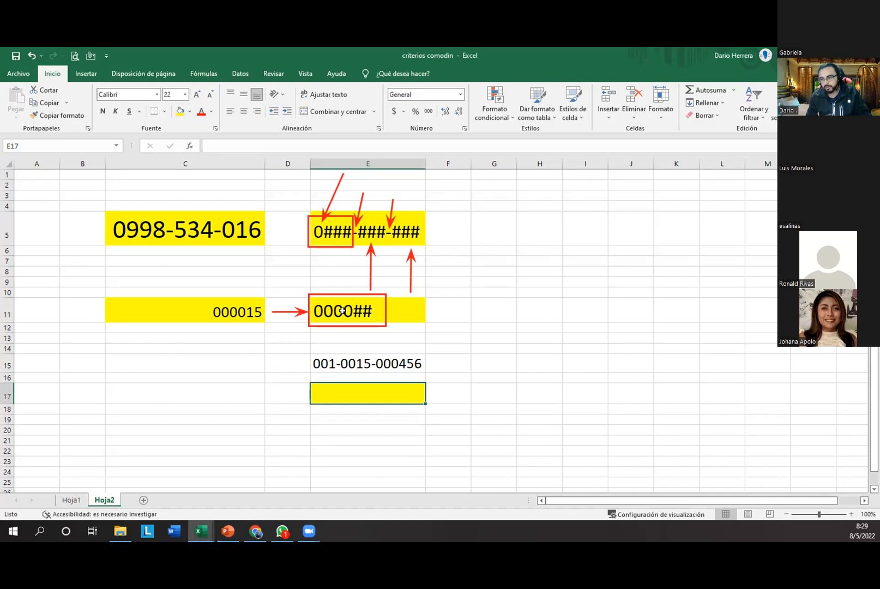
# Step: Enter 456 in C15, fill it yellow at size 18, and draw a red arrow to E15
pyautogui.click(237, 367)
pyautogui.write('456')
pyautogui.press('Return')
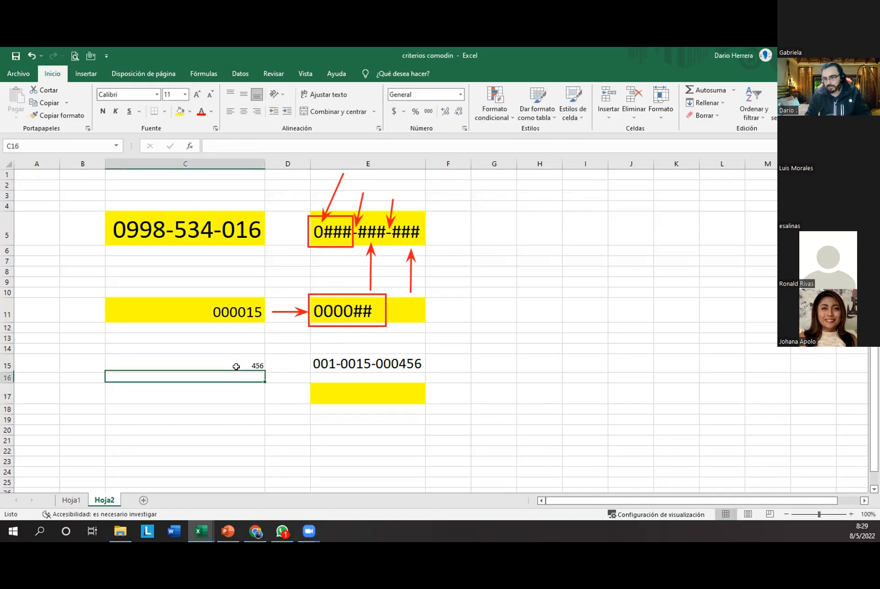
pyautogui.click(243, 362)
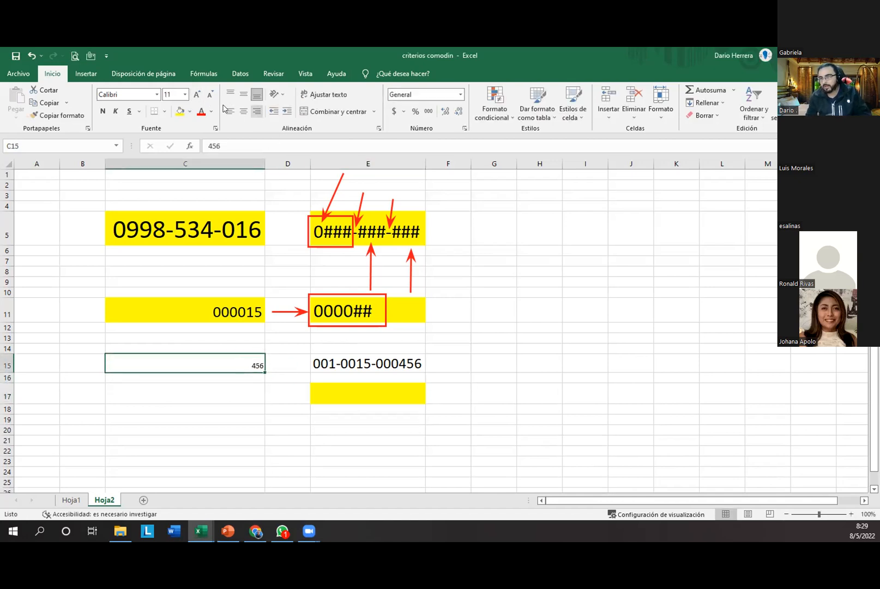
pyautogui.click(184, 109)
pyautogui.click(197, 93)
pyautogui.click(197, 94)
pyautogui.click(197, 94)
pyautogui.click(196, 94)
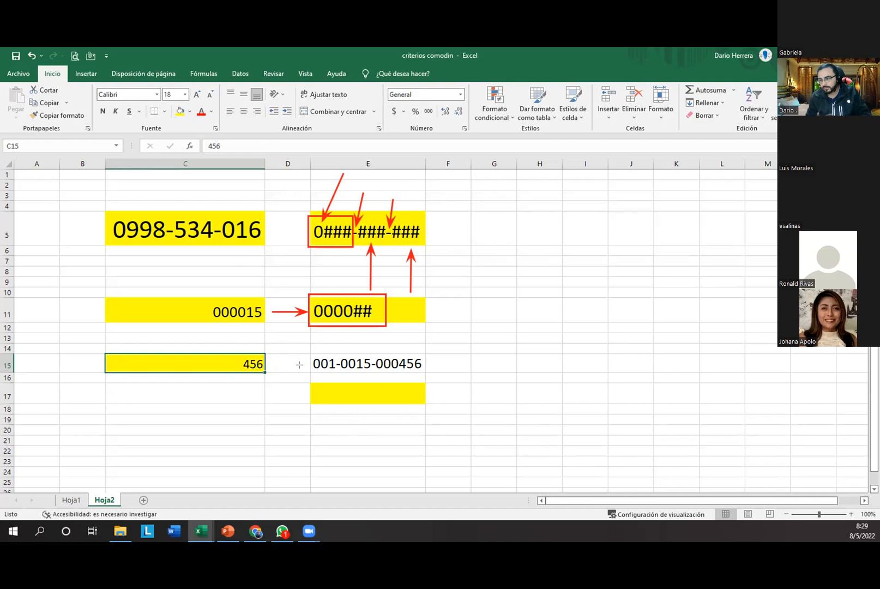
pyautogui.moveTo(271, 364); pyautogui.dragTo(310, 363)
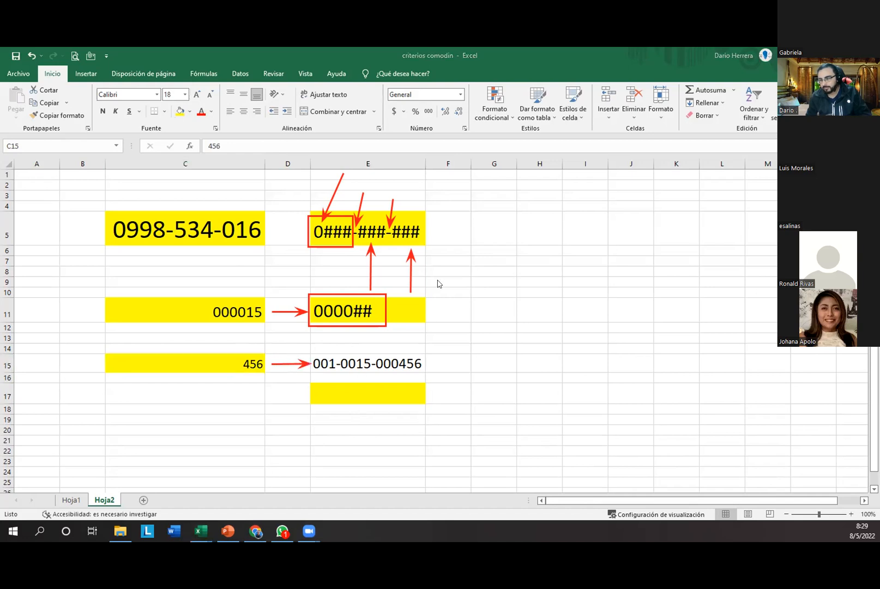
pyautogui.click(356, 393)
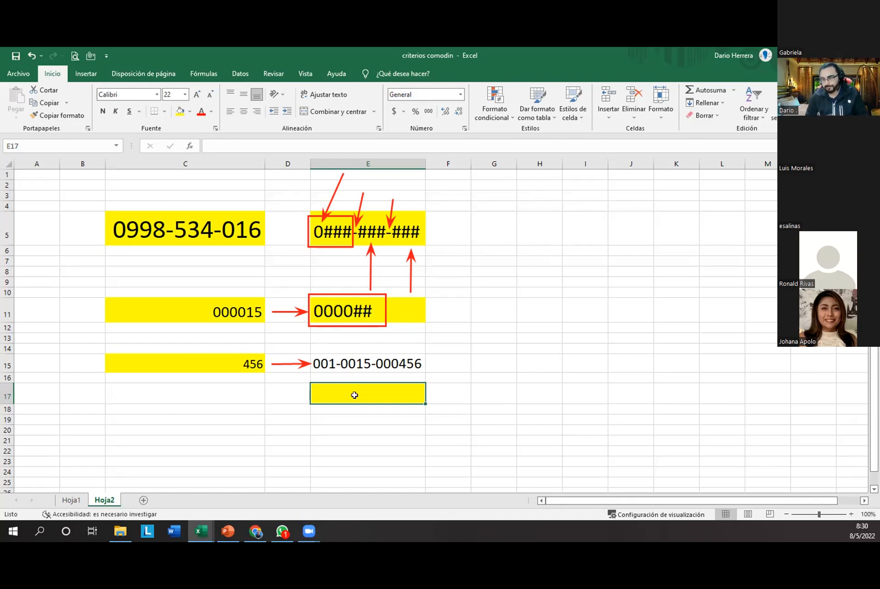
pyautogui.write('00')
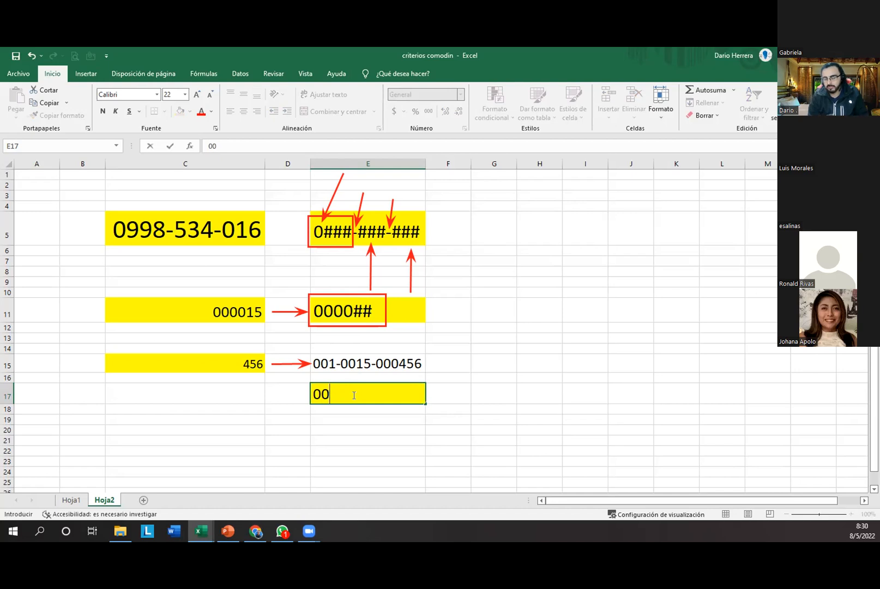
pyautogui.write('1-00##-')
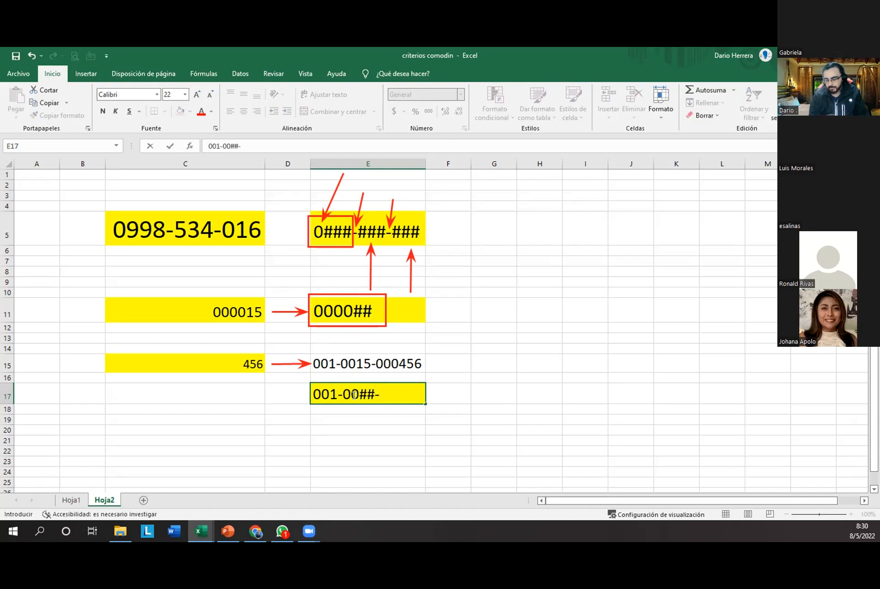
pyautogui.write('000###')
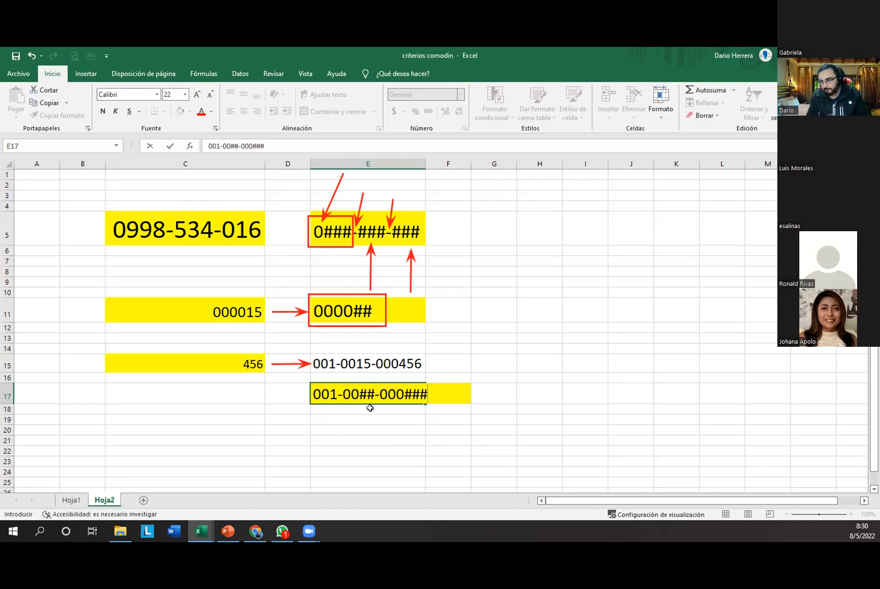
pyautogui.click(359, 392)
pyautogui.moveTo(358, 392); pyautogui.dragTo(373, 392)
pyautogui.write('15')
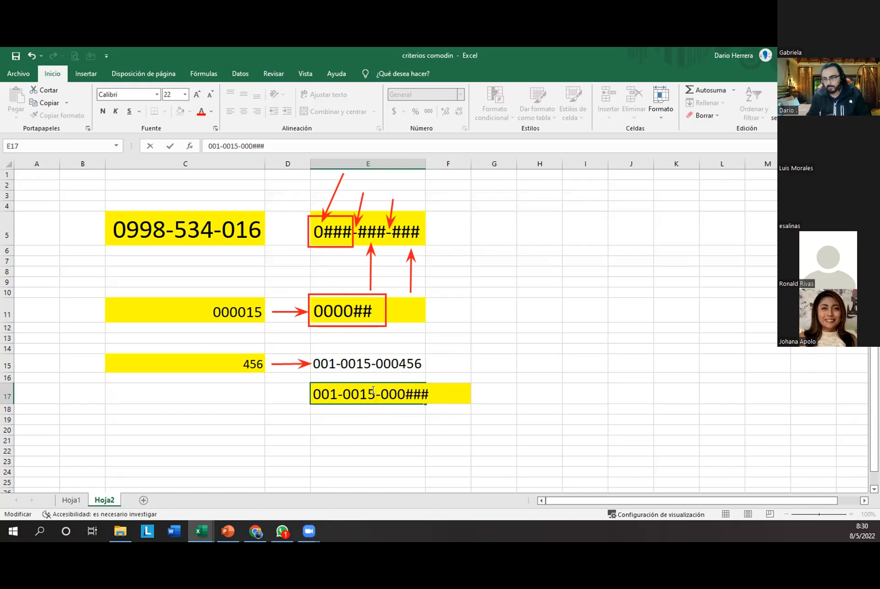
pyautogui.press('Return')
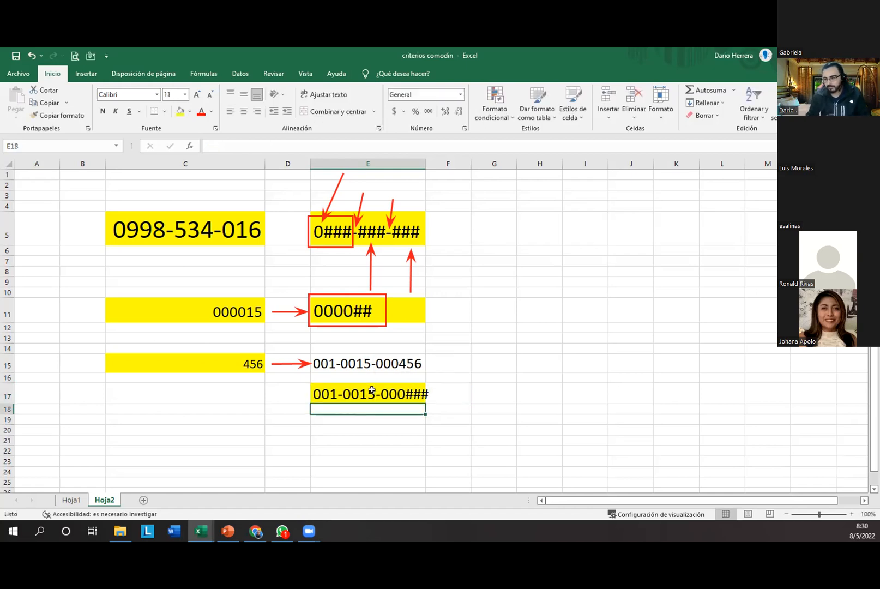
pyautogui.doubleClick(425, 163)
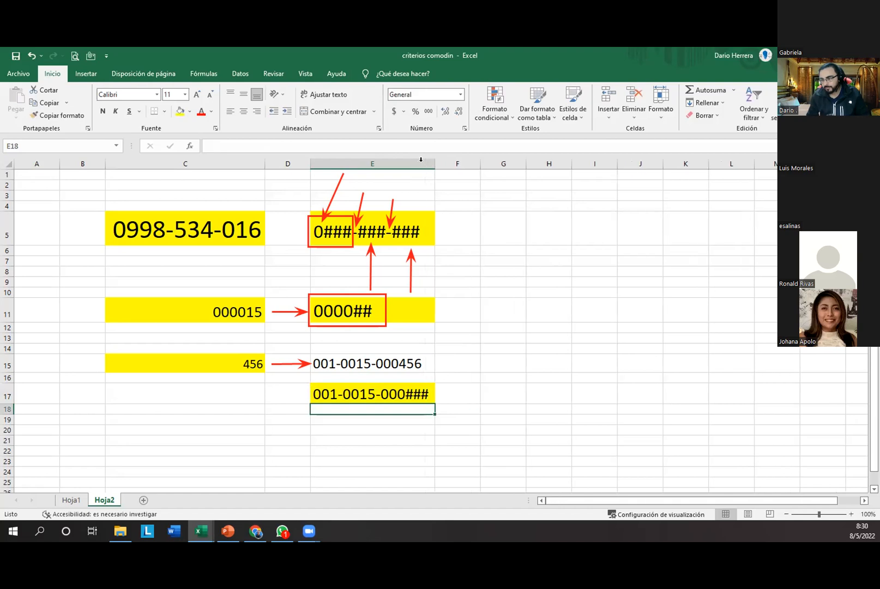
pyautogui.click(218, 394)
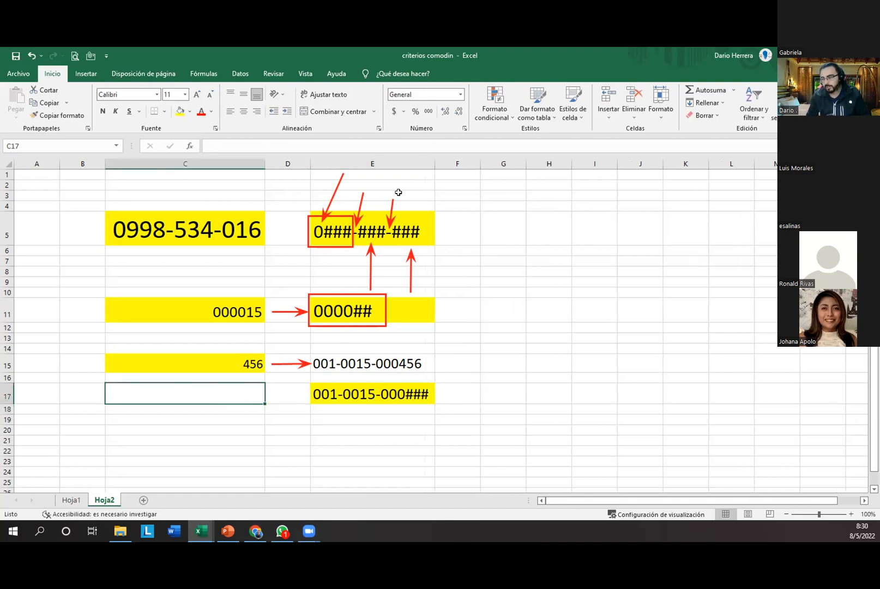
pyautogui.click(465, 128)
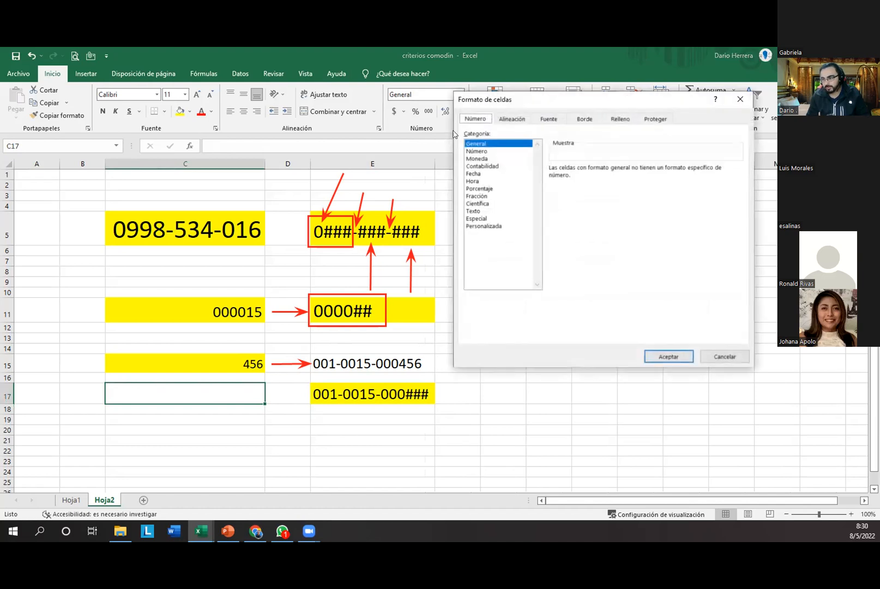
pyautogui.click(493, 226)
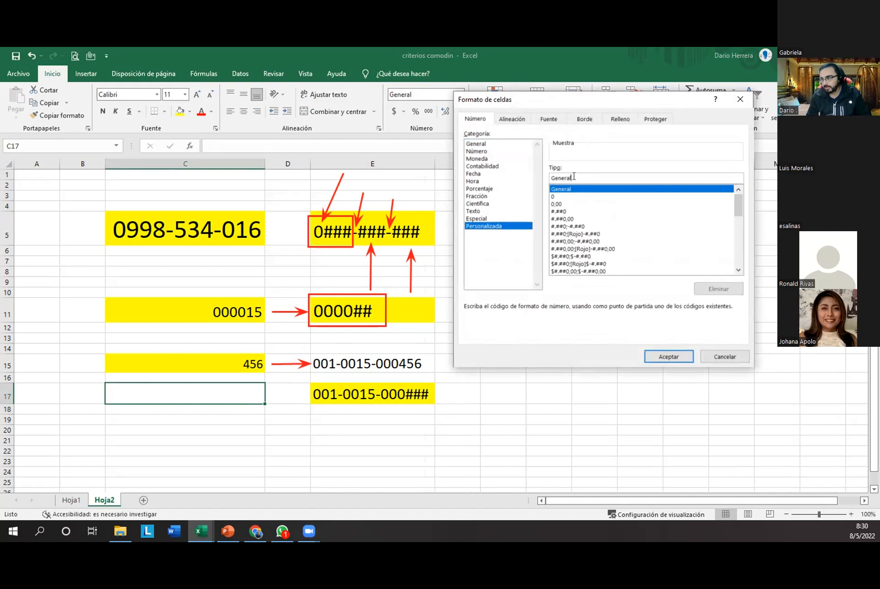
pyautogui.moveTo(573, 177); pyautogui.dragTo(535, 172)
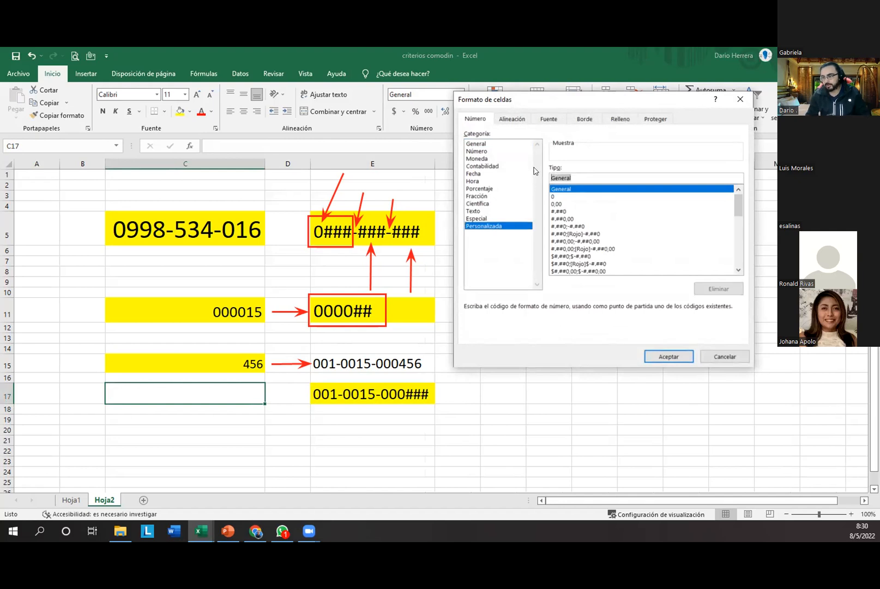
pyautogui.write('001-0015-000')
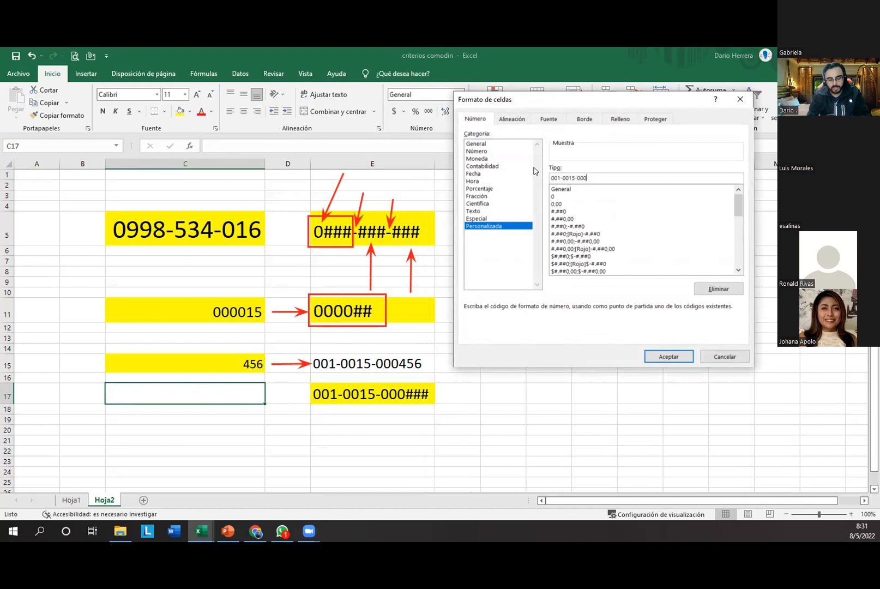
pyautogui.write('###')
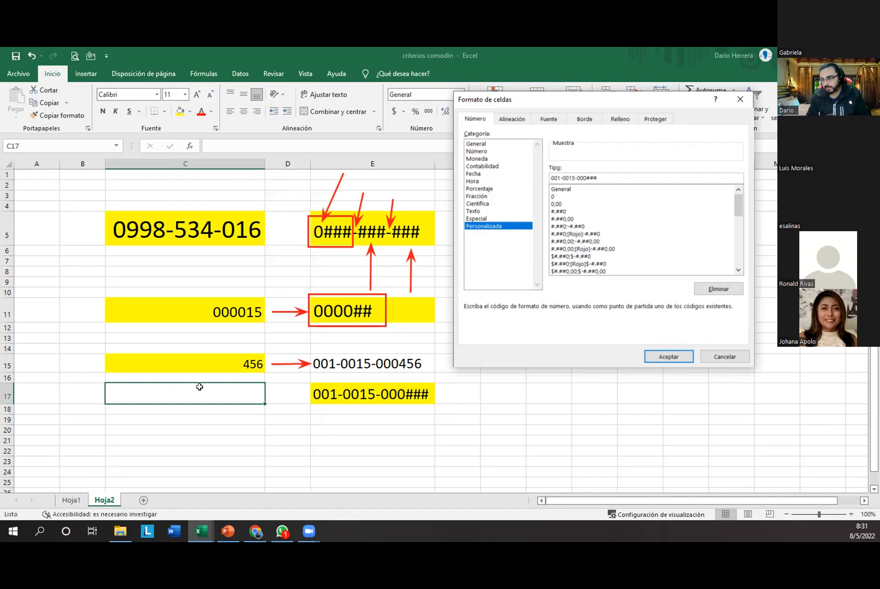
pyautogui.press('Return')
pyautogui.write('456')
pyautogui.press('Return')
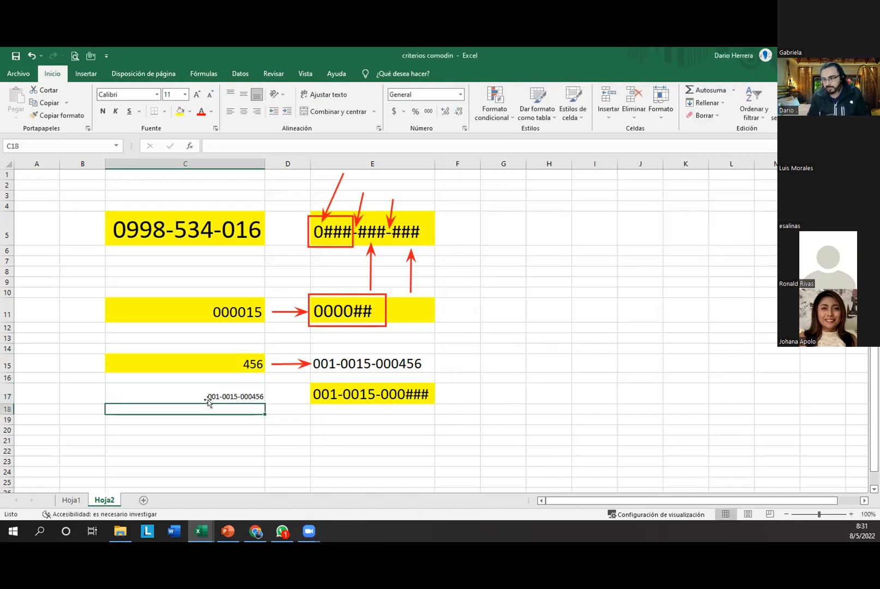
# Step: Enlarge C17's font to size 20
pyautogui.click(213, 395)
pyautogui.click(196, 94)
pyautogui.click(197, 95)
pyautogui.click(197, 95)
pyautogui.click(197, 95)
pyautogui.click(197, 95)
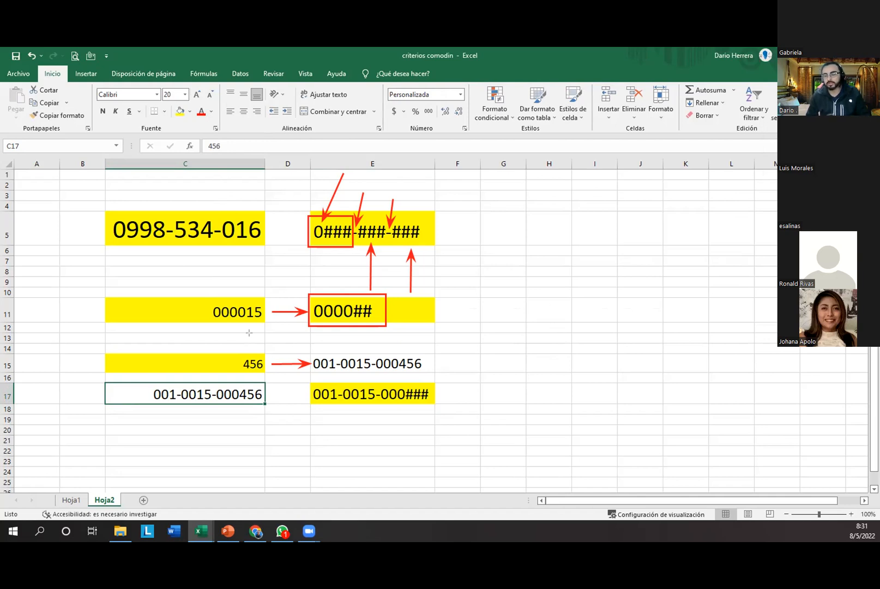
pyautogui.moveTo(149, 383)
pyautogui.mouseDown()
pyautogui.moveTo(168, 397)
pyautogui.moveTo(264, 404)
pyautogui.mouseUp()
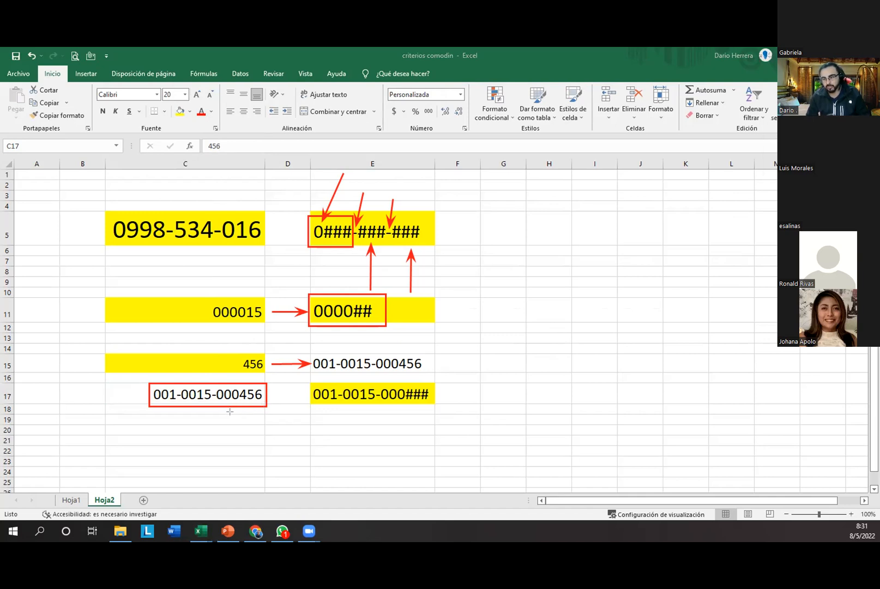
pyautogui.moveTo(209, 293)
pyautogui.mouseDown()
pyautogui.moveTo(218, 316)
pyautogui.moveTo(265, 329)
pyautogui.mouseUp()
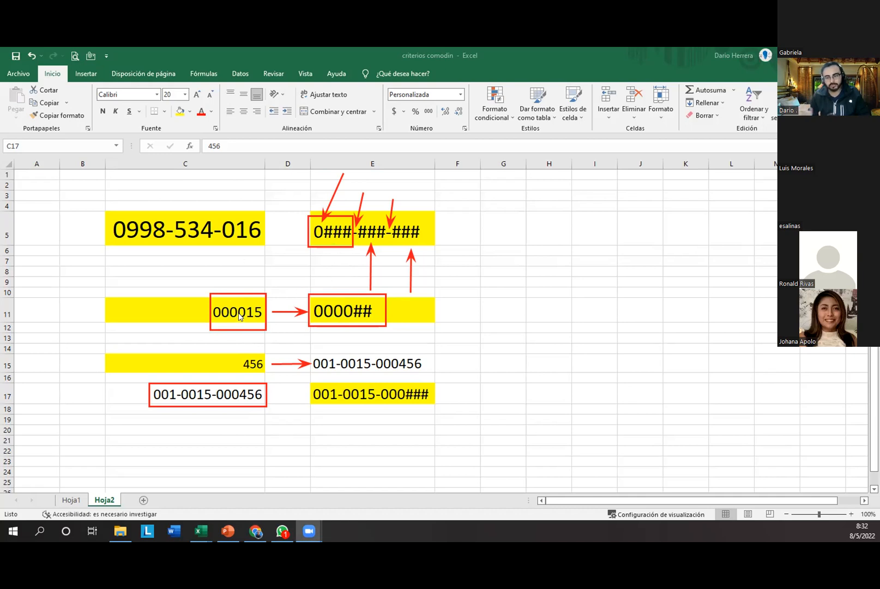
# Step: Enter 5486 in C17 and box the matching 000### and 005486 parts
pyautogui.click(232, 391)
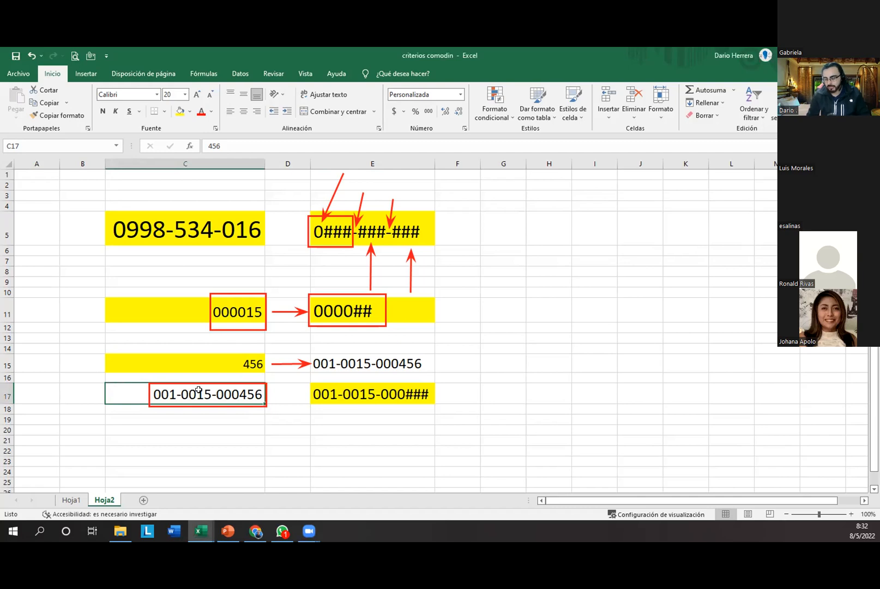
pyautogui.write('548')
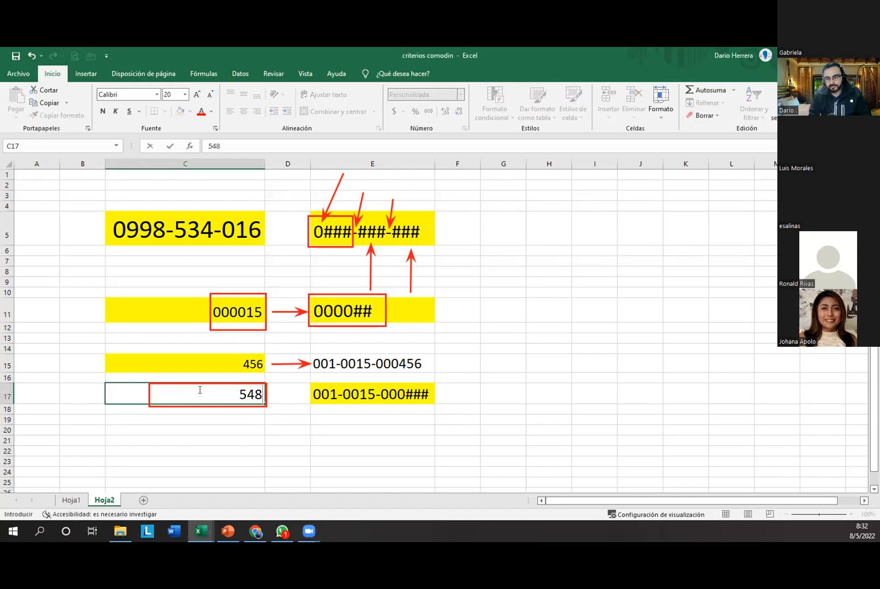
pyautogui.write('6')
pyautogui.press('Return')
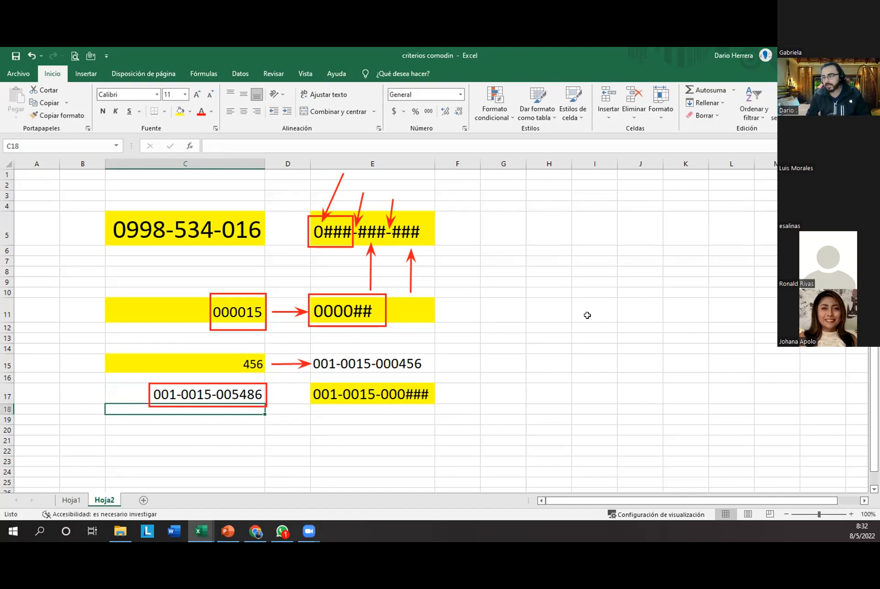
pyautogui.moveTo(376, 383)
pyautogui.mouseDown()
pyautogui.moveTo(401, 404)
pyautogui.moveTo(435, 405)
pyautogui.mouseUp()
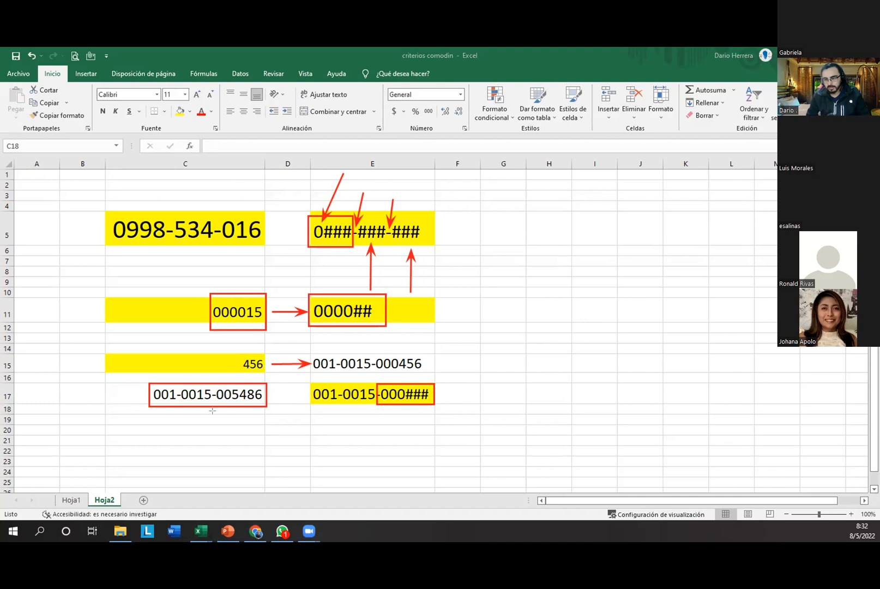
pyautogui.moveTo(214, 384); pyautogui.dragTo(266, 404)
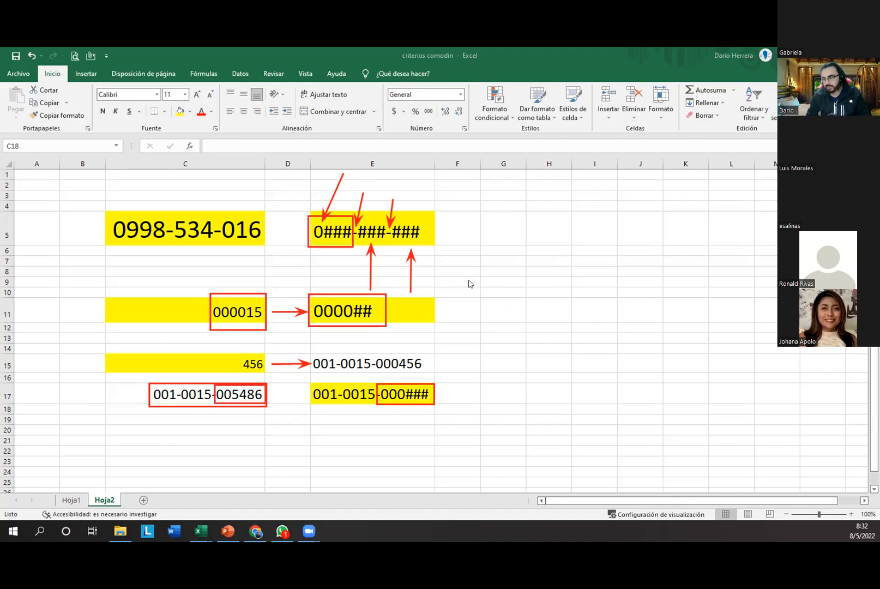
pyautogui.click(200, 388)
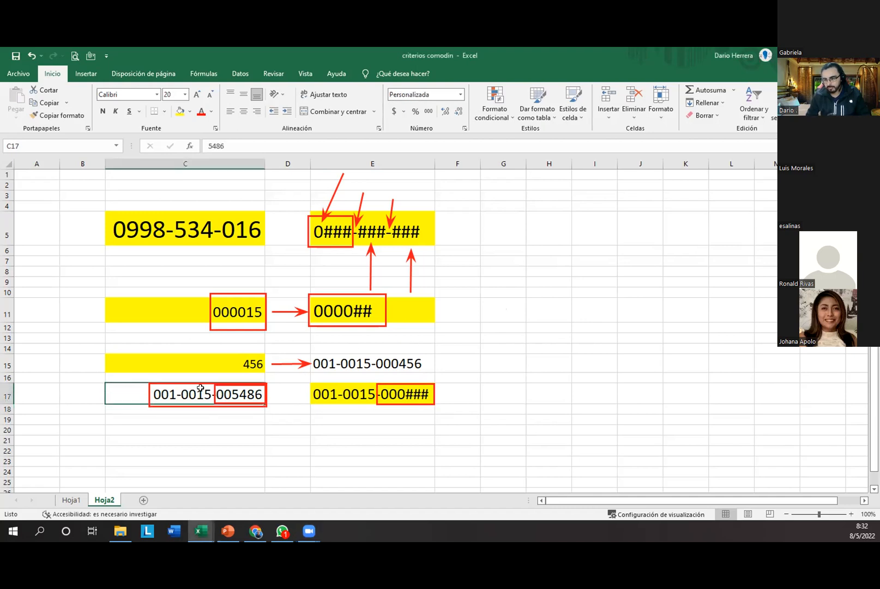
pyautogui.write('15201')
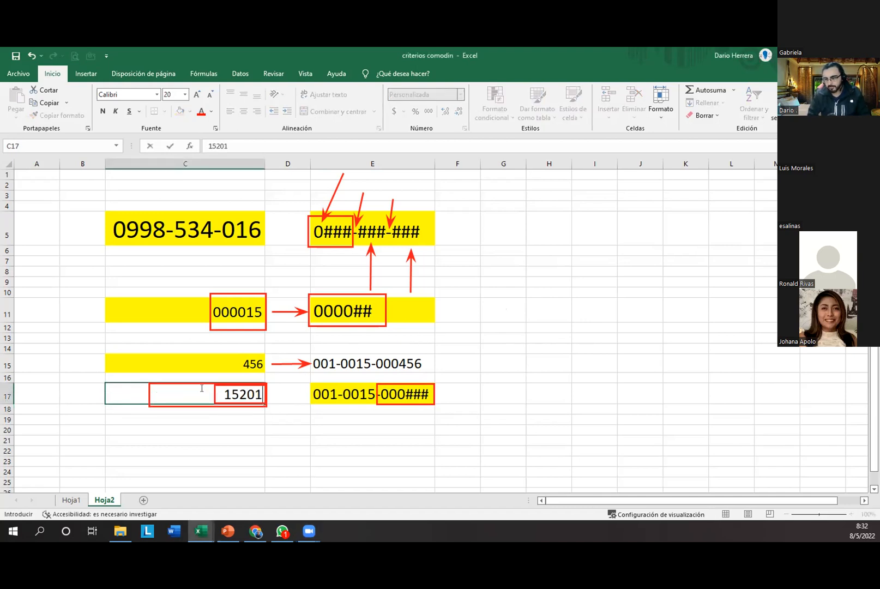
pyautogui.press('Return')
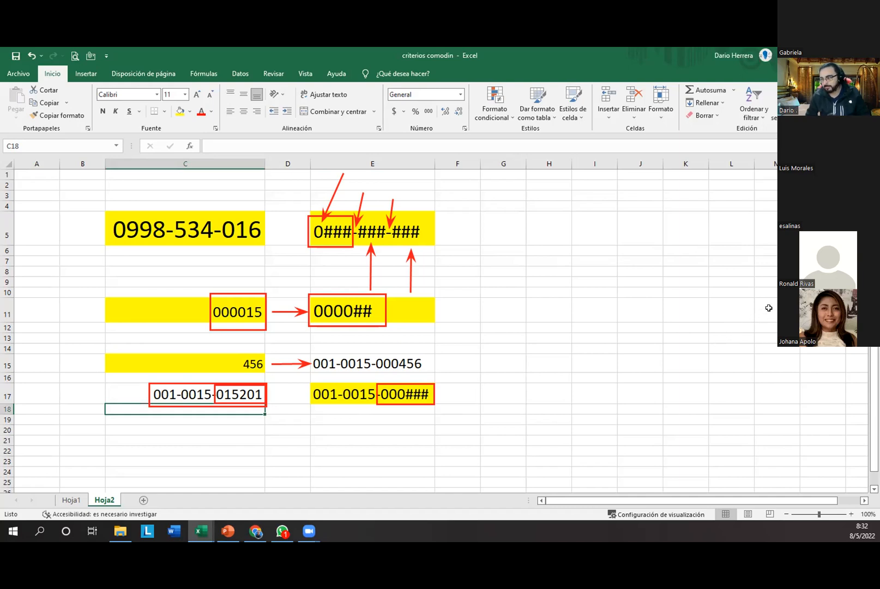
pyautogui.click(684, 328)
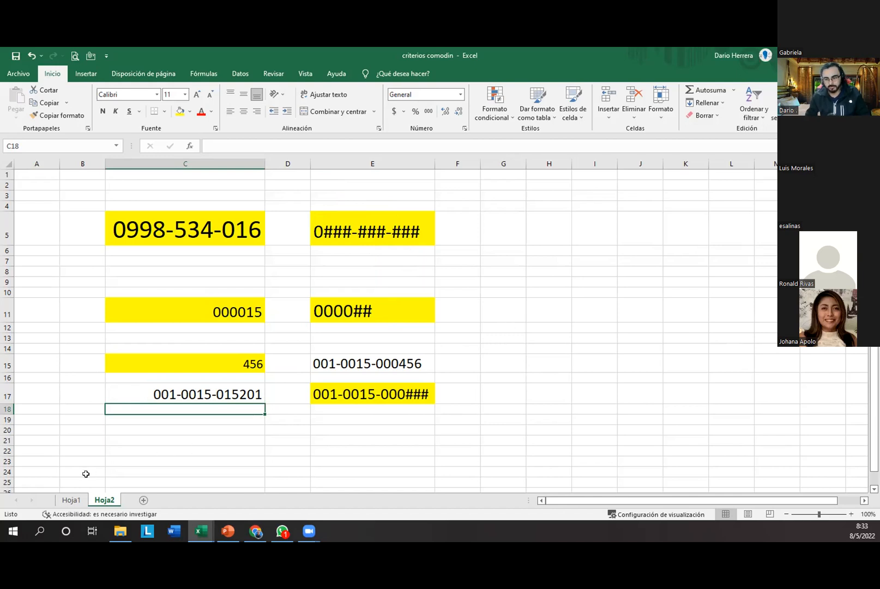
# Step: Switch to the Hoja1 sheet and select cell L11
pyautogui.click(71, 499)
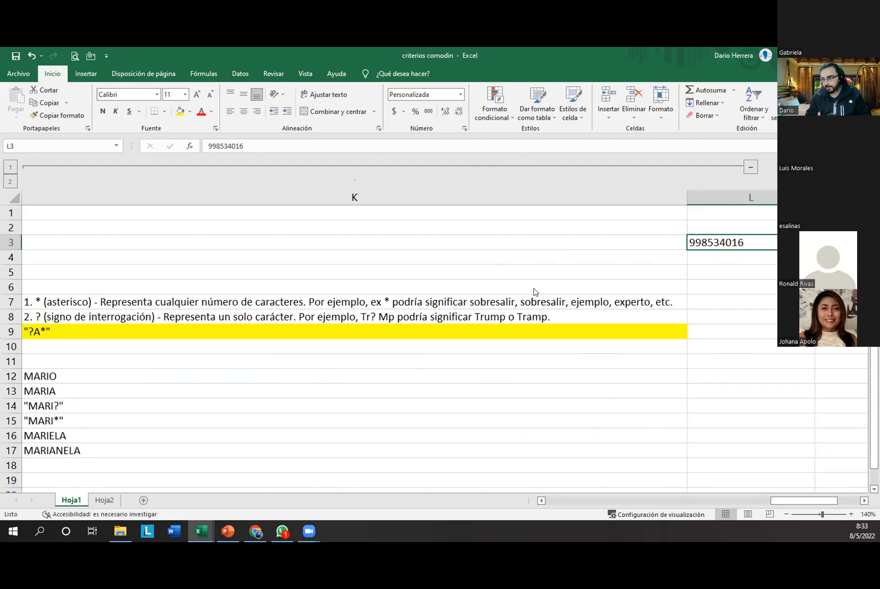
pyautogui.click(412, 253)
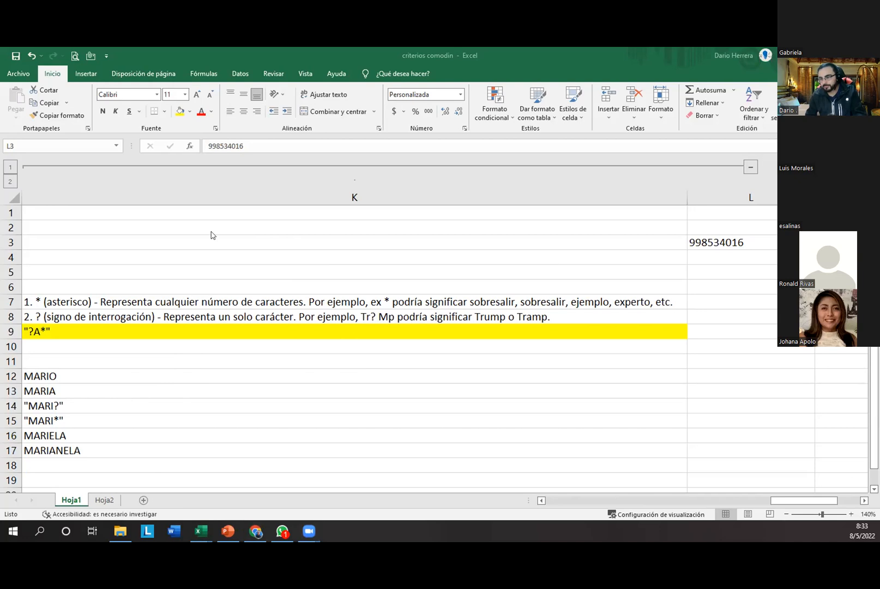
pyautogui.click(701, 359)
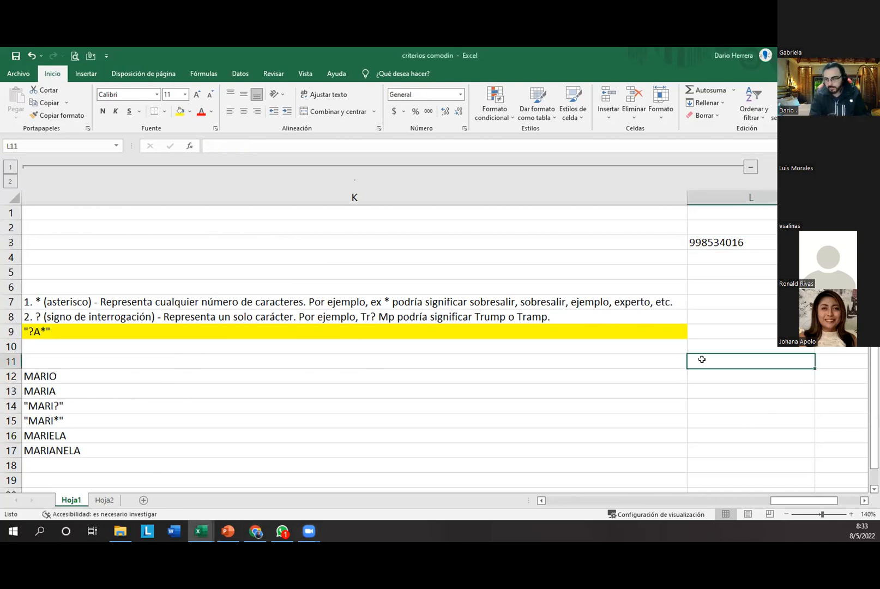
# Step: Enter the wildcard criteria mar* in L11 and Mar??es in L13
pyautogui.write('mar')
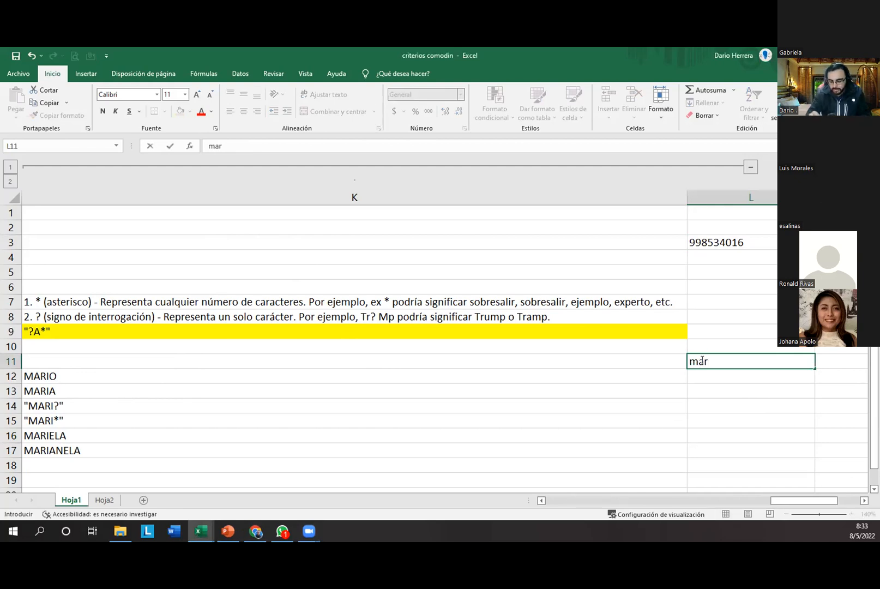
pyautogui.write('*')
pyautogui.press('Return')
pyautogui.click(703, 360)
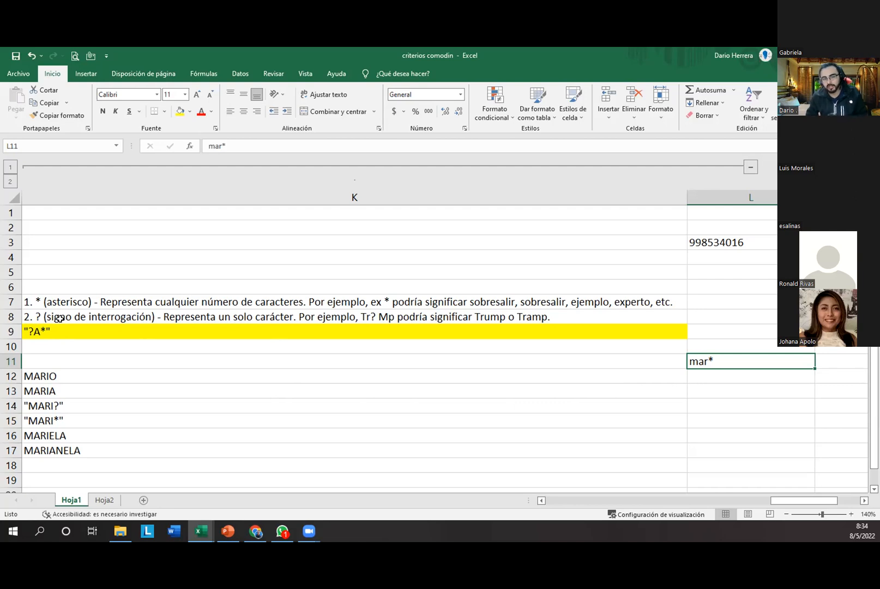
pyautogui.click(691, 395)
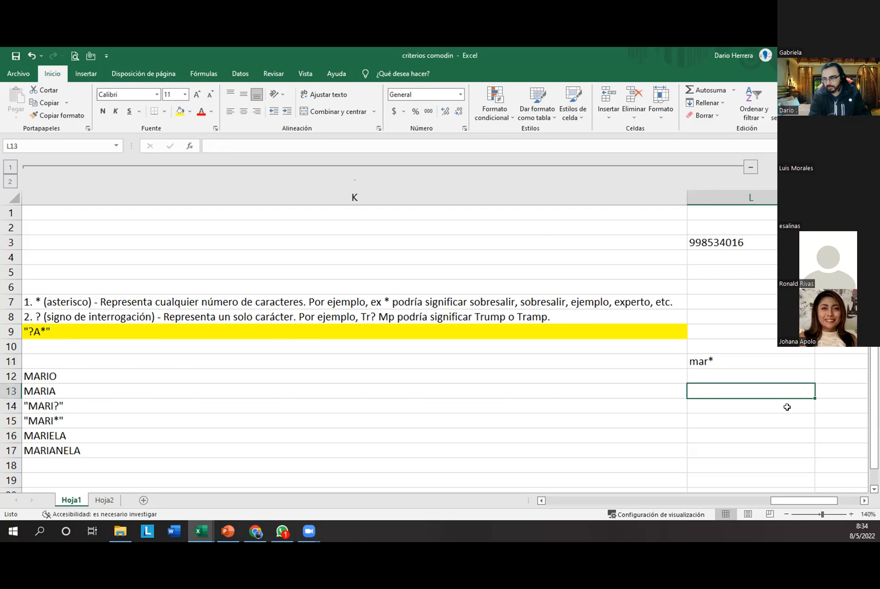
pyautogui.write('Mar')
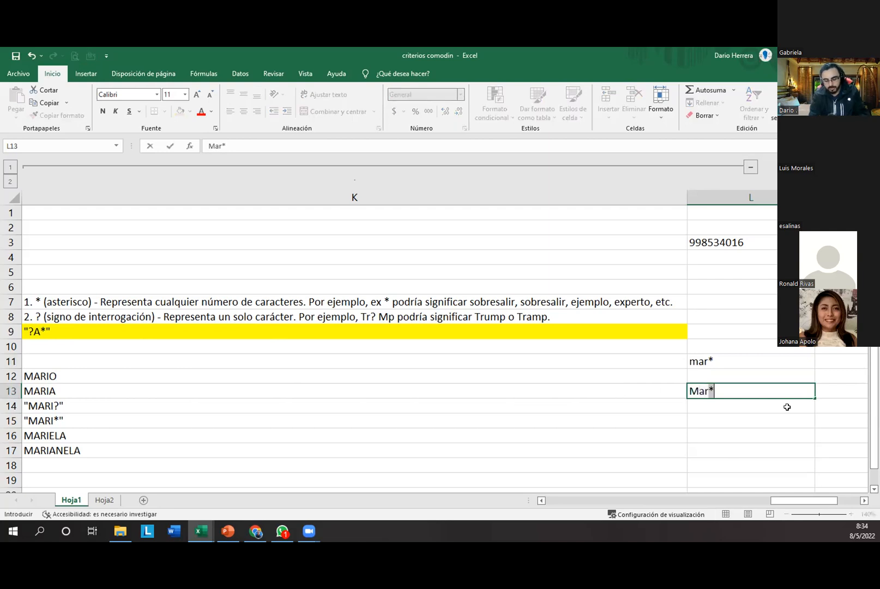
pyautogui.write('??')
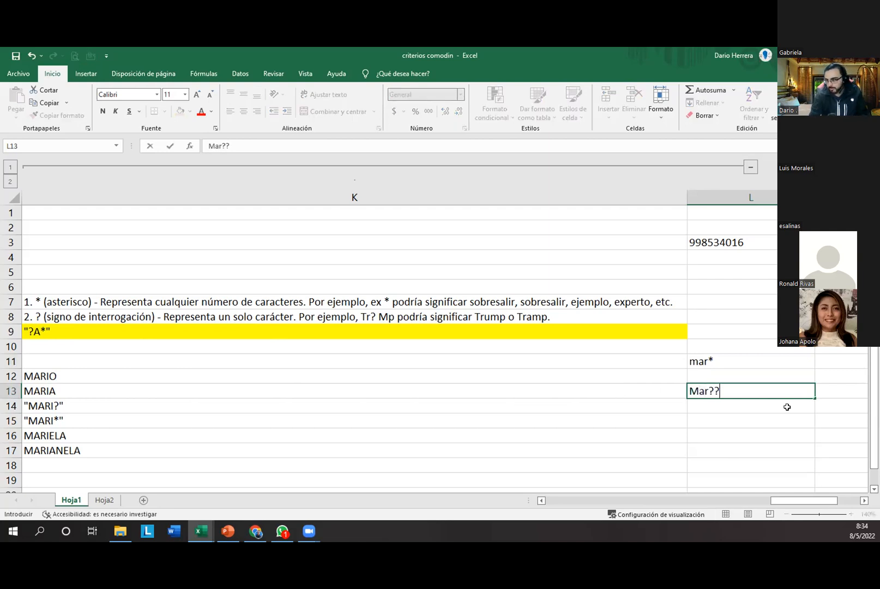
pyautogui.write('es')
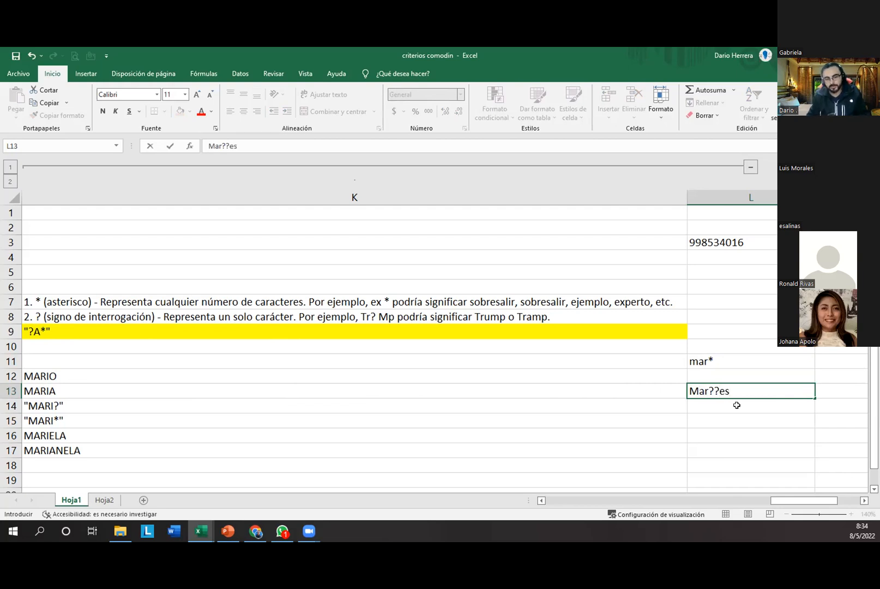
pyautogui.click(712, 410)
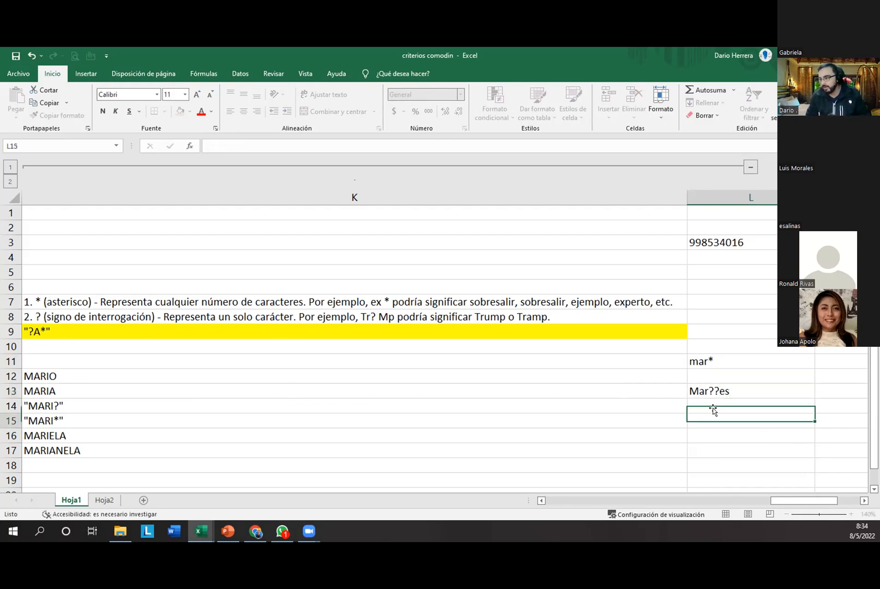
pyautogui.click(709, 387)
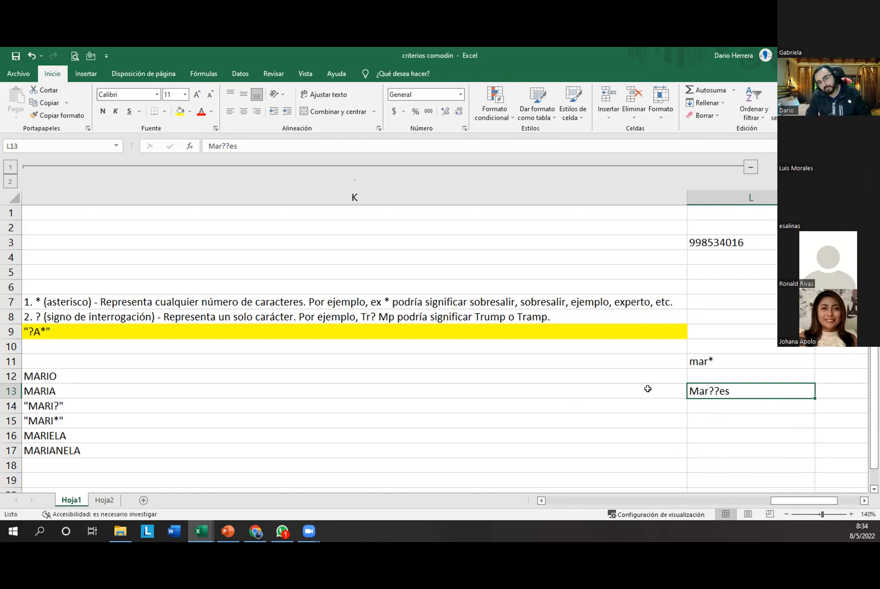
# Step: Open Format Cells for L13 on the Personalizada category and select the # ?/? fraction code
pyautogui.click(463, 129)
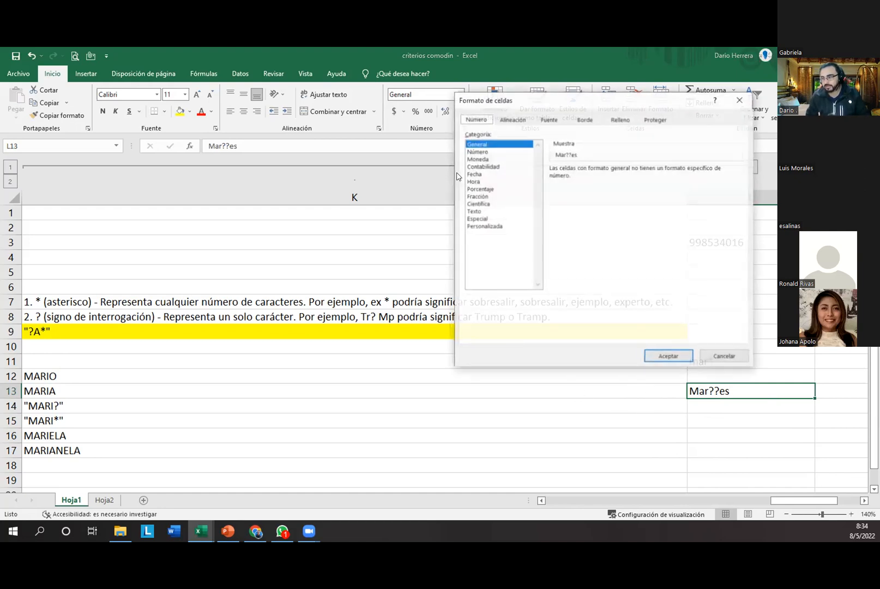
pyautogui.click(484, 226)
pyautogui.moveTo(738, 201); pyautogui.dragTo(740, 233)
pyautogui.click(561, 204)
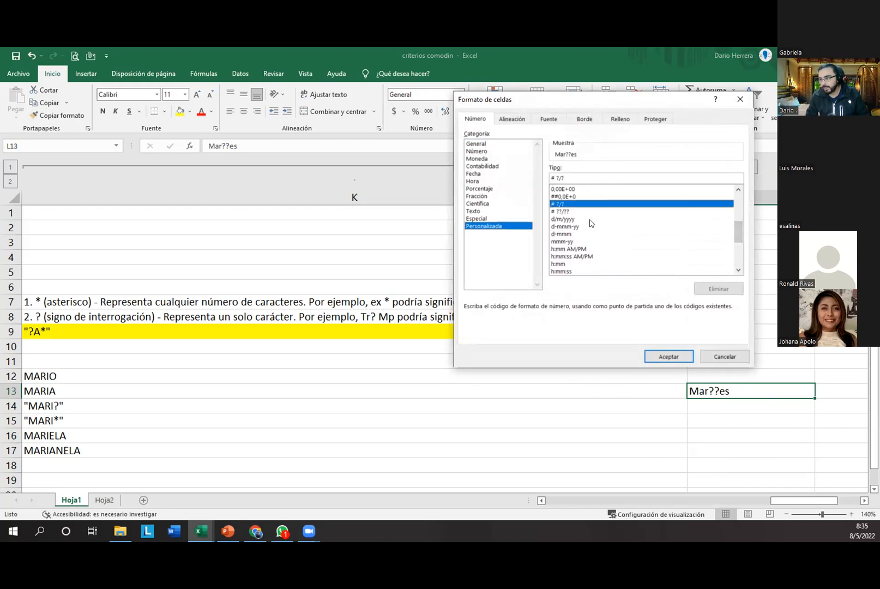
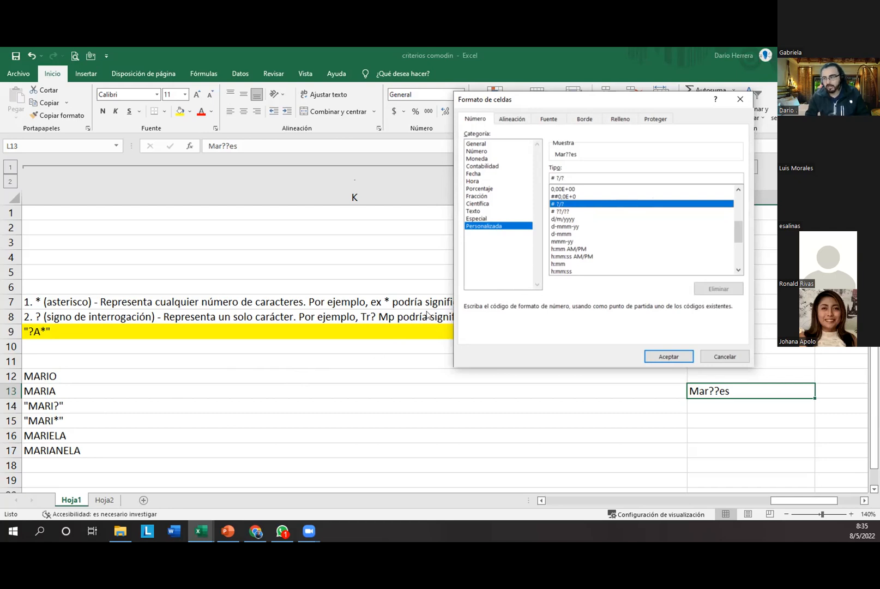
# Step: Cancel the Format Cells dialog so L13 keeps its original format
pyautogui.click(348, 241)
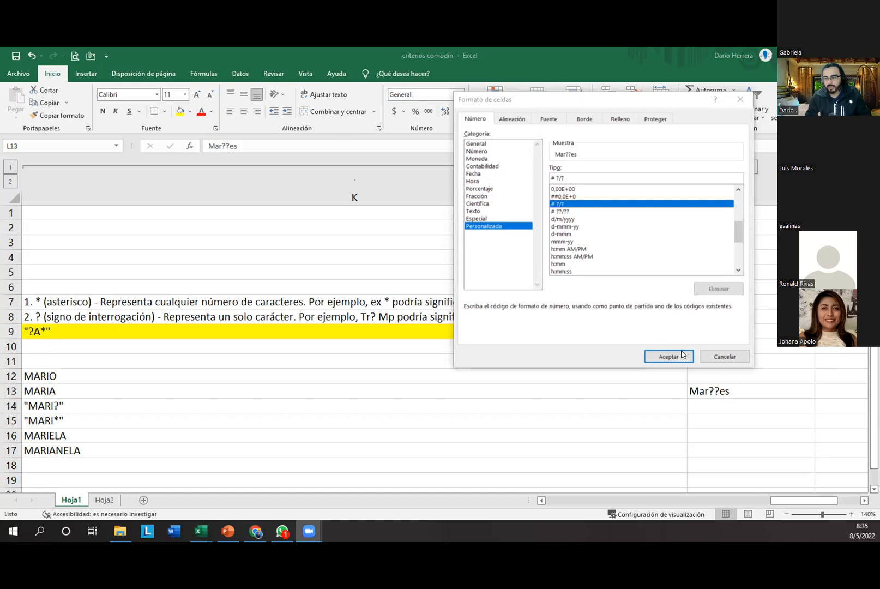
pyautogui.click(708, 357)
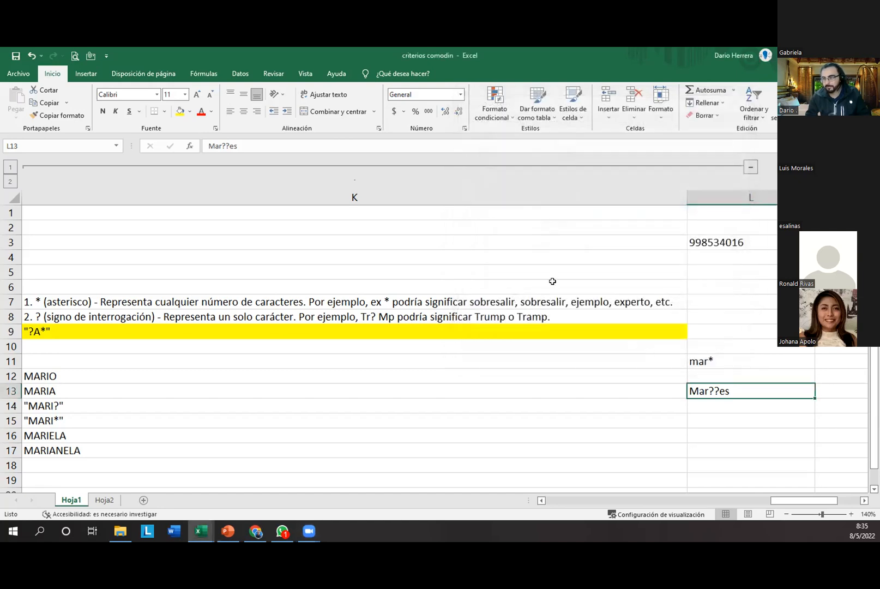
pyautogui.click(329, 94)
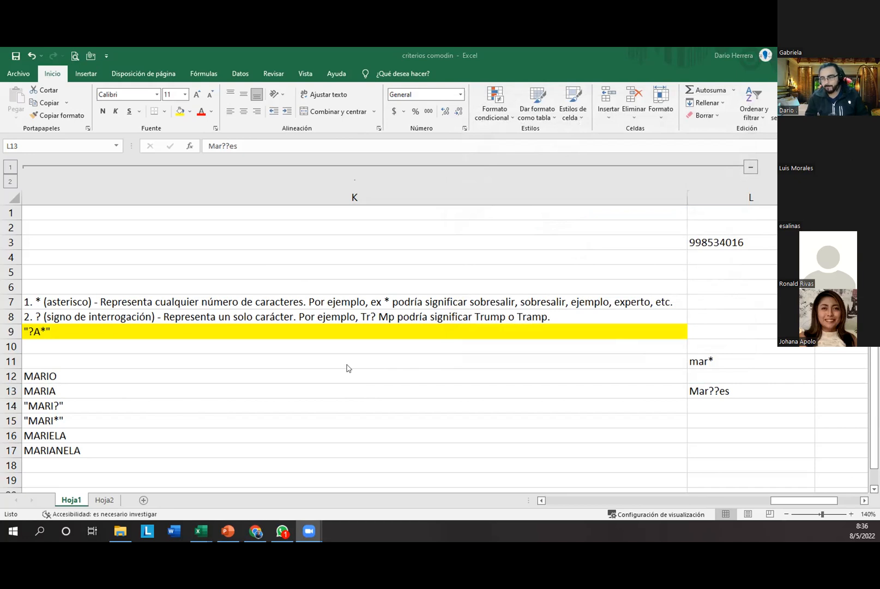
# Step: Glance at the Conditional Formatting examples workbook, then return to criterios comodin's Hoja2 sheet
pyautogui.moveTo(200, 536)
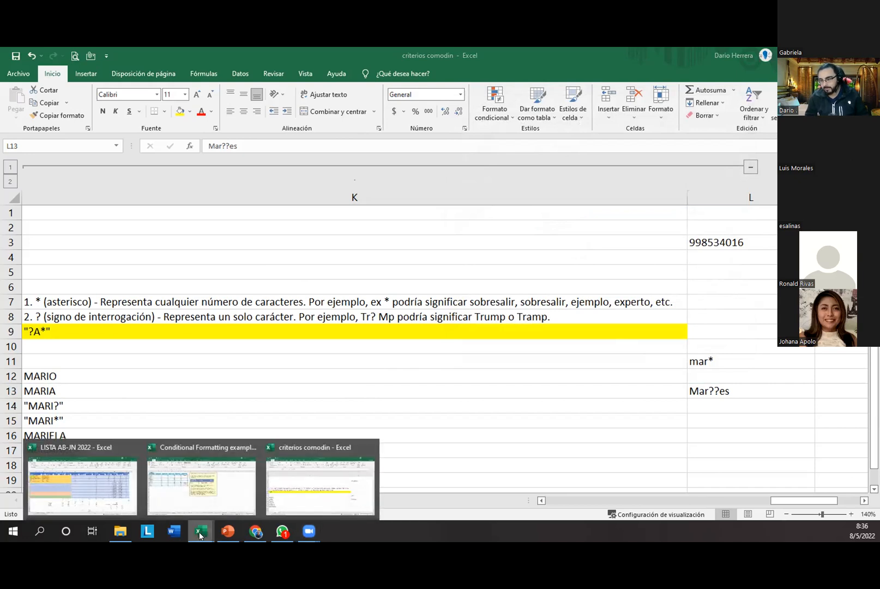
pyautogui.click(213, 485)
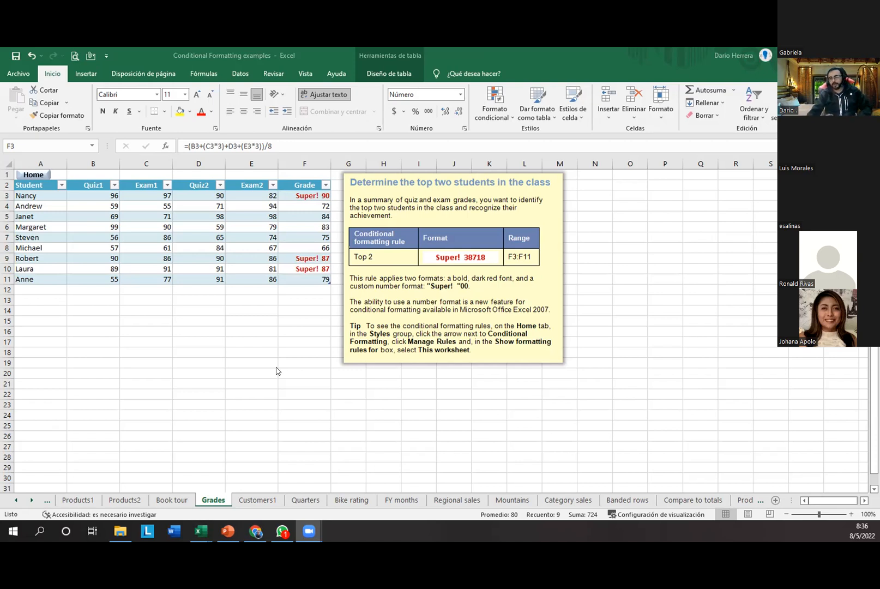
pyautogui.moveTo(203, 532)
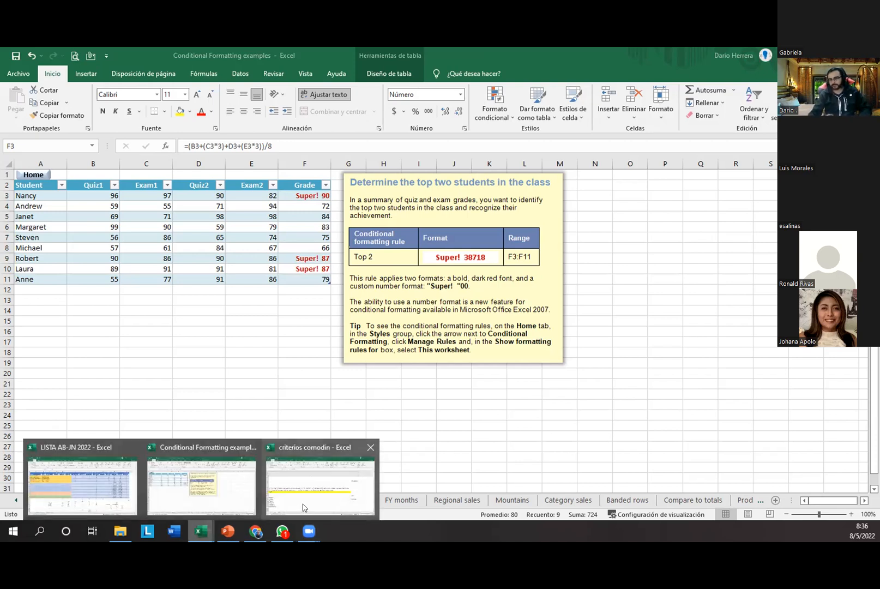
pyautogui.click(303, 508)
pyautogui.click(104, 500)
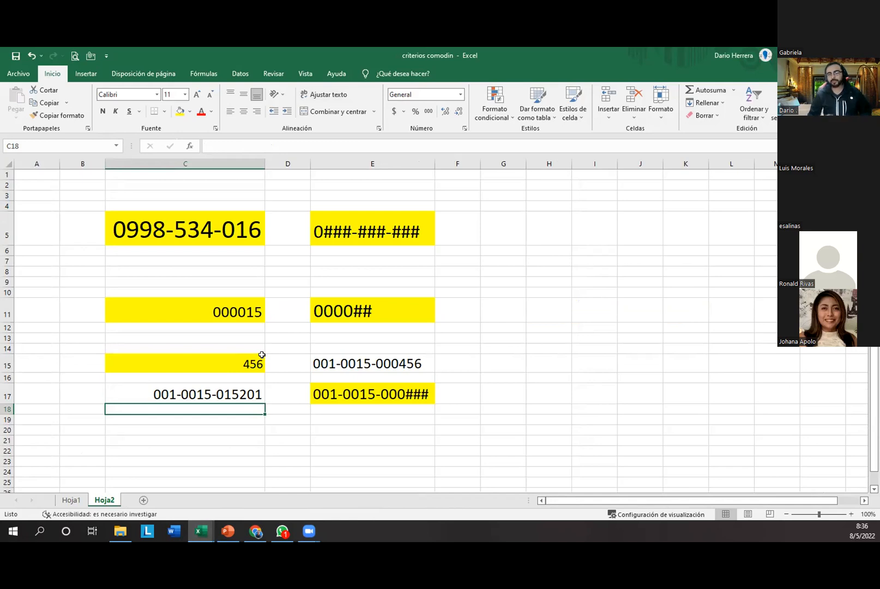
# Step: Edit E17's pattern text, replacing 15 with ## so it reads 001-00##-000###
pyautogui.click(368, 388)
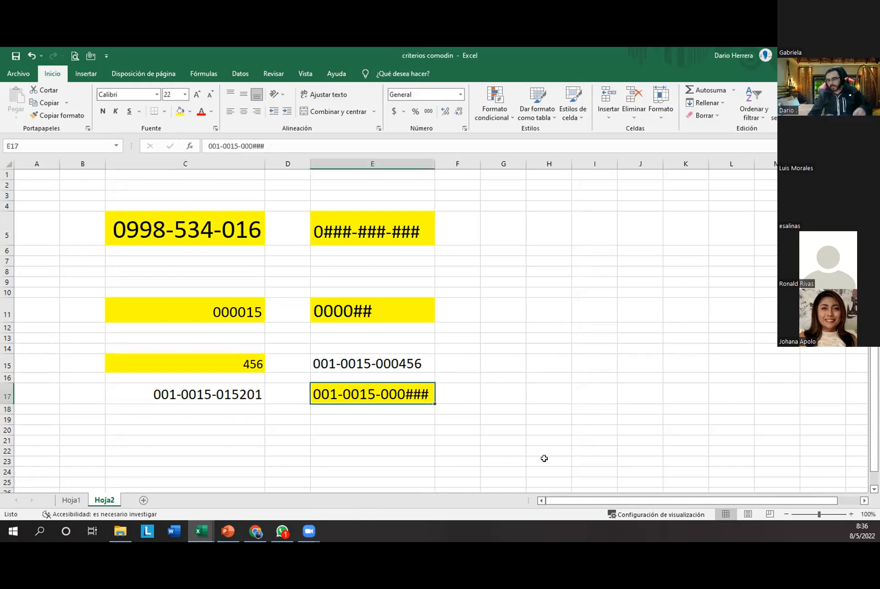
pyautogui.press('F2')
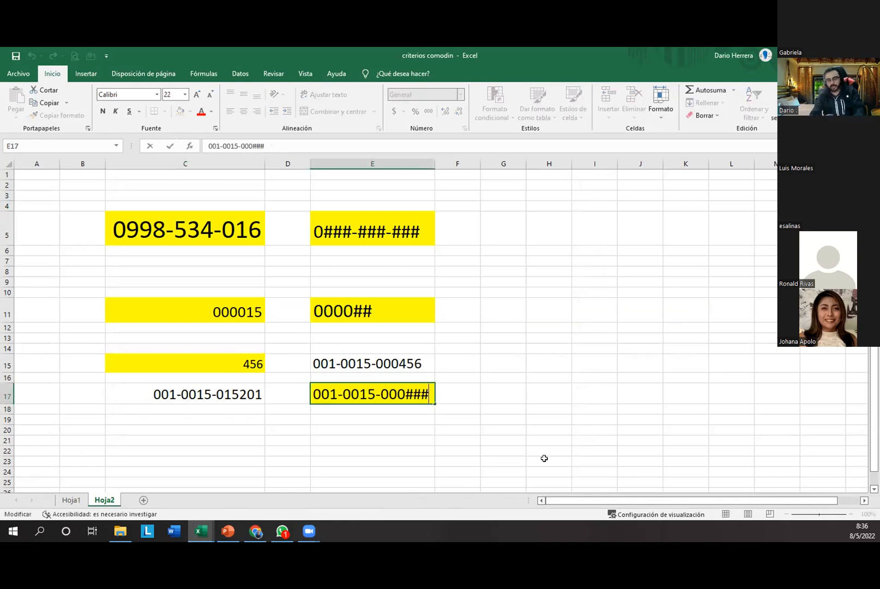
pyautogui.press('Left')
pyautogui.press('Left')
pyautogui.press('Left')
pyautogui.press('Left')
pyautogui.press('Left')
pyautogui.press('Left')
pyautogui.press('Left')
pyautogui.press('Left')
pyautogui.press('Left')
pyautogui.press('Left')
pyautogui.press('Left')
pyautogui.press('Left')
pyautogui.press('Left')
pyautogui.press('Left')
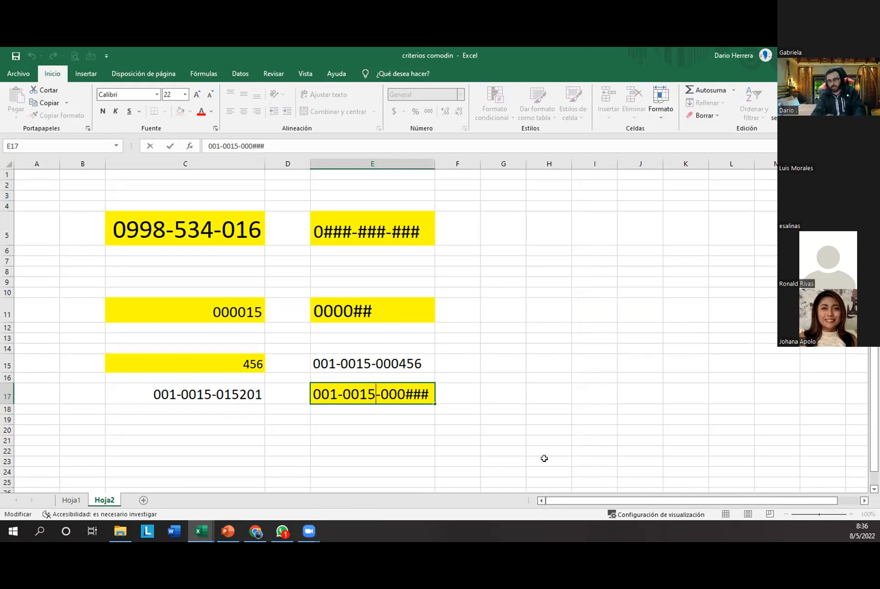
pyautogui.press('Right')
pyautogui.hotkey('shift', 'Right')
pyautogui.press('Right')
pyautogui.press('Right')
pyautogui.press('Right')
pyautogui.press('Right')
pyautogui.press('Right')
pyautogui.press('Left')
pyautogui.hotkey('shift', 'Right')
pyautogui.hotkey('shift', 'Right')
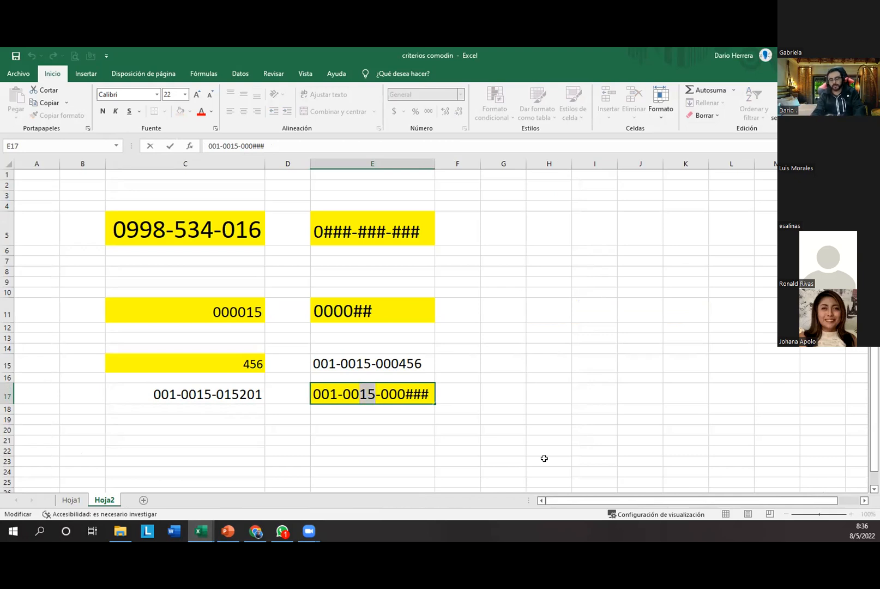
pyautogui.write('##')
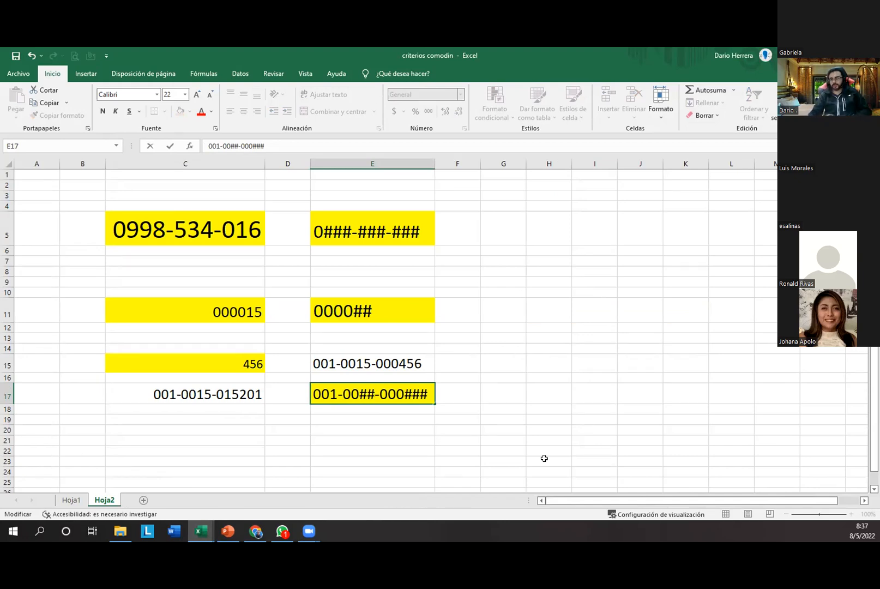
pyautogui.click(346, 421)
pyautogui.click(360, 397)
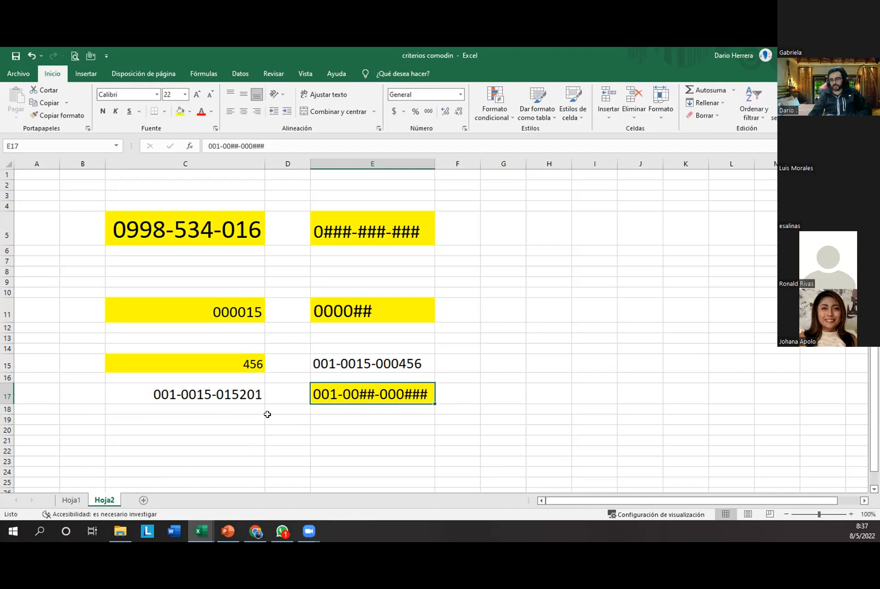
pyautogui.click(234, 397)
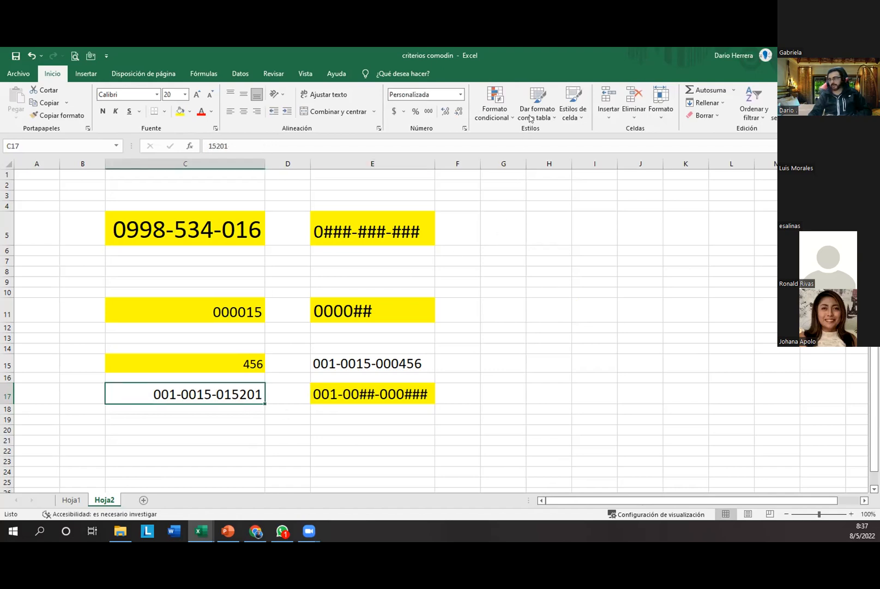
# Step: Change C17's custom number format code to 001-00##-000###, replacing 15 with ##
pyautogui.click(461, 94)
pyautogui.click(452, 376)
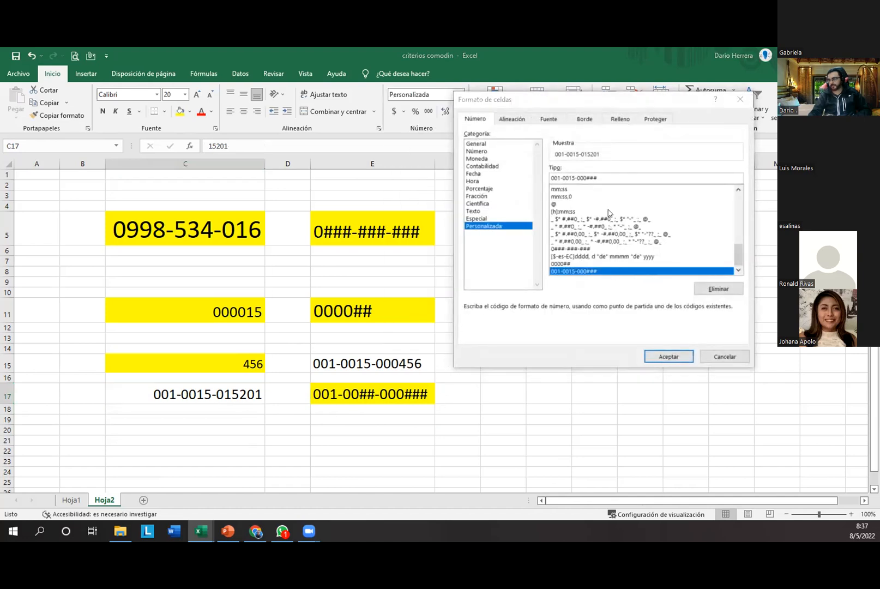
pyautogui.click(574, 270)
pyautogui.click(703, 179)
pyautogui.press('Left')
pyautogui.press('Left')
pyautogui.press('Left')
pyautogui.press('Left')
pyautogui.press('Left')
pyautogui.press('Left')
pyautogui.press('Left')
pyautogui.hotkey('shift', 'Left')
pyautogui.hotkey('shift', 'Left')
pyautogui.write('##')
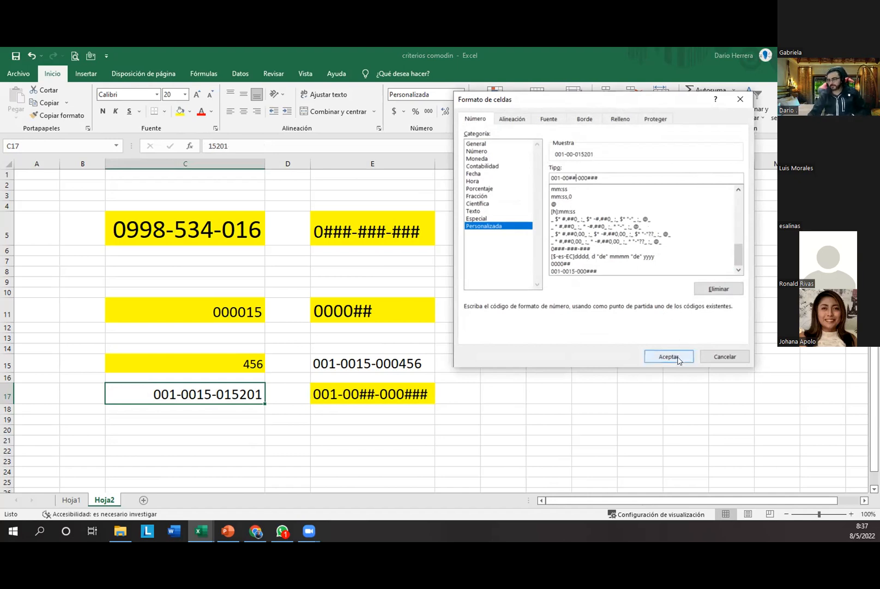
pyautogui.click(668, 356)
pyautogui.click(234, 440)
pyautogui.click(226, 401)
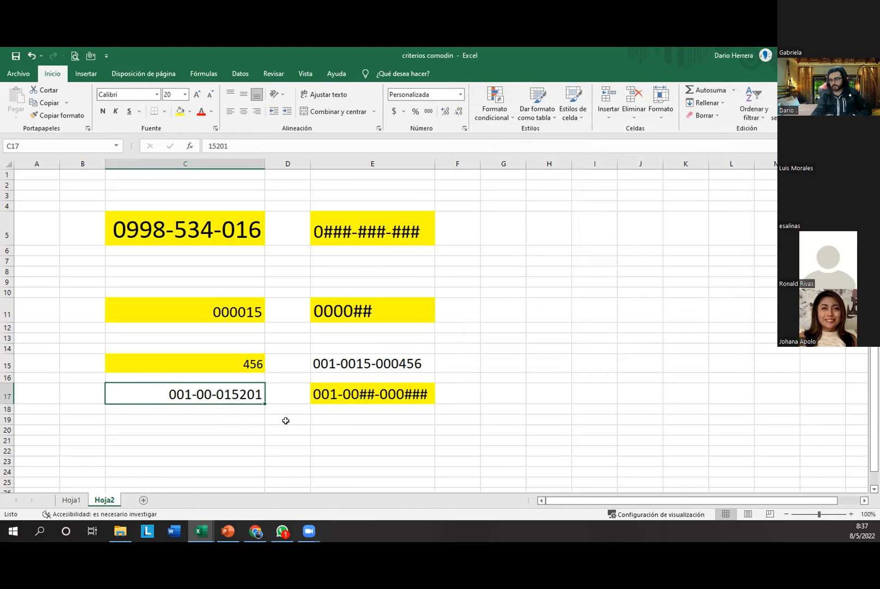
# Step: Enter 15-34 in C17 and compare it with the E17 pattern
pyautogui.write('15-')
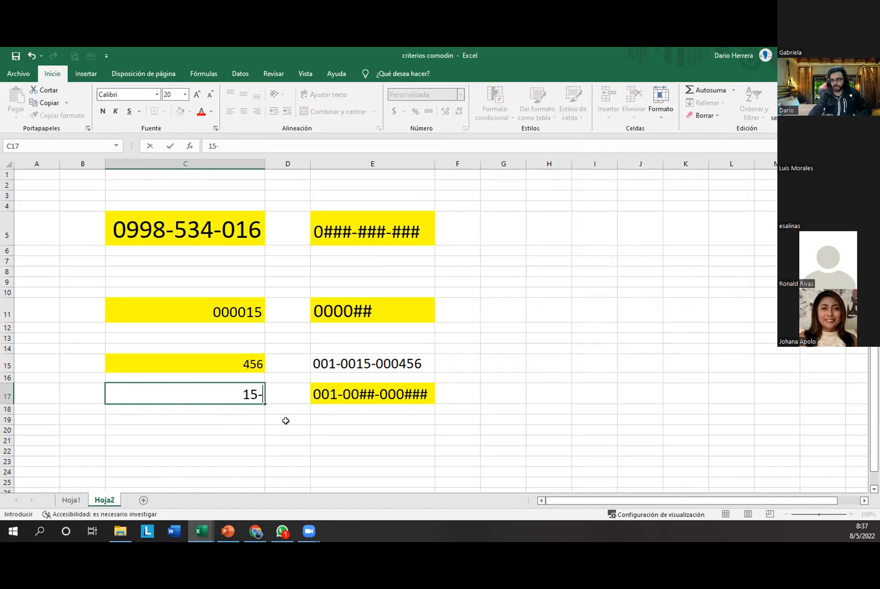
pyautogui.write('34')
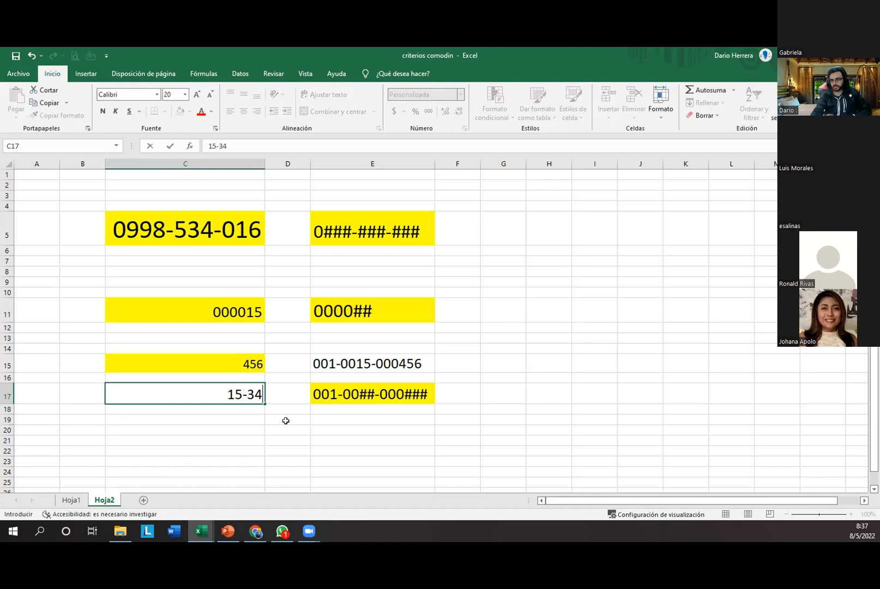
pyautogui.press('Return')
pyautogui.press('Up')
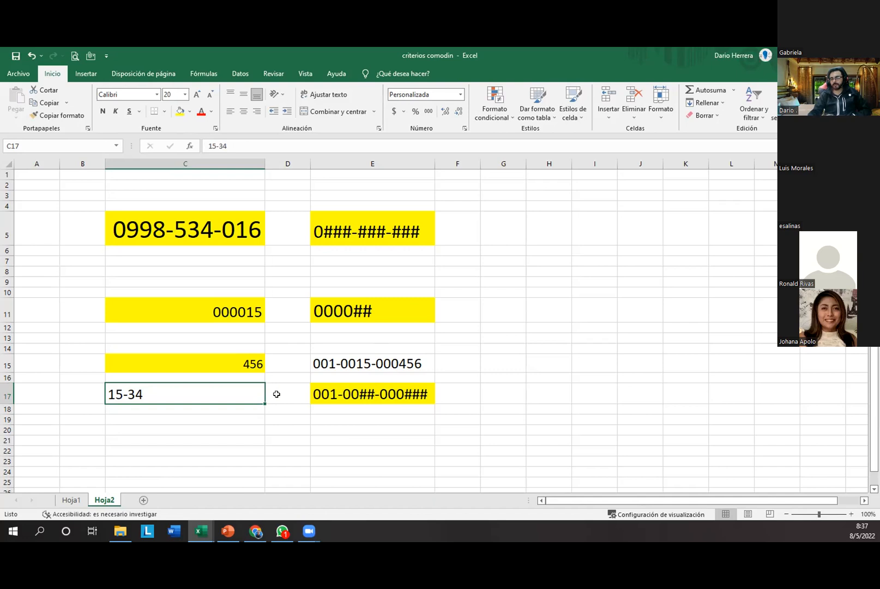
pyautogui.click(328, 390)
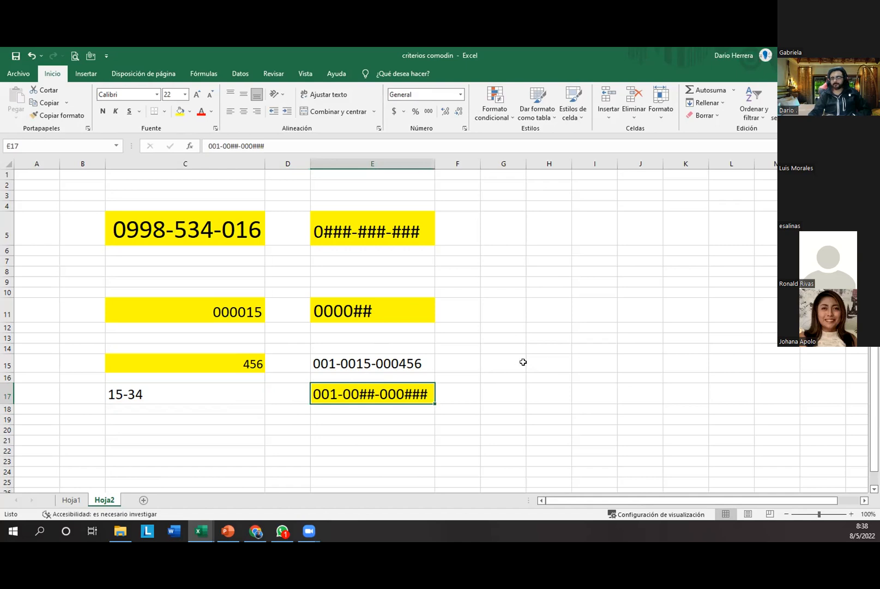
pyautogui.click(532, 385)
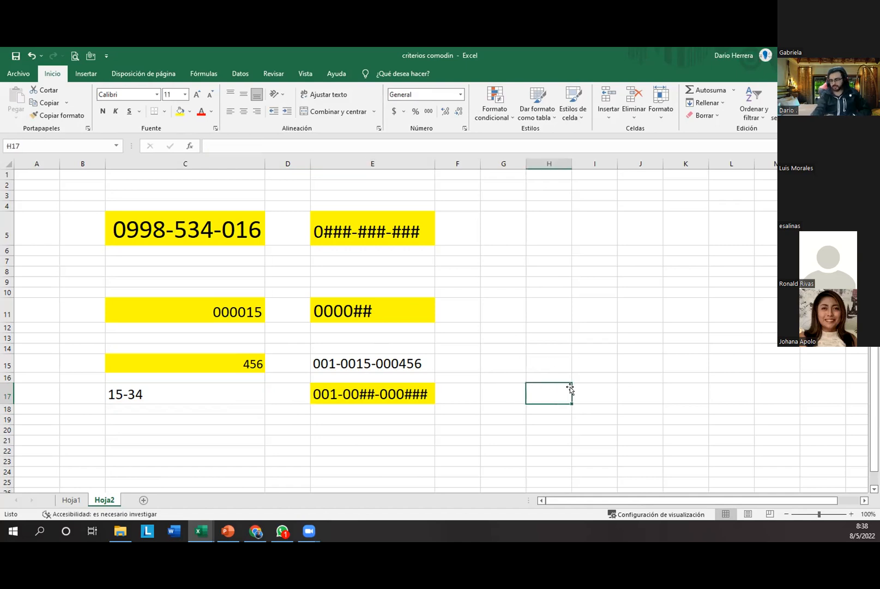
pyautogui.write('15')
pyautogui.press('Tab')
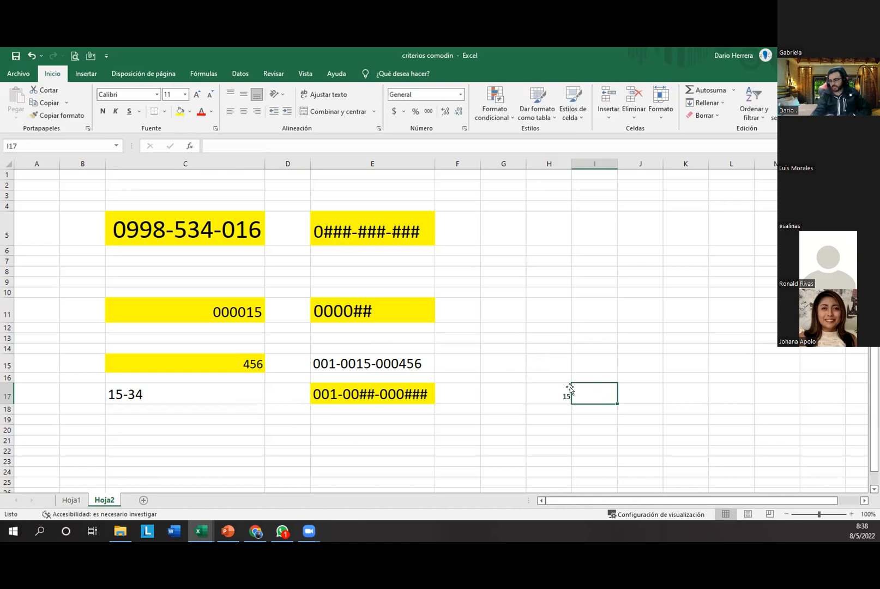
pyautogui.write('324')
pyautogui.press('Return')
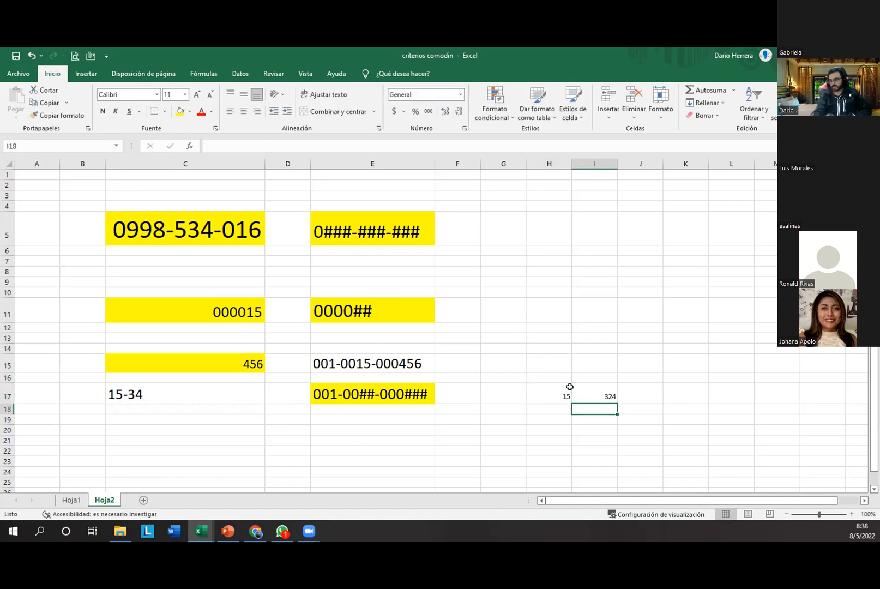
pyautogui.press('Right')
pyautogui.press('Up')
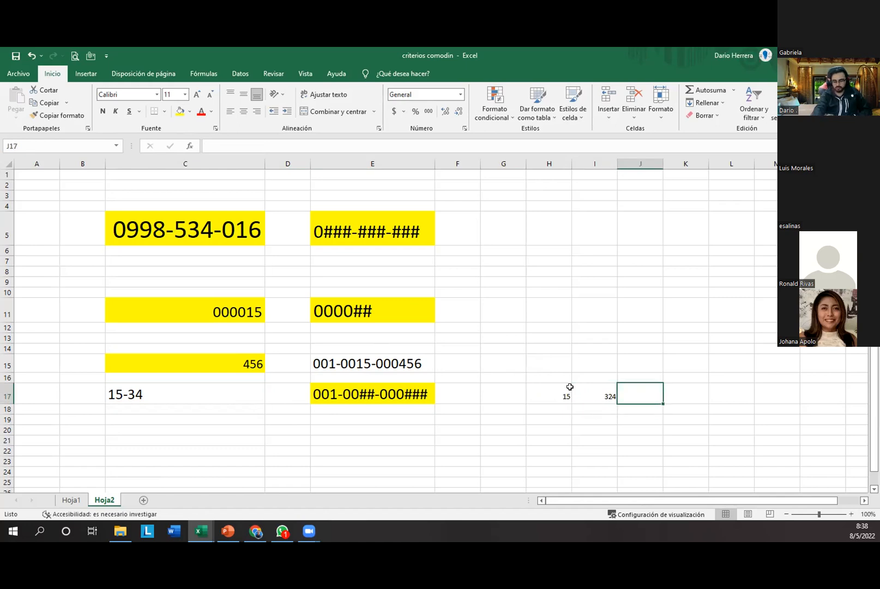
pyautogui.write('=')
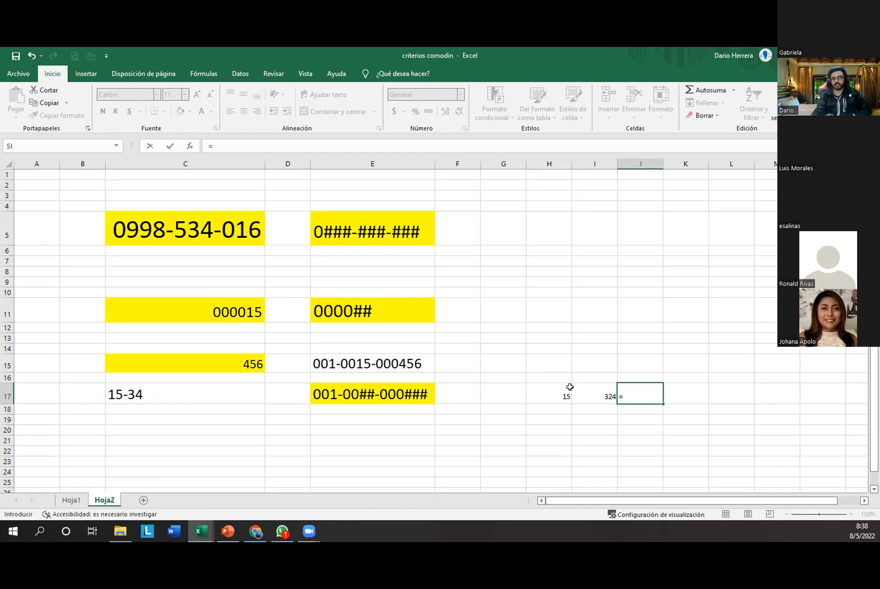
pyautogui.press('Escape')
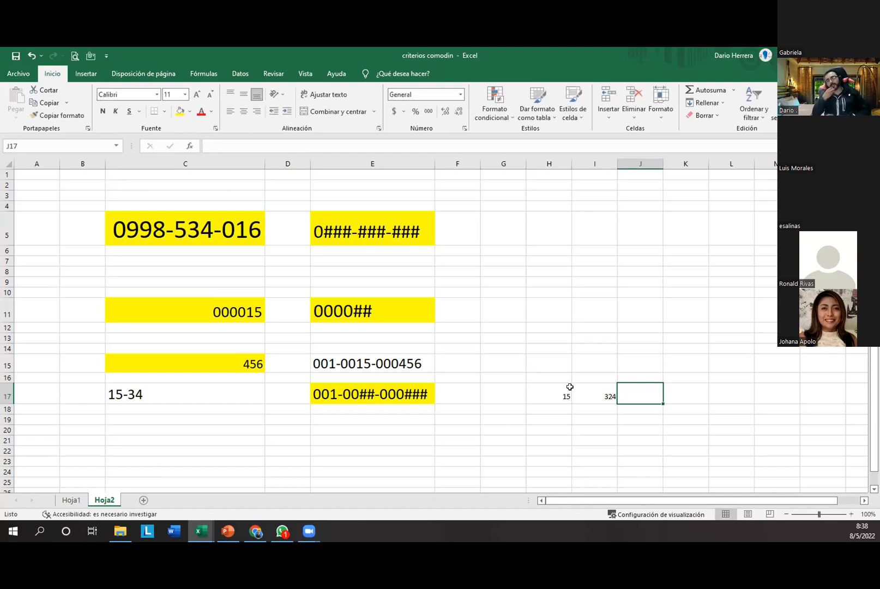
pyautogui.click(645, 162)
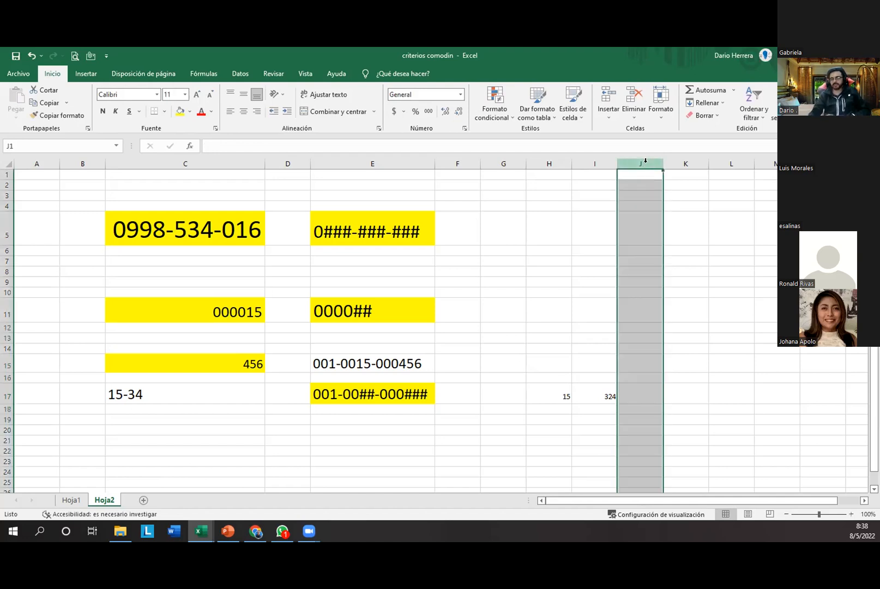
pyautogui.click(550, 162)
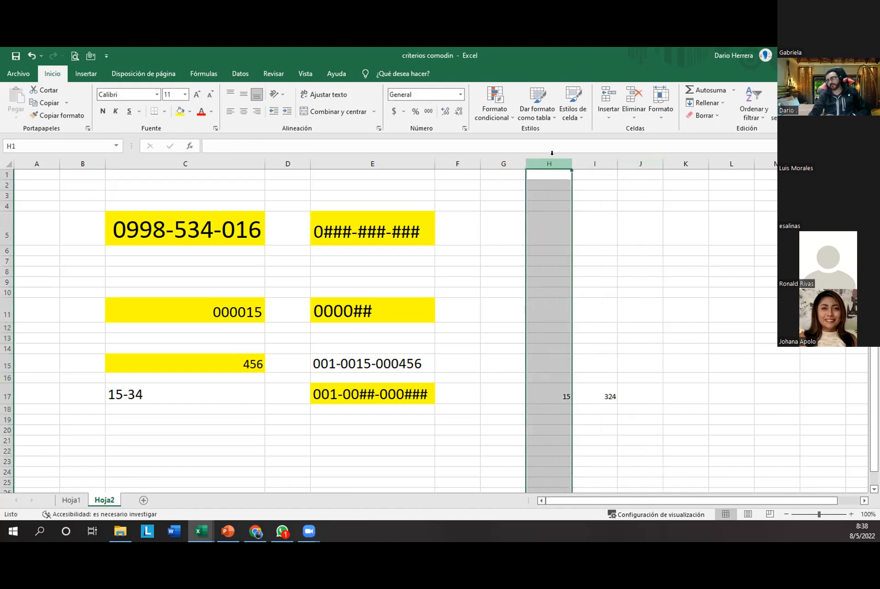
pyautogui.click(597, 161)
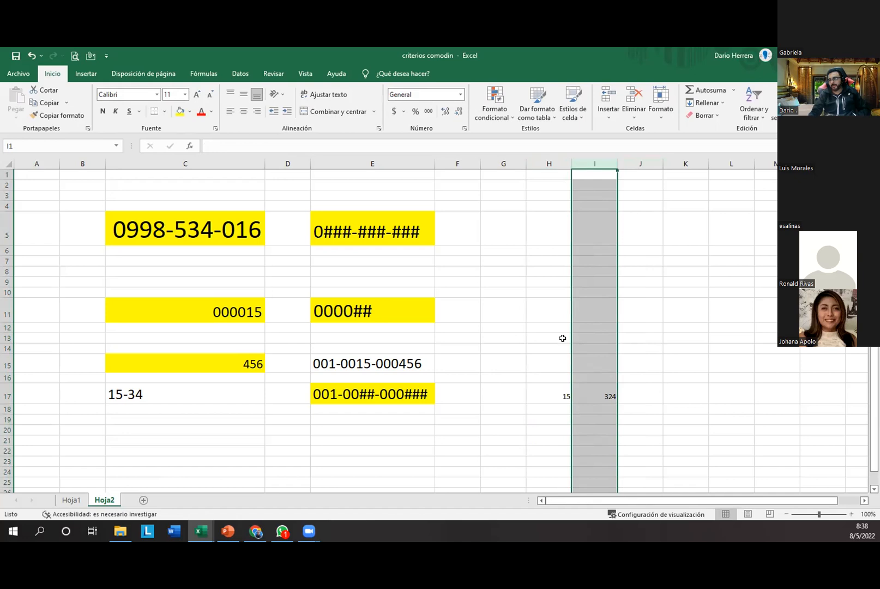
pyautogui.click(522, 338)
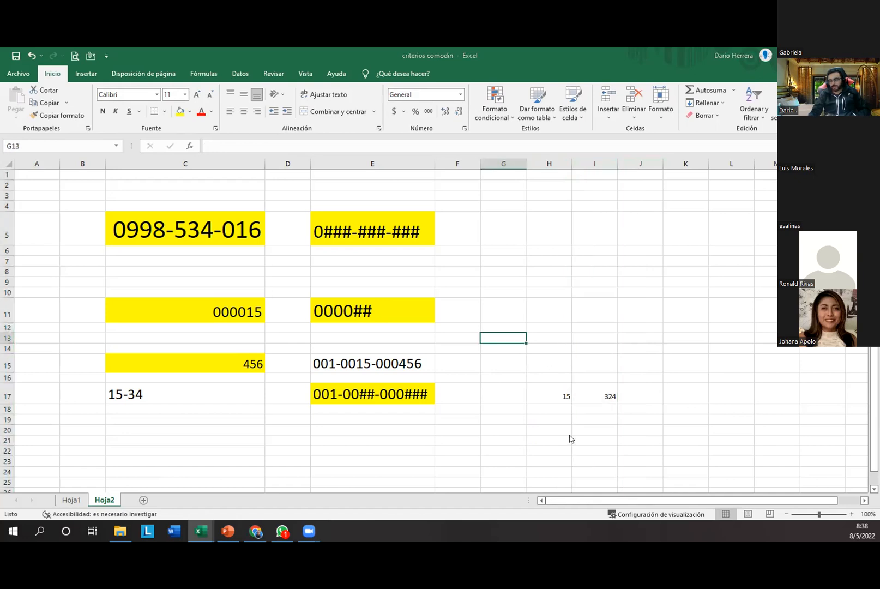
pyautogui.click(592, 489)
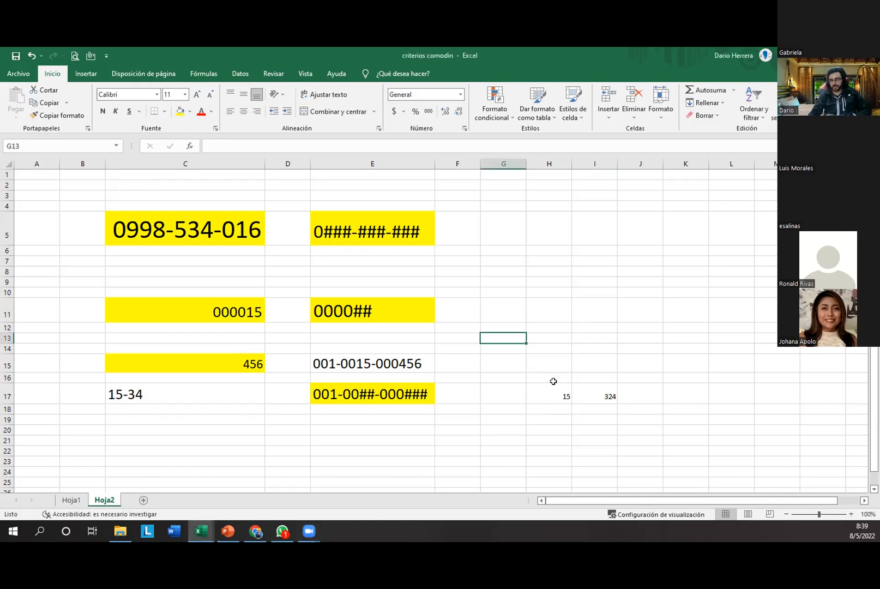
pyautogui.click(528, 390)
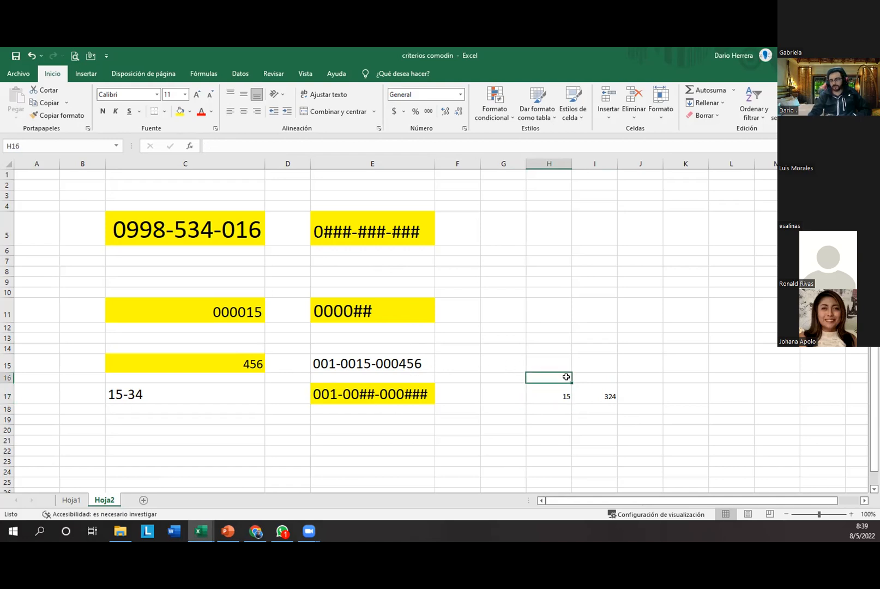
pyautogui.click(588, 393)
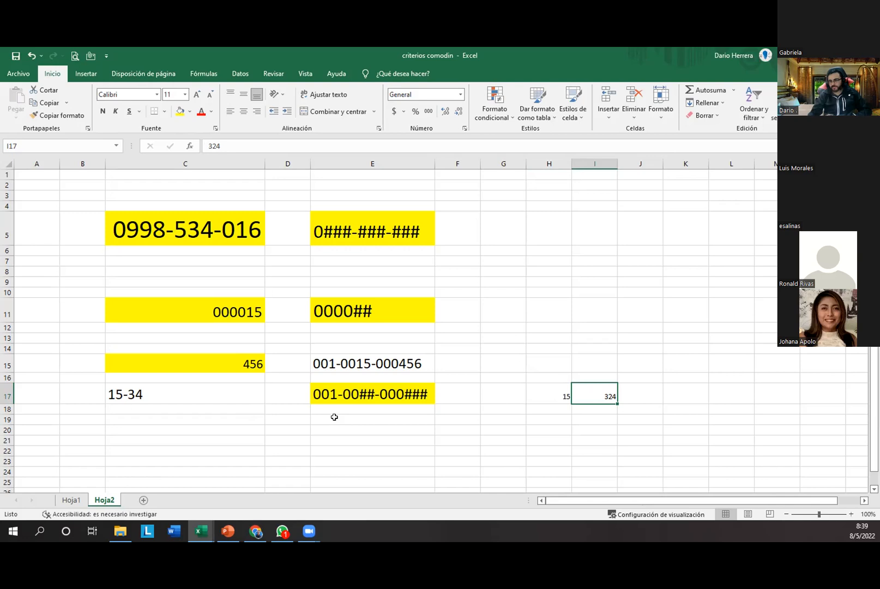
pyautogui.click(334, 417)
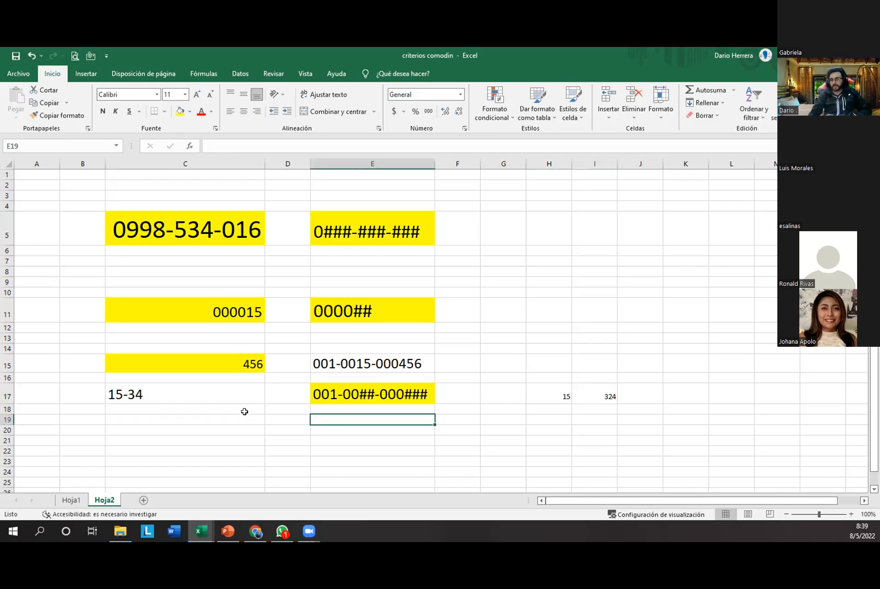
# Step: In the Conditional Formatting examples workbook, inspect the Grade formulas and statistics in F3:F11
pyautogui.click(201, 532)
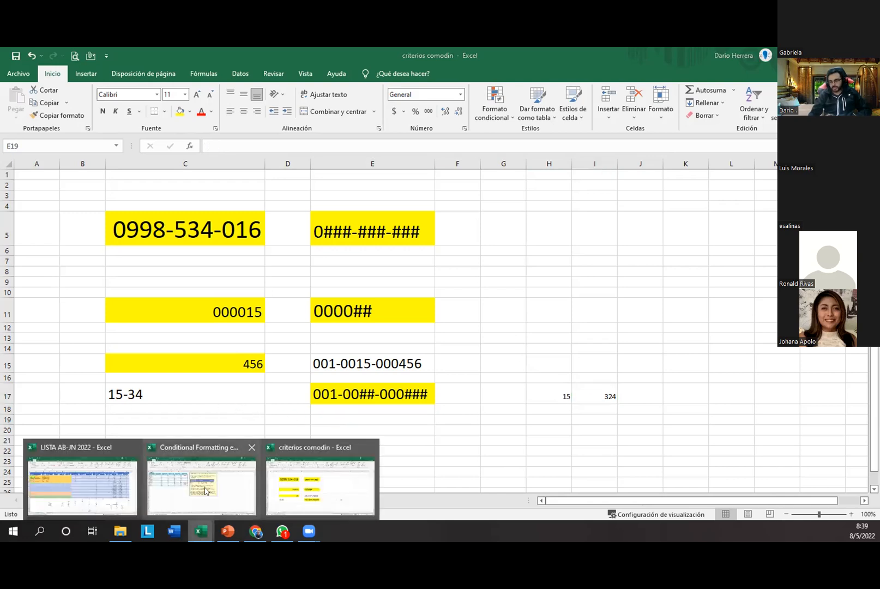
pyautogui.click(205, 490)
pyautogui.moveTo(304, 193); pyautogui.dragTo(304, 283)
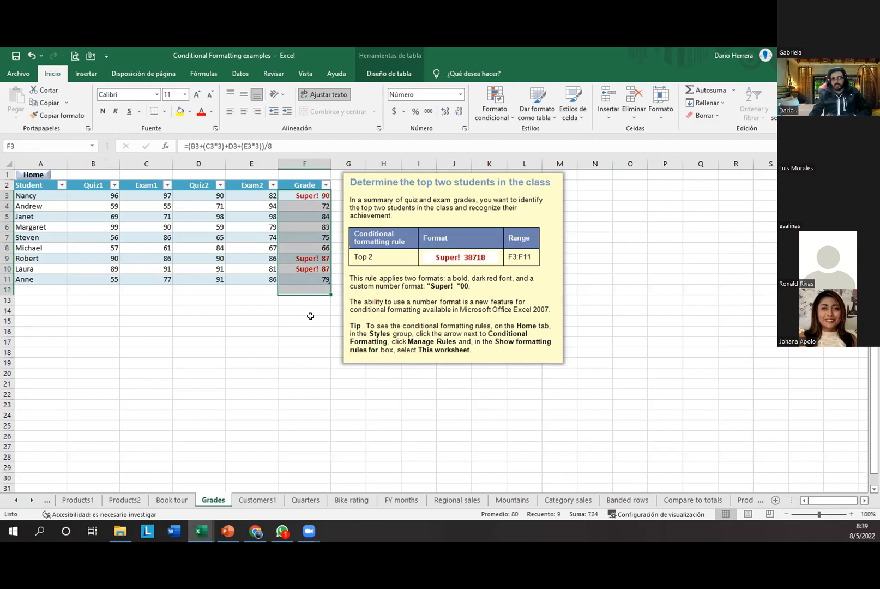
pyautogui.click(310, 317)
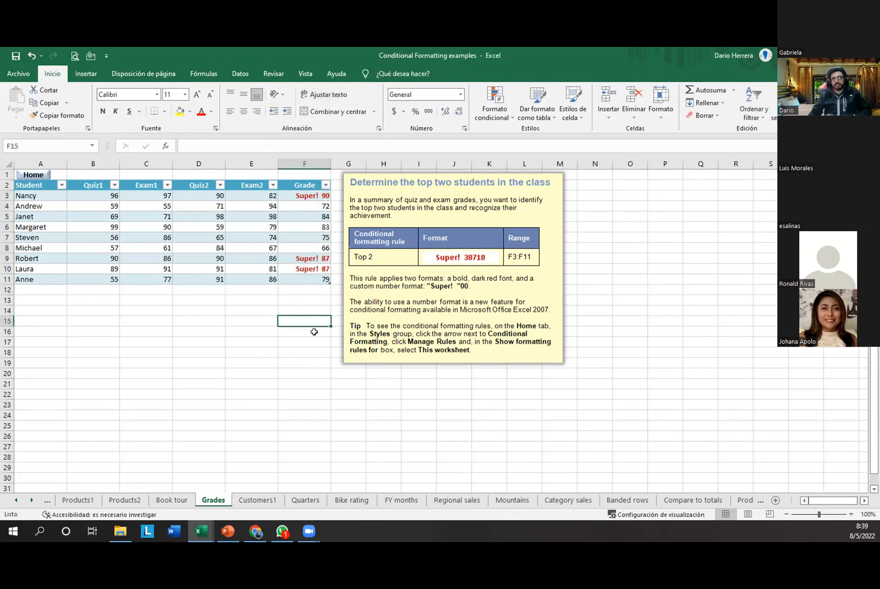
pyautogui.click(315, 210)
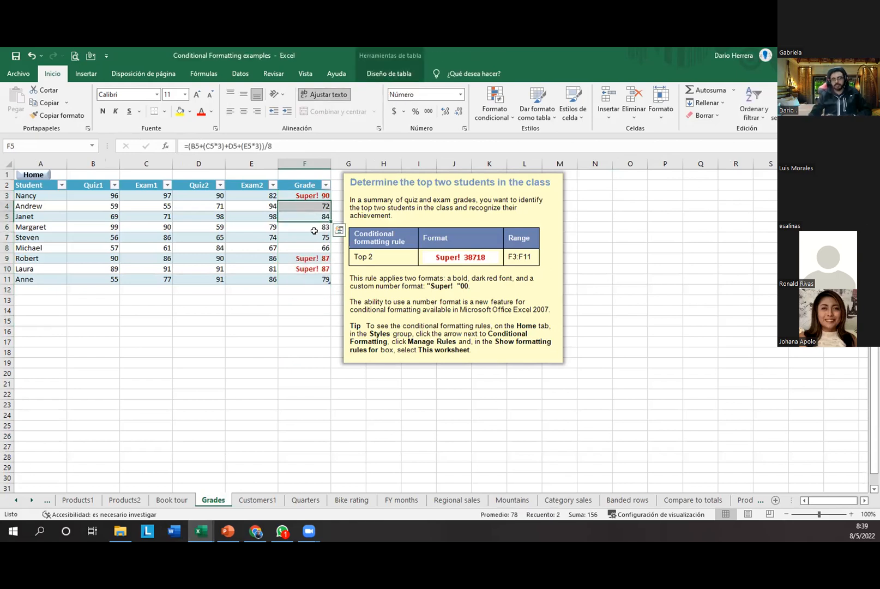
pyautogui.click(314, 233)
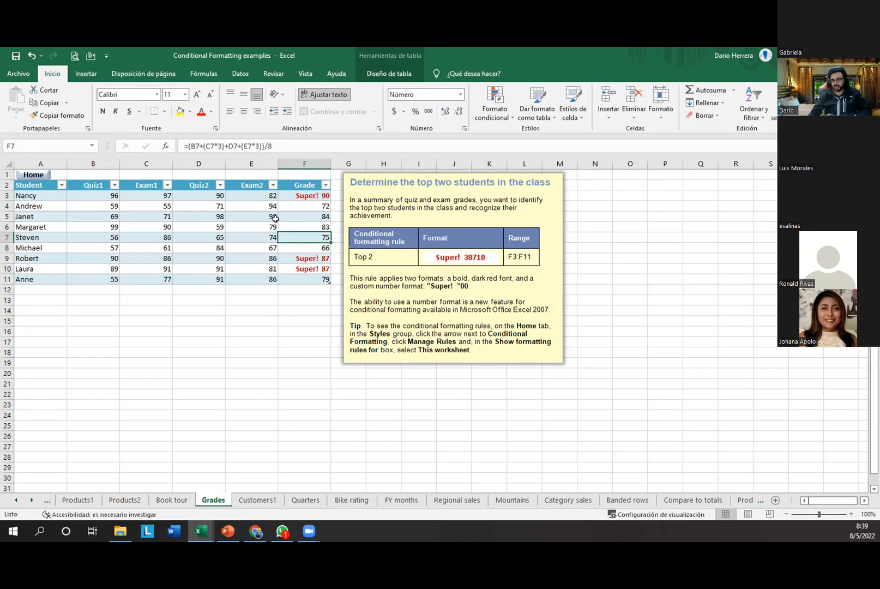
pyautogui.moveTo(302, 193); pyautogui.dragTo(316, 276)
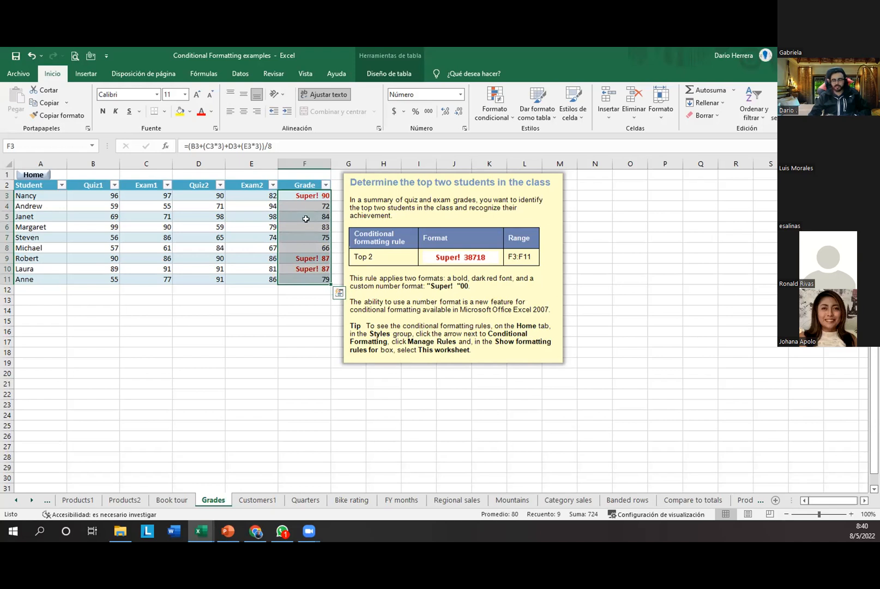
# Step: Change C5's Exam1 score to 85 so F5 shows Super! 90, then show Customers1
pyautogui.click(215, 217)
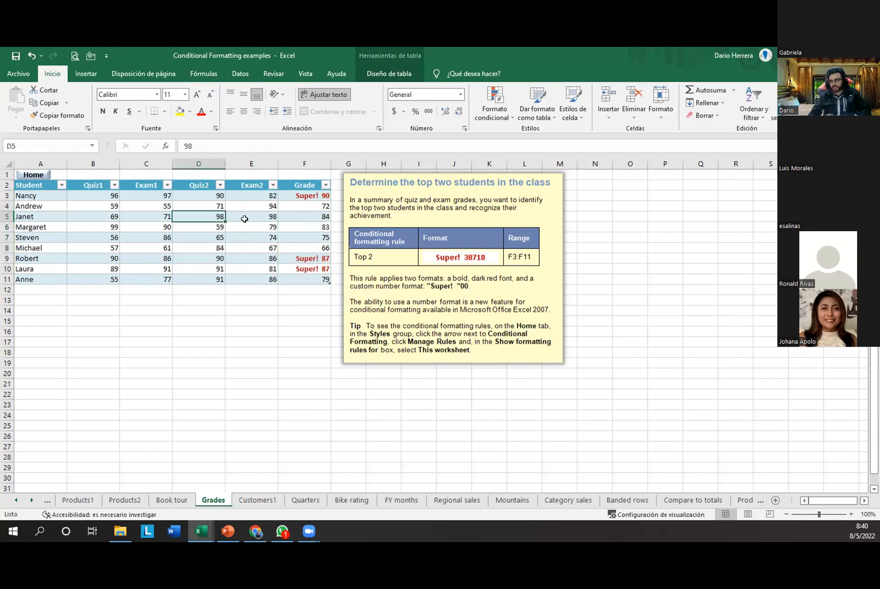
pyautogui.click(159, 214)
pyautogui.write('85')
pyautogui.press('Return')
pyautogui.click(298, 213)
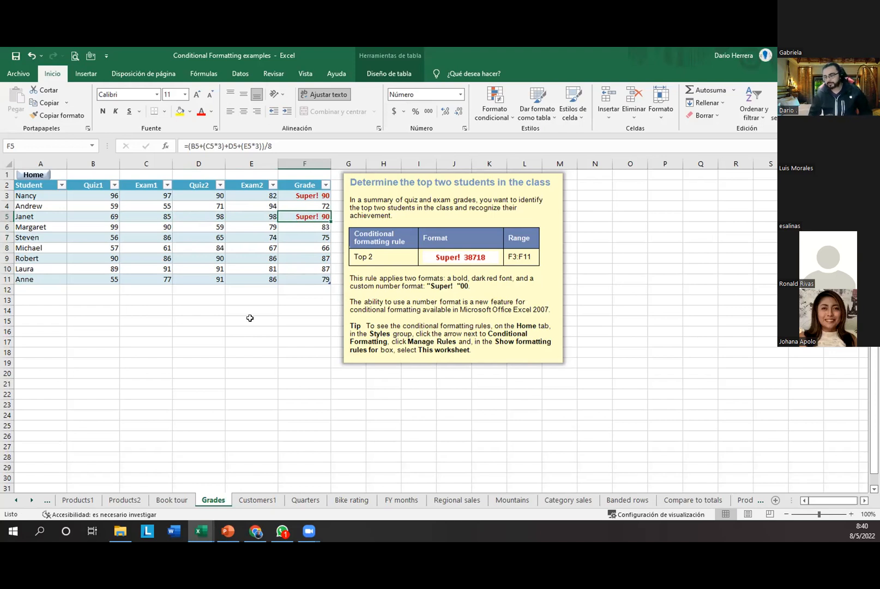
pyautogui.click(263, 500)
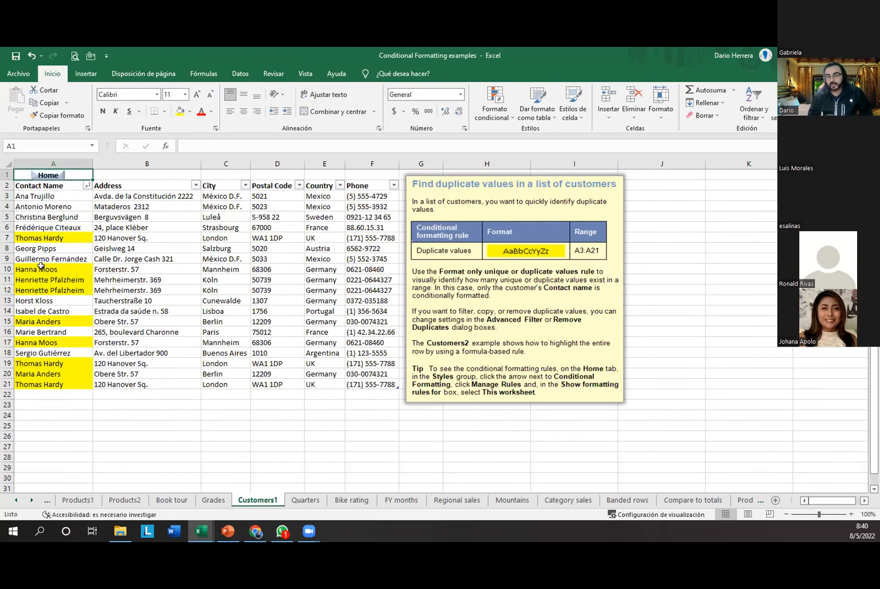
# Step: Start a Duplicate Values rule on contact names A3:A21, toggling between Unique and Duplicate
pyautogui.moveTo(67, 194); pyautogui.dragTo(65, 382)
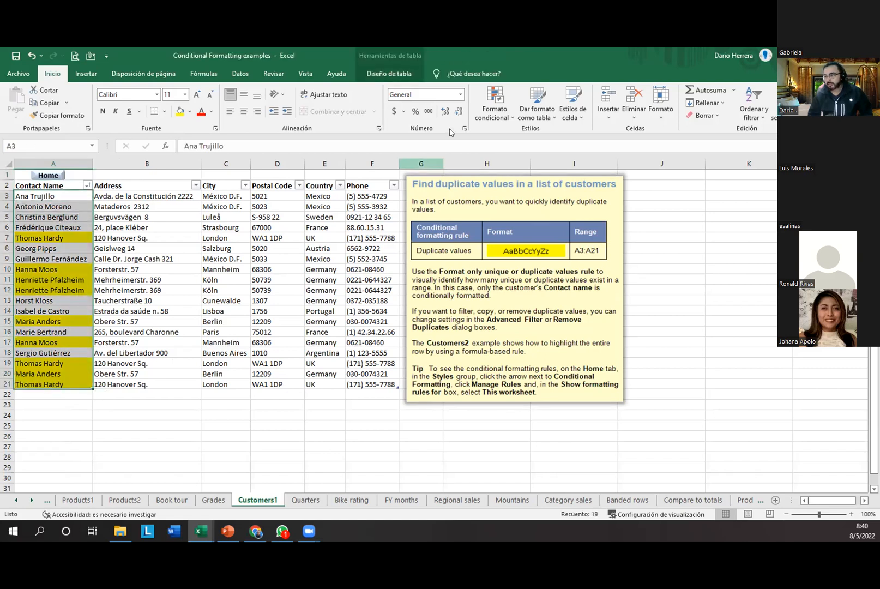
pyautogui.click(491, 112)
pyautogui.moveTo(489, 143)
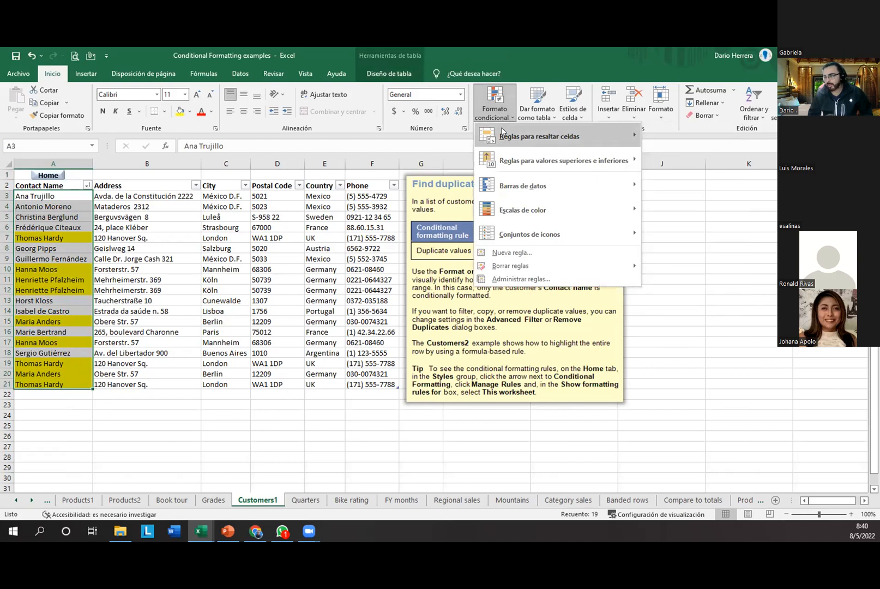
pyautogui.moveTo(577, 135)
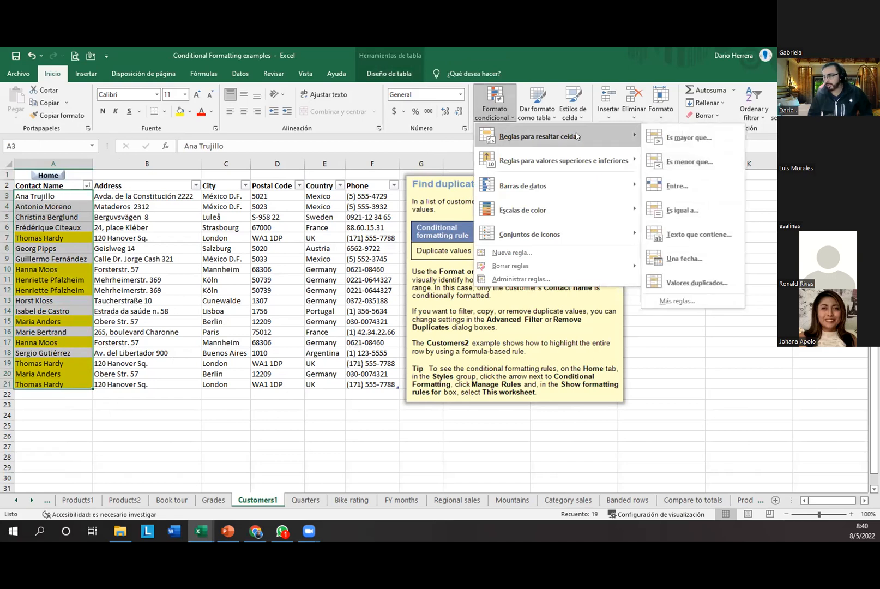
pyautogui.click(727, 279)
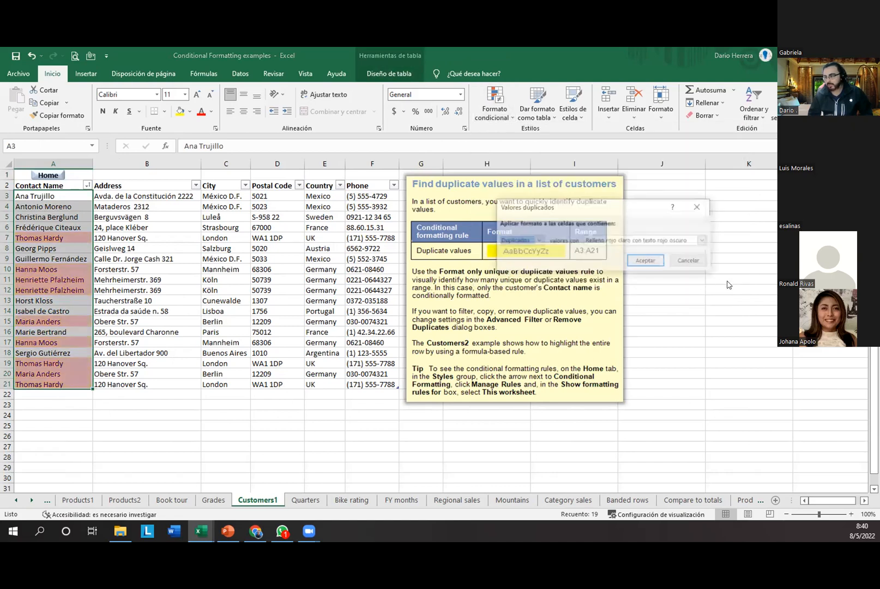
pyautogui.moveTo(586, 208); pyautogui.dragTo(337, 243)
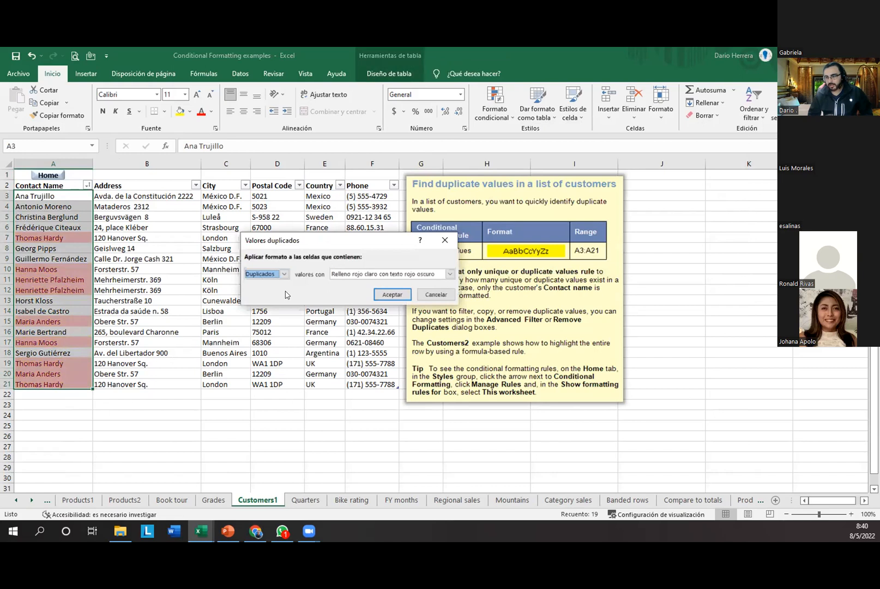
pyautogui.click(271, 275)
pyautogui.click(271, 290)
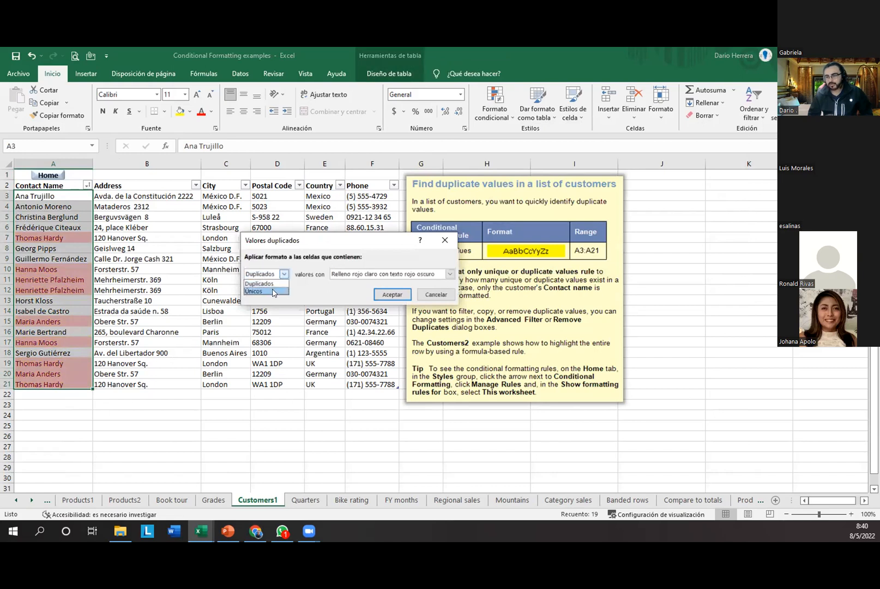
pyautogui.click(272, 276)
pyautogui.click(274, 284)
pyautogui.click(283, 274)
pyautogui.click(275, 290)
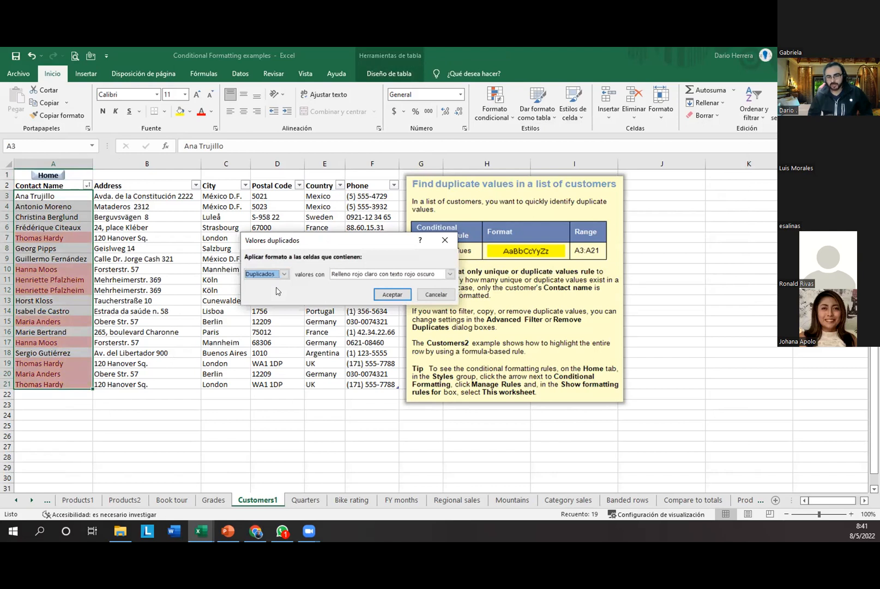
# Step: Review the highlight format list, cancel the rule, and move to the Quarters sheet
pyautogui.click(351, 274)
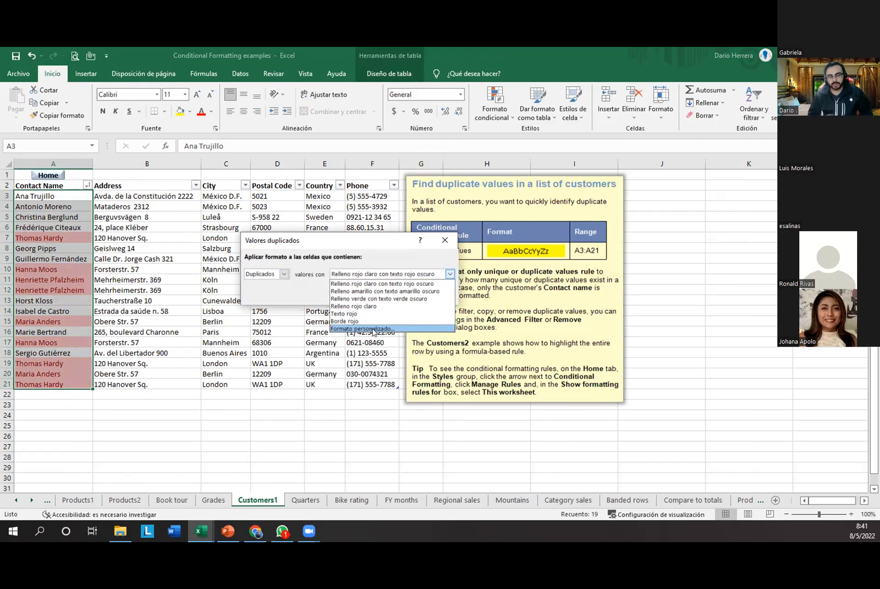
pyautogui.click(446, 242)
pyautogui.click(445, 241)
pyautogui.click(164, 248)
pyautogui.moveTo(82, 233); pyautogui.dragTo(71, 394)
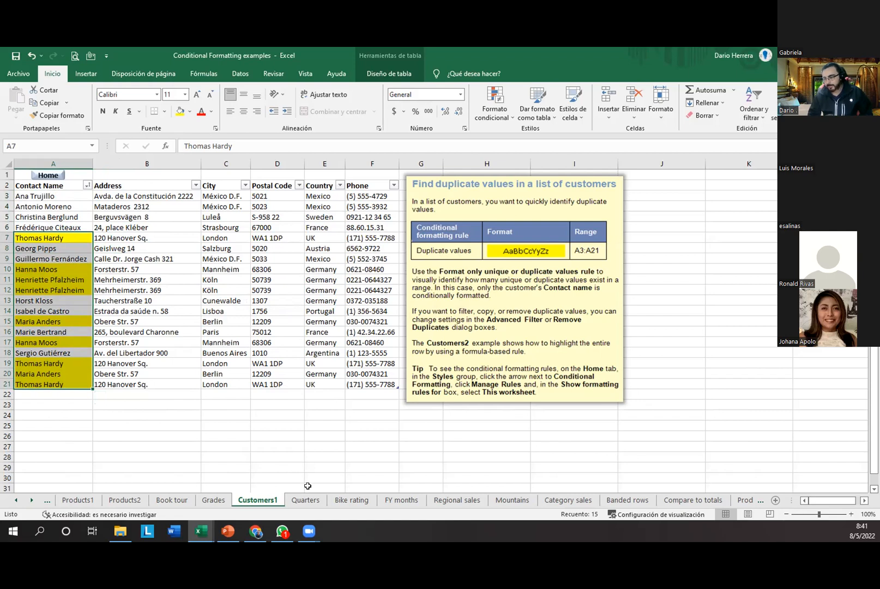
pyautogui.click(304, 503)
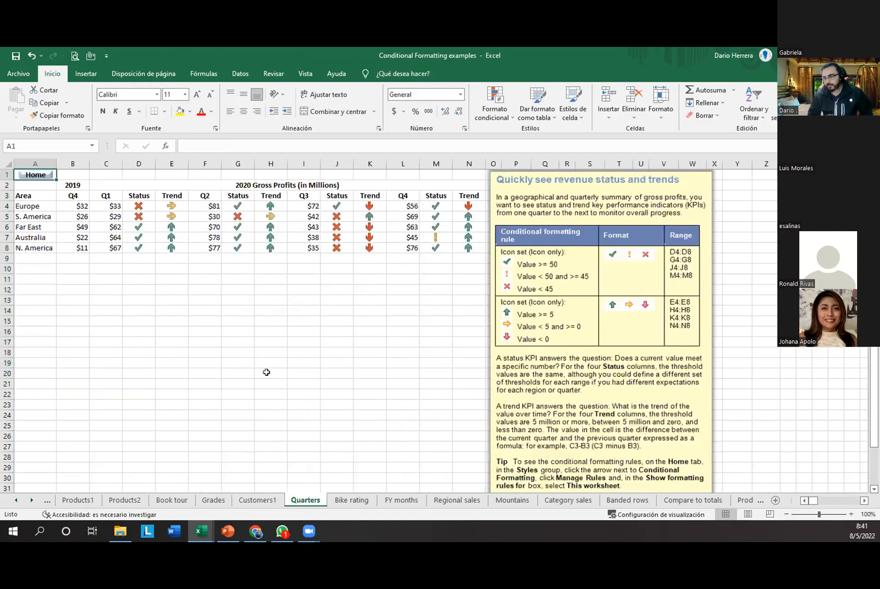
pyautogui.moveTo(267, 373); pyautogui.dragTo(258, 383)
pyautogui.moveTo(134, 205); pyautogui.dragTo(141, 248)
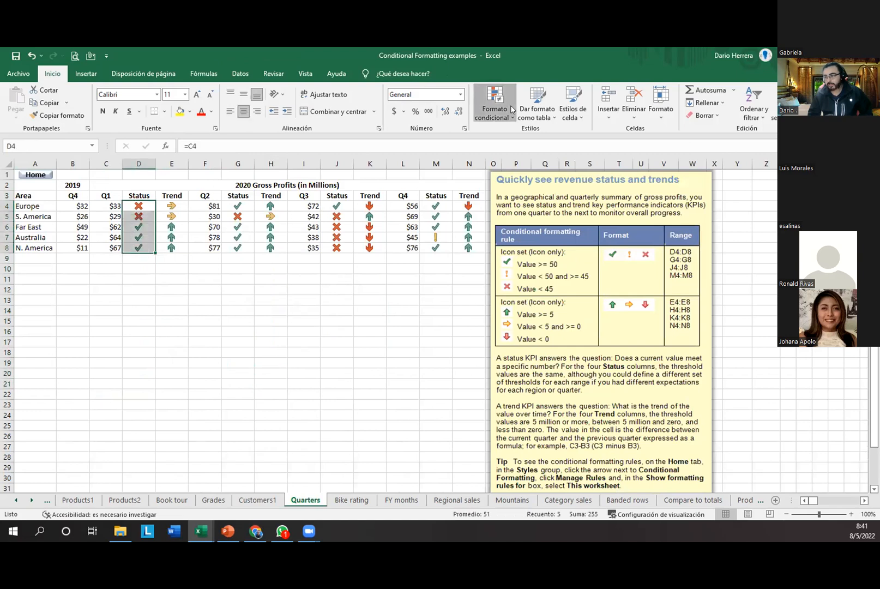
pyautogui.click(495, 106)
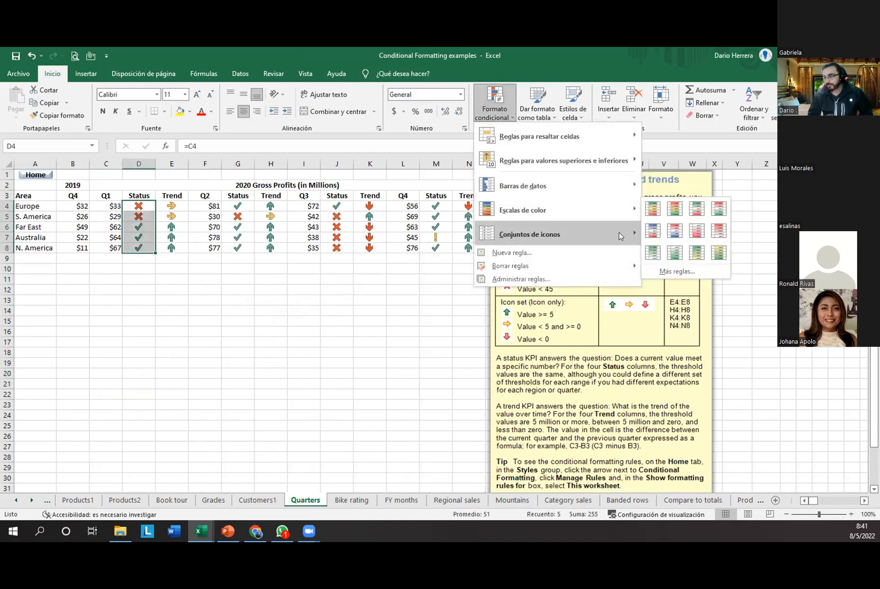
pyautogui.moveTo(621, 234)
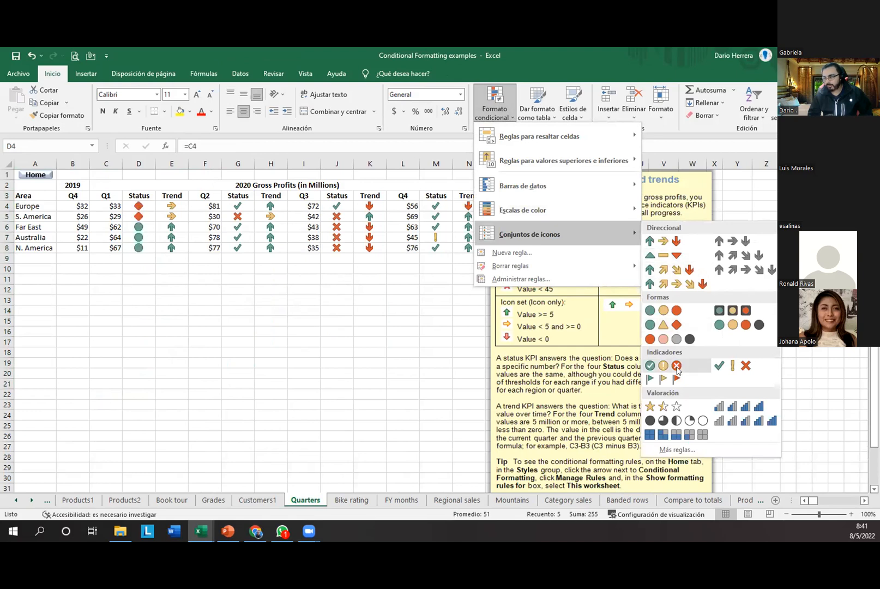
pyautogui.click(732, 365)
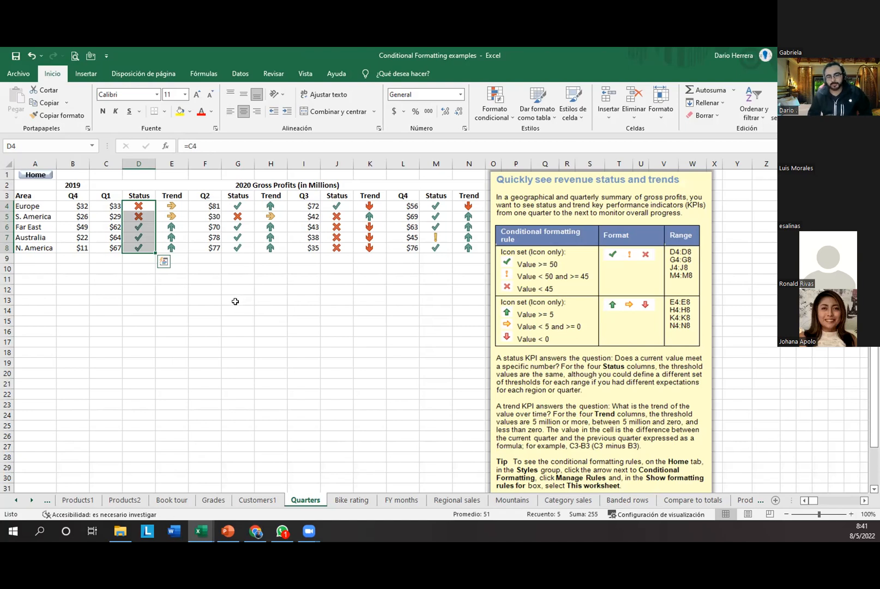
pyautogui.click(138, 286)
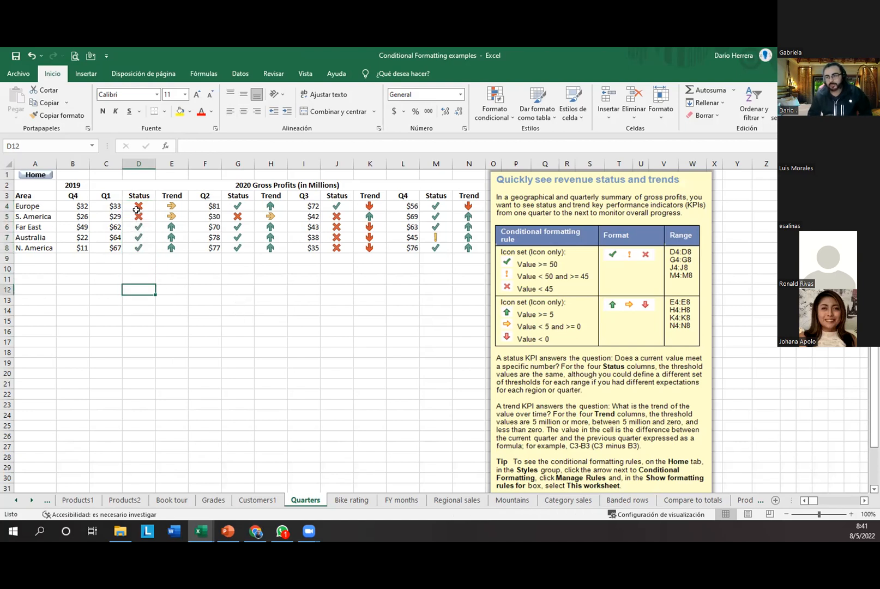
pyautogui.moveTo(137, 209); pyautogui.dragTo(171, 248)
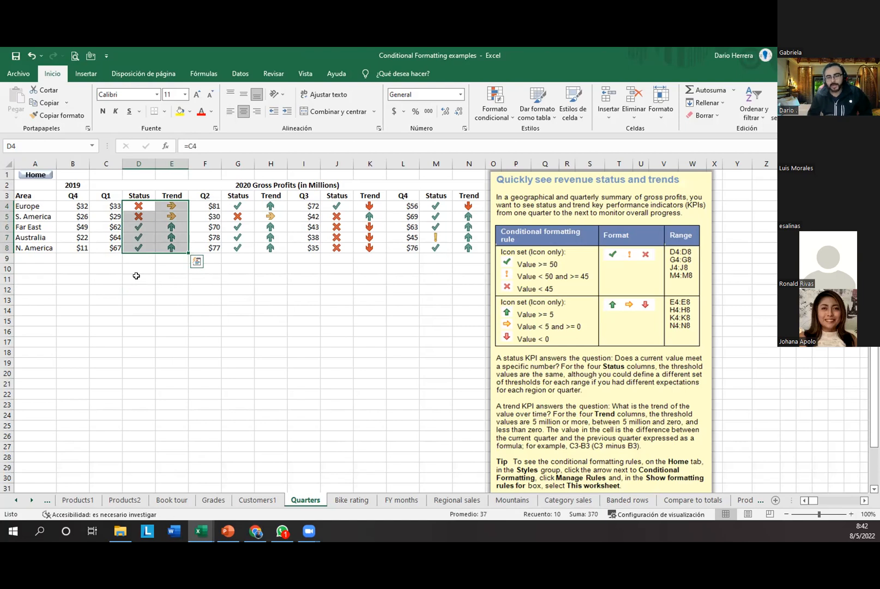
pyautogui.click(145, 271)
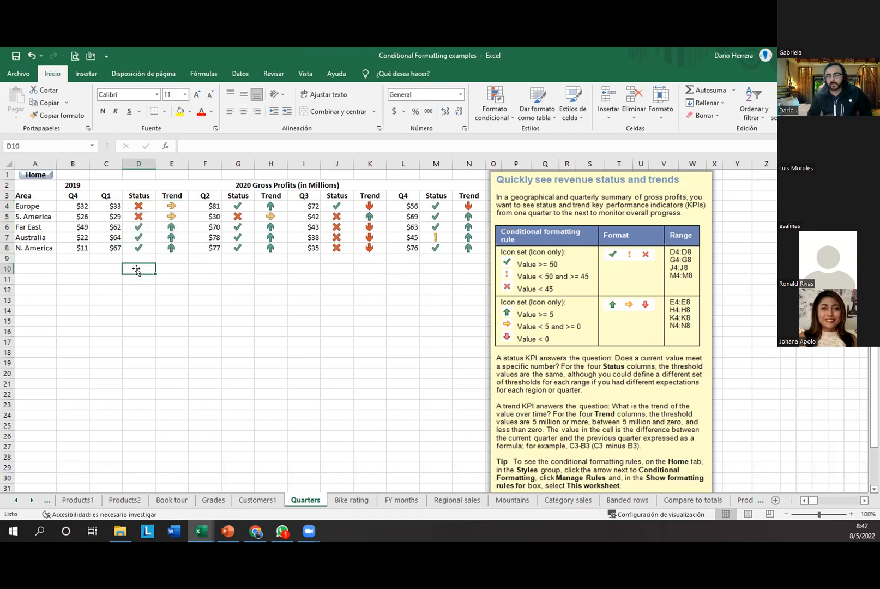
pyautogui.moveTo(140, 210); pyautogui.dragTo(145, 247)
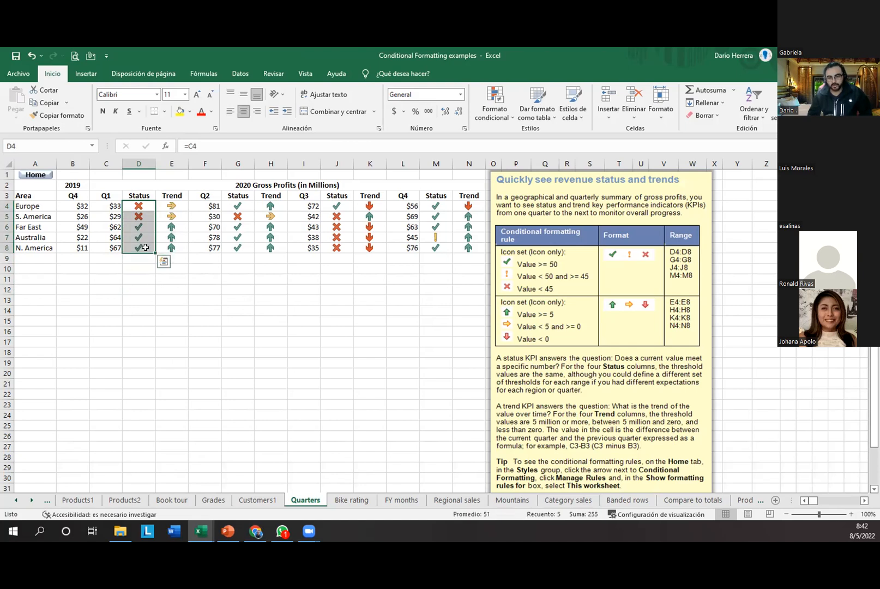
pyautogui.click(460, 94)
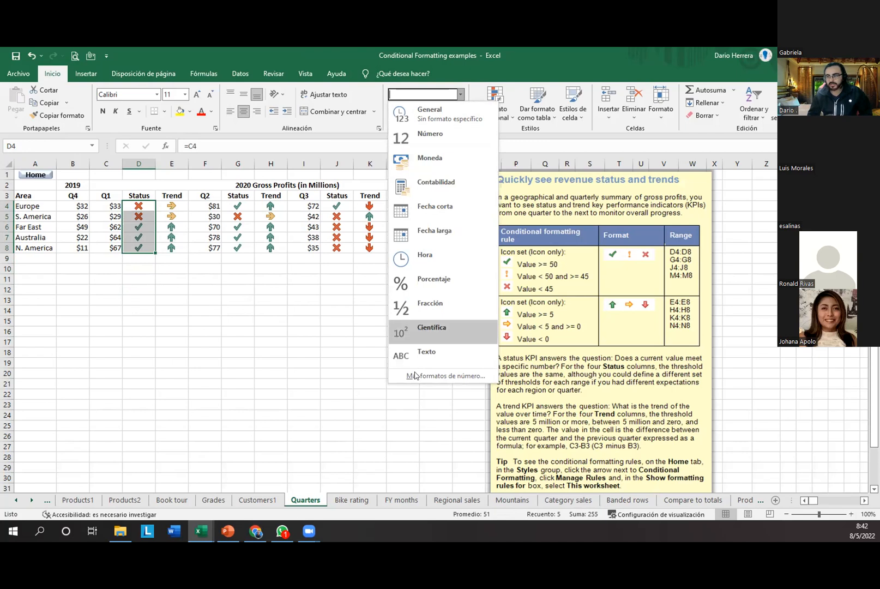
pyautogui.click(216, 320)
pyautogui.click(124, 286)
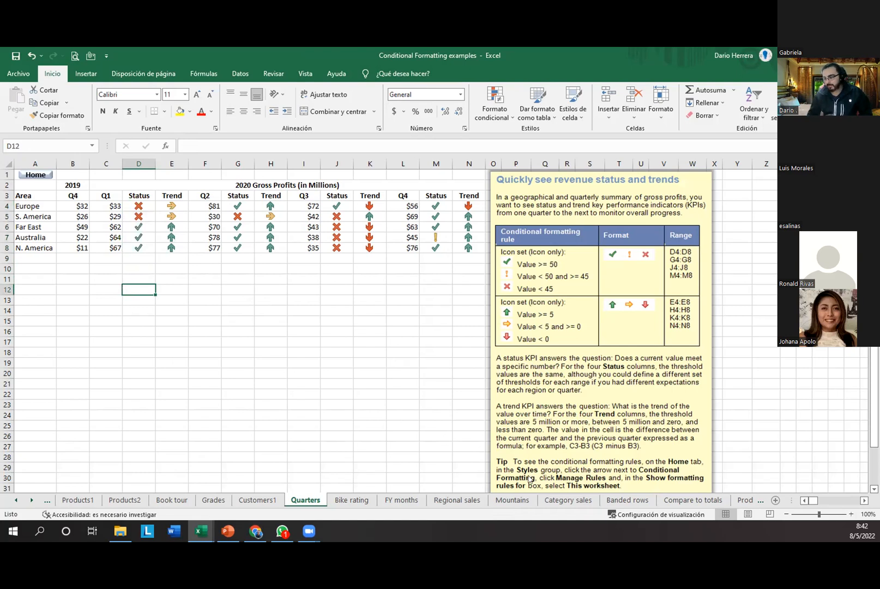
# Step: Select Status cell D5 to reveal its =C5 formula behind the status icon
pyautogui.click(133, 215)
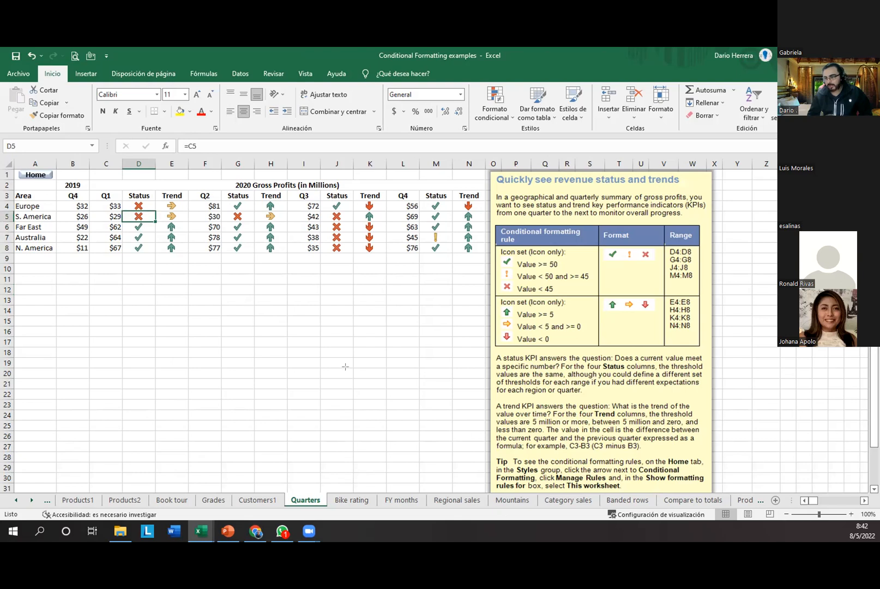
pyautogui.moveTo(148, 216); pyautogui.dragTo(180, 146)
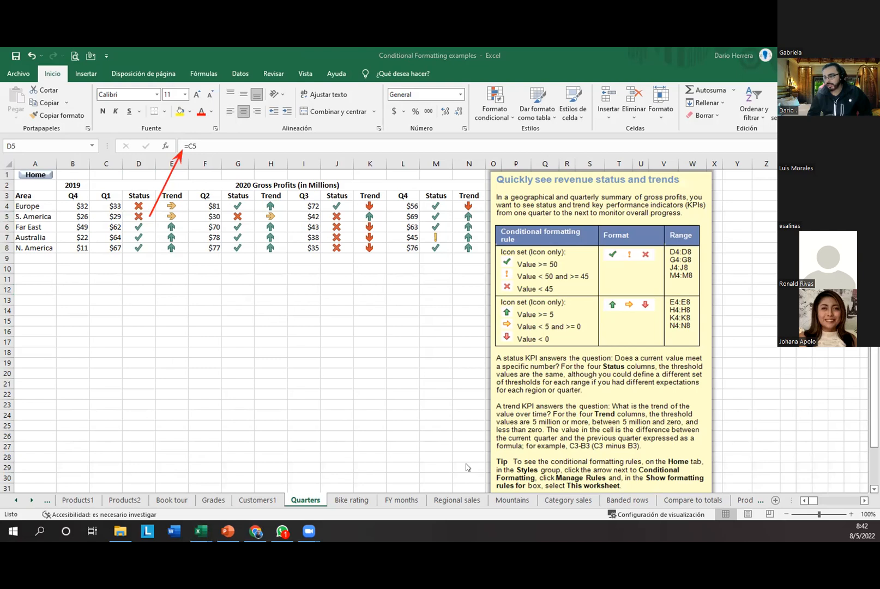
pyautogui.moveTo(181, 139); pyautogui.dragTo(202, 154)
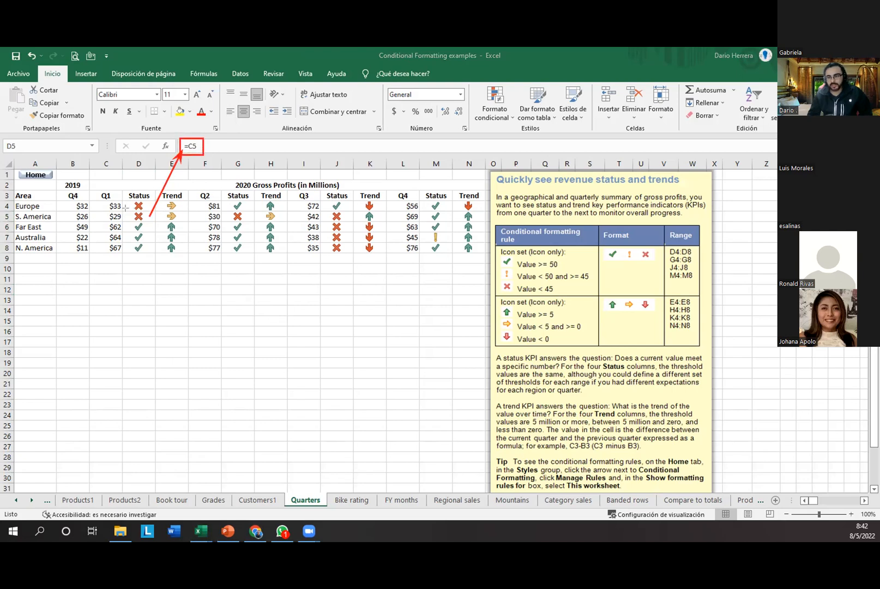
pyautogui.moveTo(125, 212); pyautogui.dragTo(157, 222)
pyautogui.moveTo(89, 211); pyautogui.dragTo(124, 222)
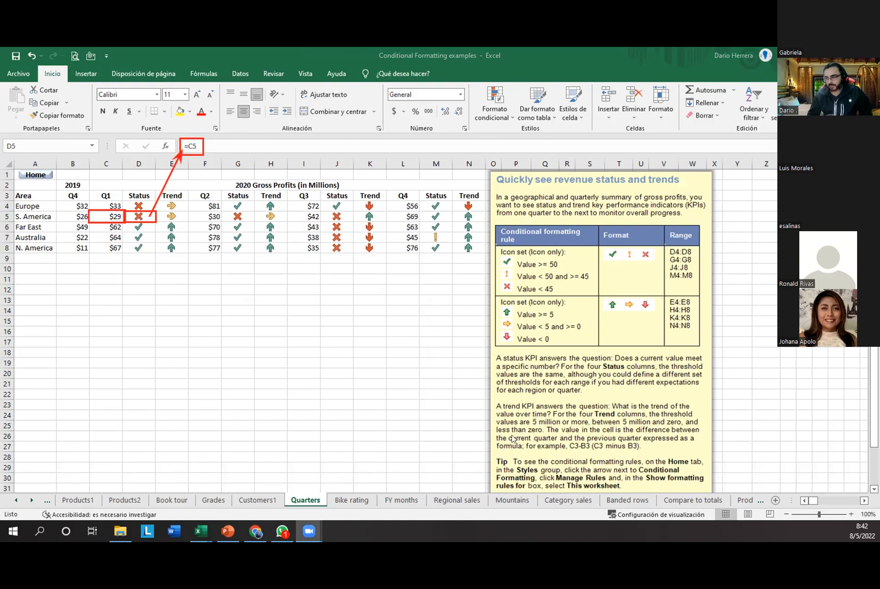
pyautogui.click(139, 218)
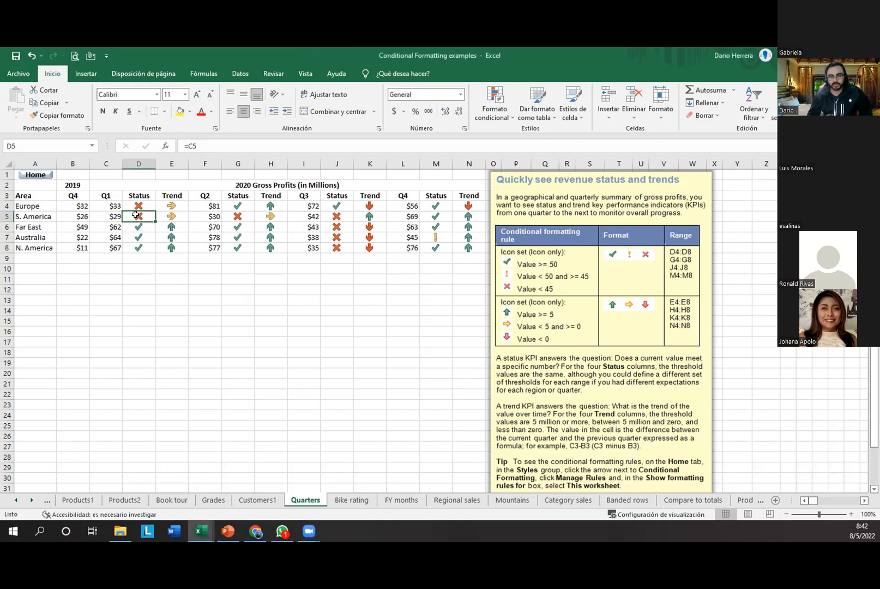
# Step: Apply the three traffic-light circles icon set to Q1 profits C4:C8, then reselect the range
pyautogui.click(485, 113)
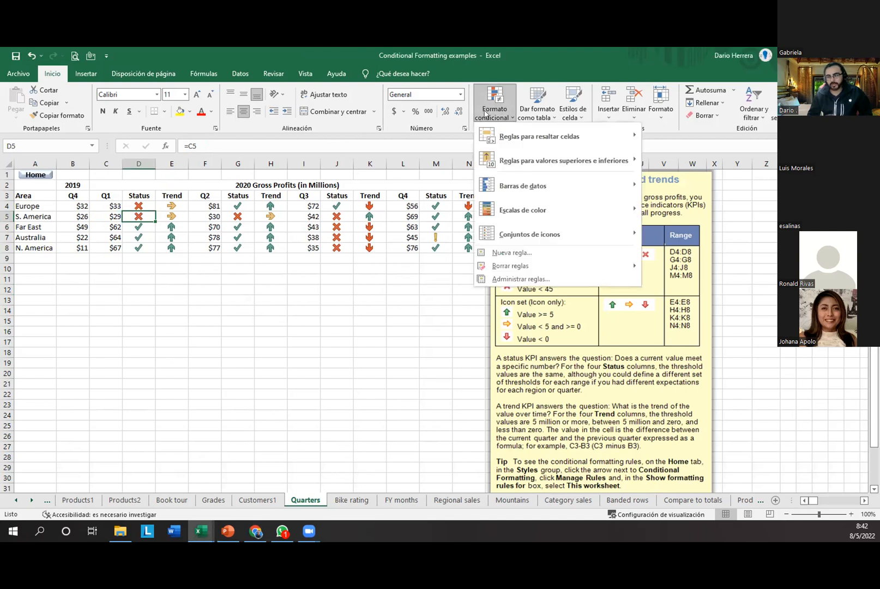
pyautogui.click(39, 292)
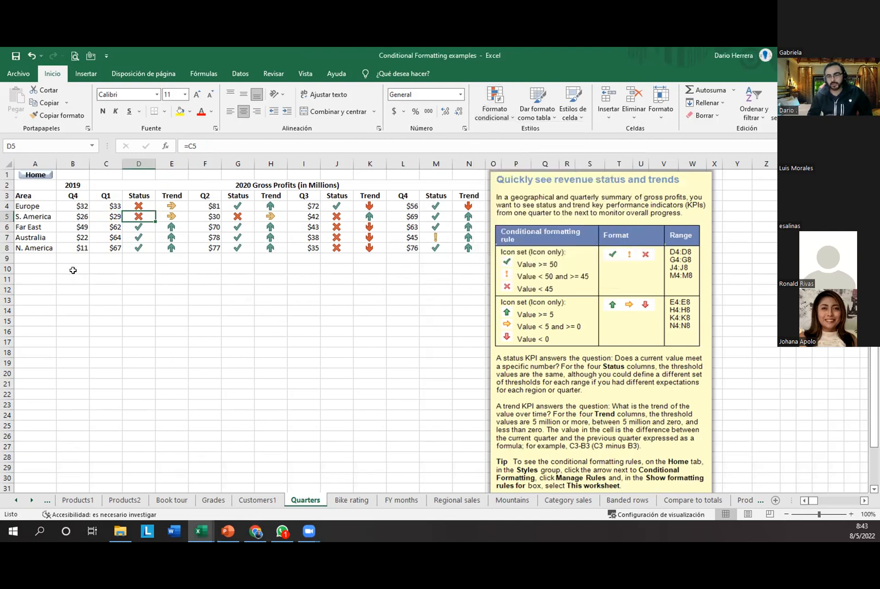
pyautogui.moveTo(112, 207); pyautogui.dragTo(102, 253)
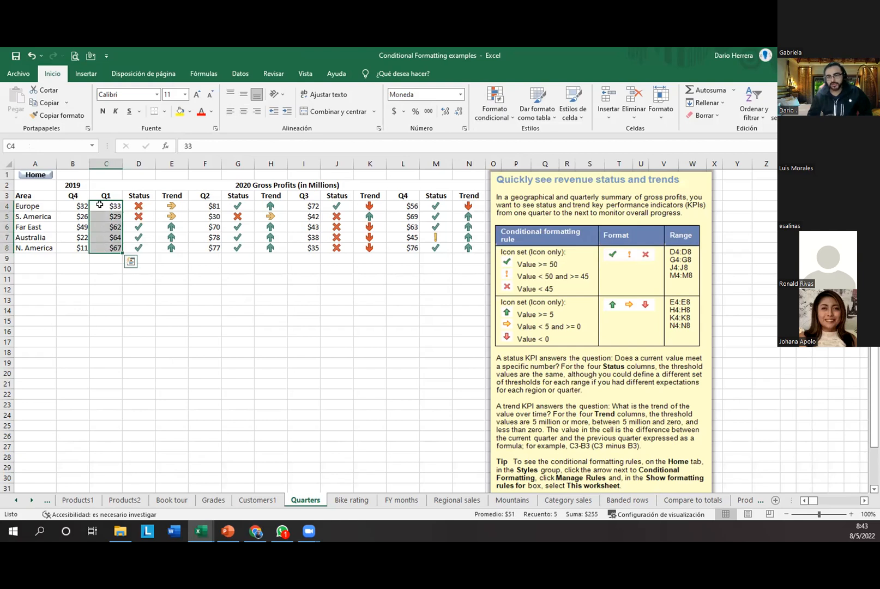
pyautogui.click(493, 115)
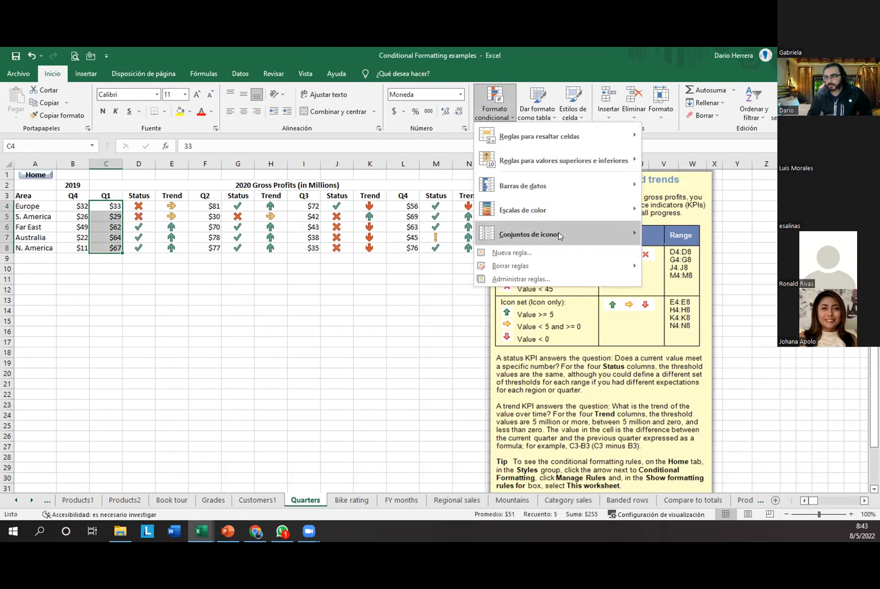
pyautogui.moveTo(560, 236)
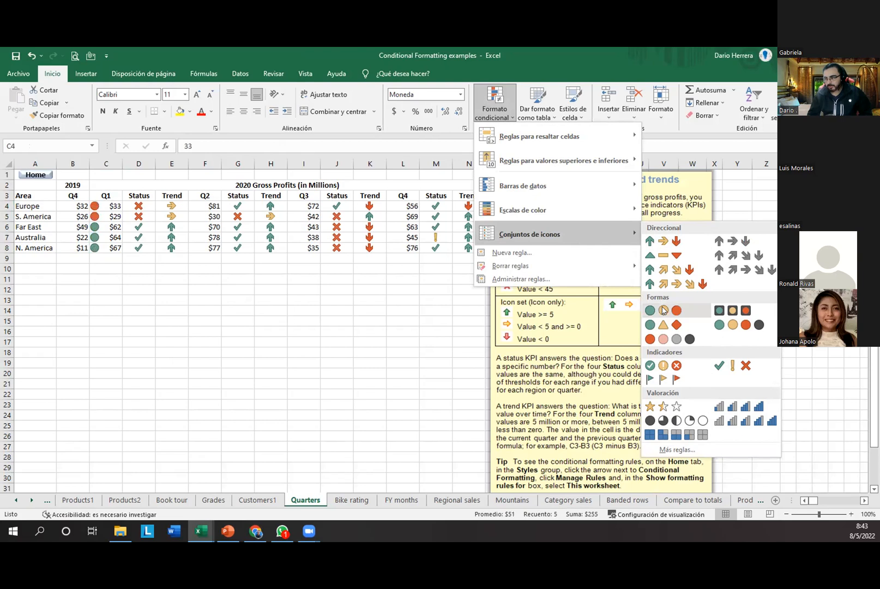
pyautogui.click(663, 310)
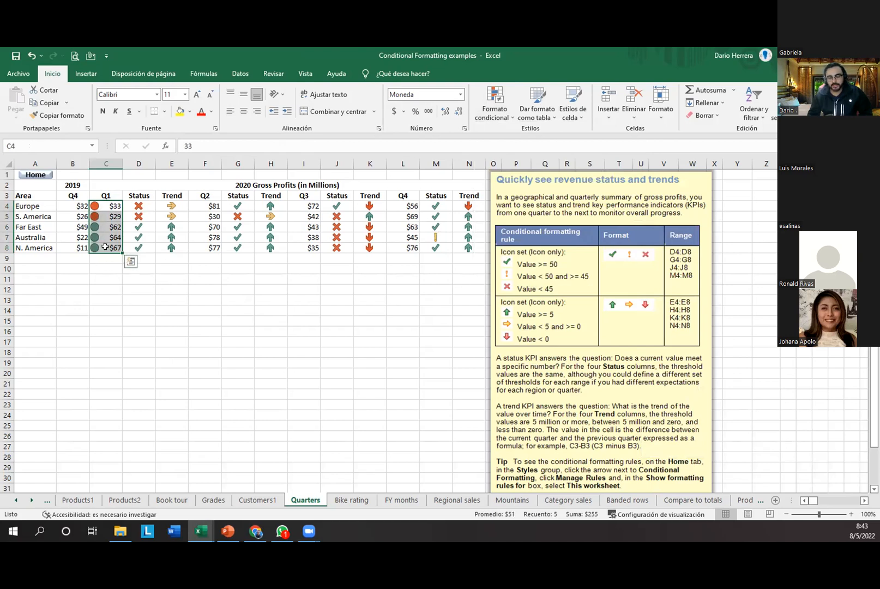
pyautogui.click(112, 289)
pyautogui.moveTo(111, 204); pyautogui.dragTo(114, 246)
pyautogui.click(102, 276)
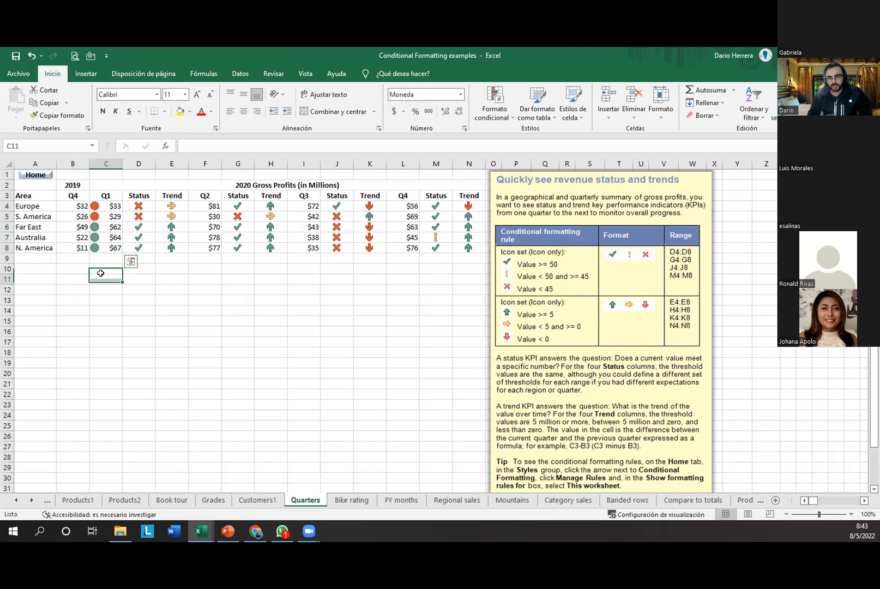
pyautogui.moveTo(111, 205); pyautogui.dragTo(114, 248)
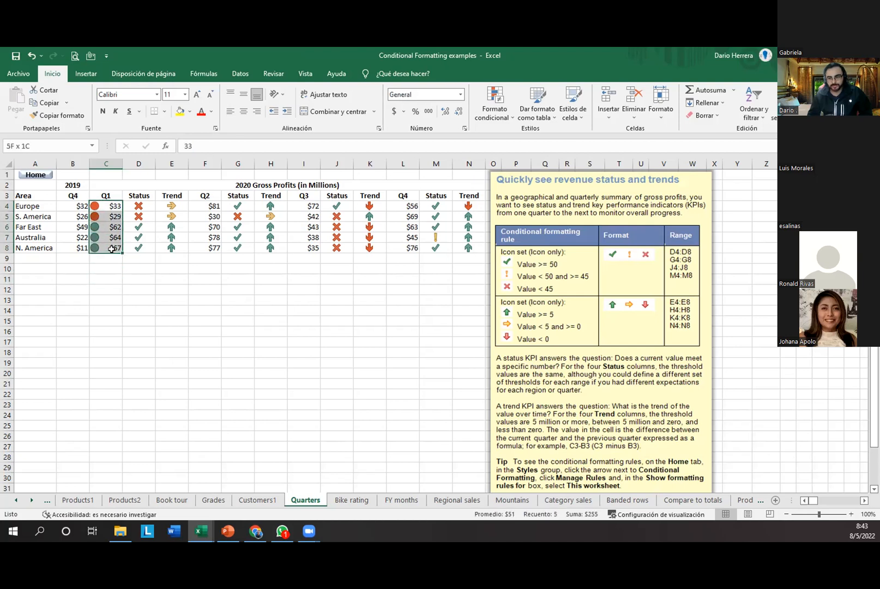
# Step: Open the Conditional Formatting Rules Manager, then close it and reselect C4:C8
pyautogui.click(489, 118)
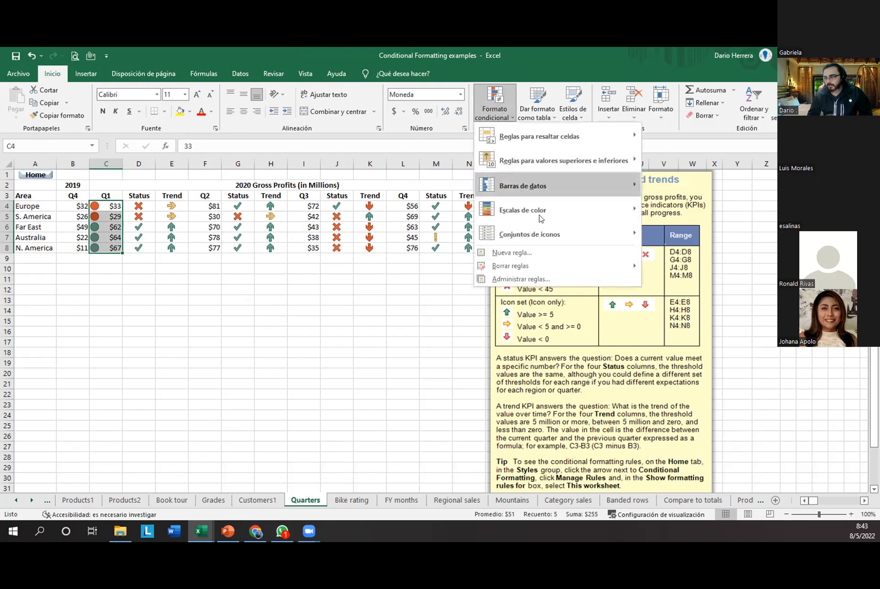
pyautogui.click(473, 290)
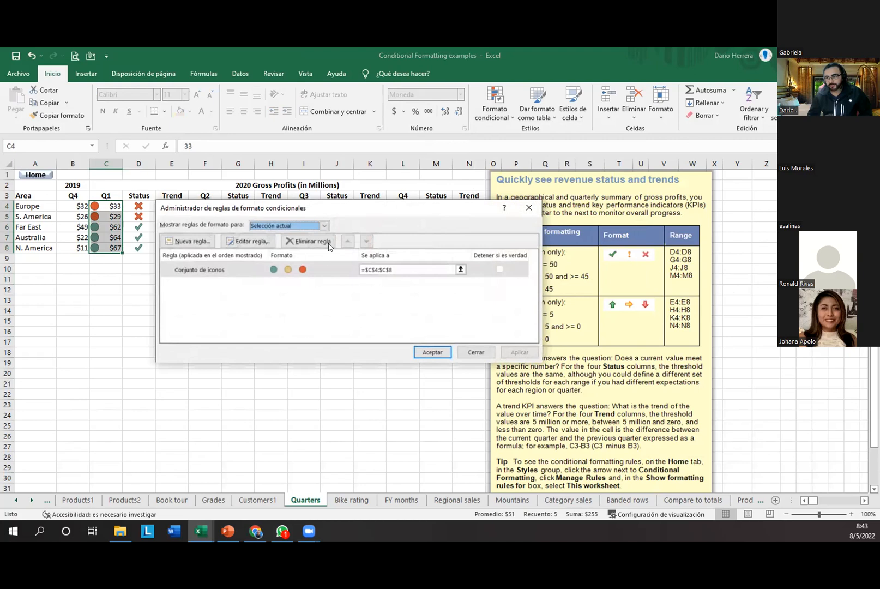
pyautogui.moveTo(345, 214); pyautogui.dragTo(445, 235)
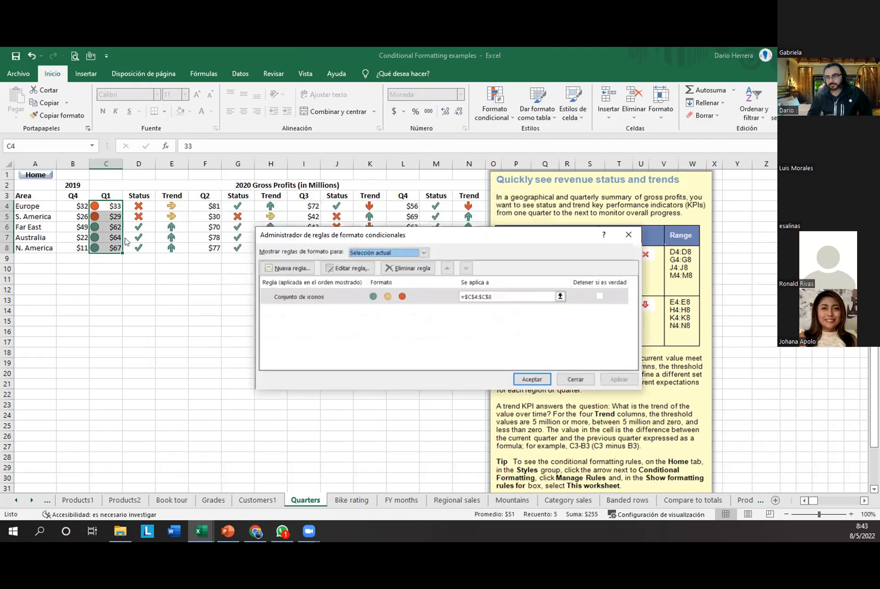
pyautogui.click(531, 377)
pyautogui.moveTo(109, 224); pyautogui.dragTo(110, 248)
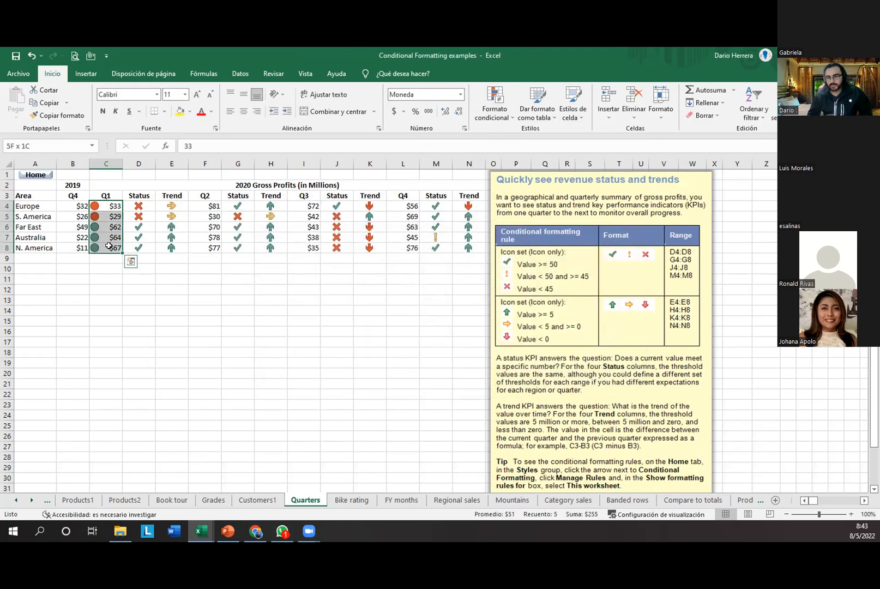
# Step: Reopen the rules manager and select the Conjunto de iconos rule applying to $C$4:$C$8
pyautogui.click(494, 109)
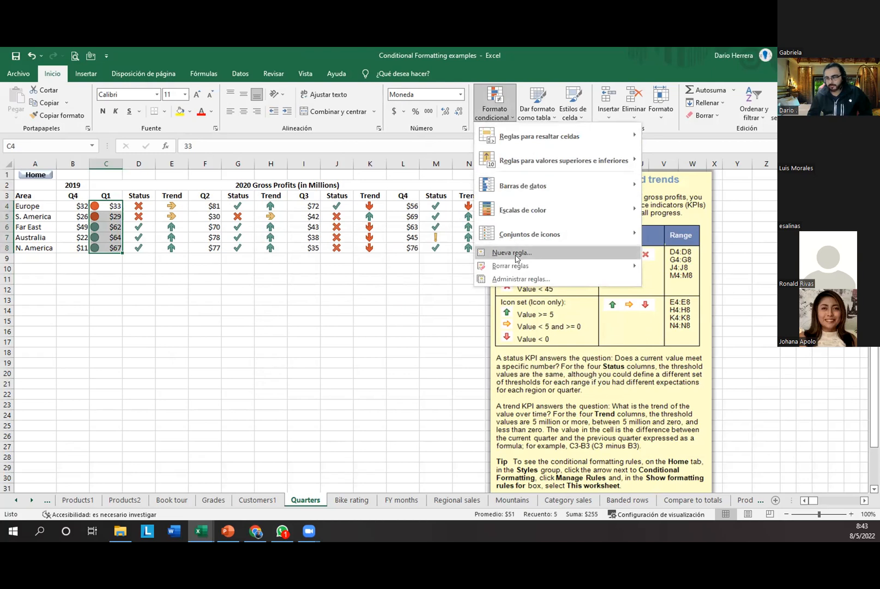
pyautogui.click(555, 279)
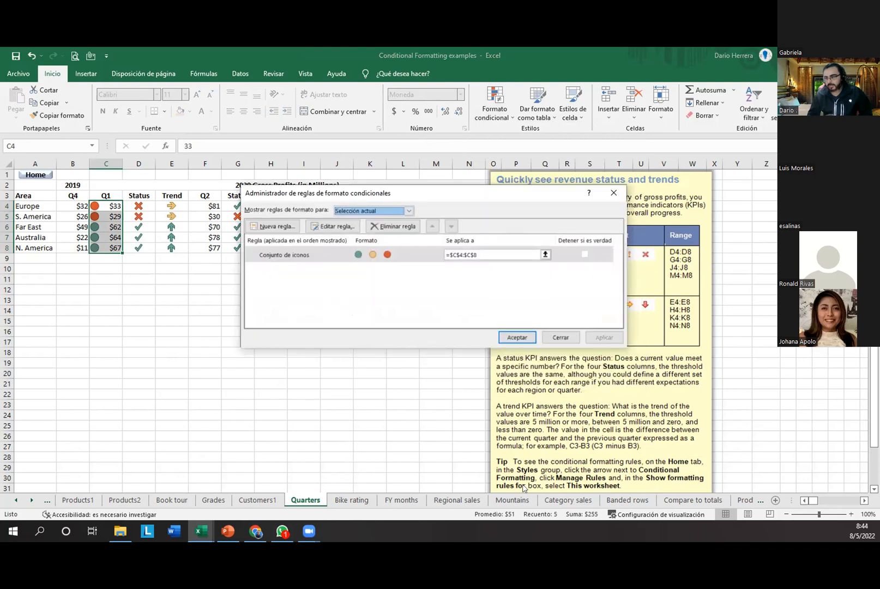
pyautogui.moveTo(331, 201)
pyautogui.mouseDown()
pyautogui.moveTo(345, 216)
pyautogui.moveTo(421, 222)
pyautogui.mouseUp()
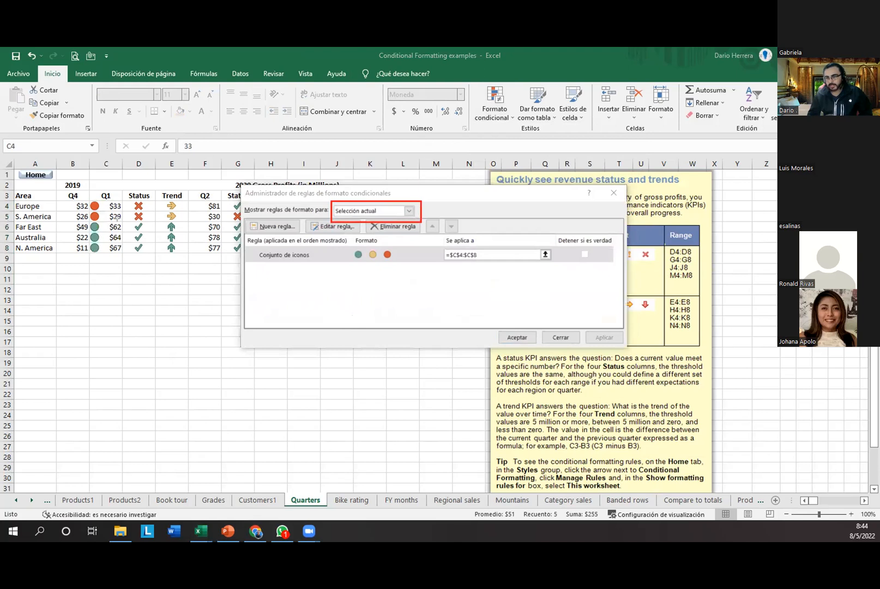
pyautogui.moveTo(86, 197); pyautogui.dragTo(126, 266)
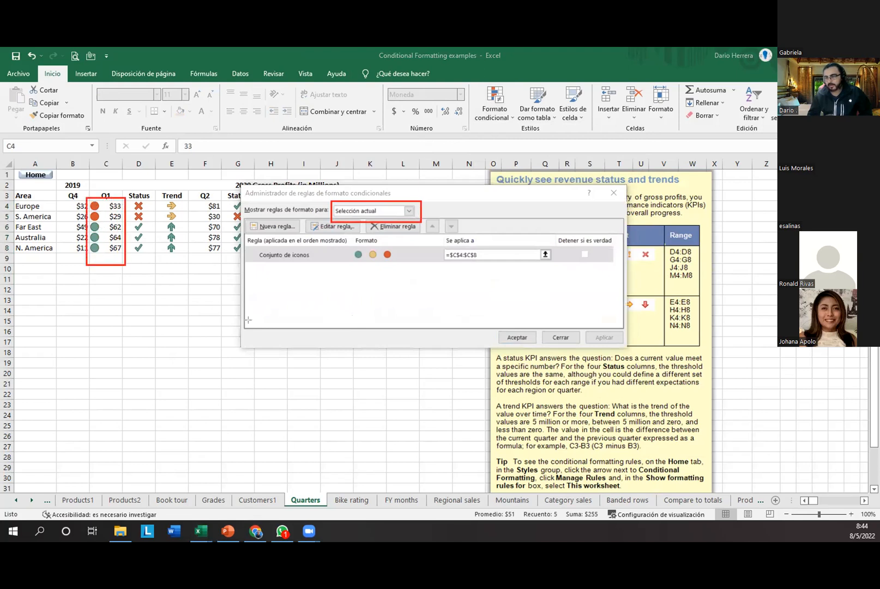
pyautogui.moveTo(239, 243)
pyautogui.mouseDown()
pyautogui.moveTo(391, 288)
pyautogui.moveTo(591, 285)
pyautogui.moveTo(625, 267)
pyautogui.mouseUp()
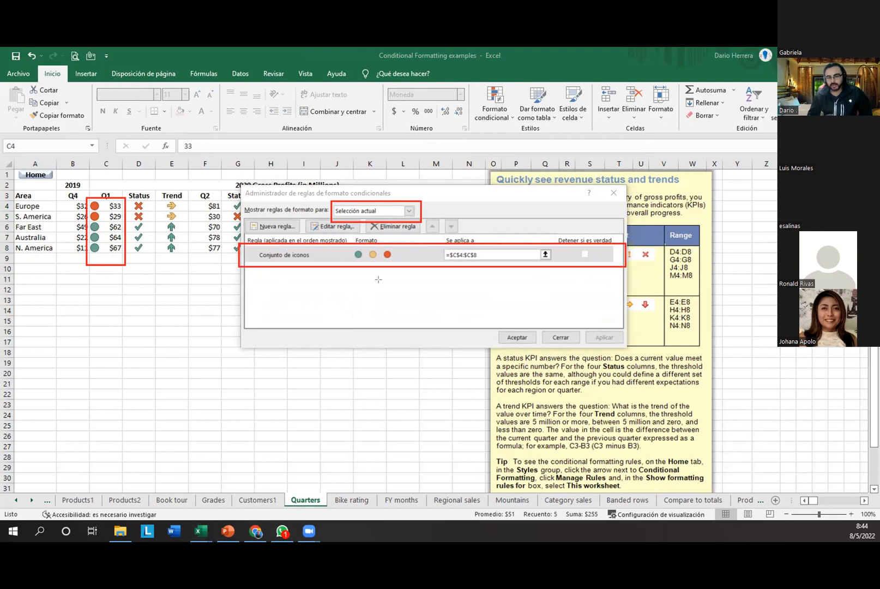
pyautogui.moveTo(250, 246)
pyautogui.mouseDown()
pyautogui.moveTo(314, 265)
pyautogui.moveTo(533, 266)
pyautogui.mouseUp()
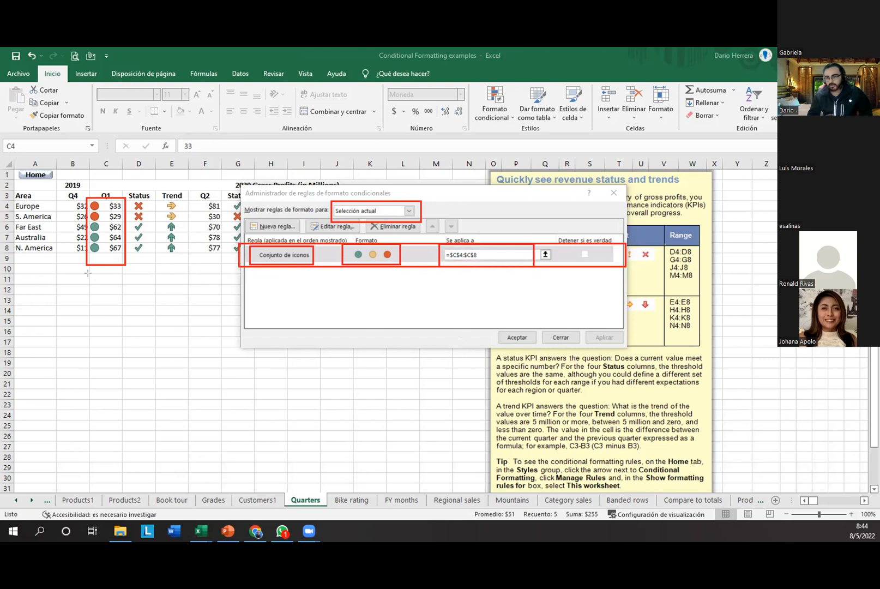
pyautogui.moveTo(85, 194)
pyautogui.mouseDown()
pyautogui.moveTo(128, 243)
pyautogui.moveTo(127, 265)
pyautogui.mouseUp()
pyautogui.press('Escape')
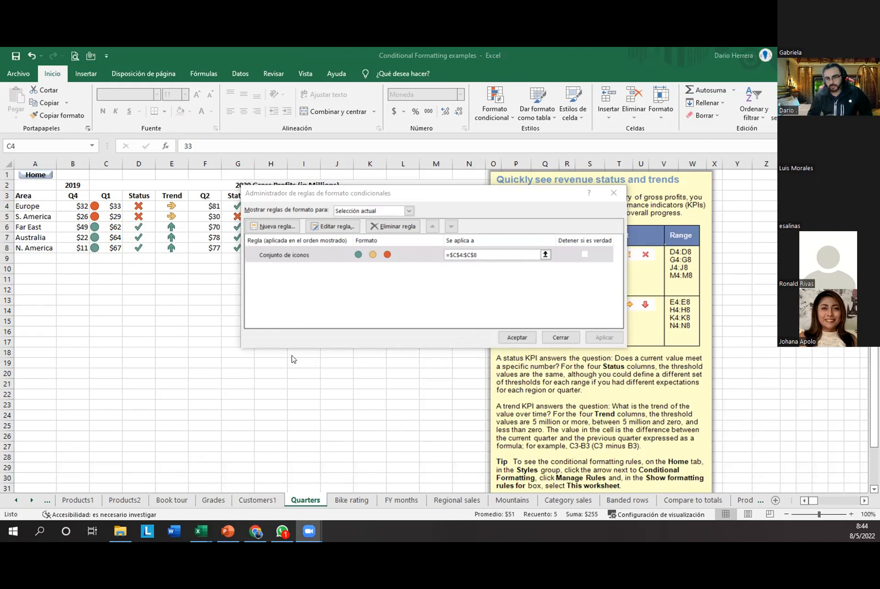
pyautogui.click(338, 255)
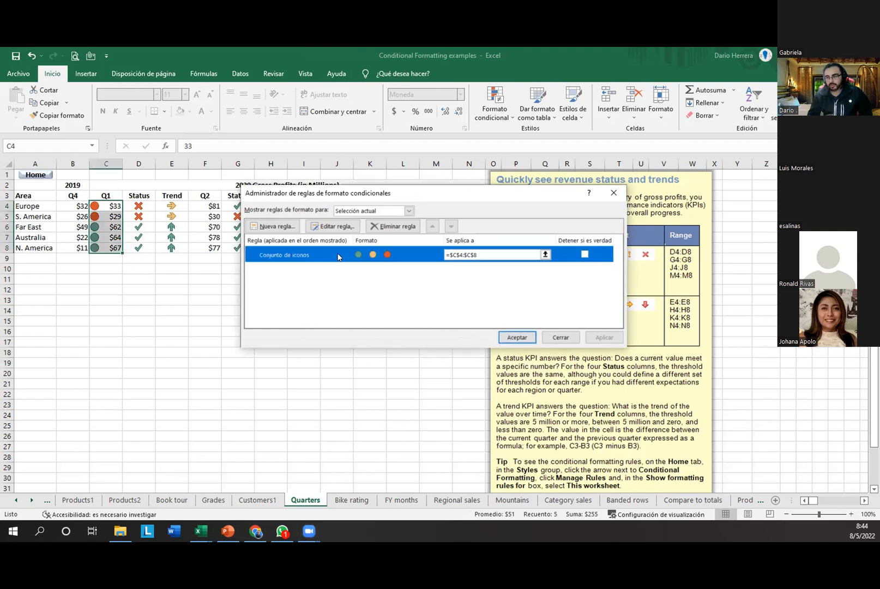
pyautogui.doubleClick(338, 255)
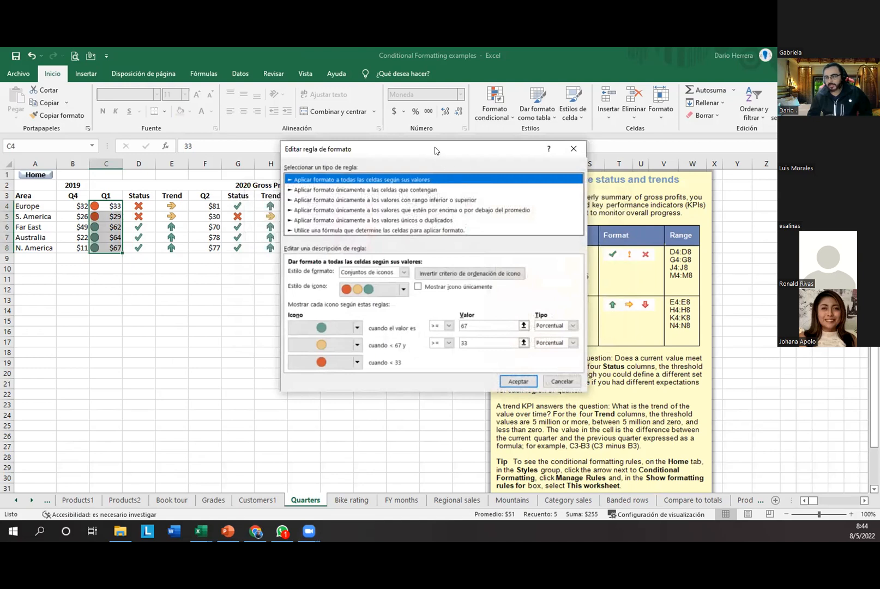
pyautogui.moveTo(436, 150); pyautogui.dragTo(427, 132)
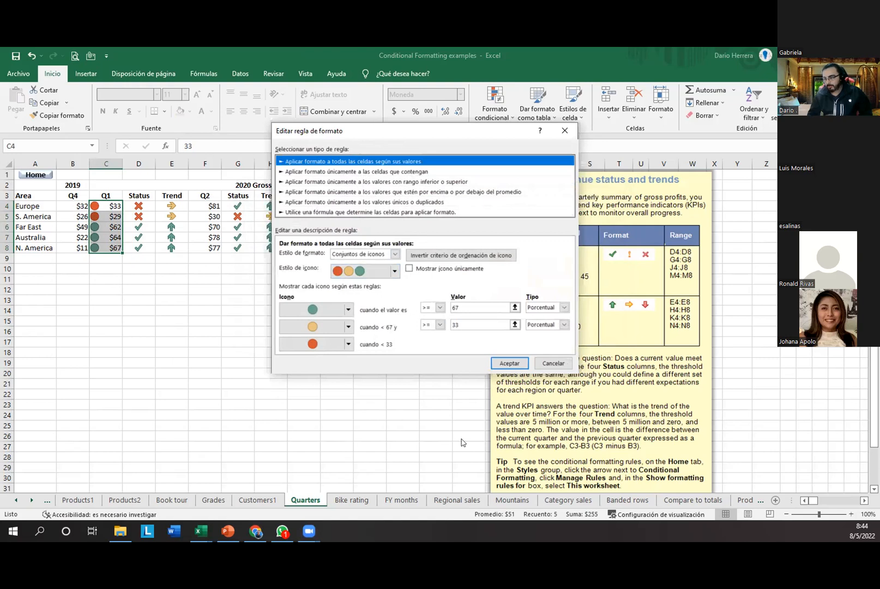
pyautogui.moveTo(221, 158); pyautogui.dragTo(276, 158)
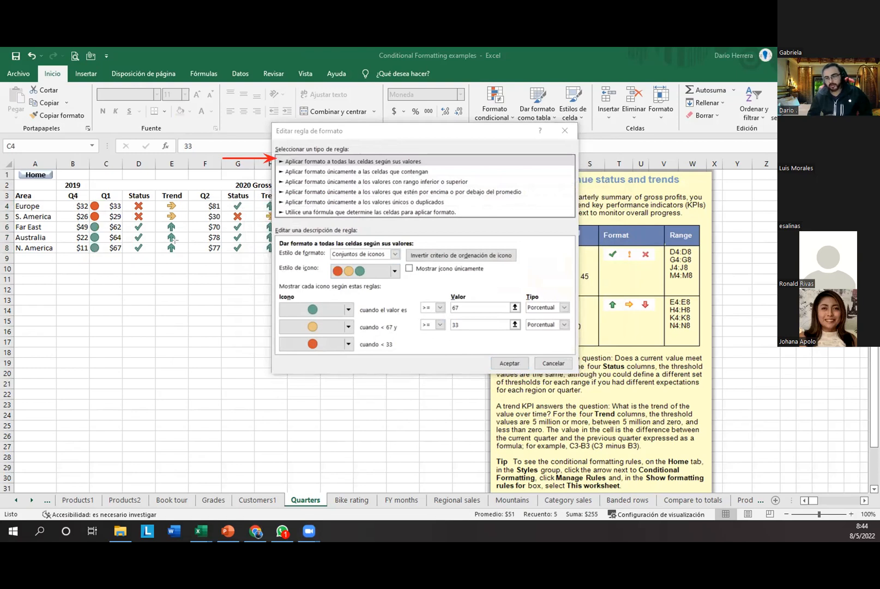
pyautogui.moveTo(117, 173); pyautogui.dragTo(115, 200)
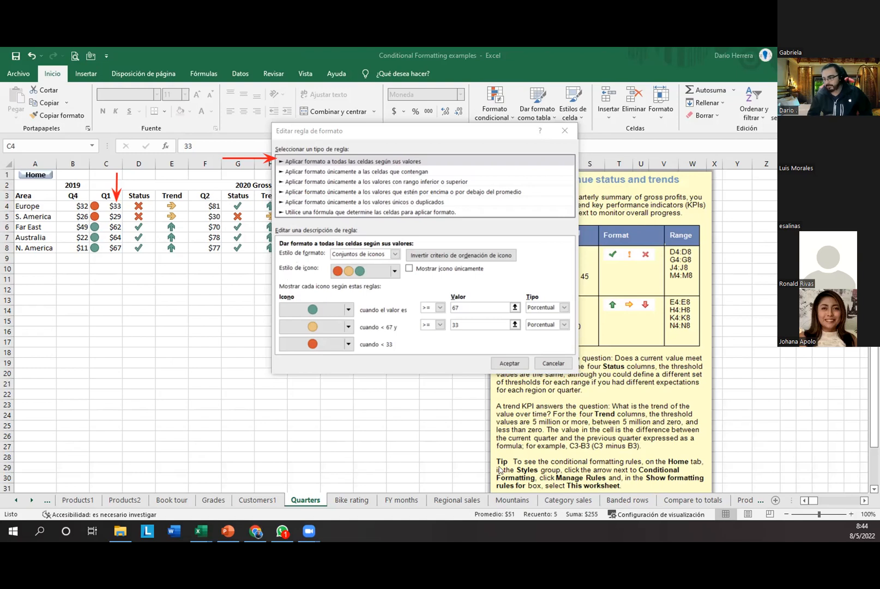
pyautogui.moveTo(266, 224)
pyautogui.mouseDown()
pyautogui.moveTo(332, 273)
pyautogui.moveTo(579, 376)
pyautogui.mouseUp()
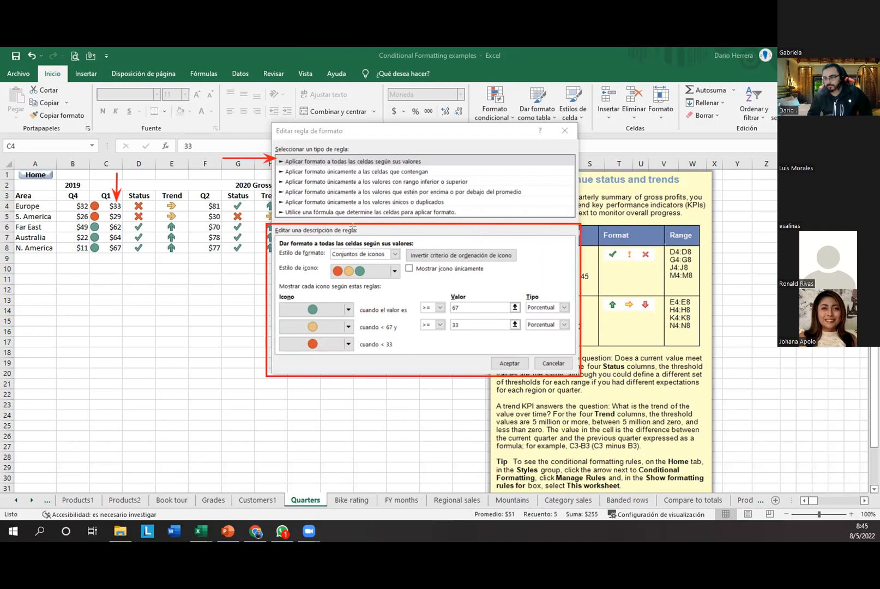
pyautogui.moveTo(232, 252); pyautogui.dragTo(276, 252)
pyautogui.moveTo(404, 223); pyautogui.dragTo(386, 244)
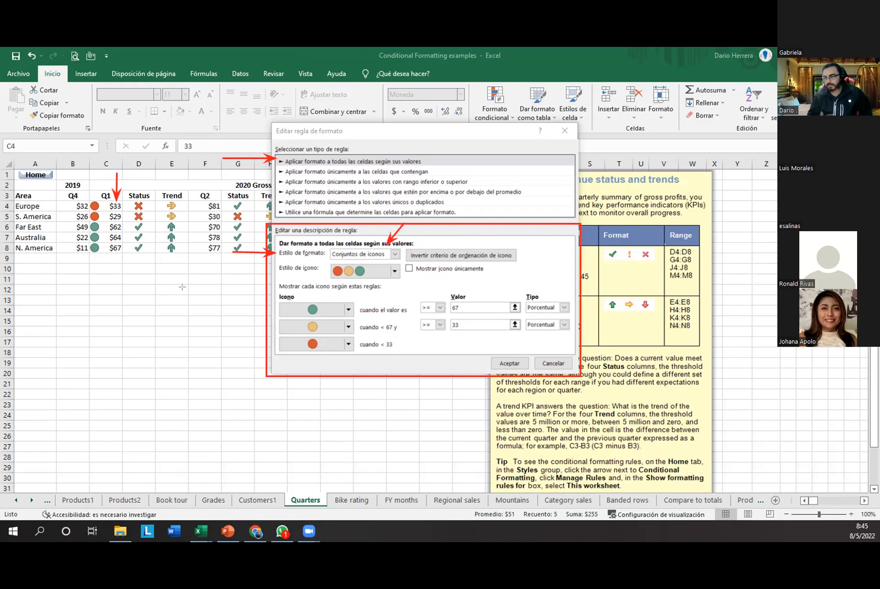
pyautogui.moveTo(243, 266); pyautogui.dragTo(277, 268)
pyautogui.click(393, 273)
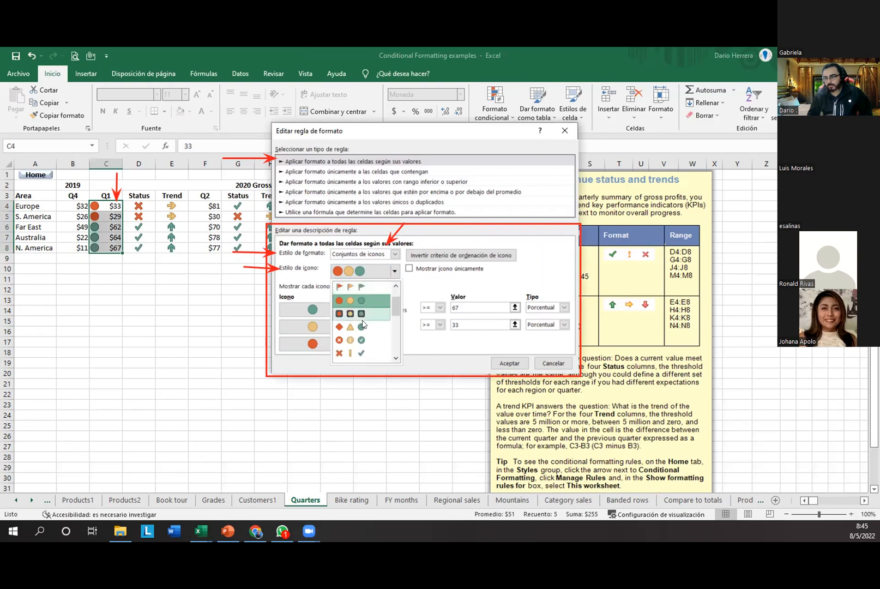
pyautogui.moveTo(396, 305)
pyautogui.mouseDown()
pyautogui.moveTo(398, 349)
pyautogui.moveTo(393, 294)
pyautogui.mouseUp()
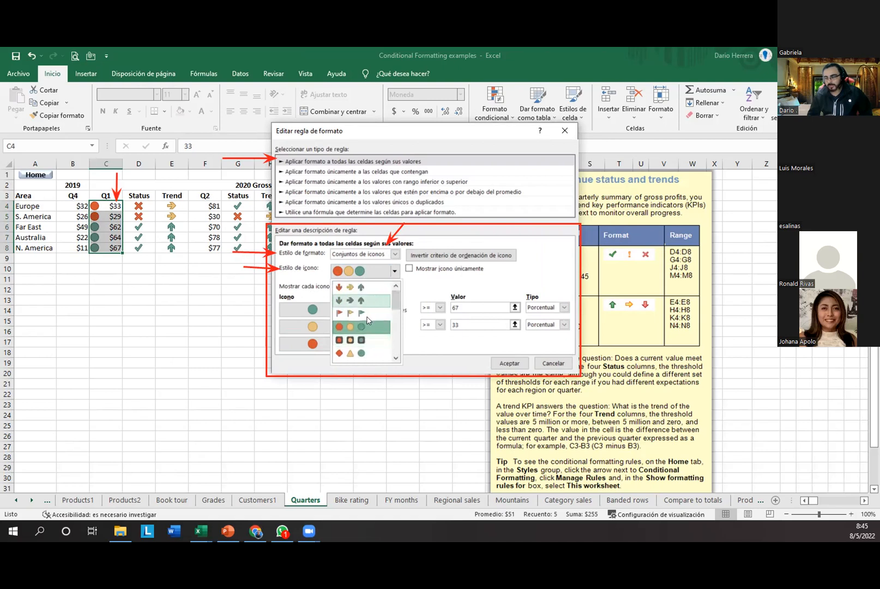
pyautogui.moveTo(396, 306)
pyautogui.mouseDown()
pyautogui.moveTo(403, 352)
pyautogui.moveTo(401, 296)
pyautogui.mouseUp()
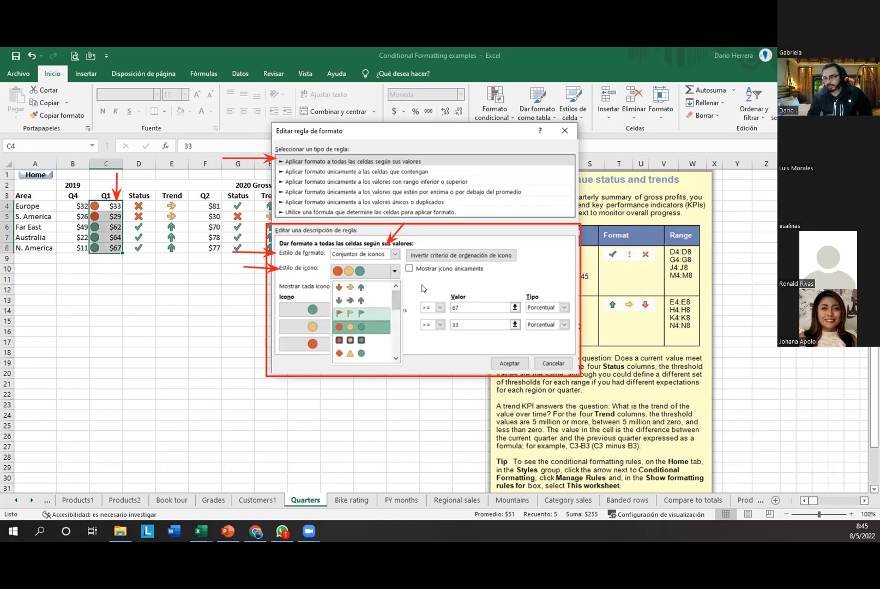
pyautogui.click(421, 287)
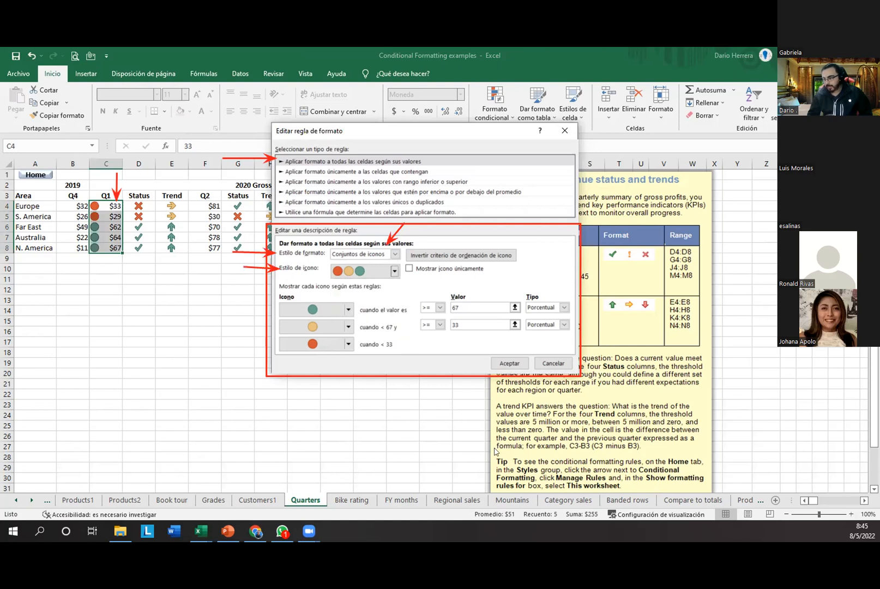
pyautogui.click(521, 507)
pyautogui.moveTo(526, 269); pyautogui.dragTo(484, 270)
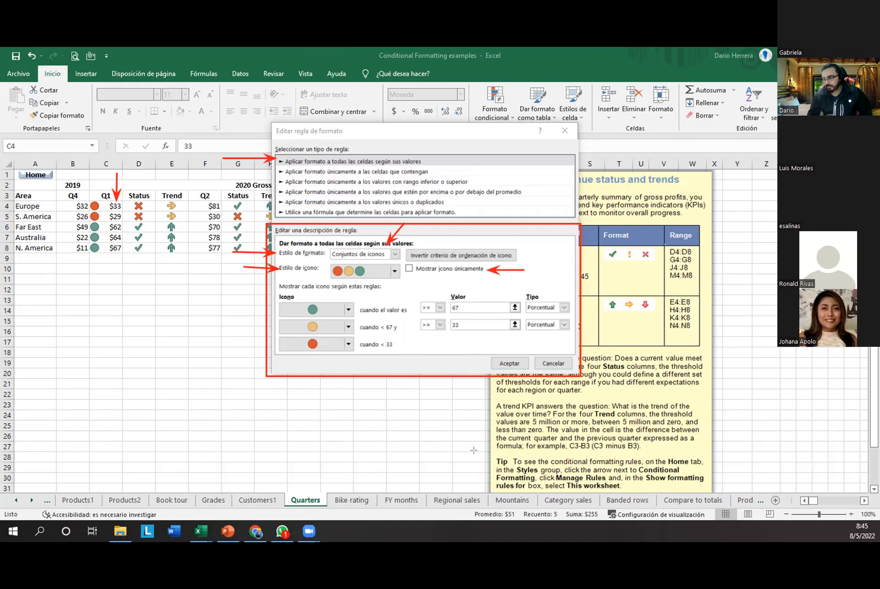
pyautogui.click(410, 267)
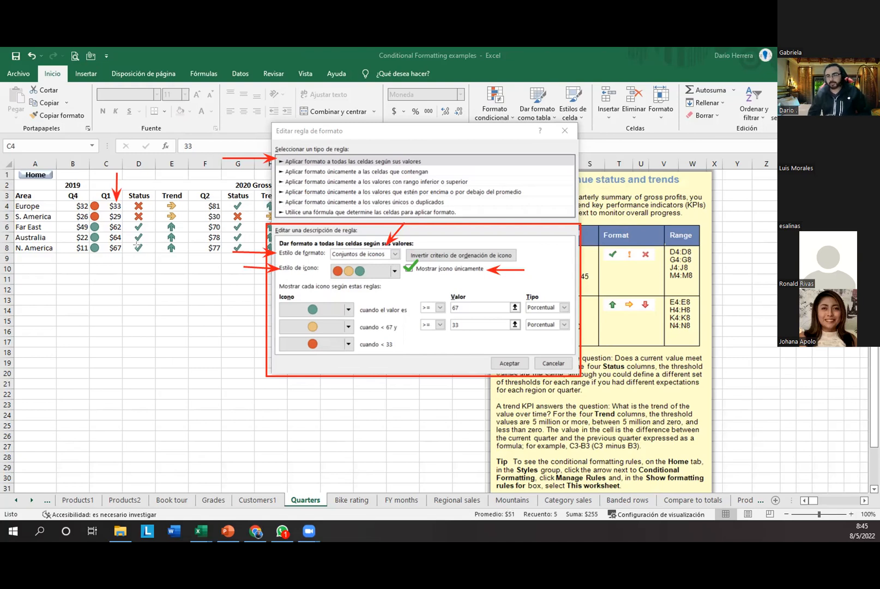
pyautogui.moveTo(117, 276); pyautogui.dragTo(116, 253)
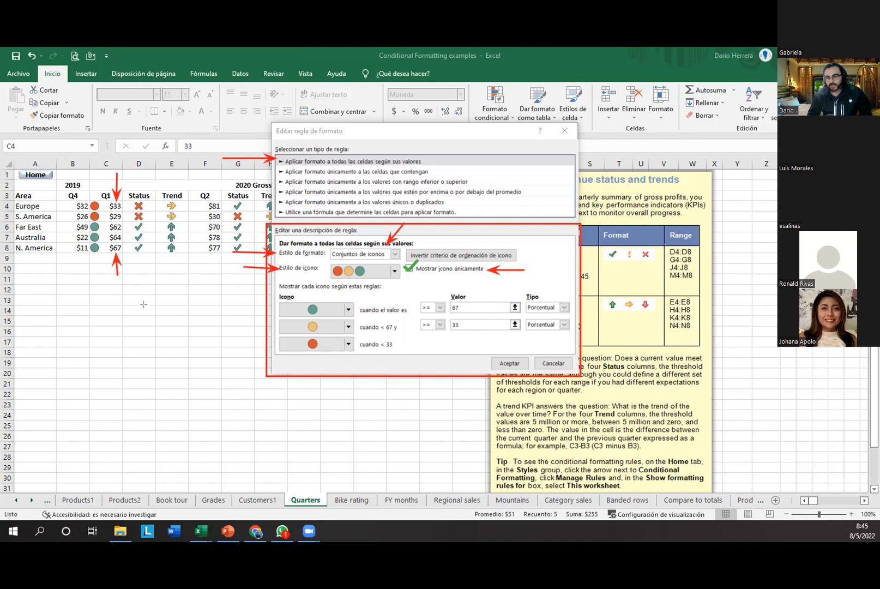
pyautogui.moveTo(136, 305); pyautogui.dragTo(135, 257)
pyautogui.moveTo(172, 316); pyautogui.dragTo(167, 251)
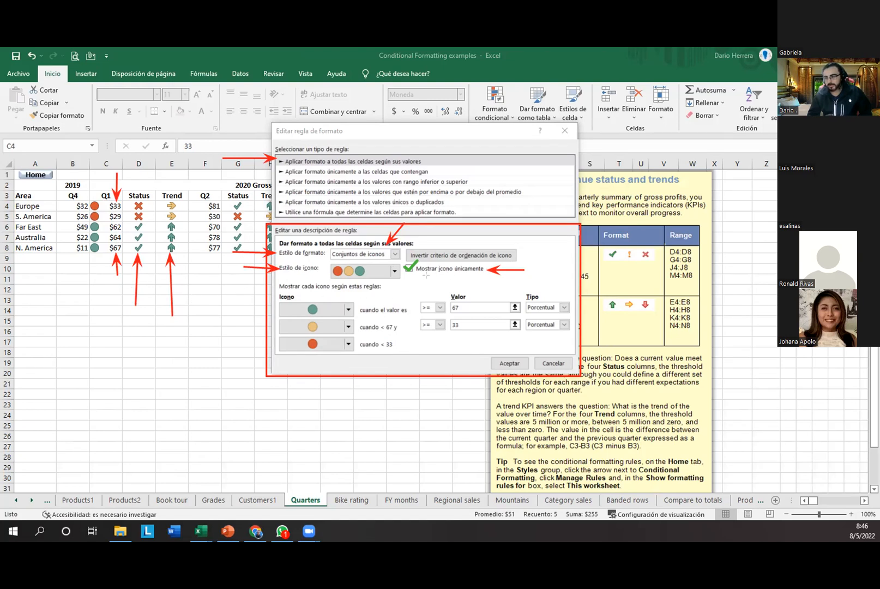
pyautogui.moveTo(407, 286); pyautogui.dragTo(410, 273)
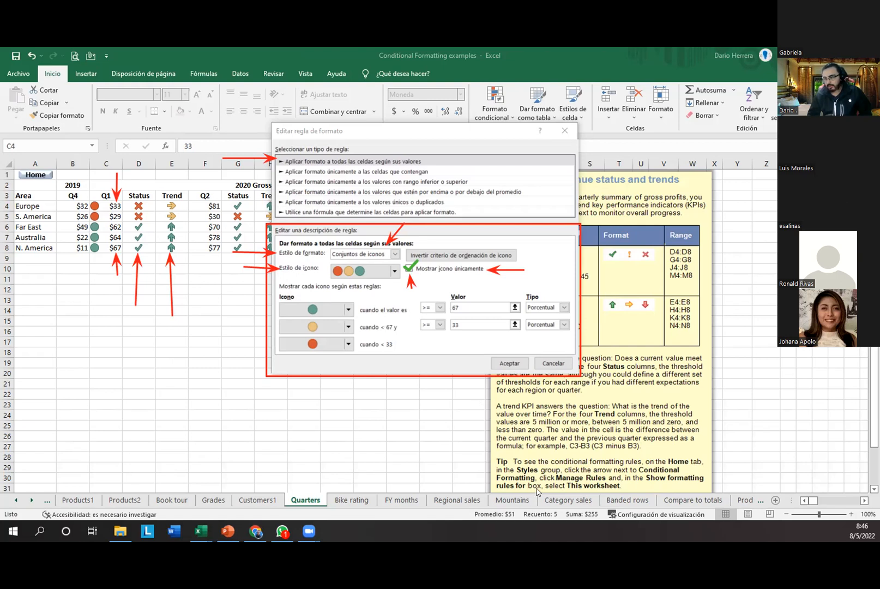
pyautogui.moveTo(274, 287)
pyautogui.mouseDown()
pyautogui.moveTo(483, 348)
pyautogui.moveTo(576, 357)
pyautogui.mouseUp()
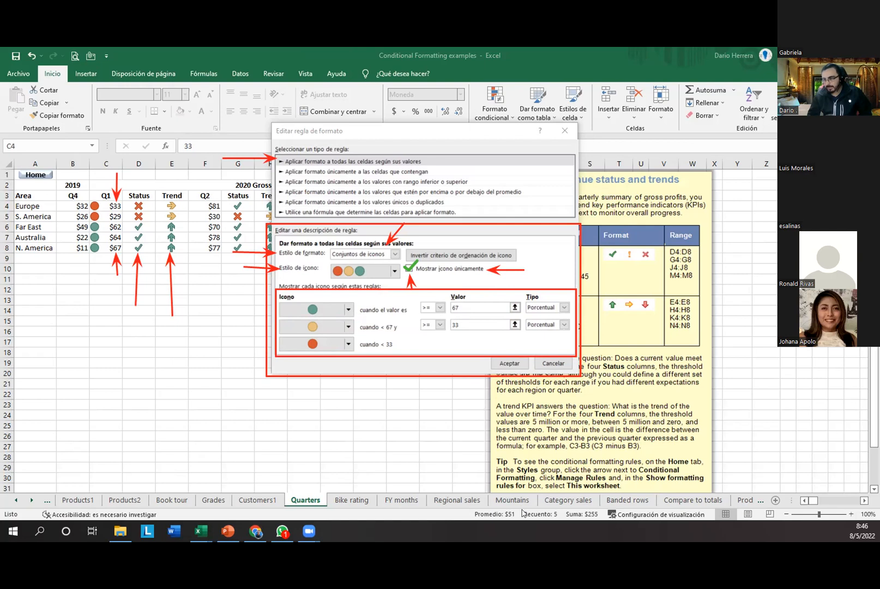
pyautogui.moveTo(242, 306); pyautogui.dragTo(291, 306)
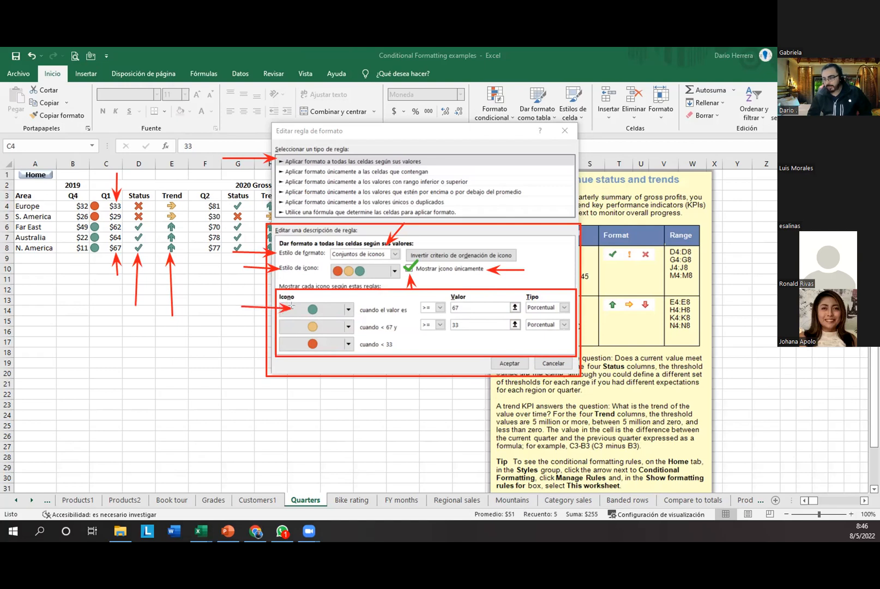
pyautogui.moveTo(329, 309); pyautogui.dragTo(360, 309)
pyautogui.moveTo(404, 299); pyautogui.dragTo(454, 308)
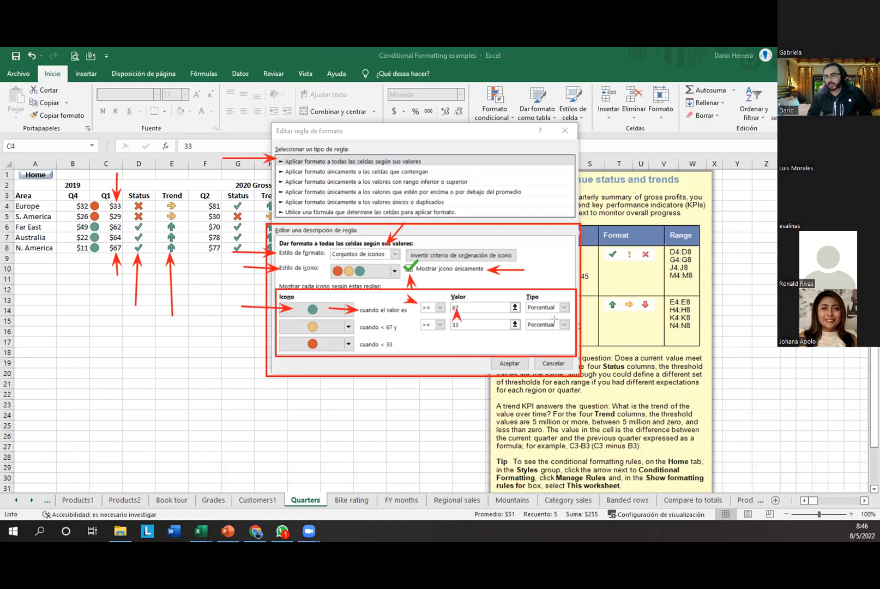
pyautogui.moveTo(555, 295); pyautogui.dragTo(559, 303)
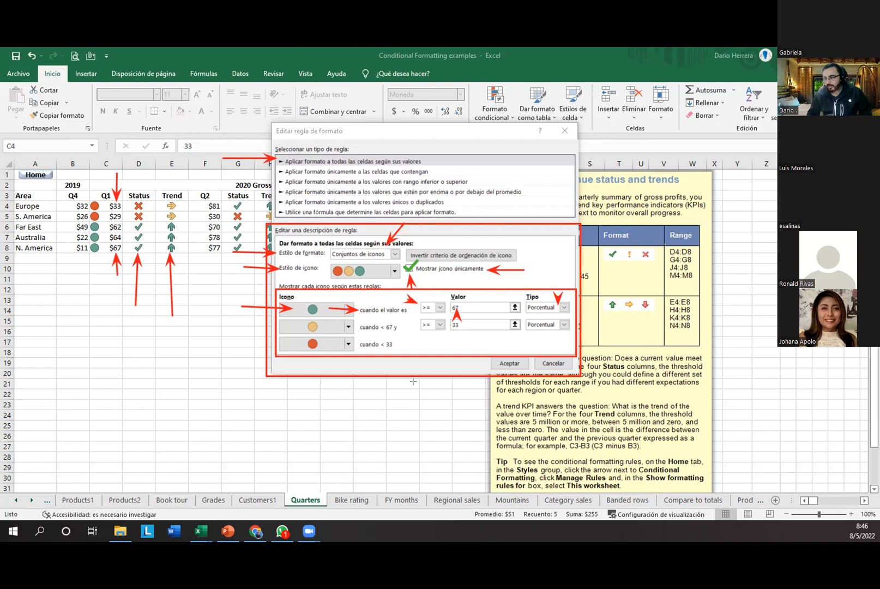
pyautogui.moveTo(410, 345); pyautogui.dragTo(396, 328)
pyautogui.moveTo(429, 345)
pyautogui.mouseDown()
pyautogui.moveTo(424, 332)
pyautogui.moveTo(457, 330)
pyautogui.mouseUp()
pyautogui.moveTo(295, 325); pyautogui.dragTo(308, 327)
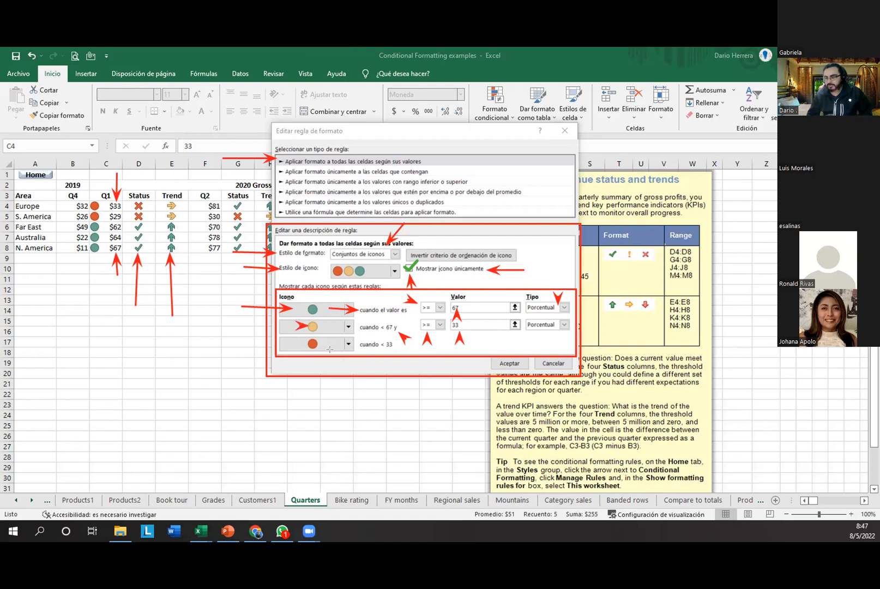
pyautogui.moveTo(387, 361); pyautogui.dragTo(386, 351)
pyautogui.moveTo(292, 345); pyautogui.dragTo(305, 344)
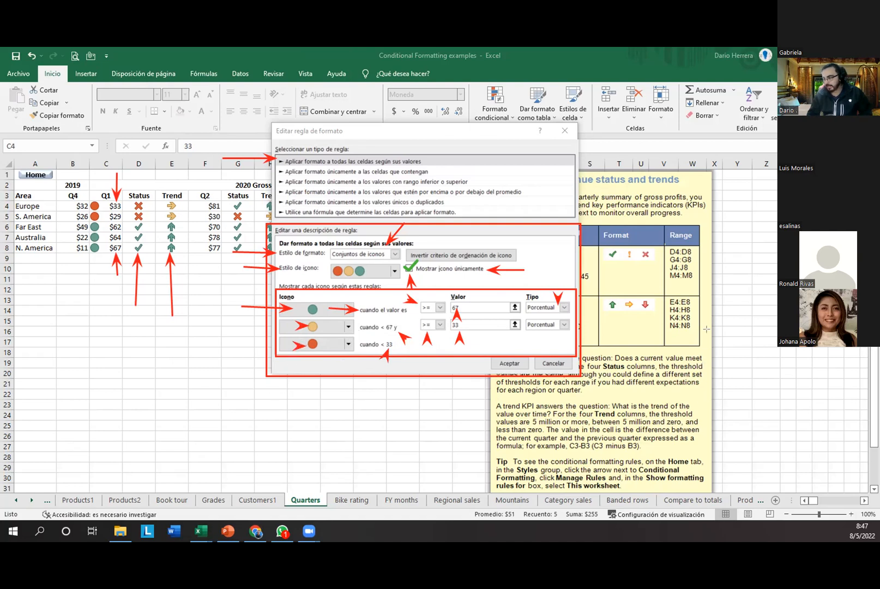
pyautogui.click(724, 487)
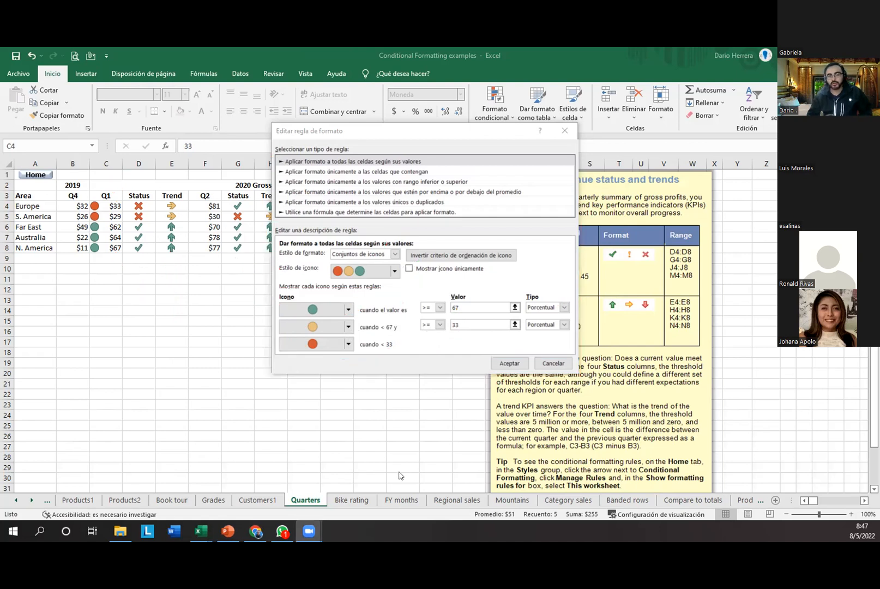
# Step: Set both icon thresholds to Número with values 50 and 20, and apply the rule
pyautogui.click(557, 308)
pyautogui.click(548, 317)
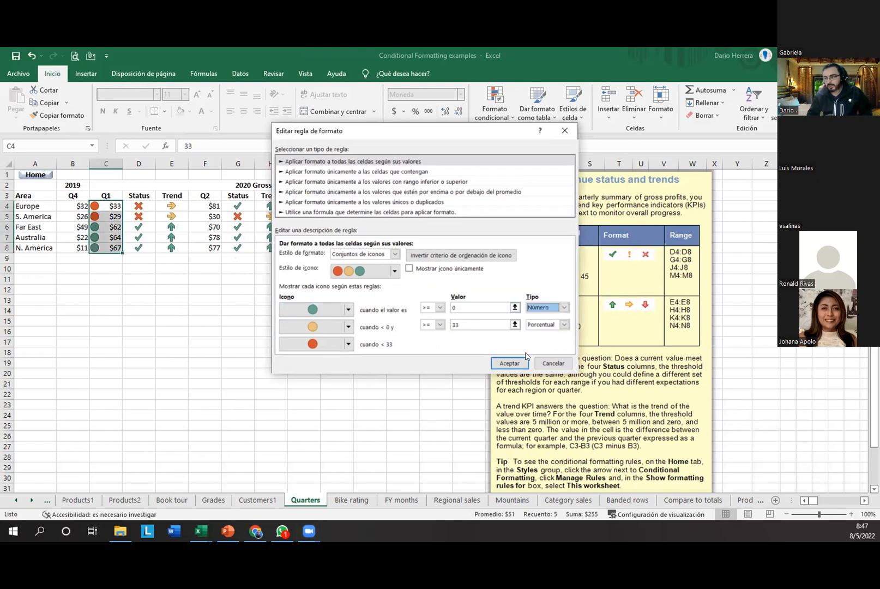
pyautogui.click(548, 326)
pyautogui.click(539, 334)
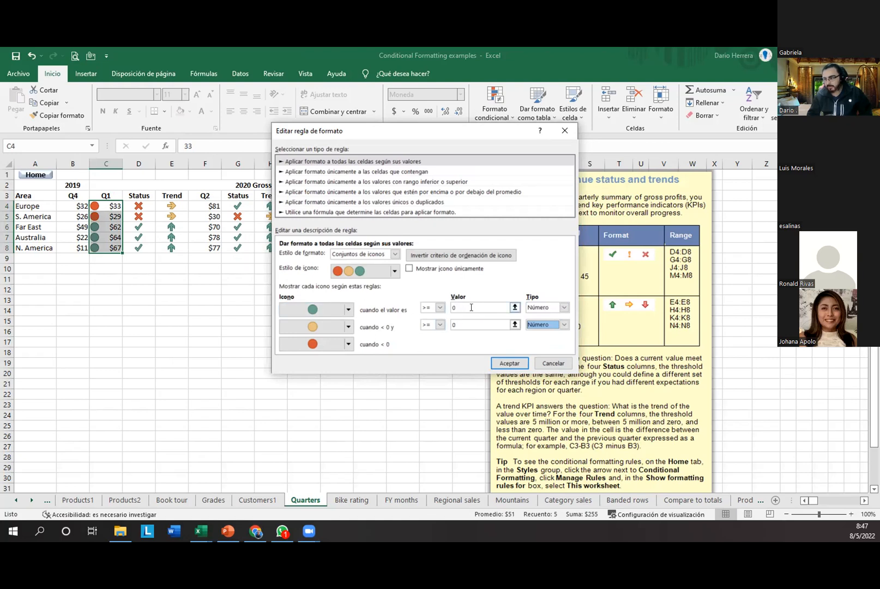
pyautogui.doubleClick(447, 306)
pyautogui.write('50')
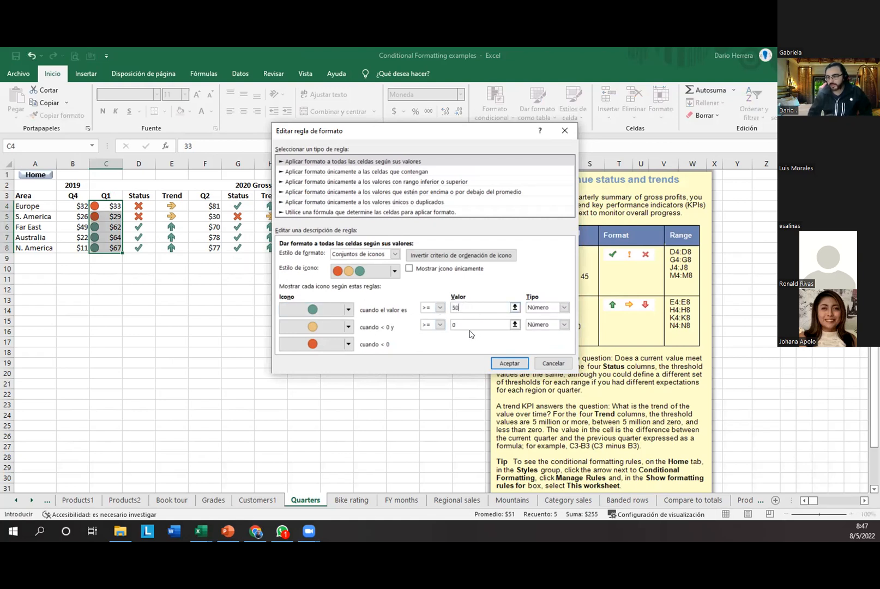
pyautogui.click(465, 324)
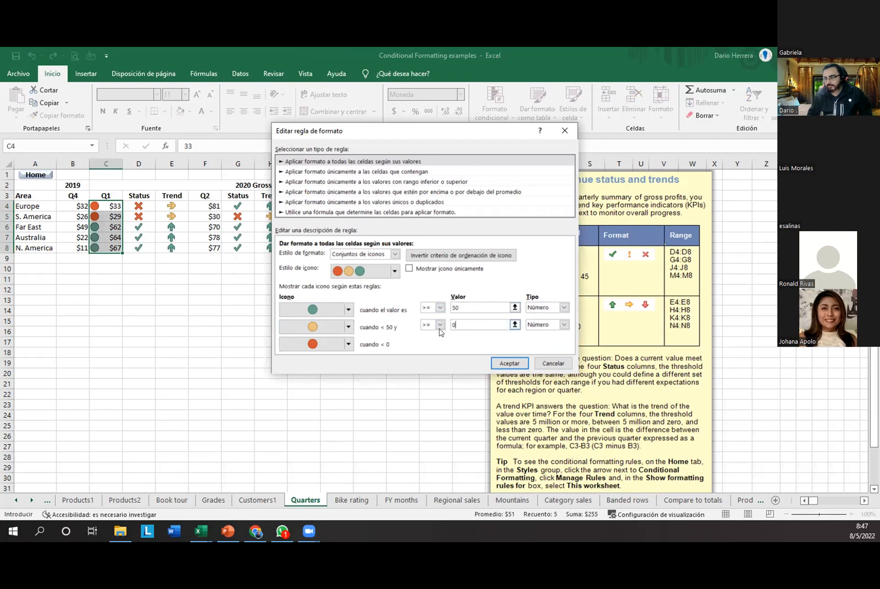
pyautogui.moveTo(459, 325); pyautogui.dragTo(445, 322)
pyautogui.write('20')
pyautogui.press('Return')
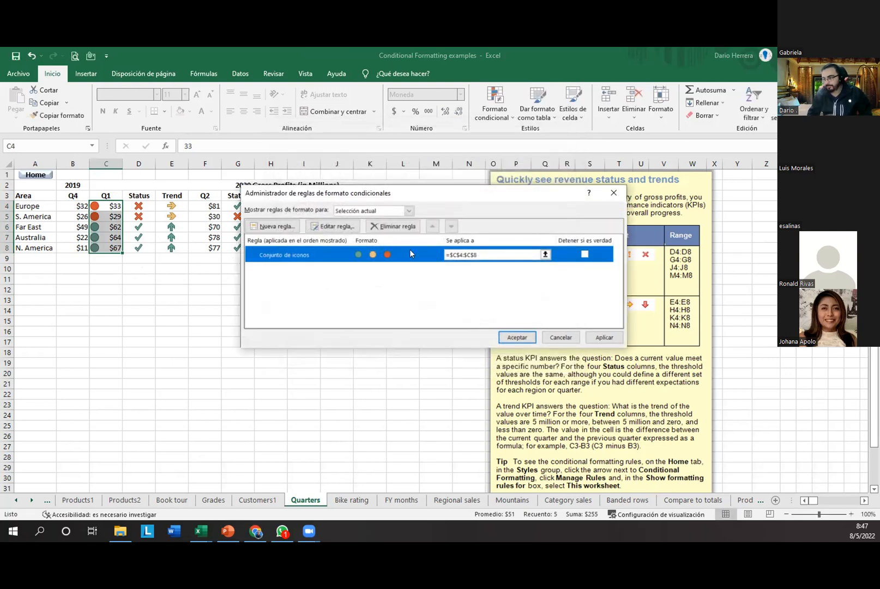
pyautogui.press('Return')
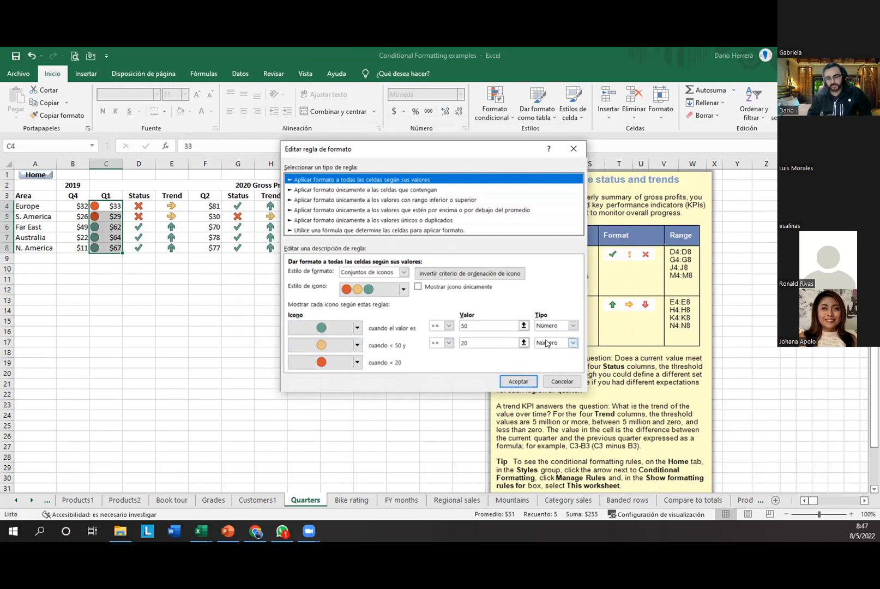
# Step: Measure the green threshold as a Número with value 50 and accept the edited rule
pyautogui.click(570, 325)
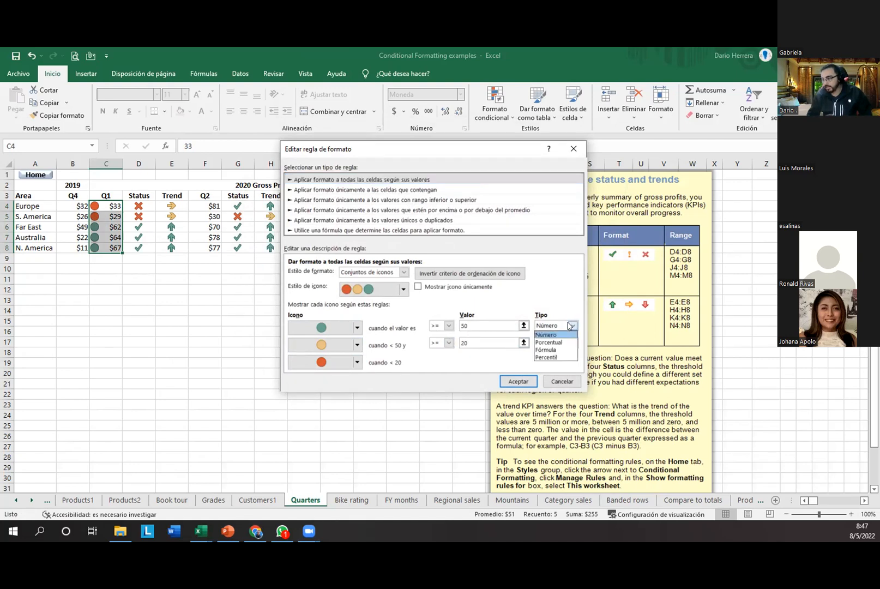
pyautogui.click(567, 349)
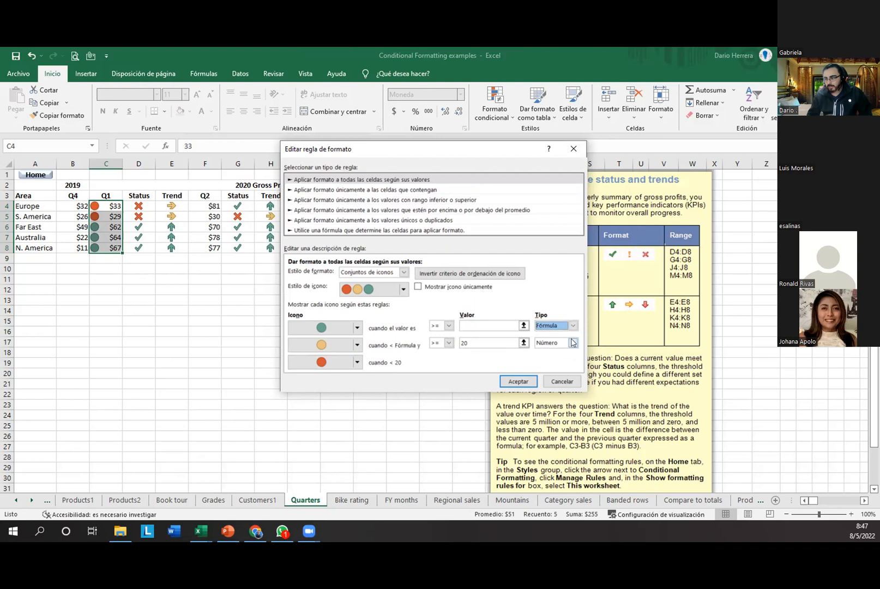
pyautogui.click(573, 325)
pyautogui.click(566, 357)
pyautogui.click(550, 326)
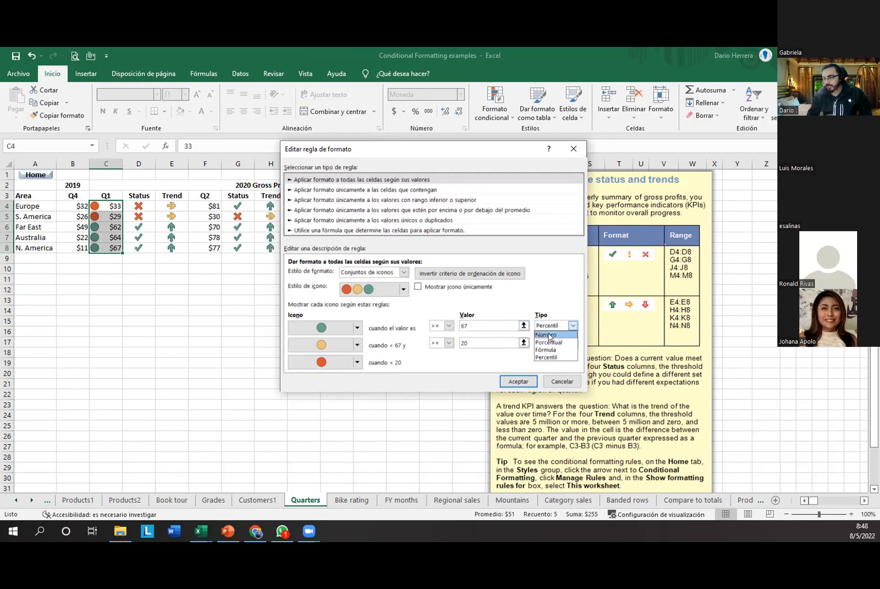
pyautogui.click(549, 335)
pyautogui.click(470, 324)
pyautogui.moveTo(470, 325); pyautogui.dragTo(442, 326)
pyautogui.write('50')
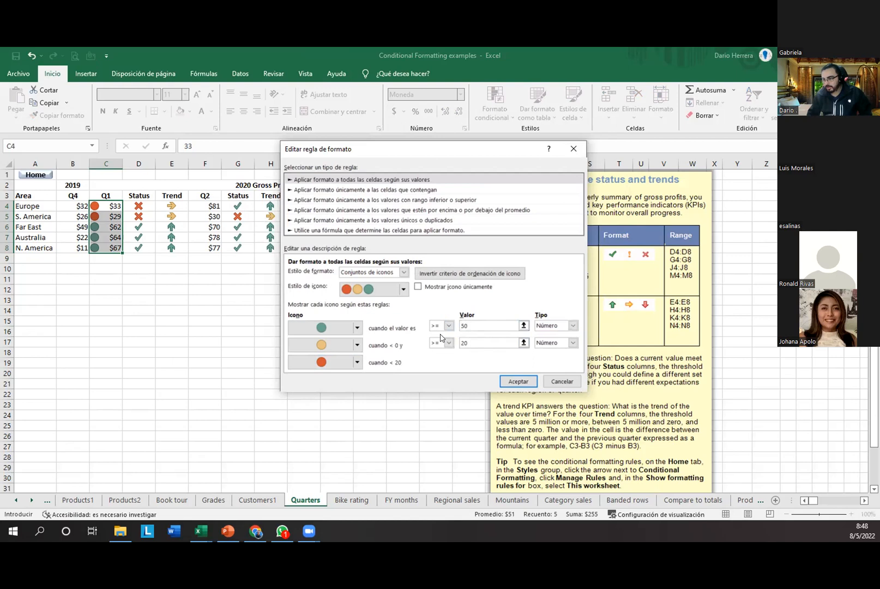
pyautogui.click(470, 342)
pyautogui.click(508, 381)
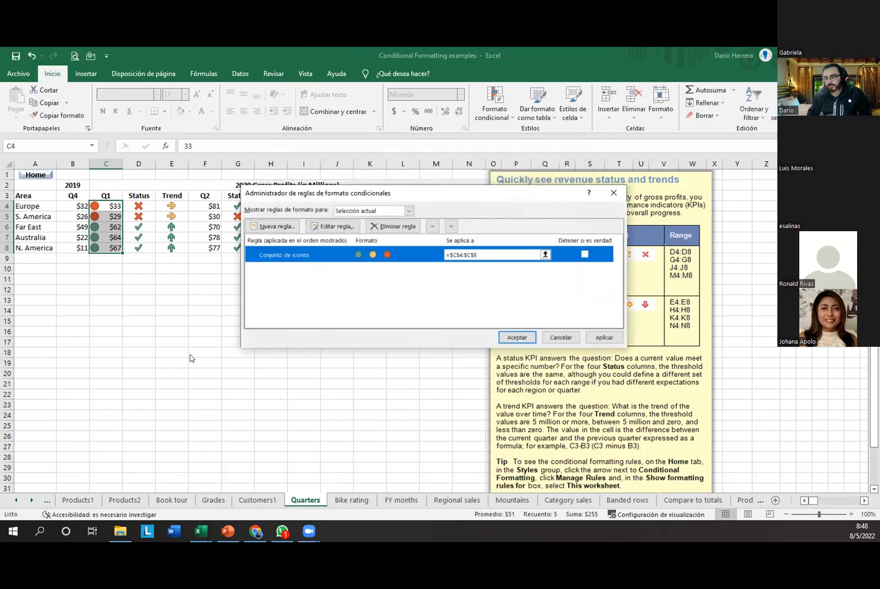
pyautogui.click(509, 334)
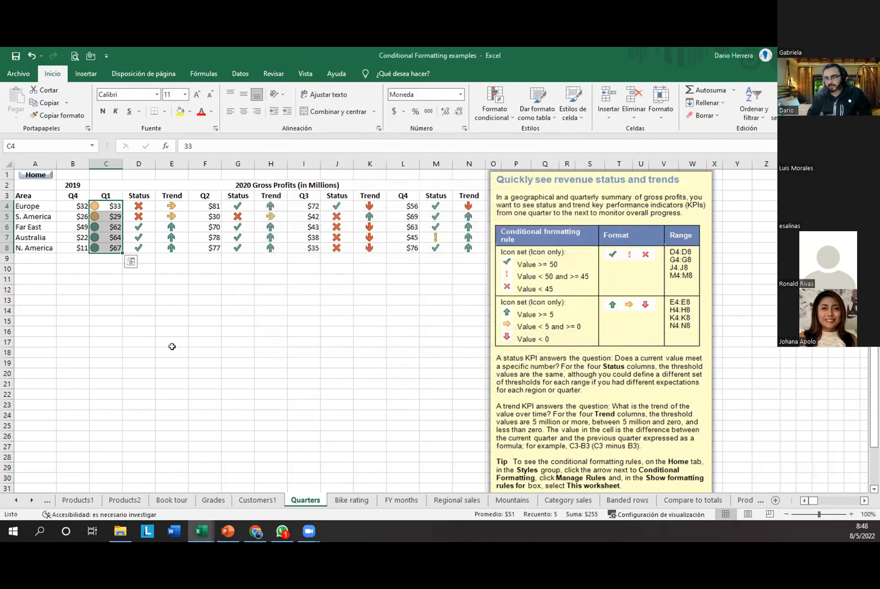
pyautogui.click(162, 352)
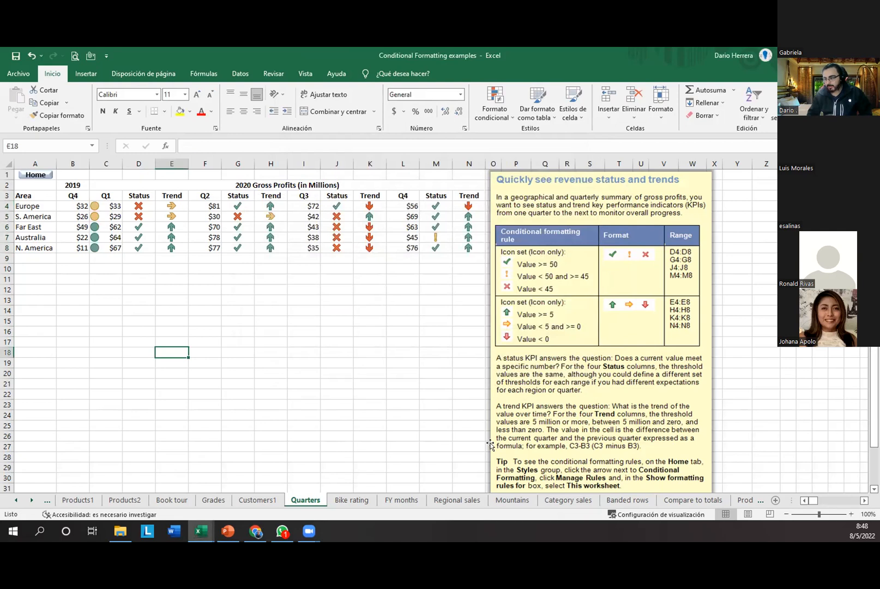
pyautogui.moveTo(81, 192); pyautogui.dragTo(104, 258)
pyautogui.moveTo(105, 192); pyautogui.dragTo(122, 260)
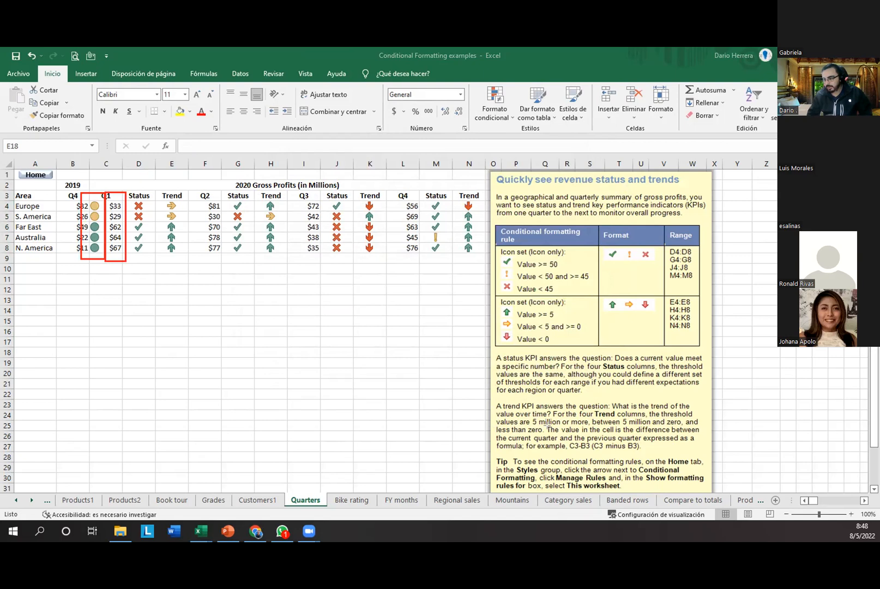
pyautogui.click(124, 224)
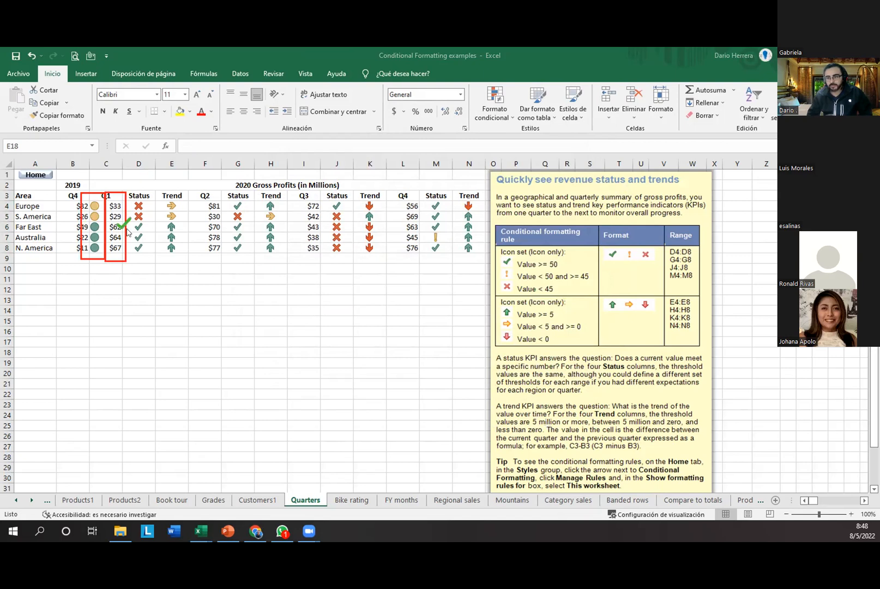
pyautogui.click(124, 237)
pyautogui.click(124, 248)
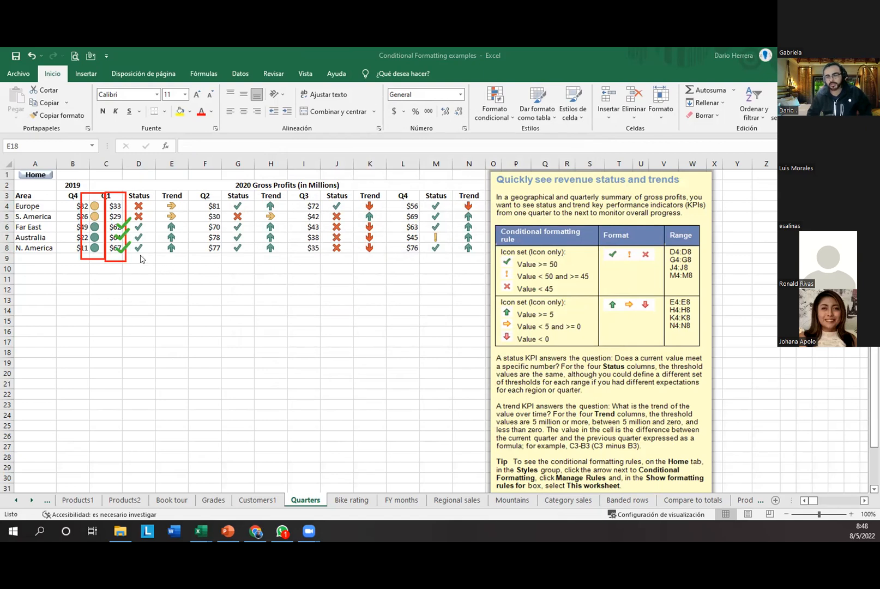
pyautogui.click(98, 236)
pyautogui.click(97, 247)
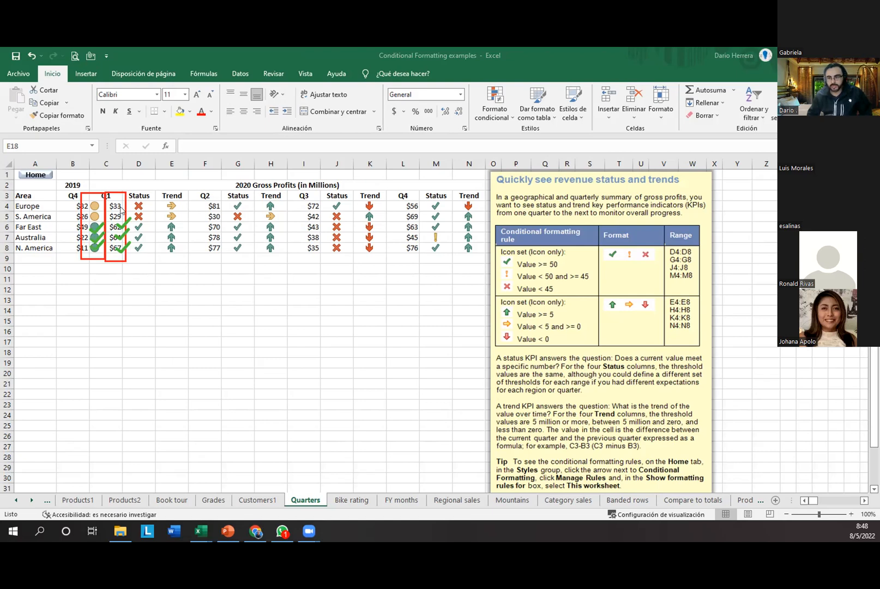
pyautogui.click(126, 207)
pyautogui.click(125, 218)
pyautogui.click(83, 203)
pyautogui.click(83, 216)
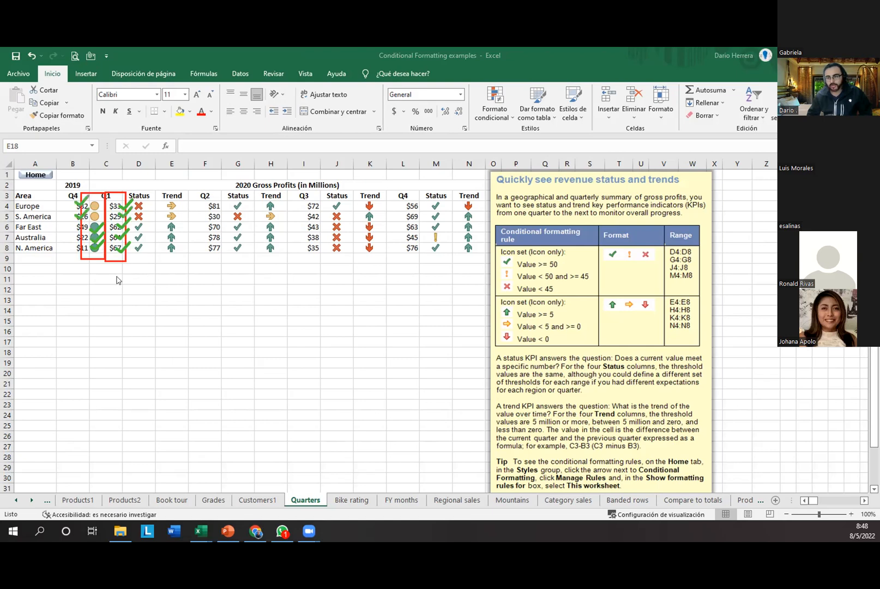
pyautogui.click(708, 451)
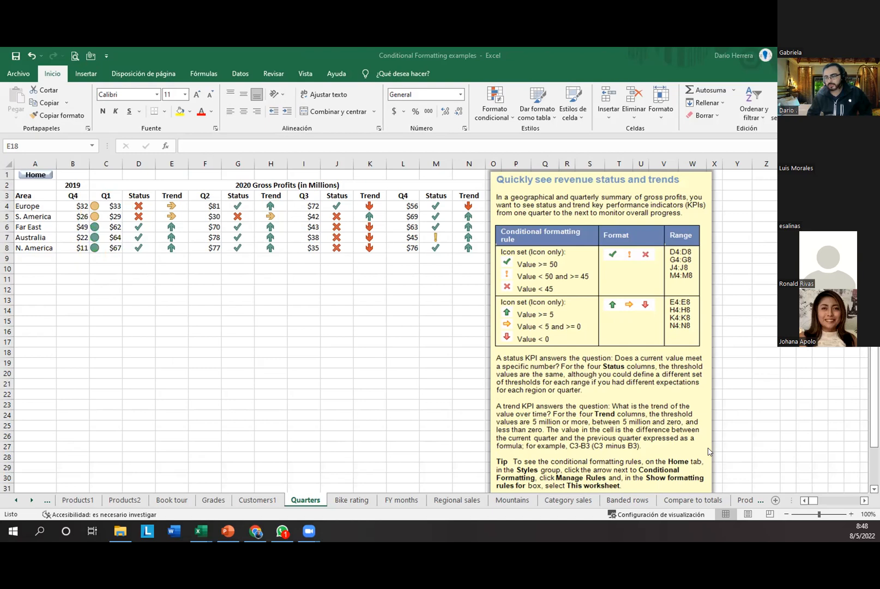
pyautogui.moveTo(104, 206); pyautogui.dragTo(104, 248)
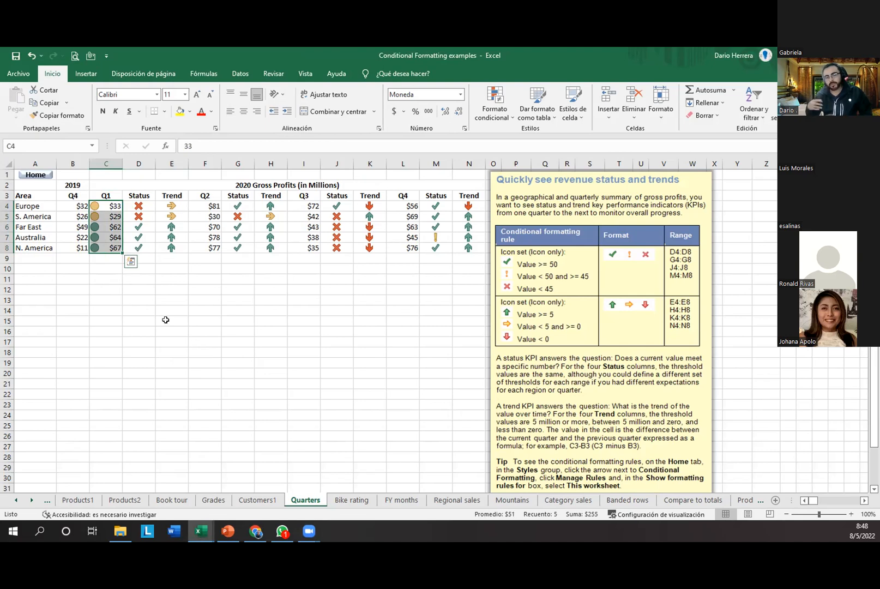
# Step: Edit the Q1 icon set rule so green requires > 50 while yellow stays at >= 20
pyautogui.click(494, 105)
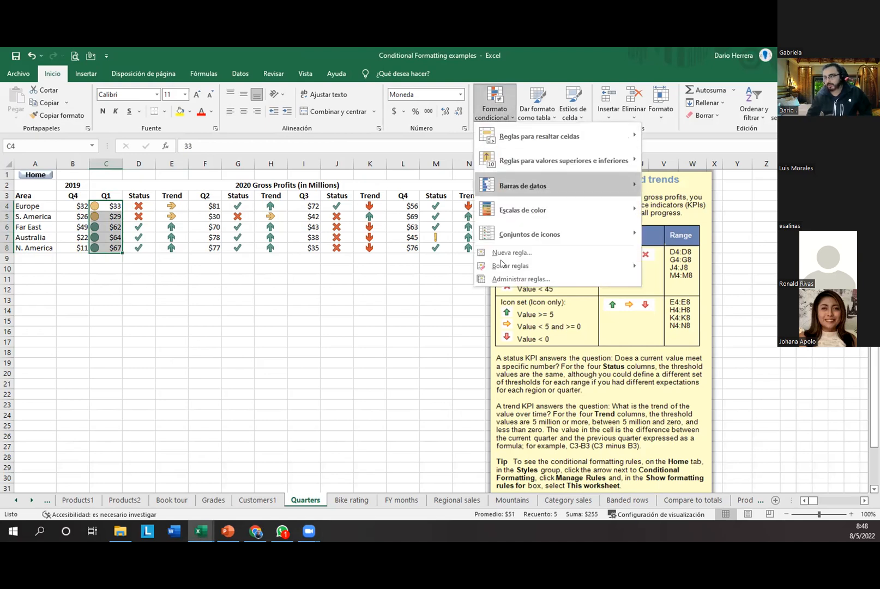
pyautogui.click(494, 281)
pyautogui.click(490, 112)
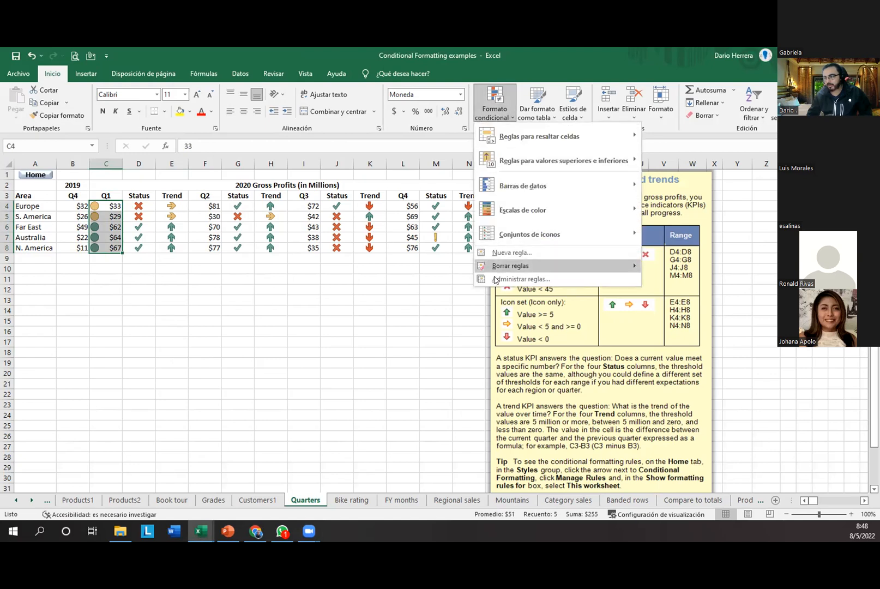
pyautogui.click(495, 277)
pyautogui.doubleClick(417, 250)
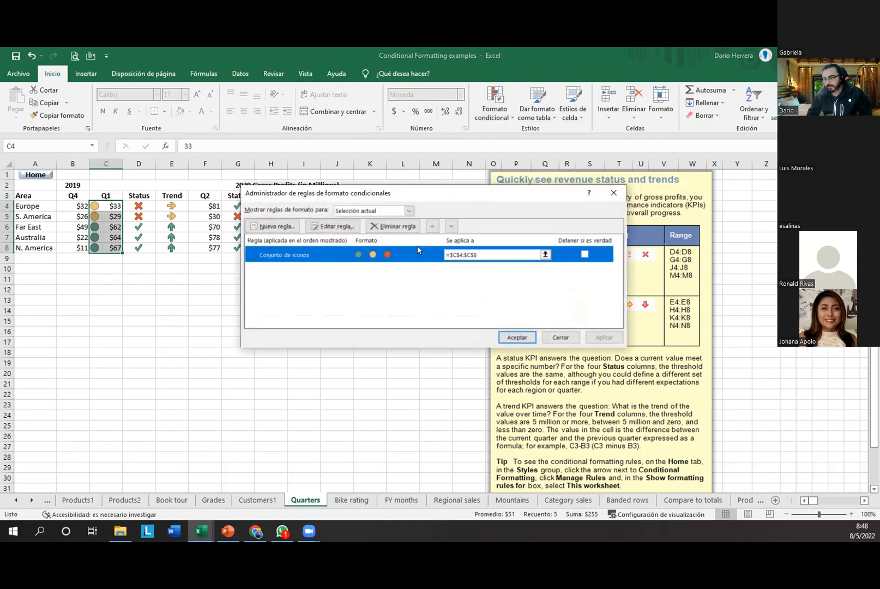
pyautogui.click(448, 325)
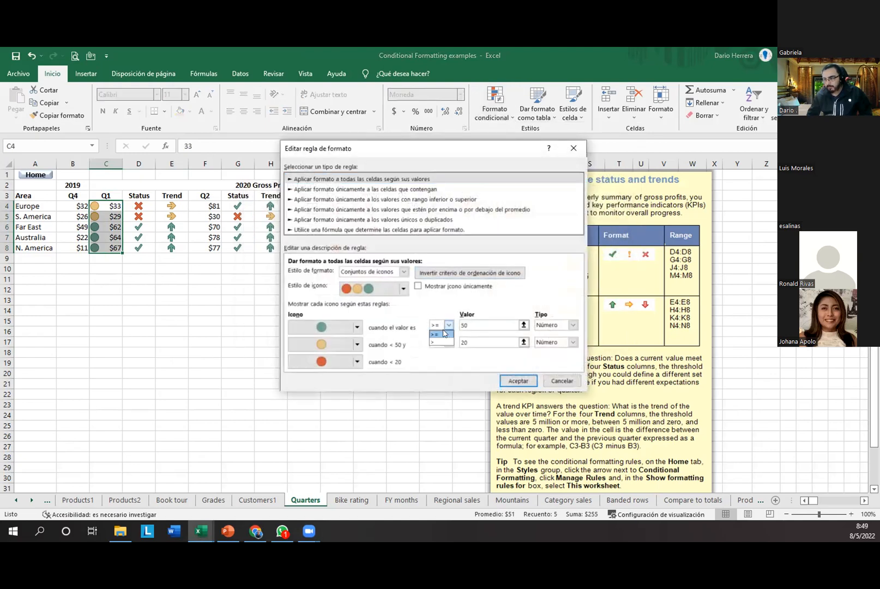
pyautogui.click(442, 341)
pyautogui.click(447, 341)
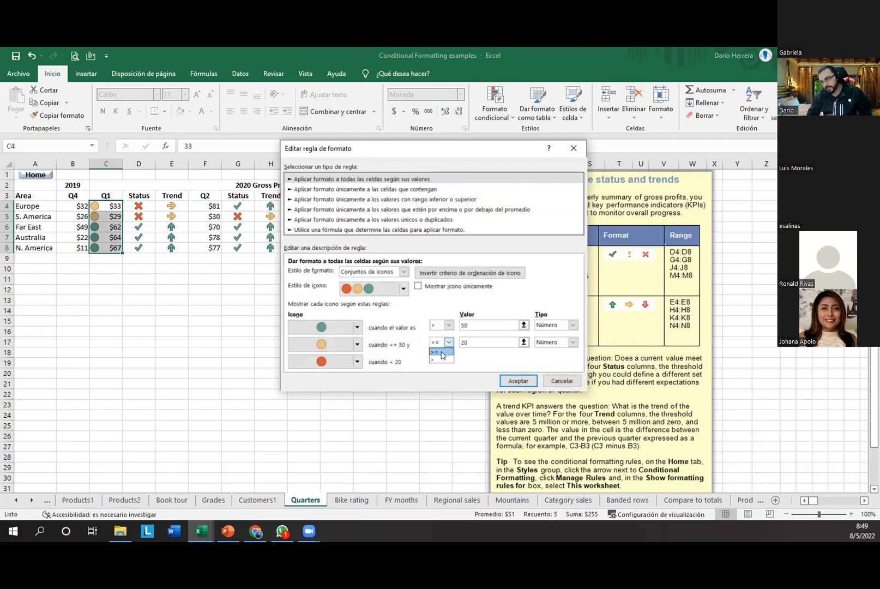
pyautogui.click(441, 353)
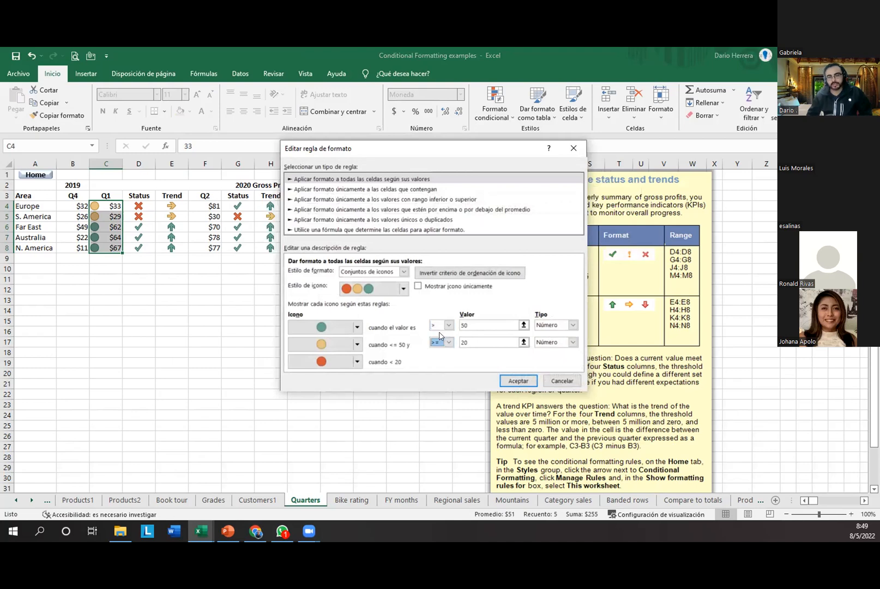
pyautogui.click(460, 342)
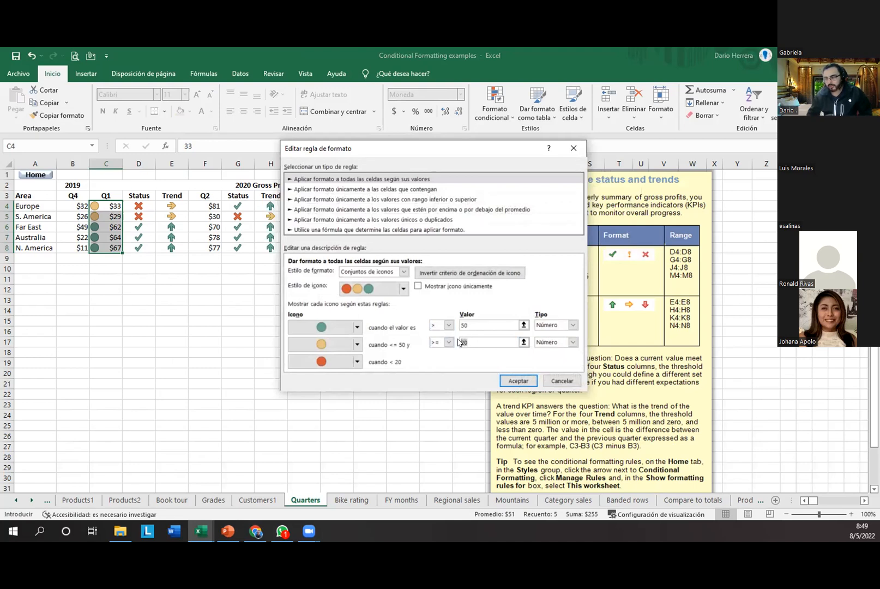
pyautogui.click(465, 325)
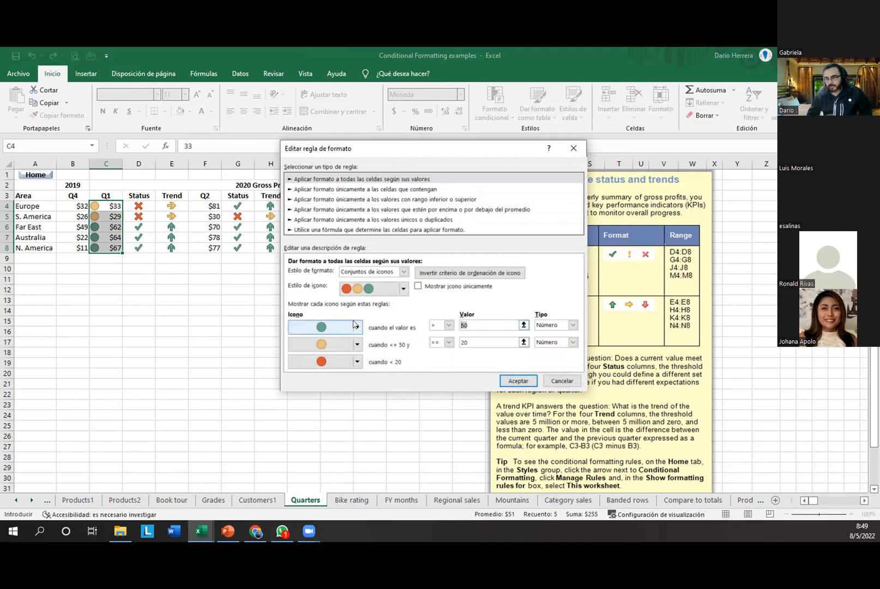
# Step: Use a green flag icon for values above 50 and apply the rule
pyautogui.click(357, 327)
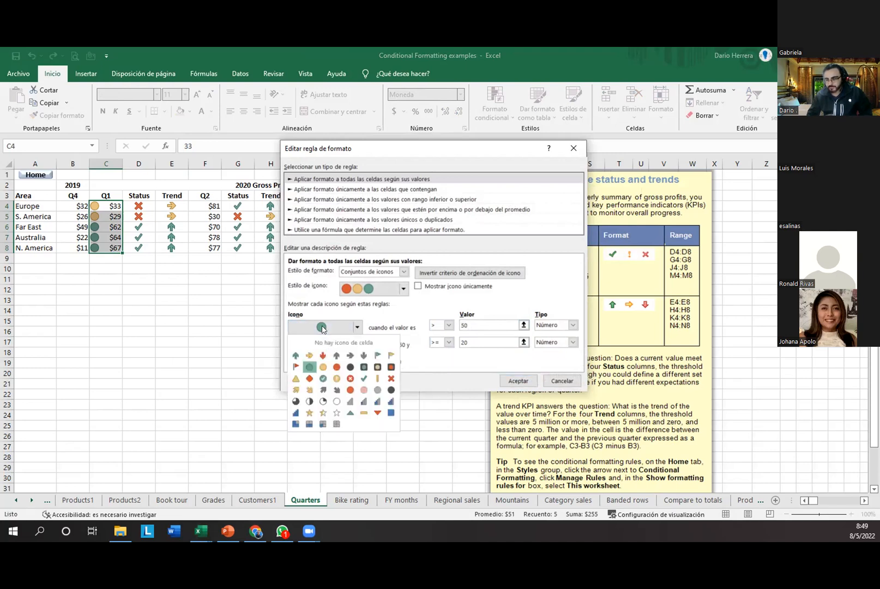
pyautogui.click(376, 355)
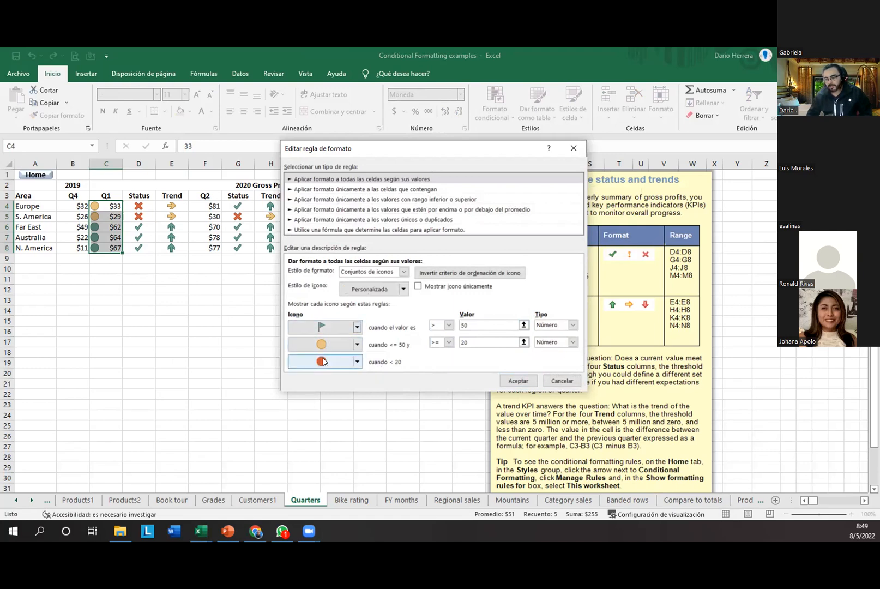
pyautogui.click(517, 380)
pyautogui.press('Return')
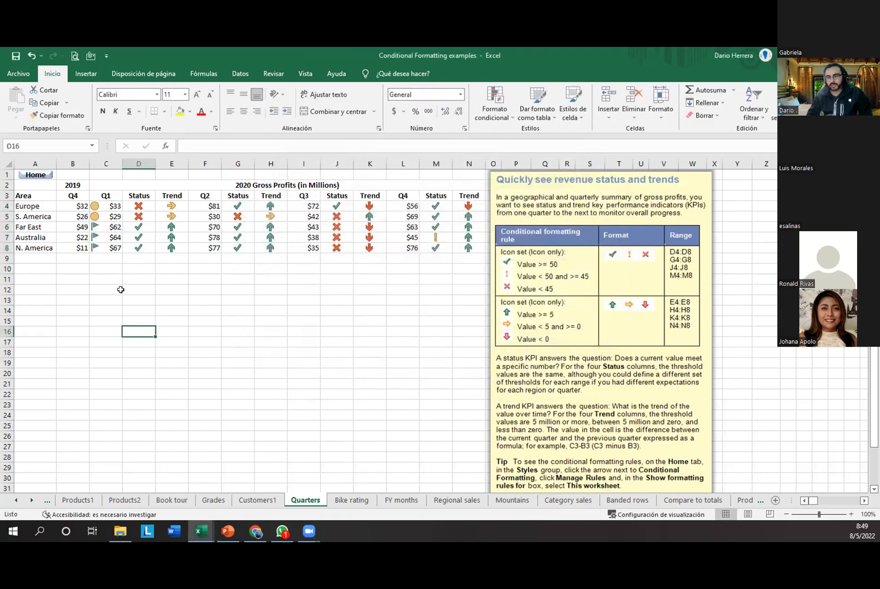
pyautogui.moveTo(100, 226); pyautogui.dragTo(103, 247)
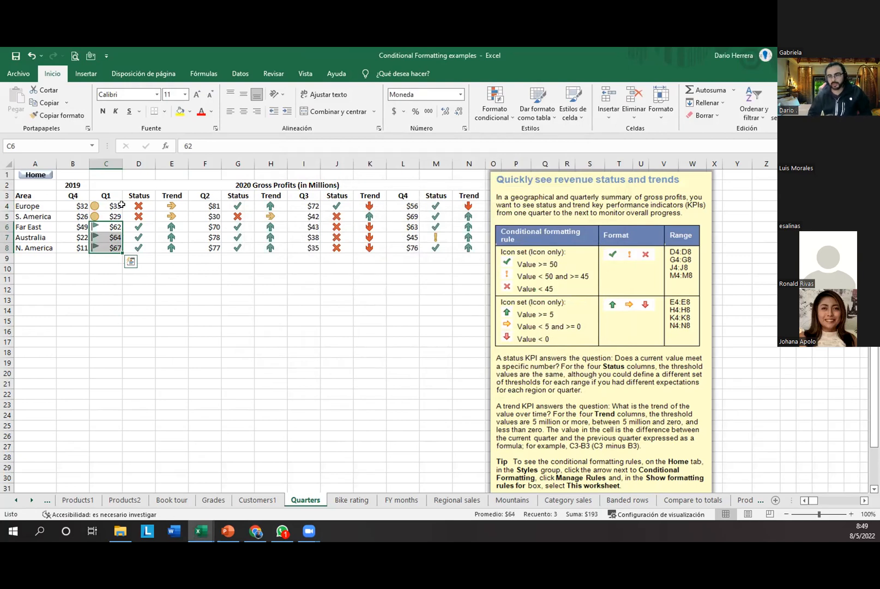
# Step: For Q1 values C4:C8, switch the icon rule's top icon back to a green circle measured as Número
pyautogui.moveTo(112, 206); pyautogui.dragTo(110, 246)
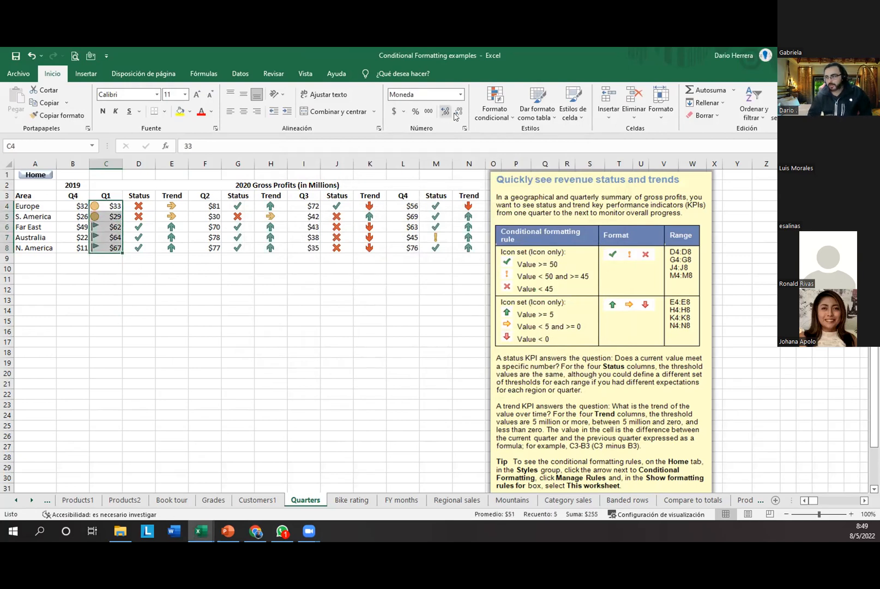
pyautogui.click(494, 108)
pyautogui.click(500, 275)
pyautogui.doubleClick(342, 256)
pyautogui.click(356, 326)
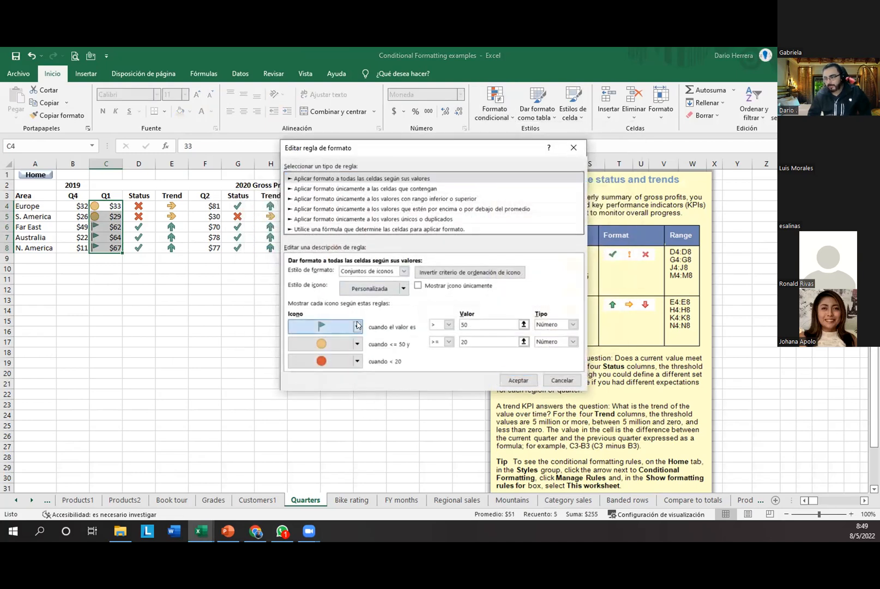
pyautogui.click(311, 367)
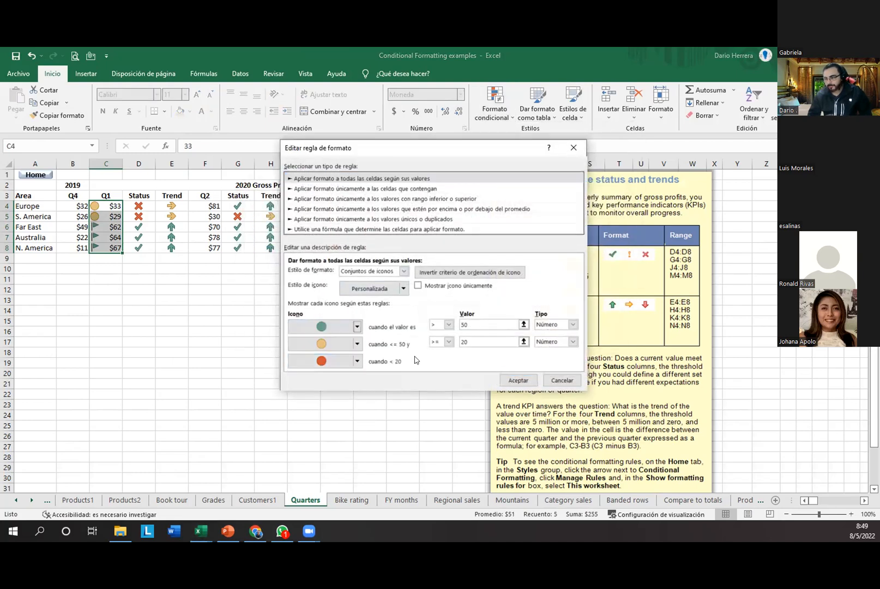
pyautogui.click(573, 324)
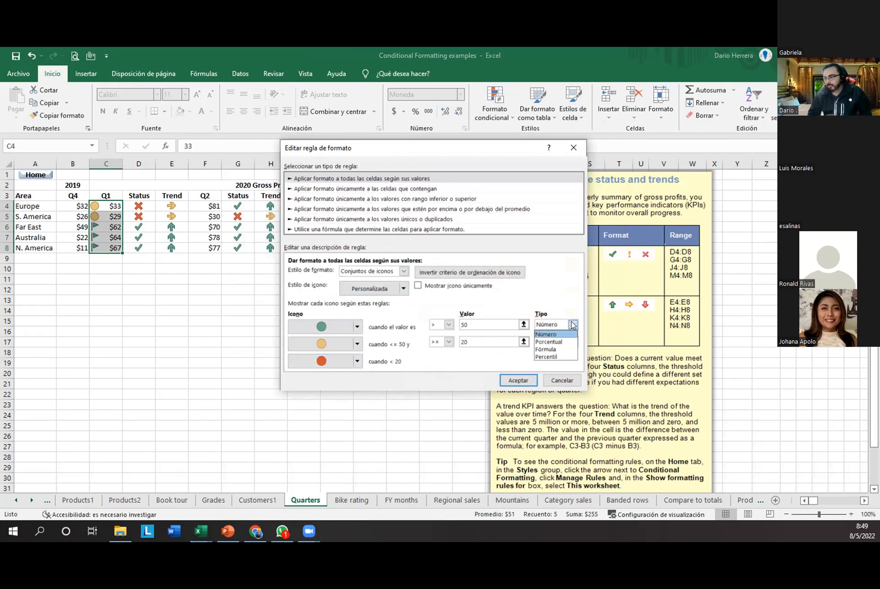
pyautogui.click(463, 351)
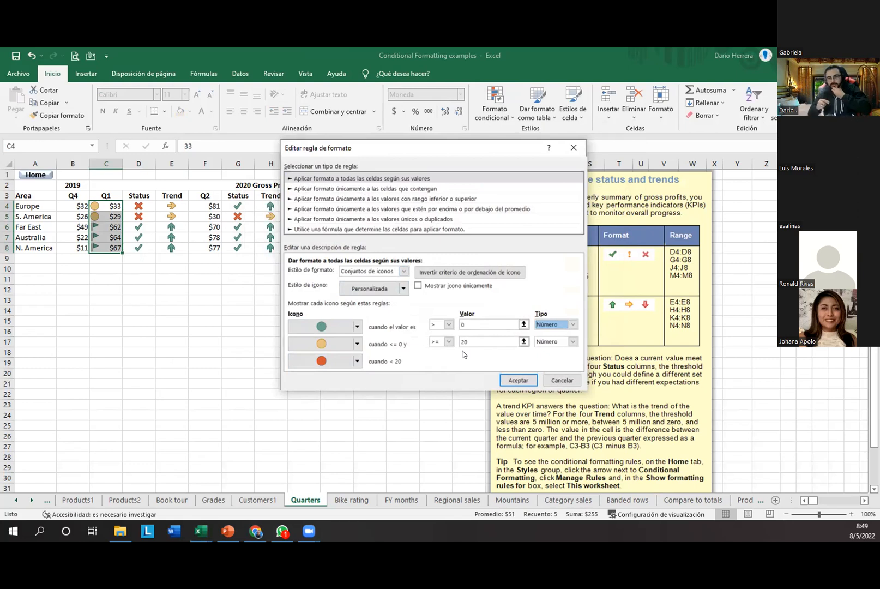
pyautogui.click(473, 325)
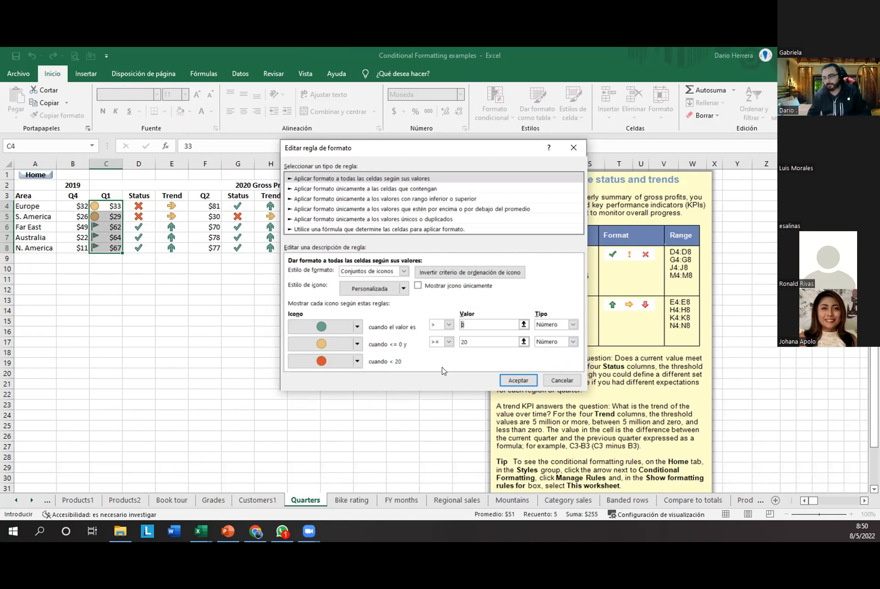
# Step: Turn on Show Icon Only, set the top threshold to 50, and confirm both dialogs
pyautogui.click(417, 284)
pyautogui.click(417, 284)
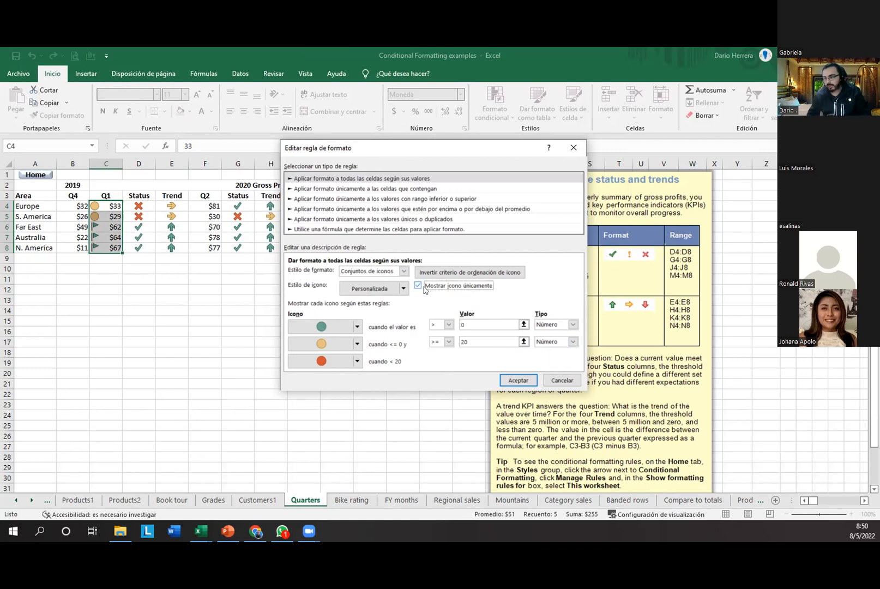
pyautogui.click(518, 380)
pyautogui.click(444, 319)
pyautogui.write('50')
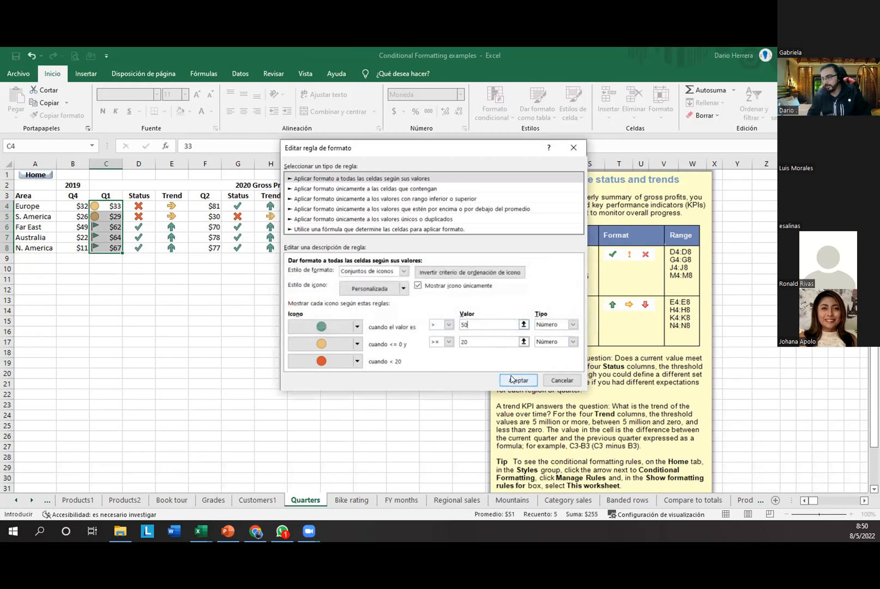
pyautogui.click(517, 380)
pyautogui.click(517, 337)
# Step: Enter 15 as South America's Q1 value in cell C5
pyautogui.click(107, 297)
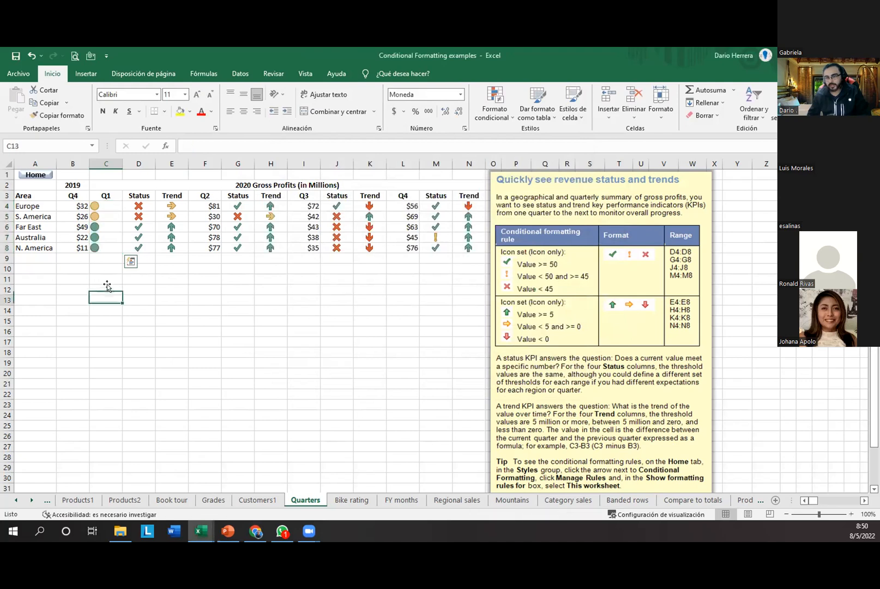
pyautogui.moveTo(106, 205); pyautogui.dragTo(109, 248)
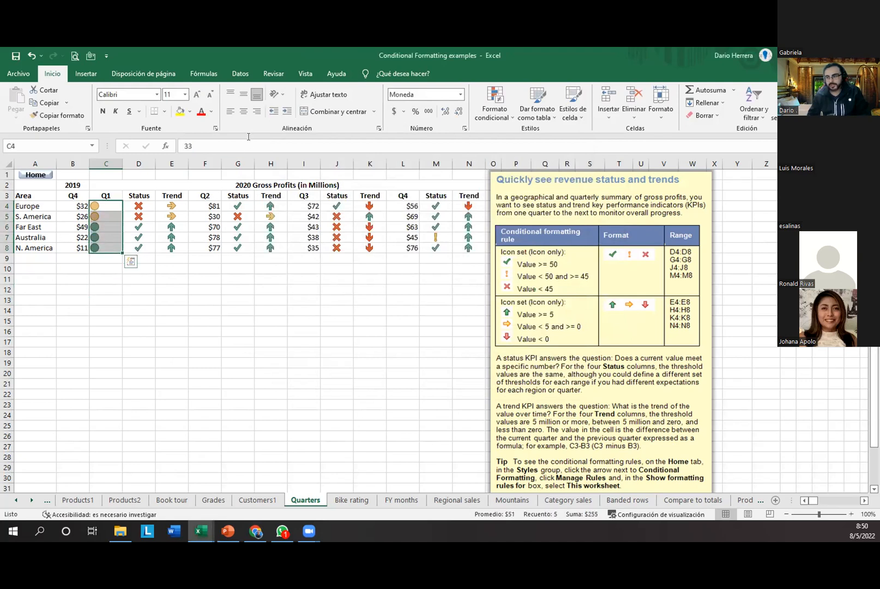
pyautogui.click(103, 260)
pyautogui.moveTo(111, 209); pyautogui.dragTo(111, 250)
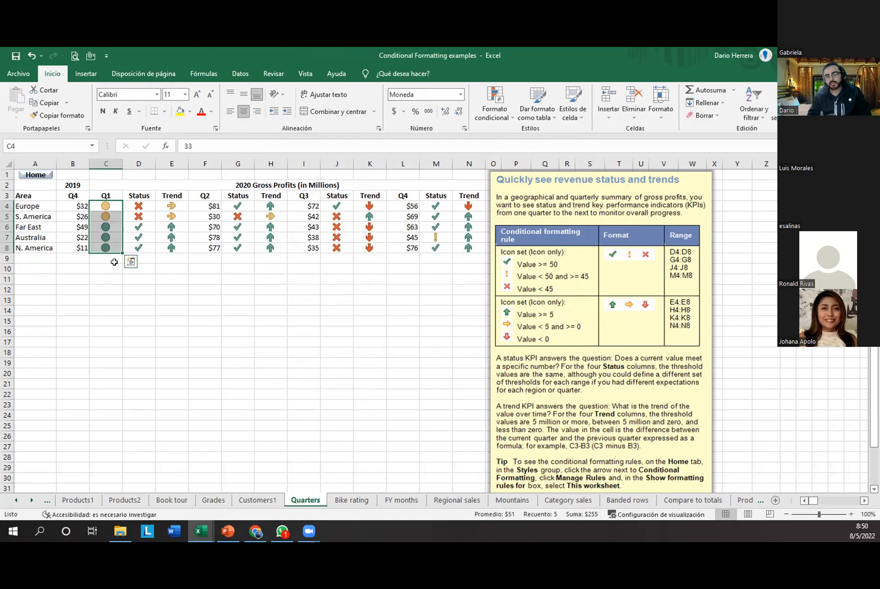
pyautogui.click(109, 218)
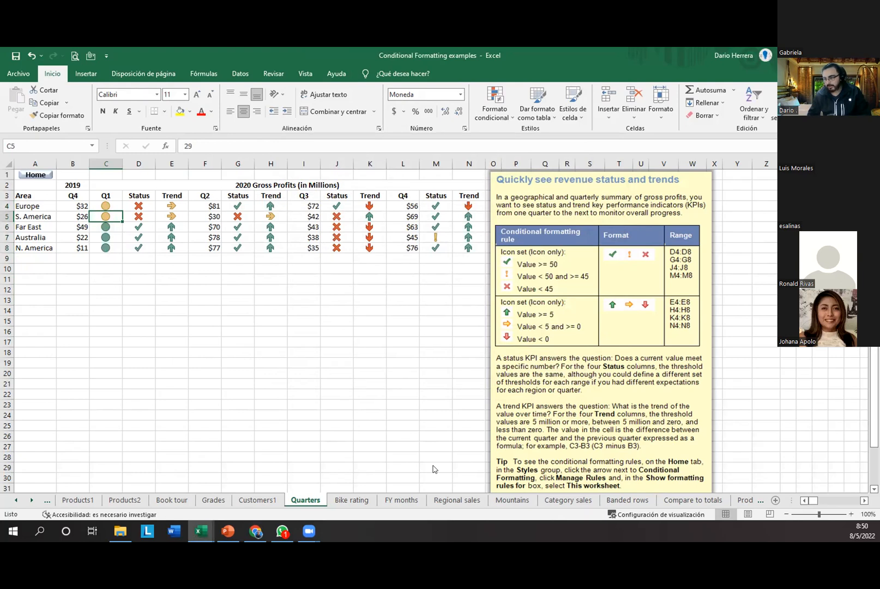
pyautogui.moveTo(118, 216); pyautogui.dragTo(178, 146)
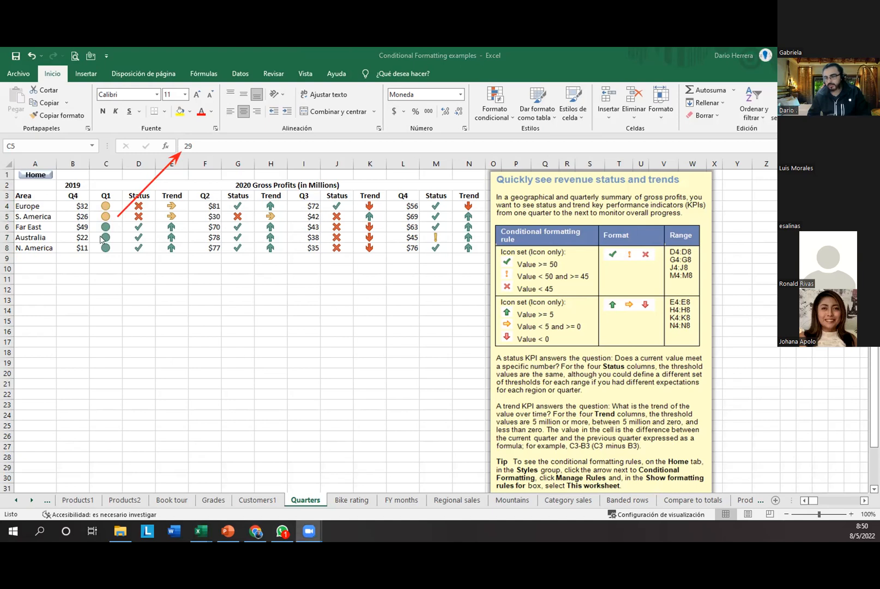
pyautogui.click(110, 217)
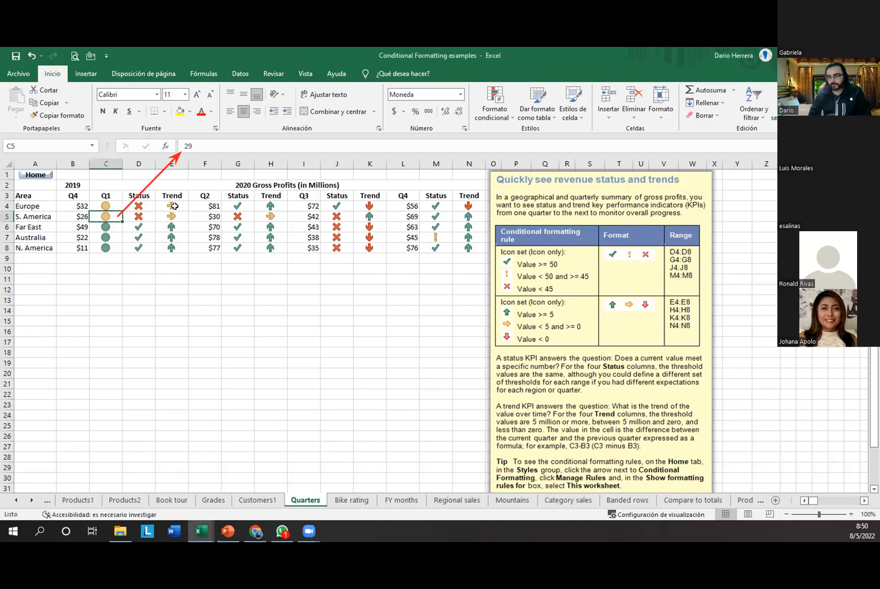
pyautogui.write('15')
pyautogui.press('Return')
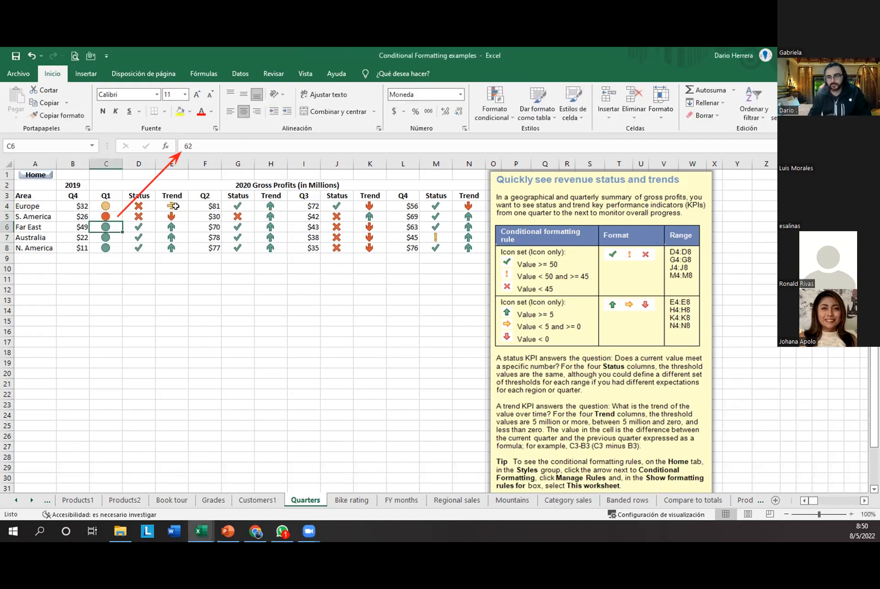
# Step: Check C5's new value and reselect the Q1 range C4:C8 for Conditional Formatting
pyautogui.click(111, 216)
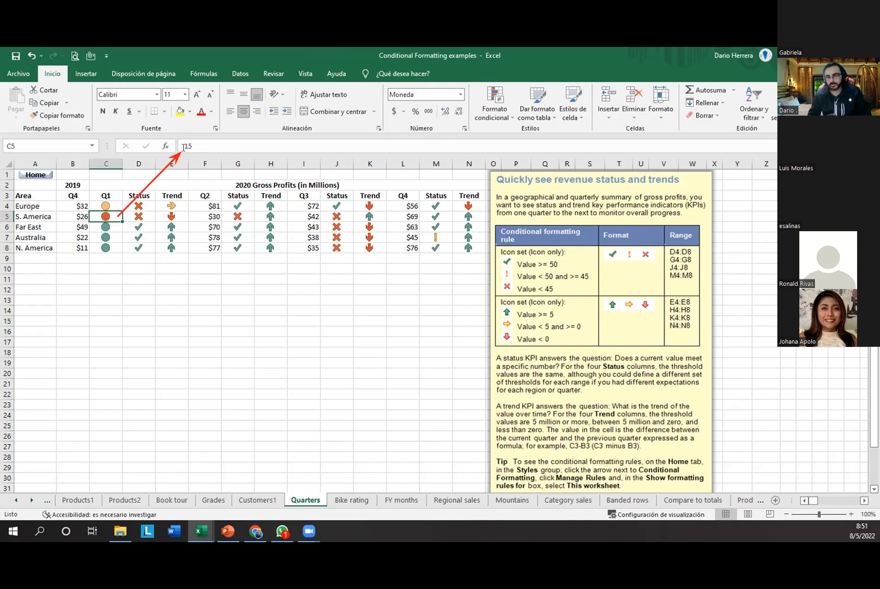
pyautogui.click(148, 269)
pyautogui.click(100, 219)
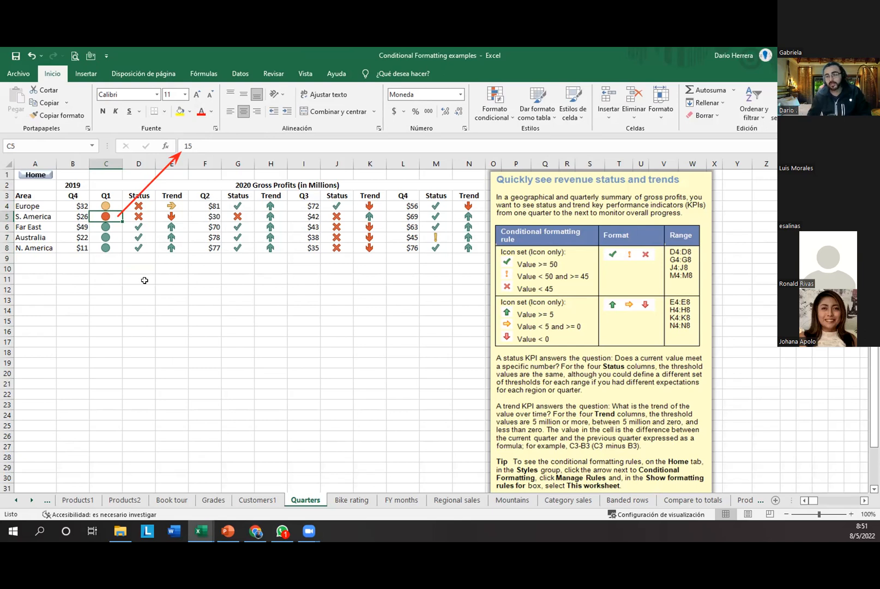
pyautogui.click(113, 206)
pyautogui.moveTo(113, 222); pyautogui.dragTo(112, 262)
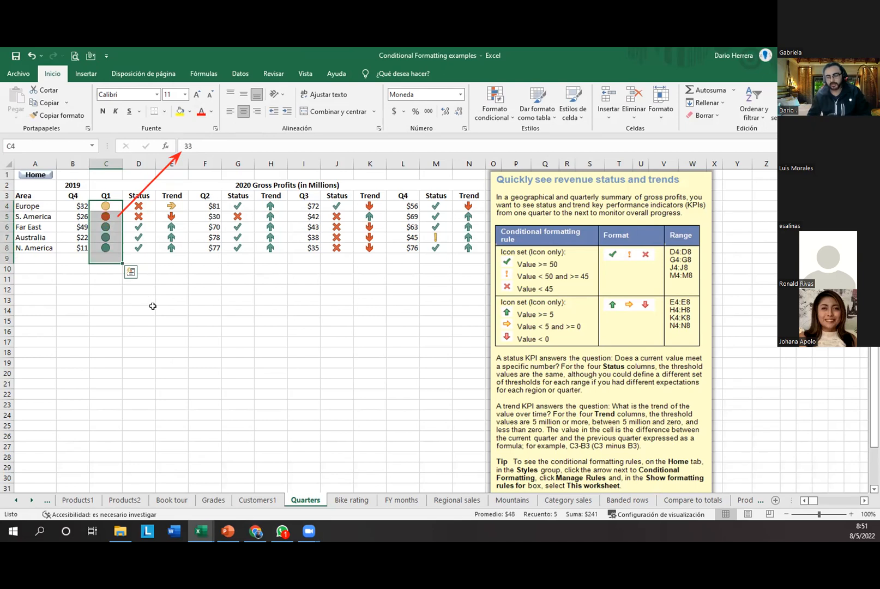
pyautogui.click(152, 286)
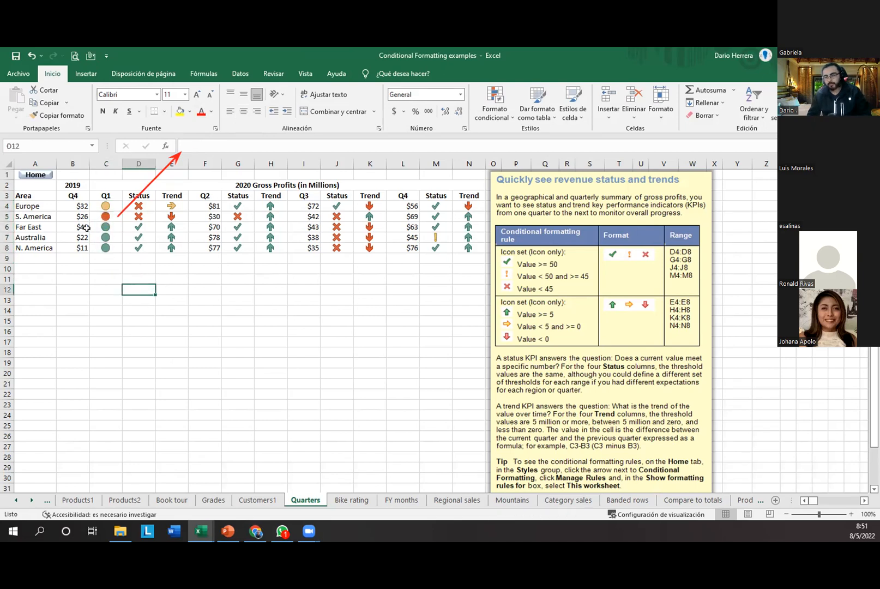
pyautogui.moveTo(109, 205); pyautogui.dragTo(112, 248)
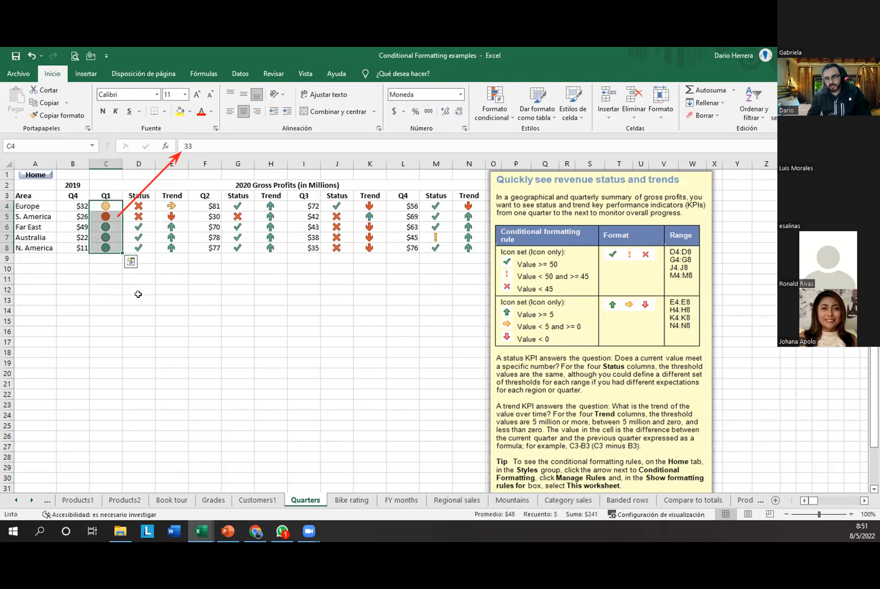
pyautogui.click(494, 109)
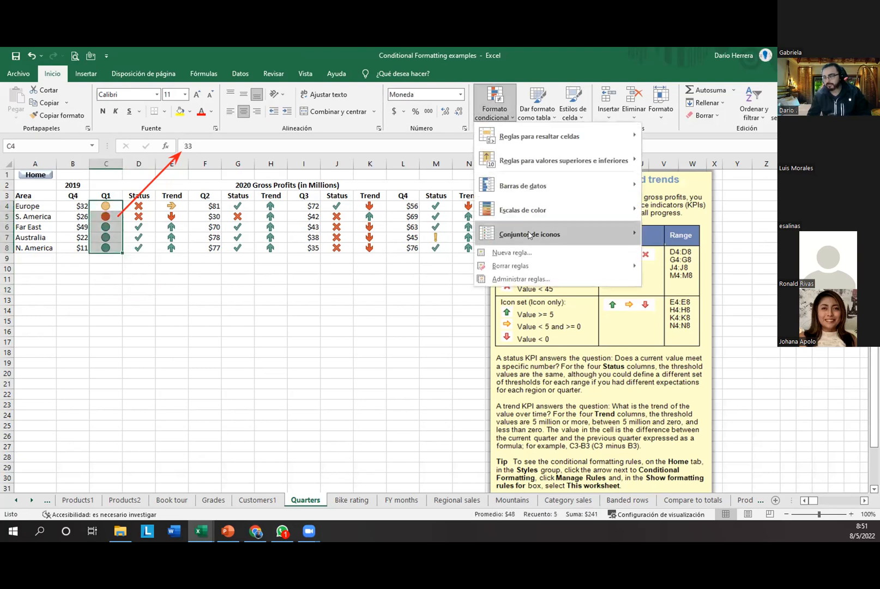
pyautogui.moveTo(529, 235)
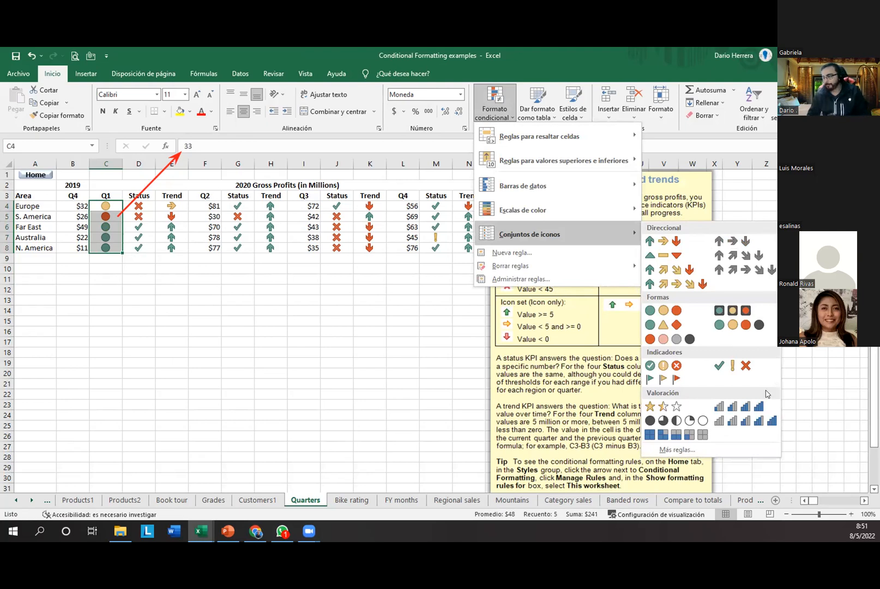
pyautogui.click(318, 312)
pyautogui.click(320, 315)
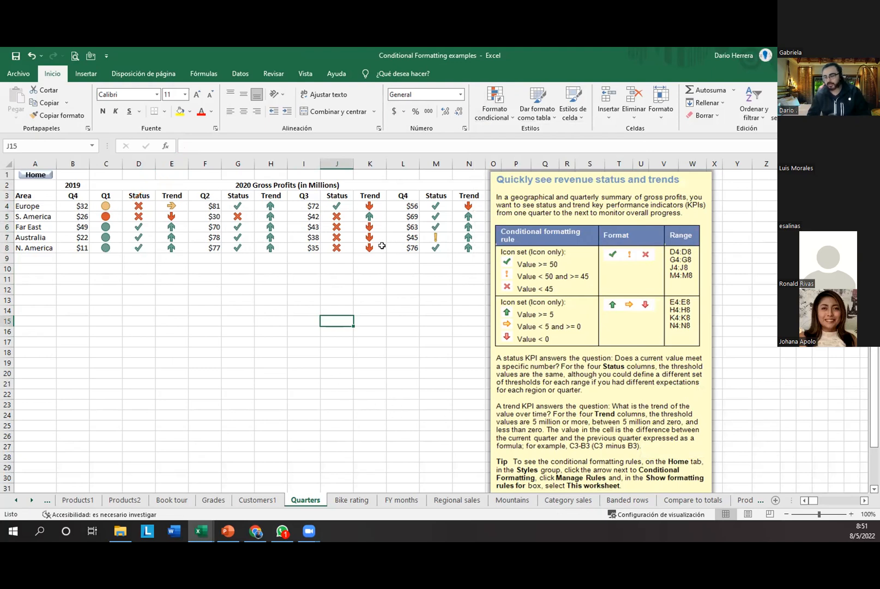
# Step: Move through the sheet tabs to the Mountains sheet and browse the Conditional Formatting menu
pyautogui.click(364, 501)
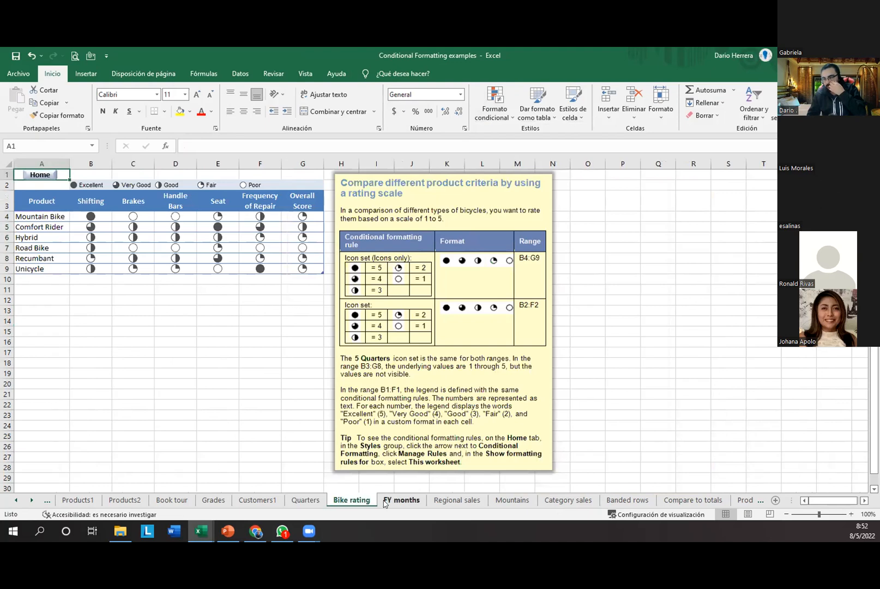
pyautogui.click(385, 502)
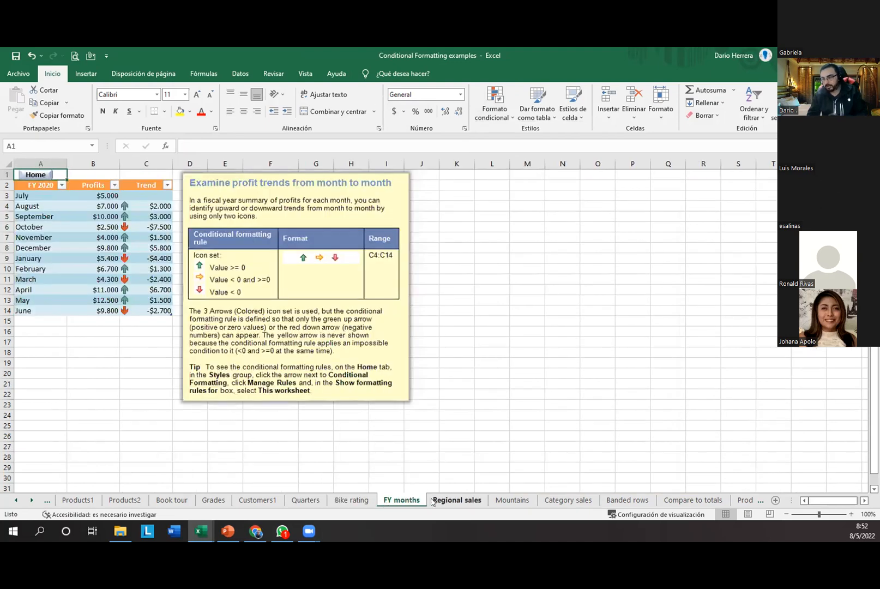
pyautogui.click(434, 501)
pyautogui.click(515, 505)
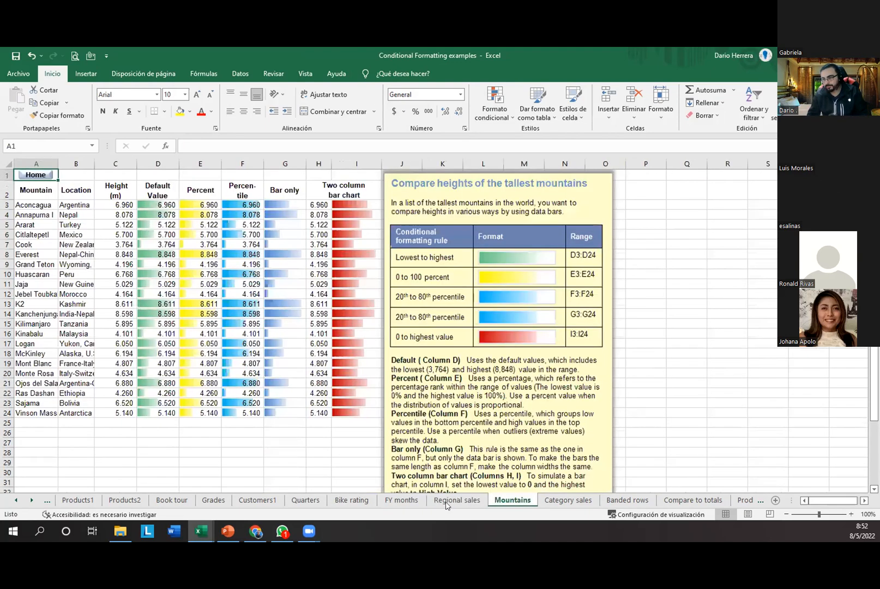
pyautogui.click(242, 462)
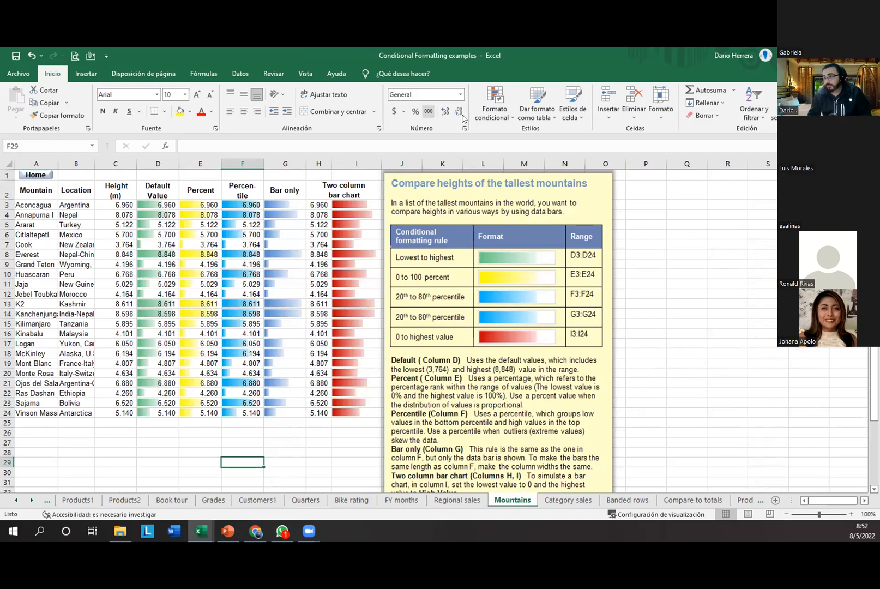
pyautogui.click(496, 112)
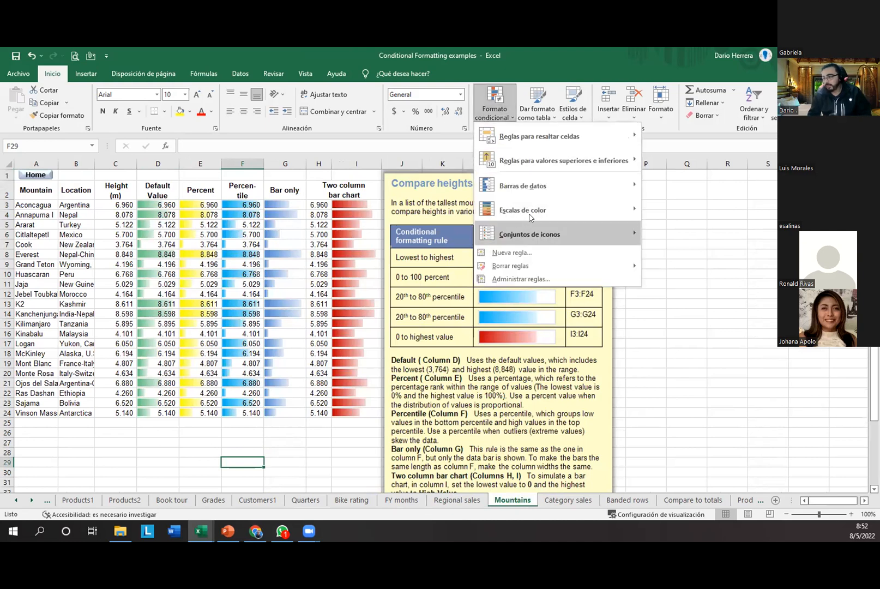
pyautogui.moveTo(547, 190)
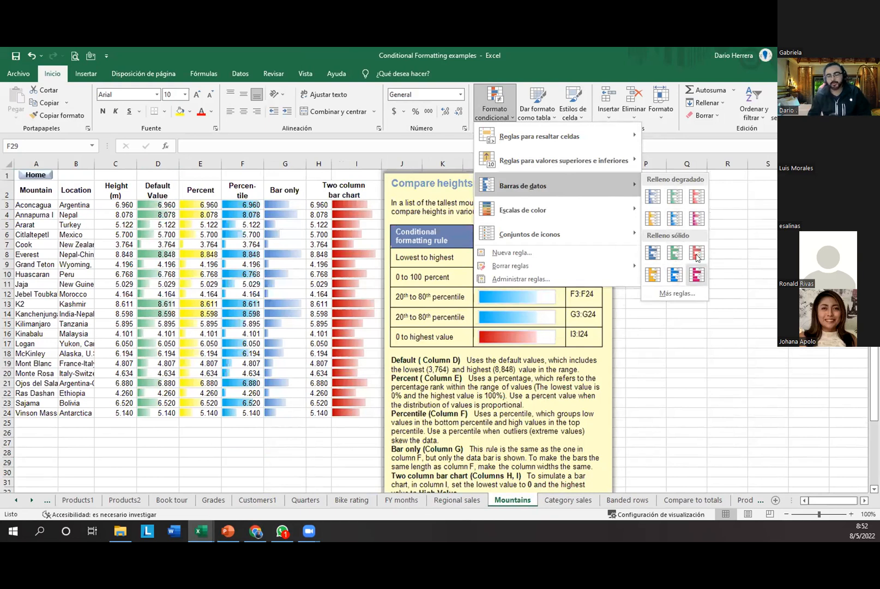
pyautogui.click(208, 293)
# Step: Select the heights C3:C24 and preview the Data Bars gallery without applying one
pyautogui.moveTo(116, 204); pyautogui.dragTo(119, 414)
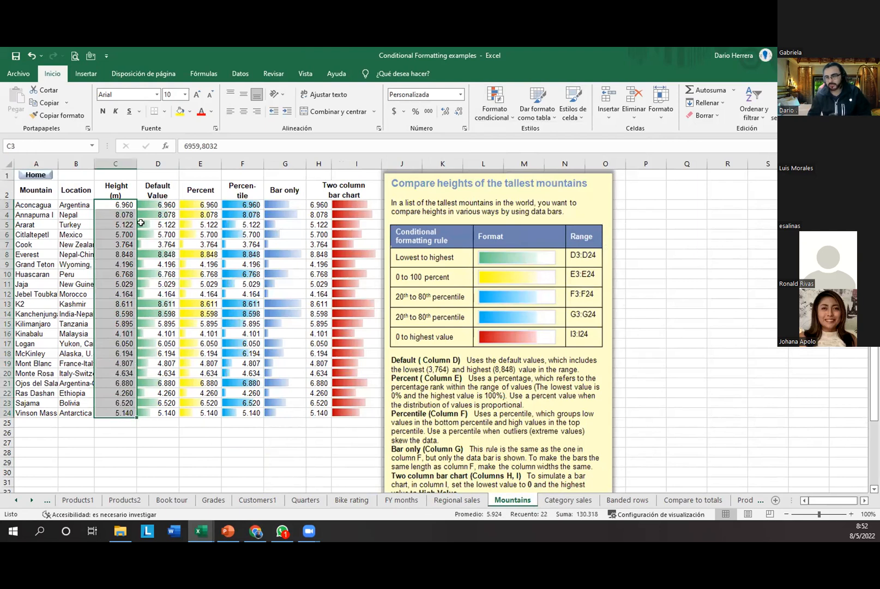
pyautogui.click(484, 125)
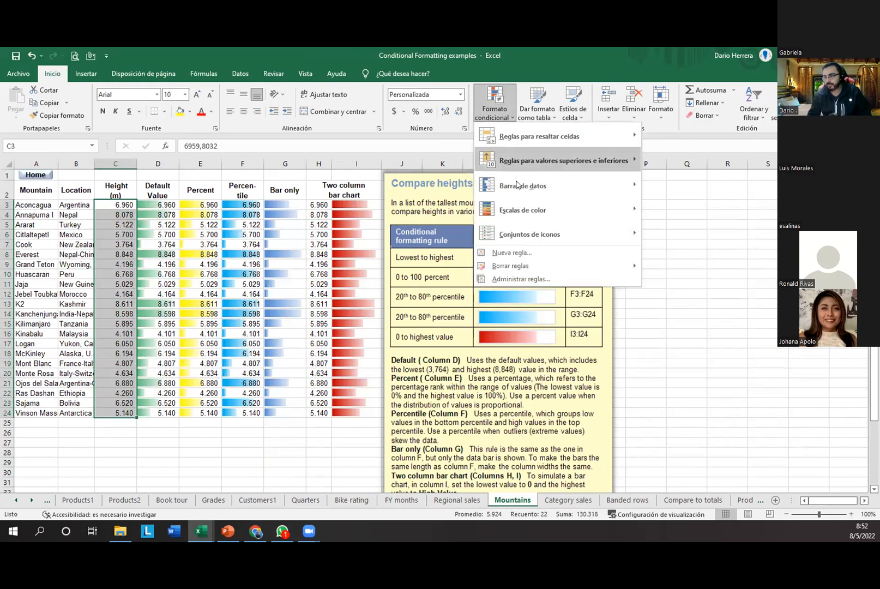
pyautogui.moveTo(632, 189)
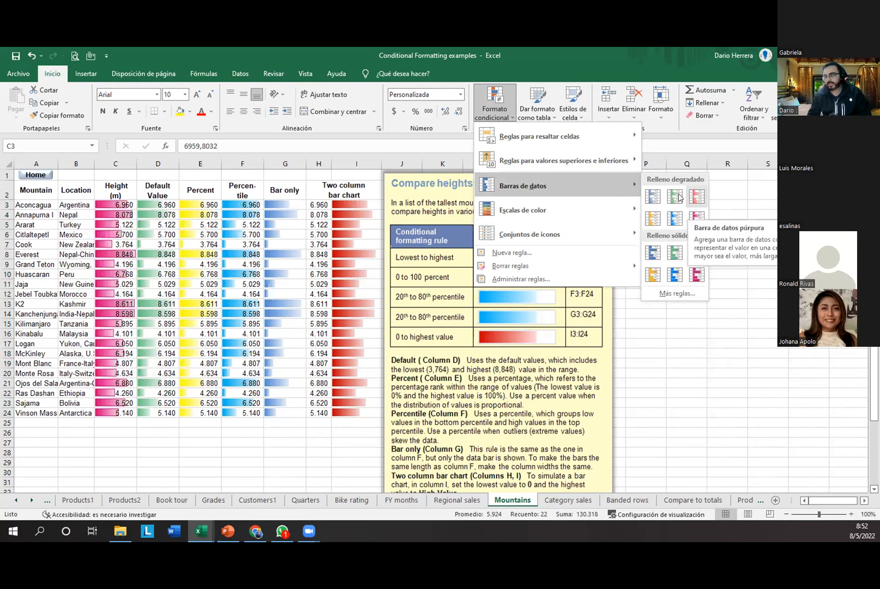
pyautogui.click(283, 446)
pyautogui.click(281, 444)
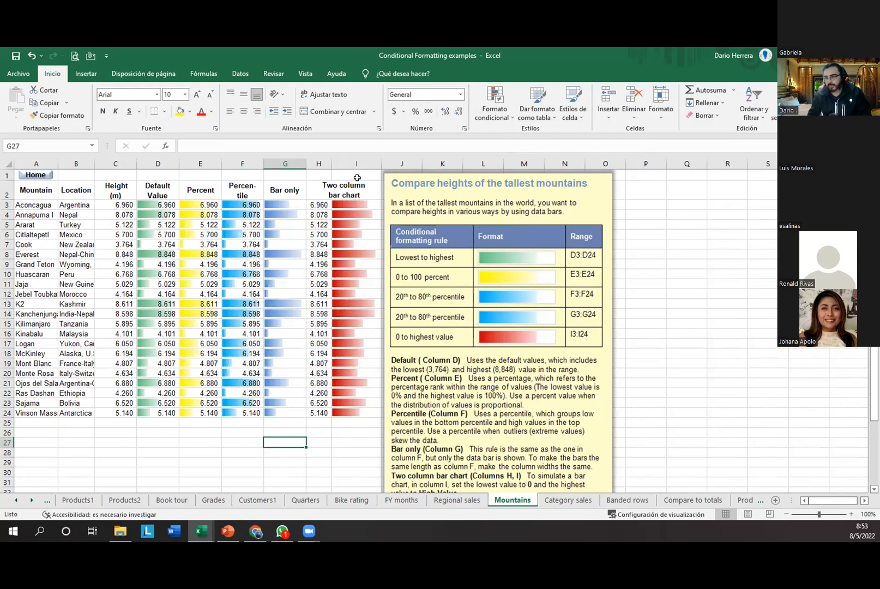
# Step: Move the notes picture aside, widen column I, and inspect the helper formulas in column H
pyautogui.moveTo(441, 180); pyautogui.dragTo(736, 183)
pyautogui.moveTo(381, 163); pyautogui.dragTo(493, 186)
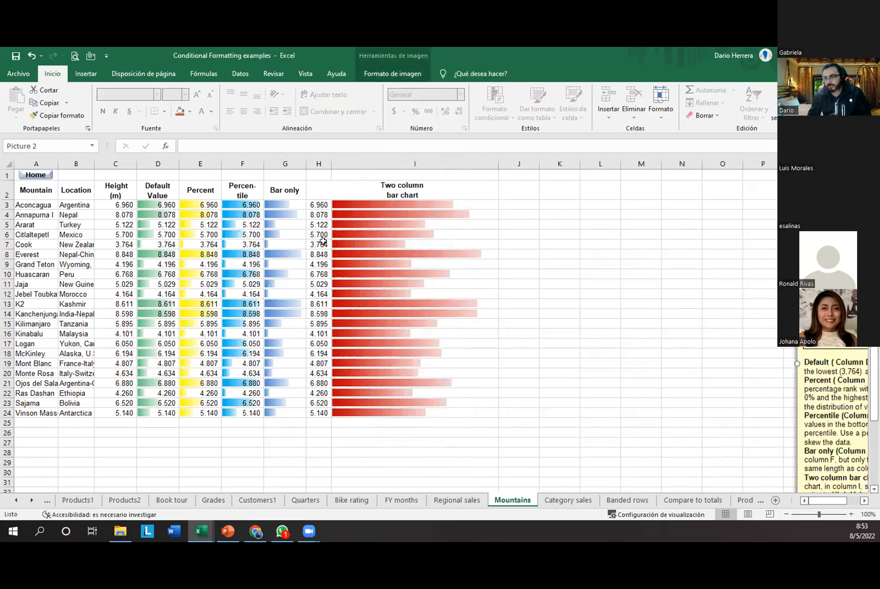
pyautogui.click(315, 213)
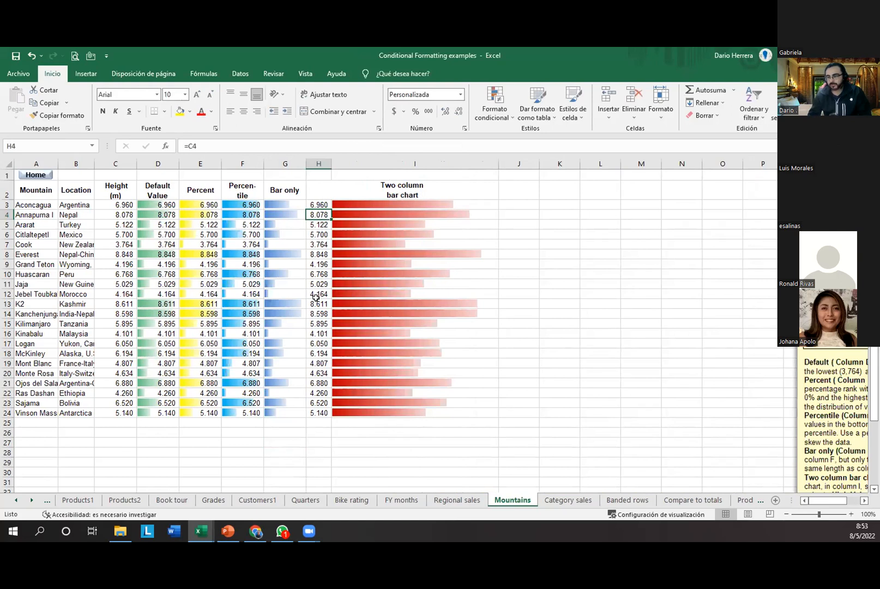
pyautogui.click(320, 192)
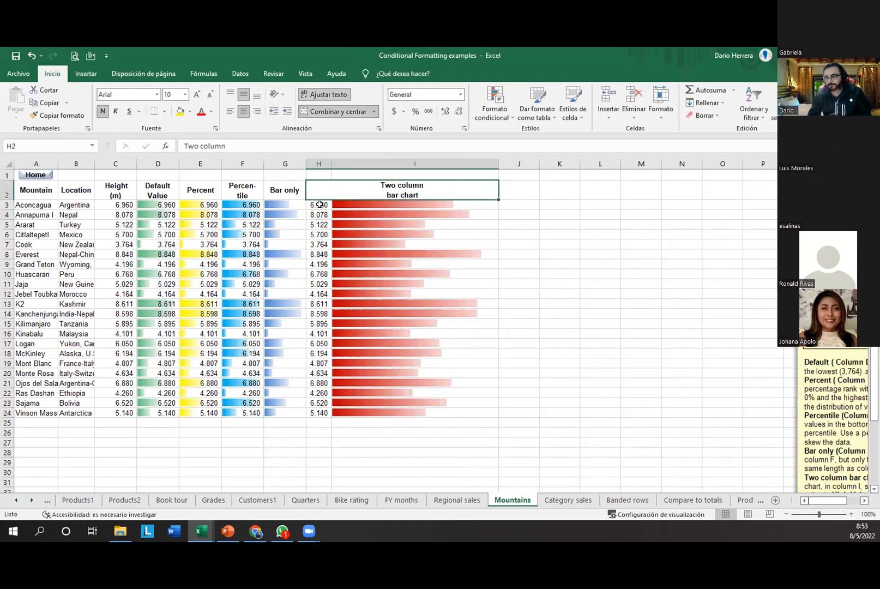
pyautogui.click(315, 293)
pyautogui.click(319, 313)
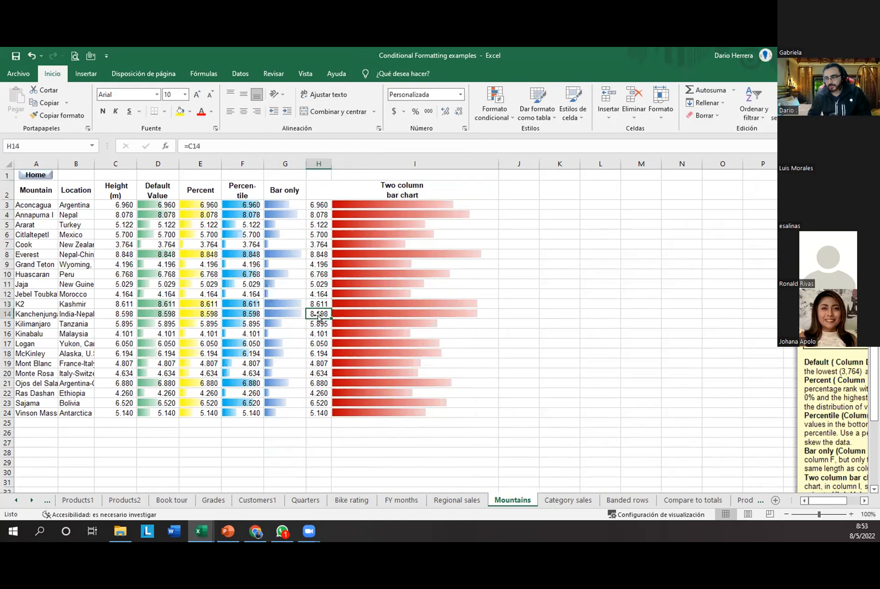
pyautogui.click(321, 303)
# Step: Overwrite Everest's H8 with 80000 and autofit column H to show 80.000
pyautogui.click(324, 253)
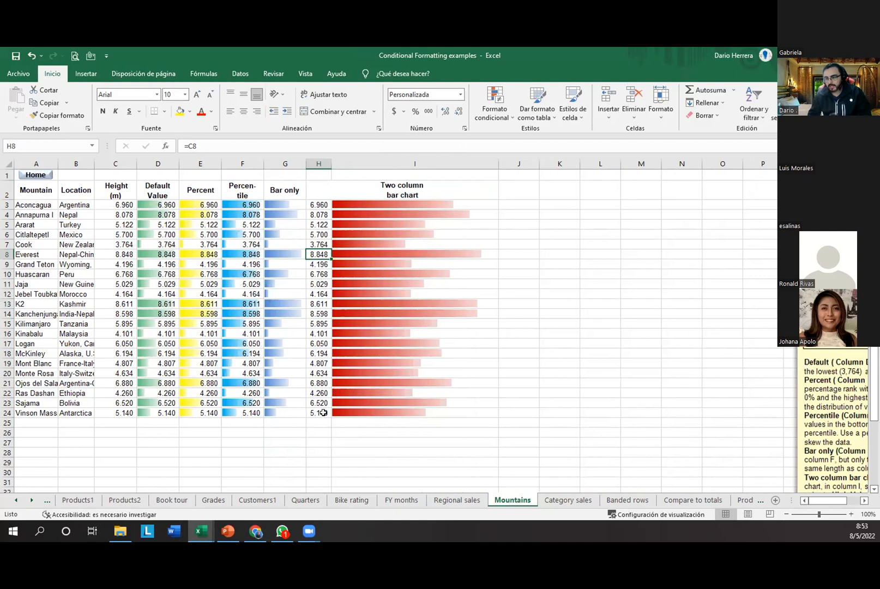
pyautogui.moveTo(322, 252); pyautogui.dragTo(403, 253)
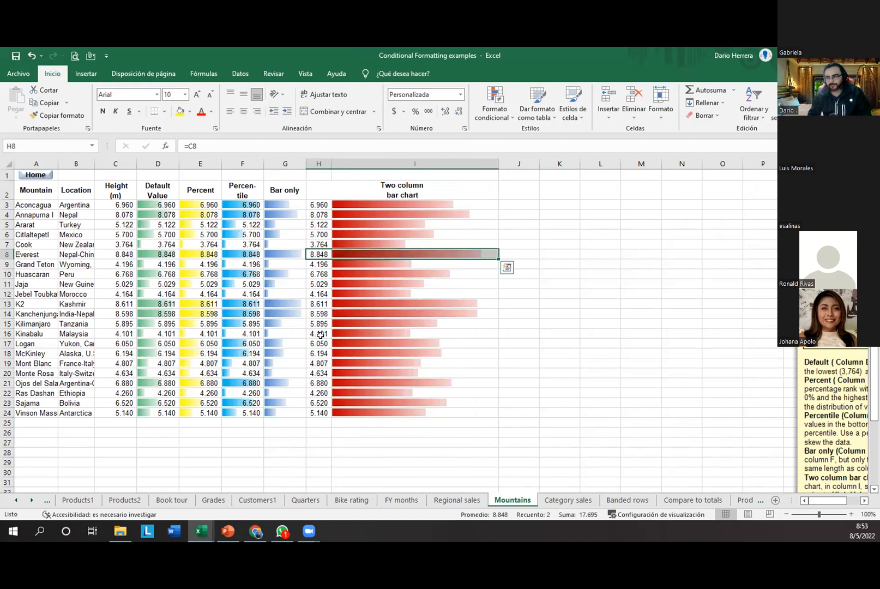
pyautogui.click(314, 252)
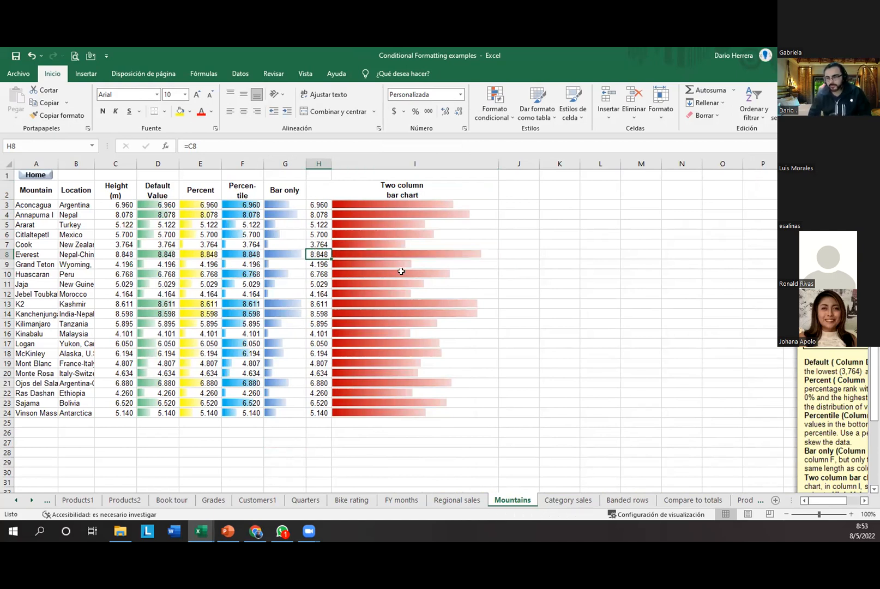
pyautogui.write('80000')
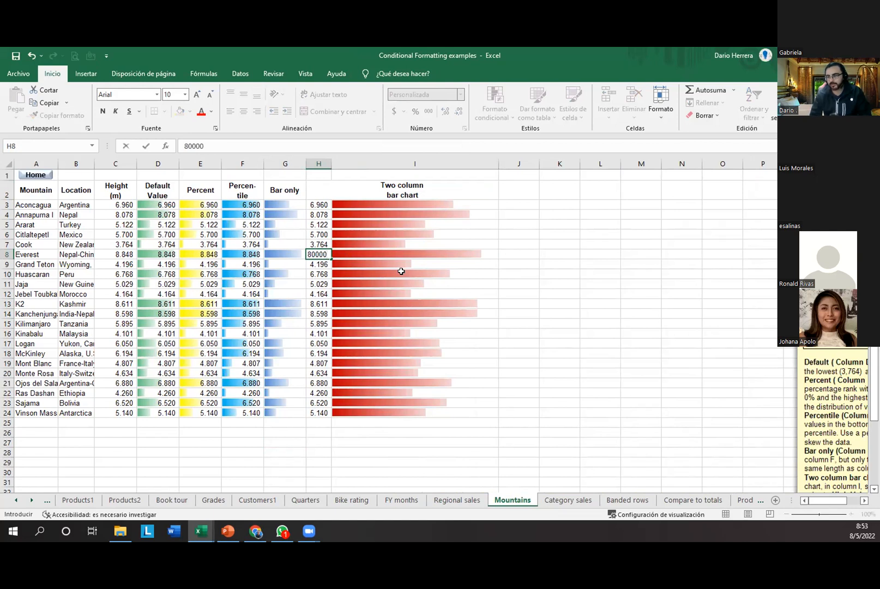
pyautogui.press('Return')
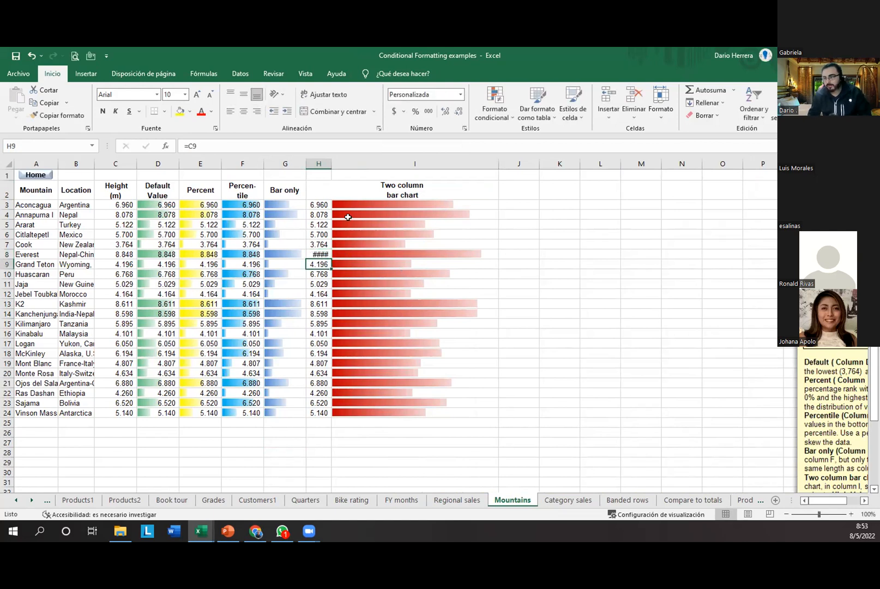
pyautogui.doubleClick(331, 164)
pyautogui.click(349, 253)
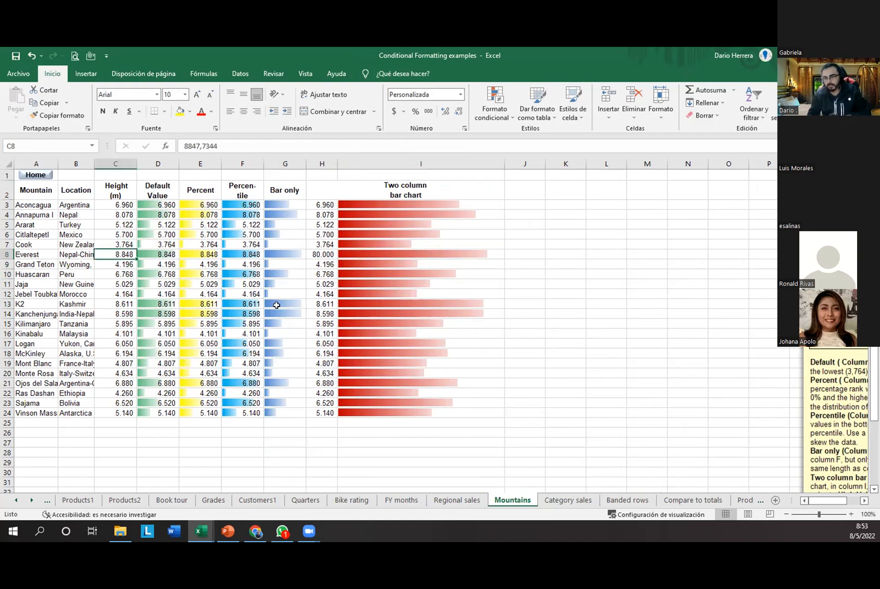
# Step: Enter 80000 as Everest's height in C8, making its data bars dwarf the others
pyautogui.write('80000')
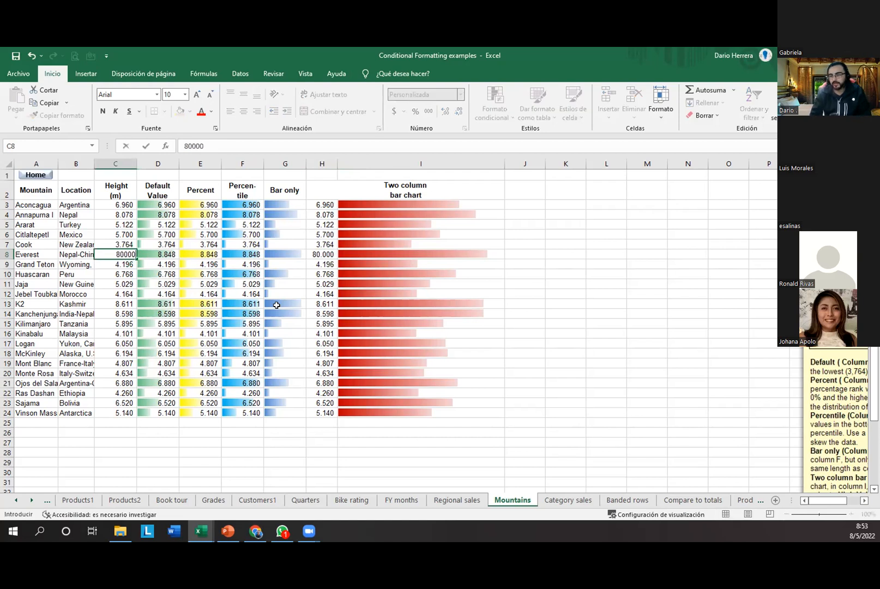
pyautogui.press('Return')
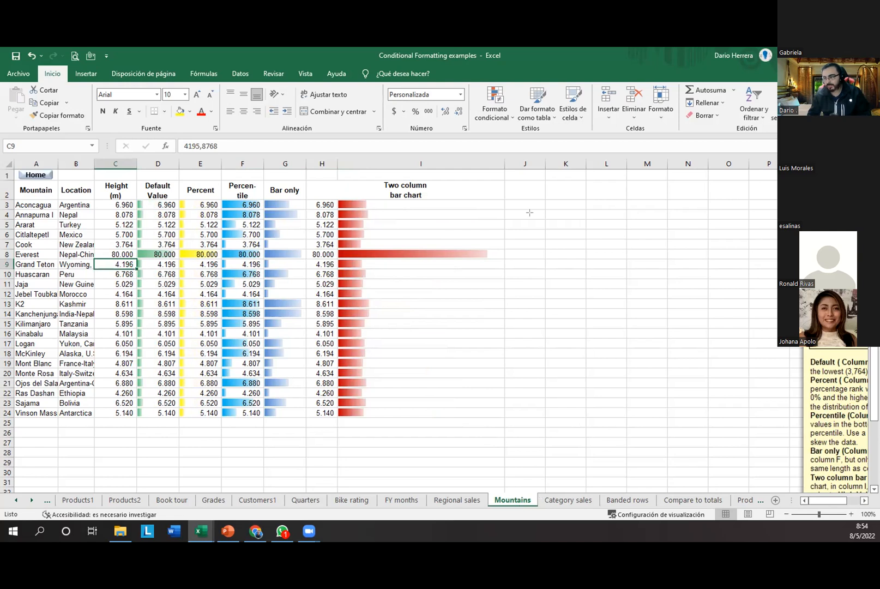
pyautogui.moveTo(530, 217); pyautogui.dragTo(488, 247)
pyautogui.moveTo(450, 201)
pyautogui.mouseDown()
pyautogui.moveTo(371, 212)
pyautogui.moveTo(371, 412)
pyautogui.moveTo(373, 205)
pyautogui.mouseUp()
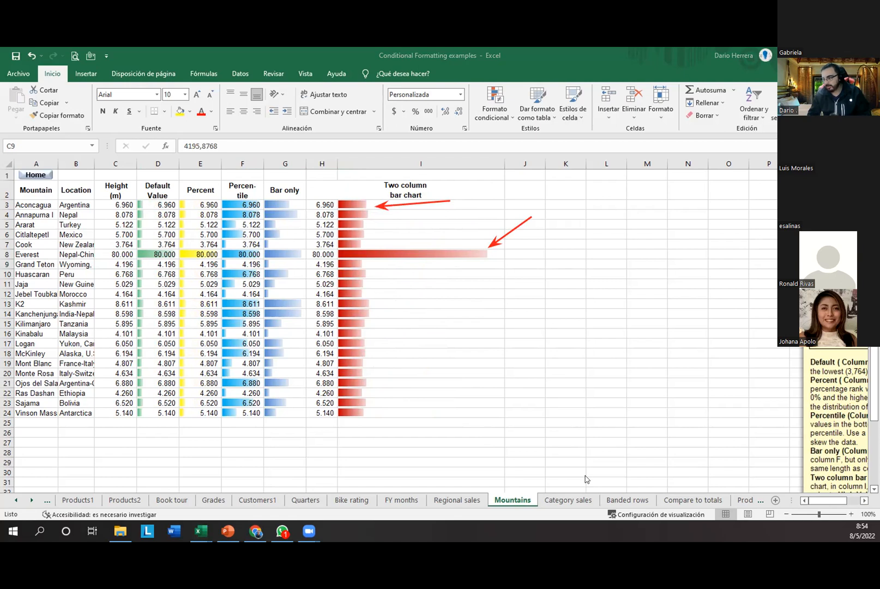
pyautogui.click(346, 412)
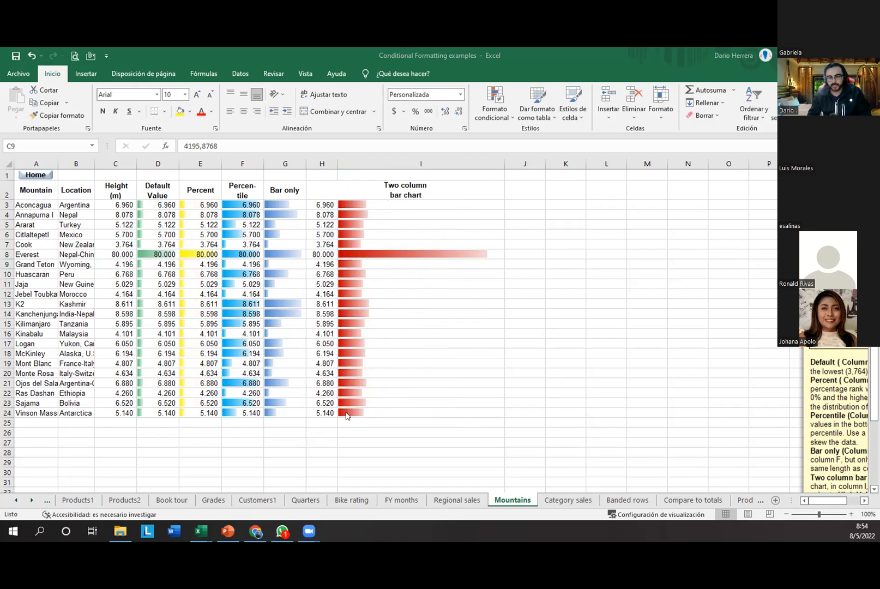
# Step: Enter 100% in cell L2 and a temporary placeholder in K3
pyautogui.click(605, 190)
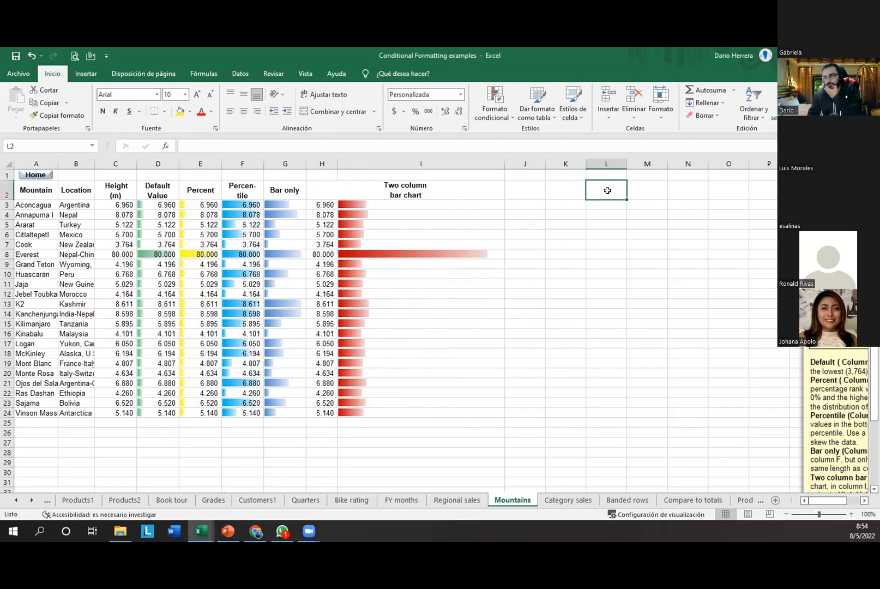
pyautogui.write('100')
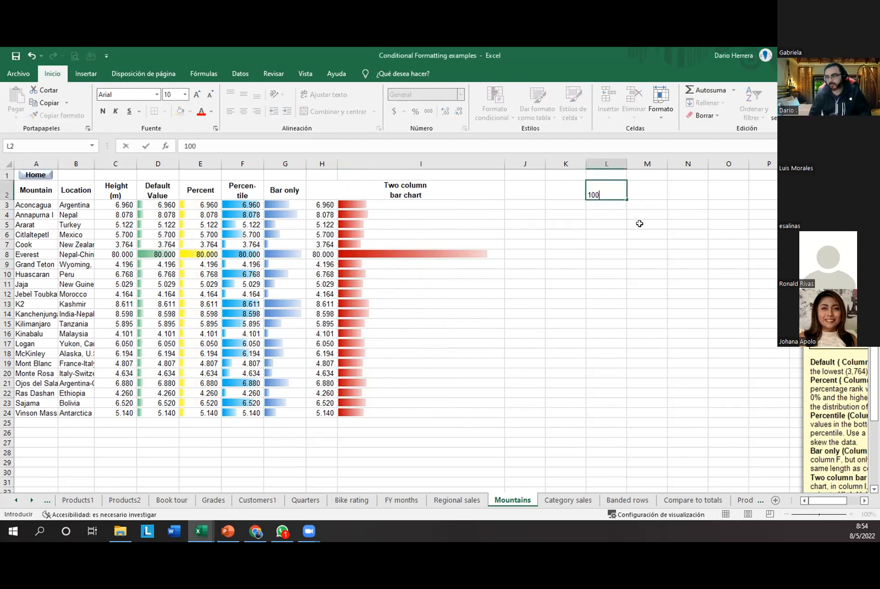
pyautogui.write('%')
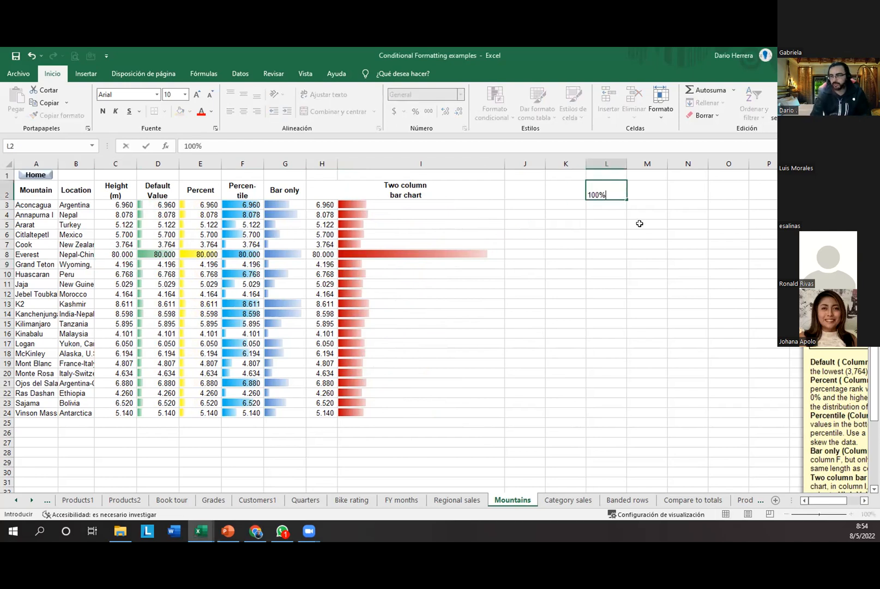
pyautogui.press('Return')
pyautogui.press('Left')
pyautogui.write('a')
pyautogui.press('Return')
pyautogui.press('Up')
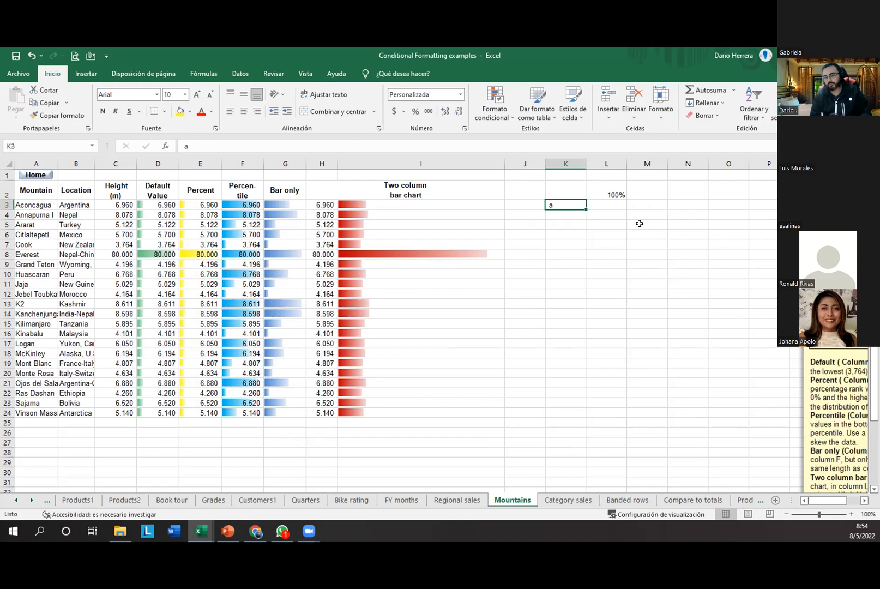
pyautogui.press('Right')
pyautogui.hotkey('shift', 'Down')
pyautogui.hotkey('shift', 'Down')
pyautogui.hotkey('shift', 'Down')
pyautogui.hotkey('shift', 'Down')
pyautogui.hotkey('shift', 'Down')
pyautogui.hotkey('shift', 'Down')
pyautogui.hotkey('shift', 'Down')
pyautogui.hotkey('shift', 'Down')
pyautogui.hotkey('shift', 'Down')
pyautogui.hotkey('shift', 'Down')
pyautogui.hotkey('shift', 'Down')
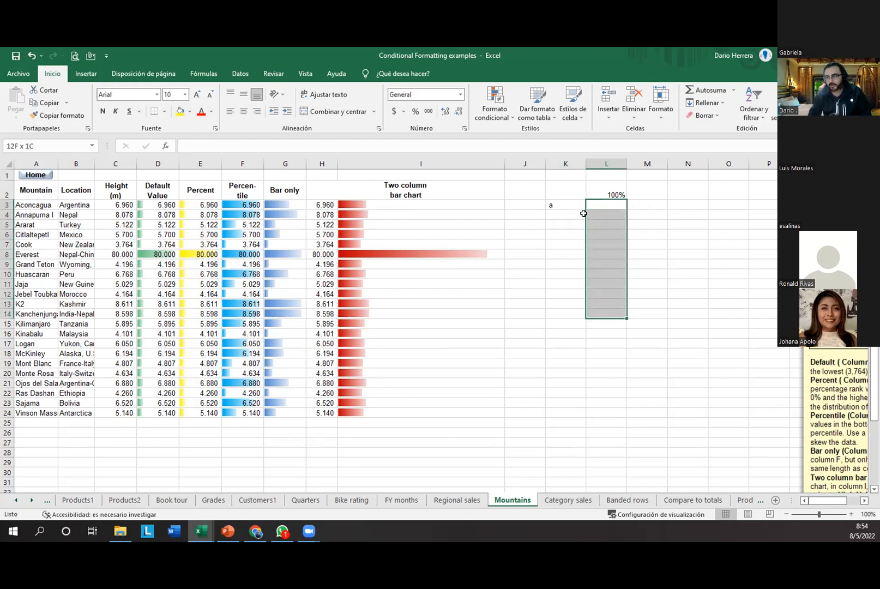
pyautogui.press('Left')
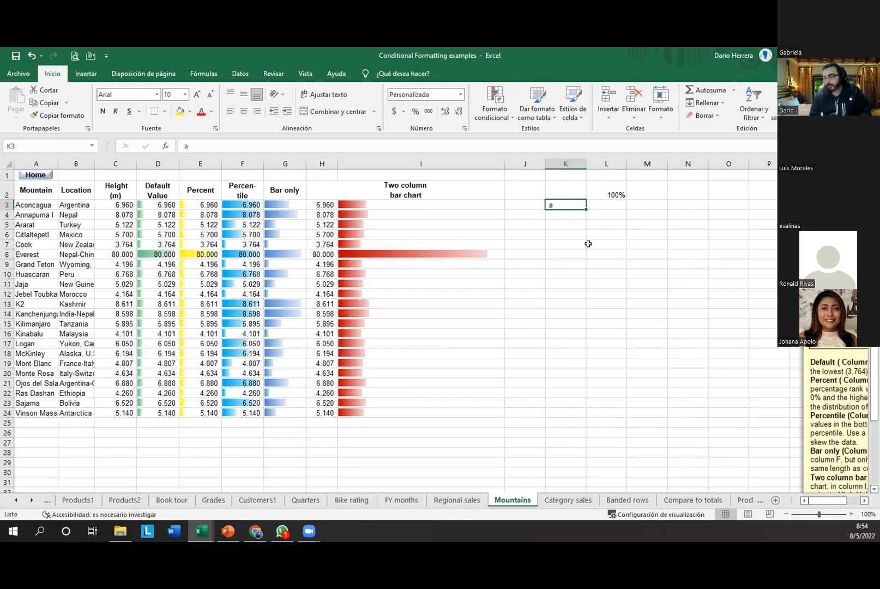
# Step: Number K3:K9 from 1 to 7 by typing 1, 2, 3 and filling down
pyautogui.write('1')
pyautogui.press('Return')
pyautogui.write('2')
pyautogui.press('Return')
pyautogui.write('3')
pyautogui.press('Return')
pyautogui.moveTo(578, 205); pyautogui.dragTo(588, 266)
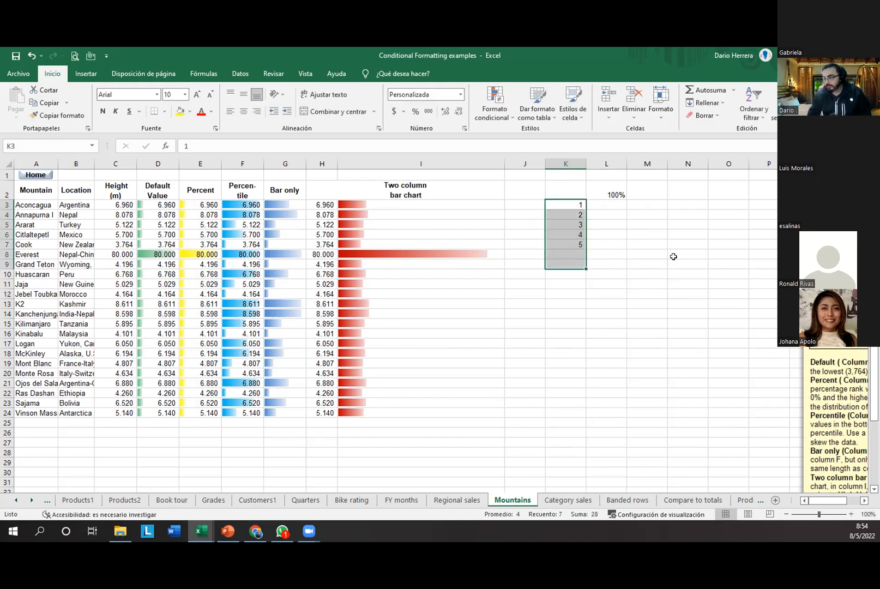
pyautogui.click(611, 204)
# Step: Enter 25% in L3 and 0 in L4, then copy L3's percentage format down to L9
pyautogui.write('25')
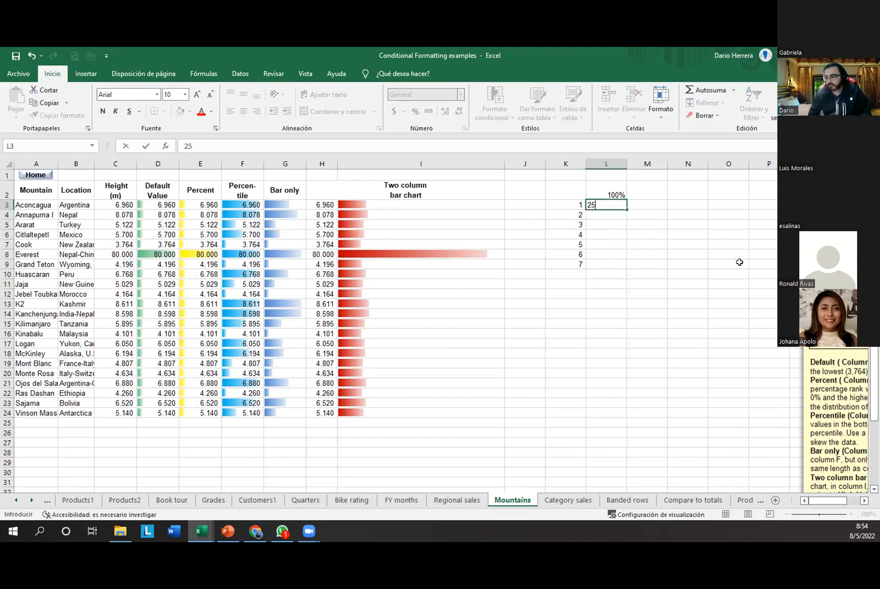
pyautogui.write('%')
pyautogui.press('Return')
pyautogui.write('0')
pyautogui.press('Return')
pyautogui.press('Up')
# Step: Select the percentage values in L3:L9
pyautogui.press('Up')
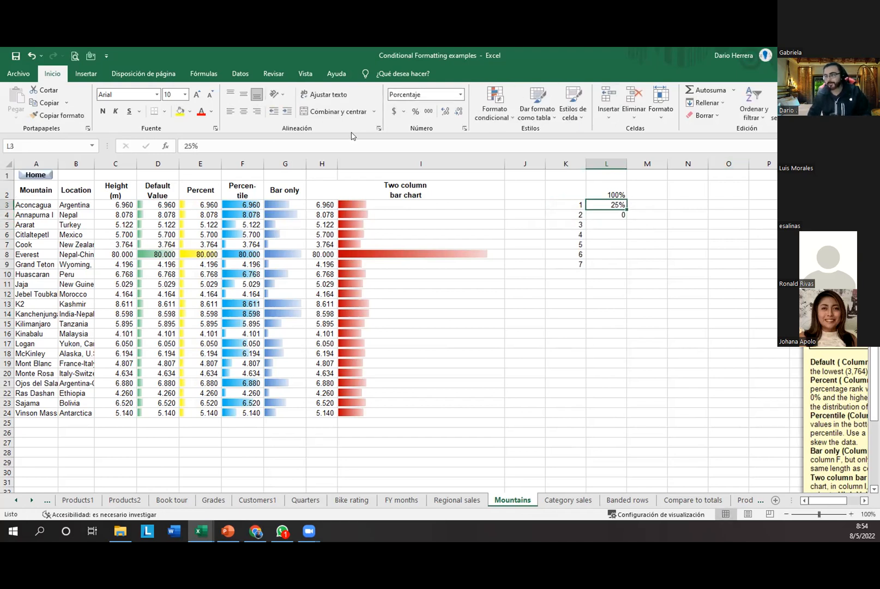
pyautogui.click(58, 115)
pyautogui.moveTo(614, 205); pyautogui.dragTo(611, 264)
# Step: Type 15%, 20%, 10%, 80% and 20% into L5 through L9
pyautogui.press('Down')
pyautogui.press('Down')
pyautogui.write('15')
pyautogui.press('Return')
pyautogui.write('20')
pyautogui.press('Return')
pyautogui.write('10')
pyautogui.press('Return')
pyautogui.write('80')
pyautogui.press('Return')
pyautogui.write('20')
pyautogui.press('Return')
pyautogui.press('Up')
pyautogui.hotkey('ctrl', 'shift', 'Up')
pyautogui.hotkey('shift', 'Down')
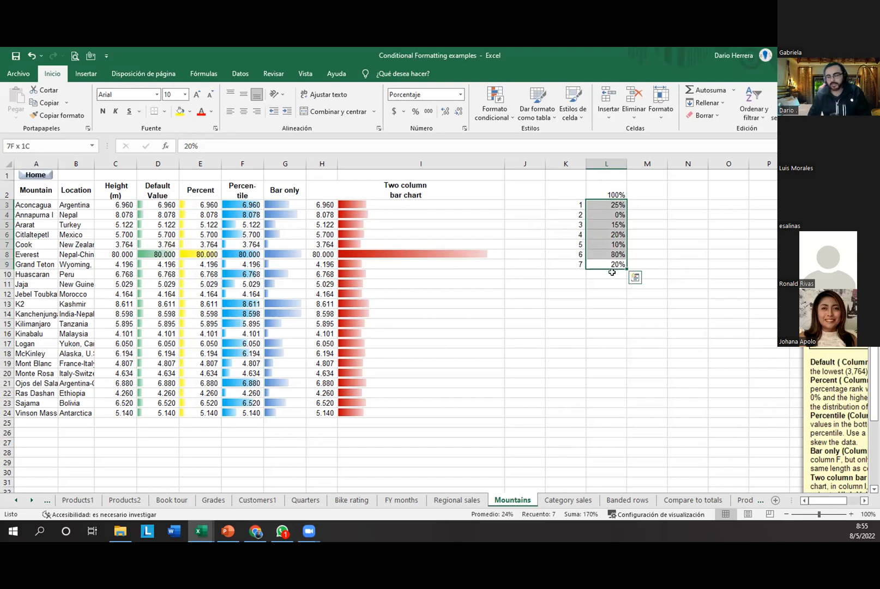
pyautogui.click(596, 299)
pyautogui.moveTo(612, 204); pyautogui.dragTo(608, 264)
# Step: Apply solid-fill blue data bars to the L3:L9 percentages
pyautogui.click(494, 103)
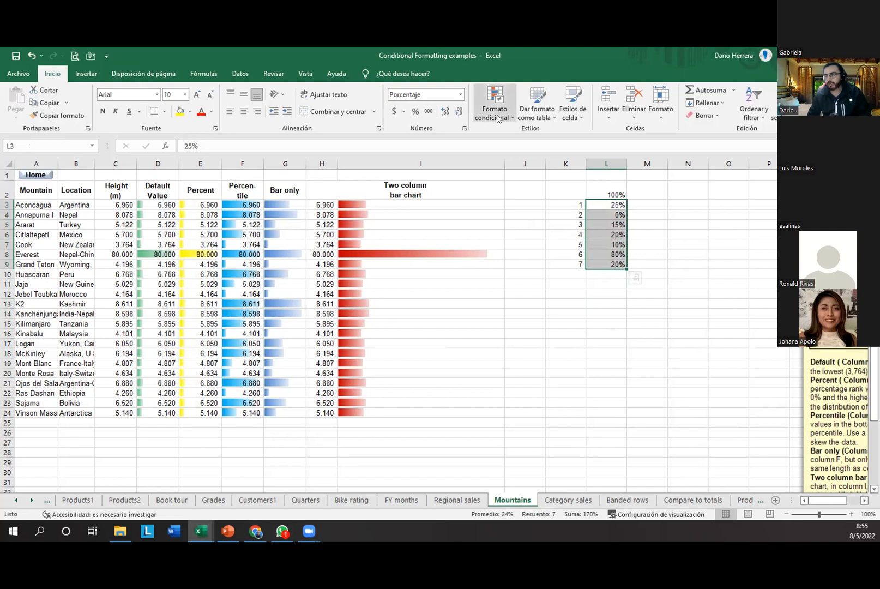
pyautogui.moveTo(533, 183)
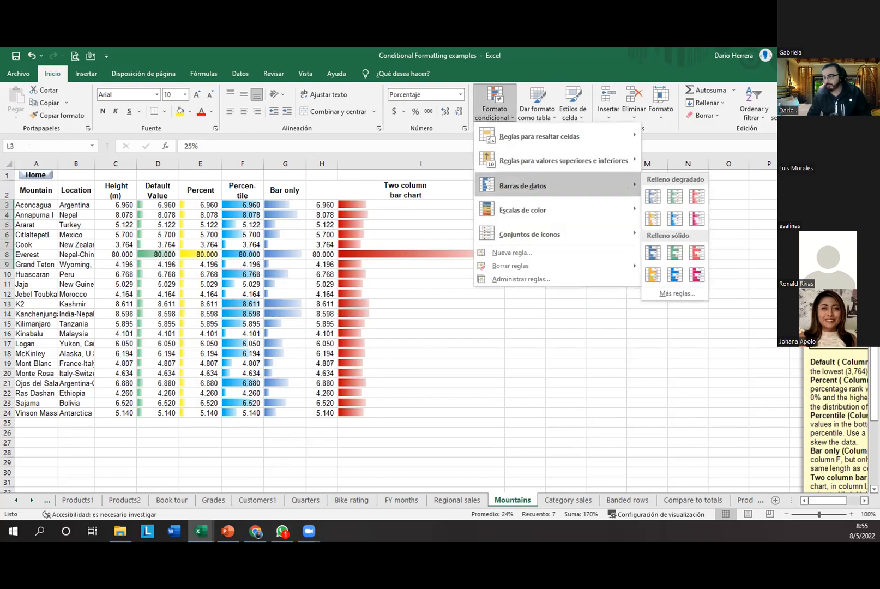
pyautogui.click(674, 274)
pyautogui.click(586, 312)
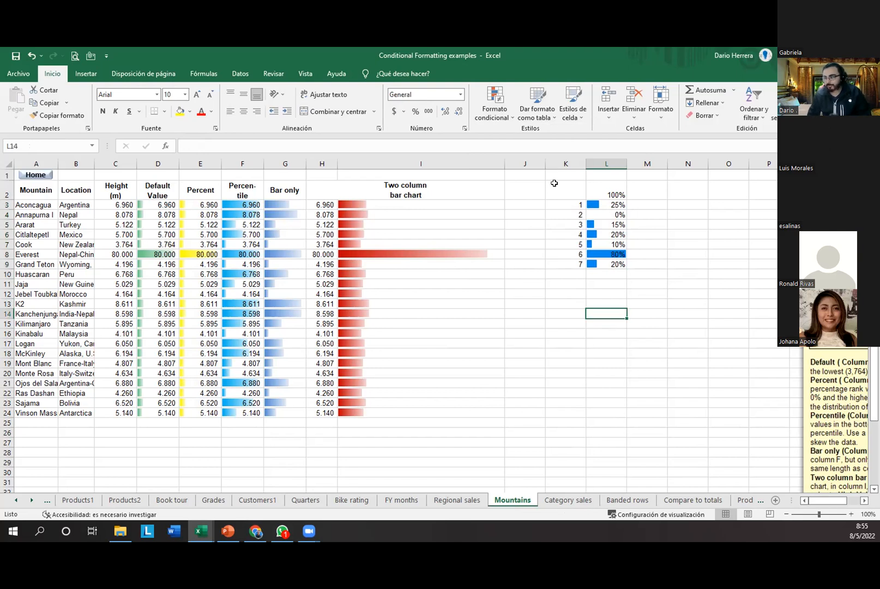
# Step: Reopen the data bar styles without changes, reselect L3:L9, and pick the 80% cell L8
pyautogui.click(502, 124)
pyautogui.moveTo(518, 186)
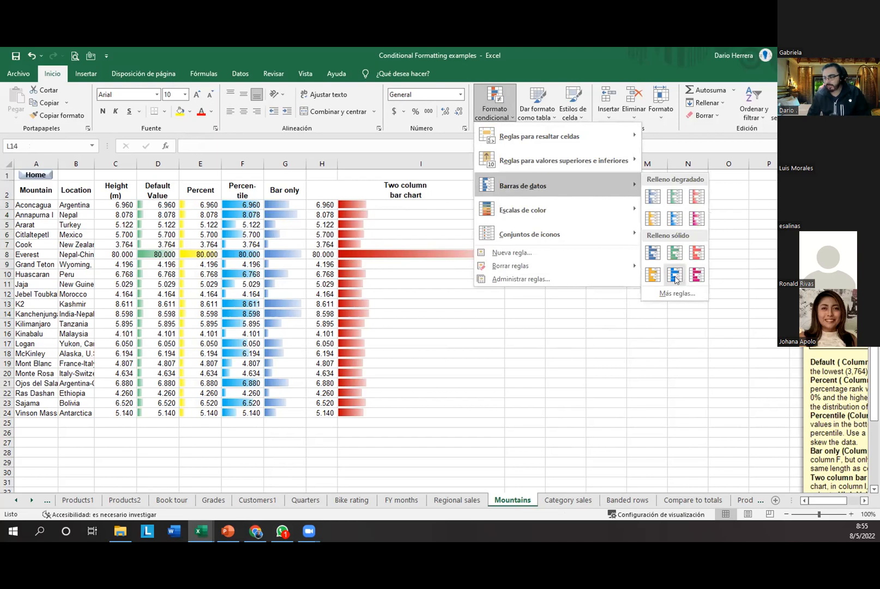
pyautogui.click(619, 324)
pyautogui.moveTo(605, 205); pyautogui.dragTo(605, 265)
pyautogui.click(677, 277)
pyautogui.click(615, 254)
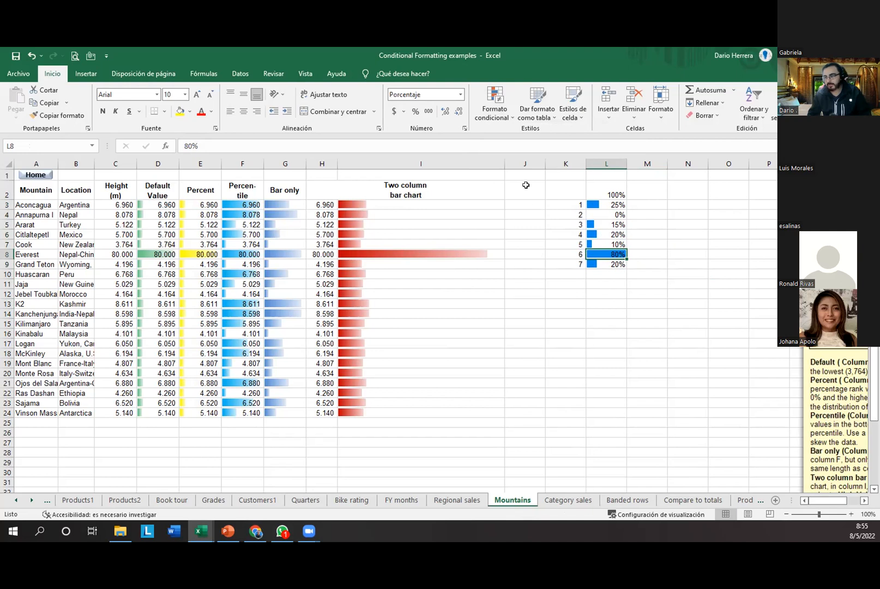
pyautogui.click(502, 120)
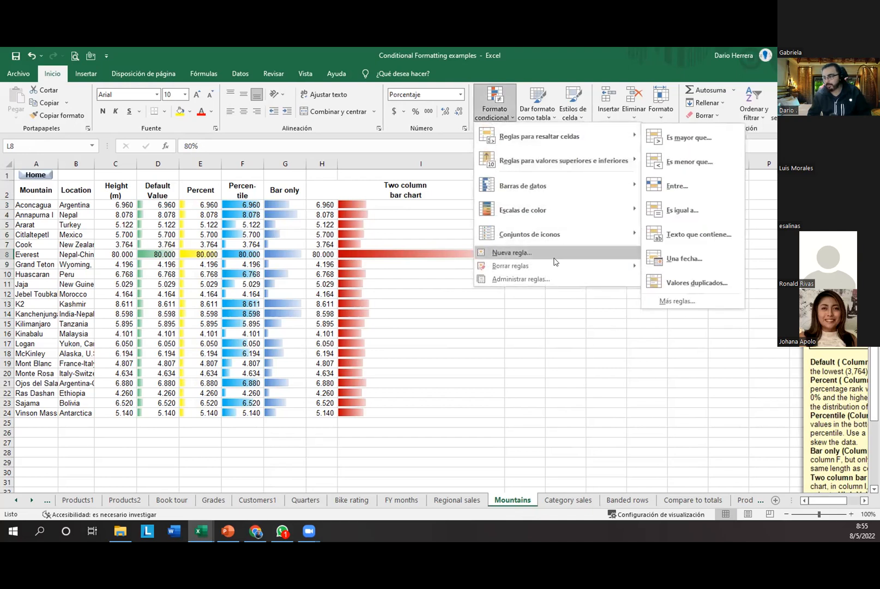
# Step: Clear the data bar rules from L8 and then from all of L3:L9, then select L2:L9
pyautogui.moveTo(554, 267)
pyautogui.click(691, 268)
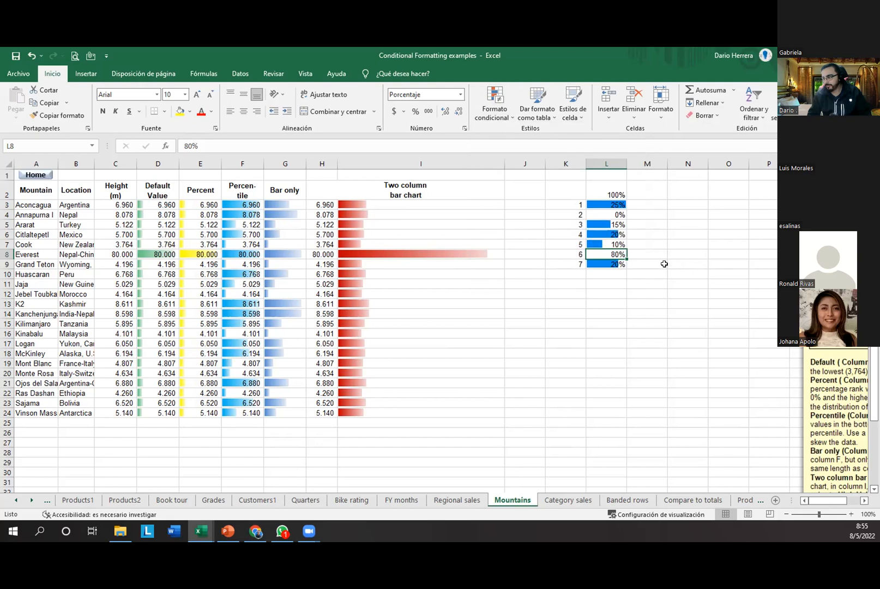
pyautogui.moveTo(606, 205); pyautogui.dragTo(606, 265)
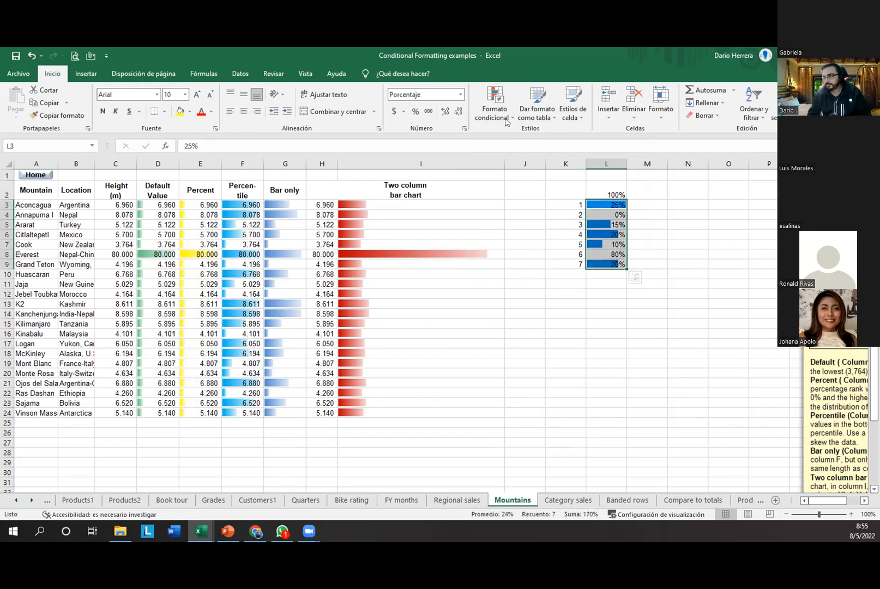
pyautogui.click(494, 107)
pyautogui.moveTo(554, 267)
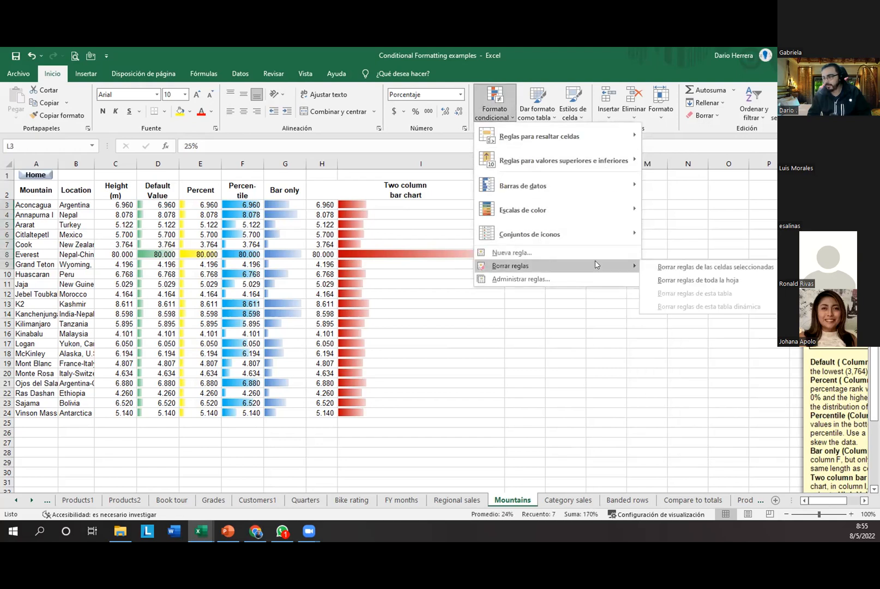
pyautogui.click(681, 267)
pyautogui.click(596, 323)
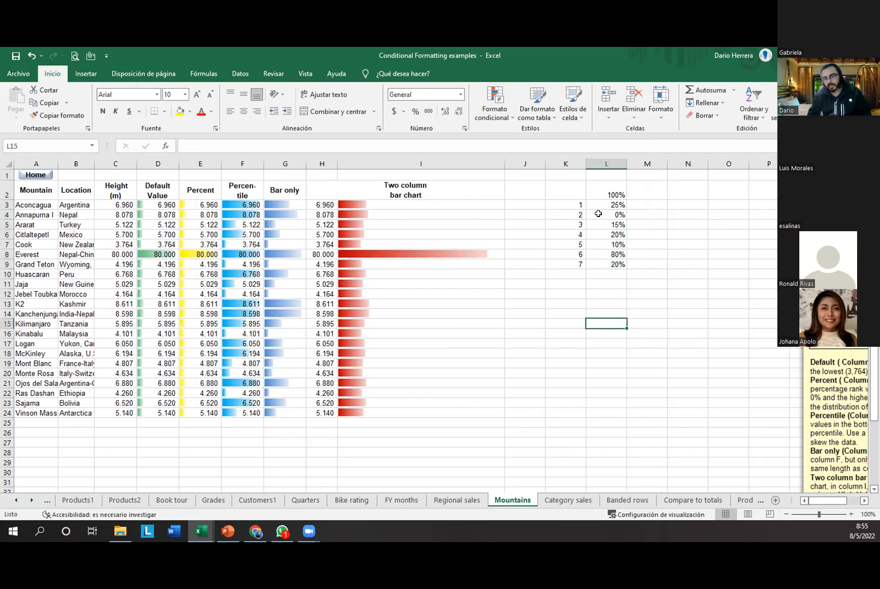
pyautogui.moveTo(605, 191); pyautogui.dragTo(606, 265)
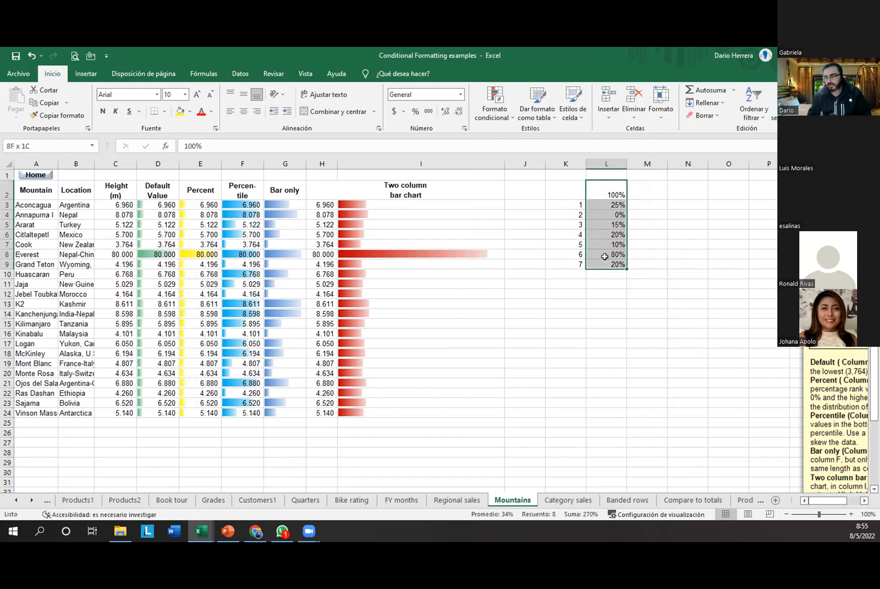
# Step: Apply solid blue data bars to L2:L9, then compare L8's 80% bar with L2's 100%
pyautogui.click(494, 106)
pyautogui.moveTo(553, 194)
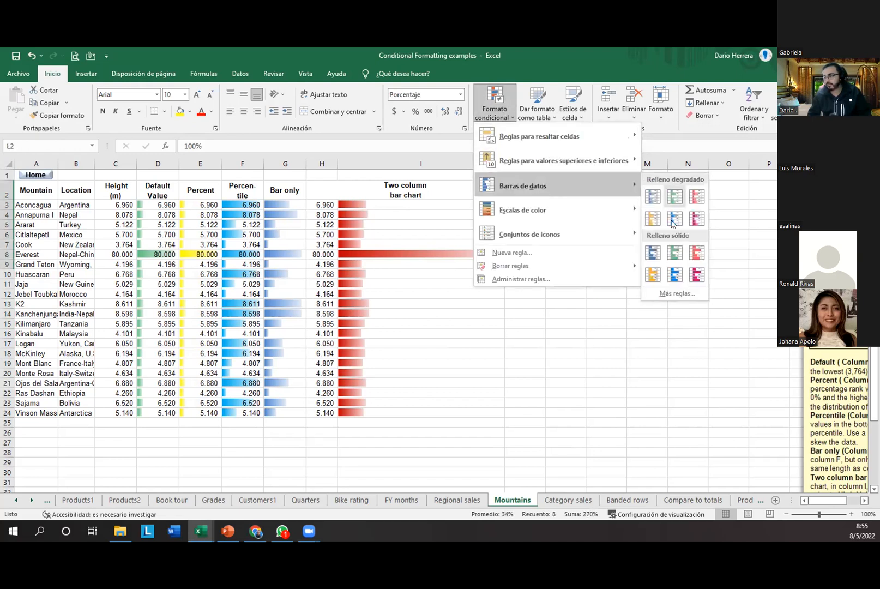
pyautogui.click(674, 274)
pyautogui.click(560, 333)
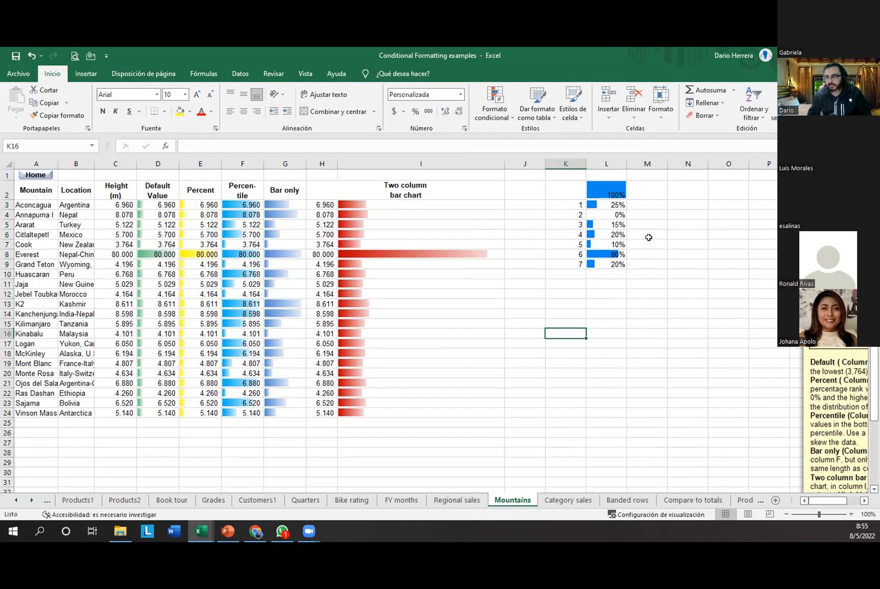
pyautogui.click(619, 252)
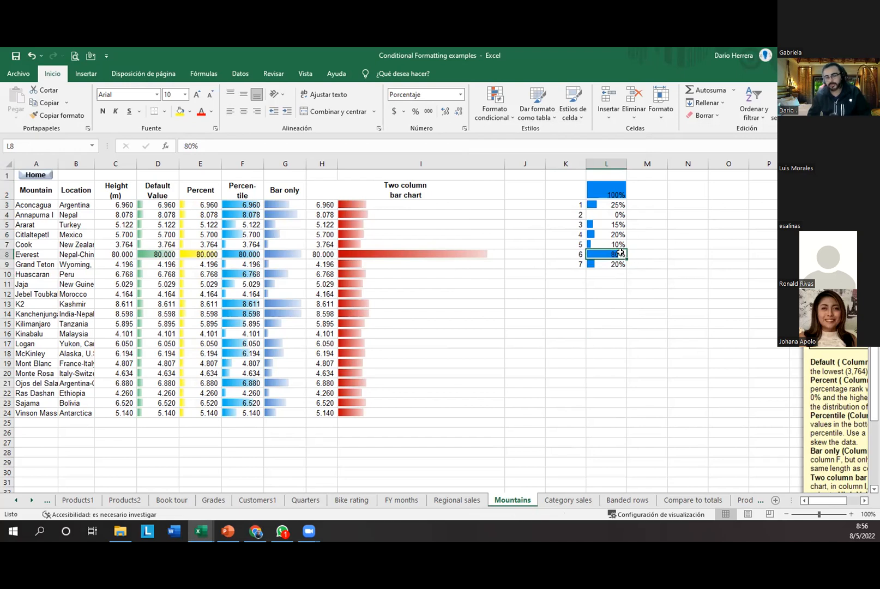
pyautogui.moveTo(597, 205); pyautogui.dragTo(607, 263)
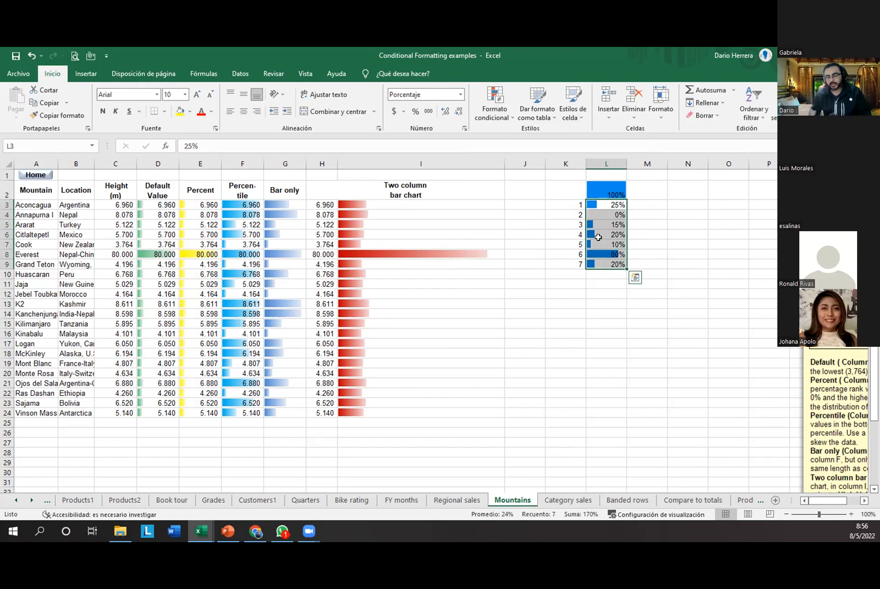
pyautogui.click(611, 253)
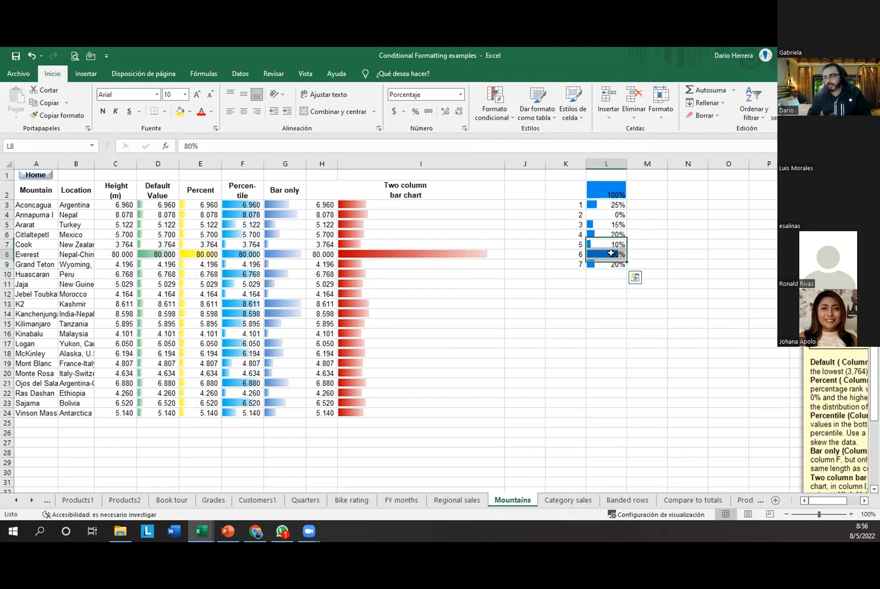
pyautogui.click(617, 191)
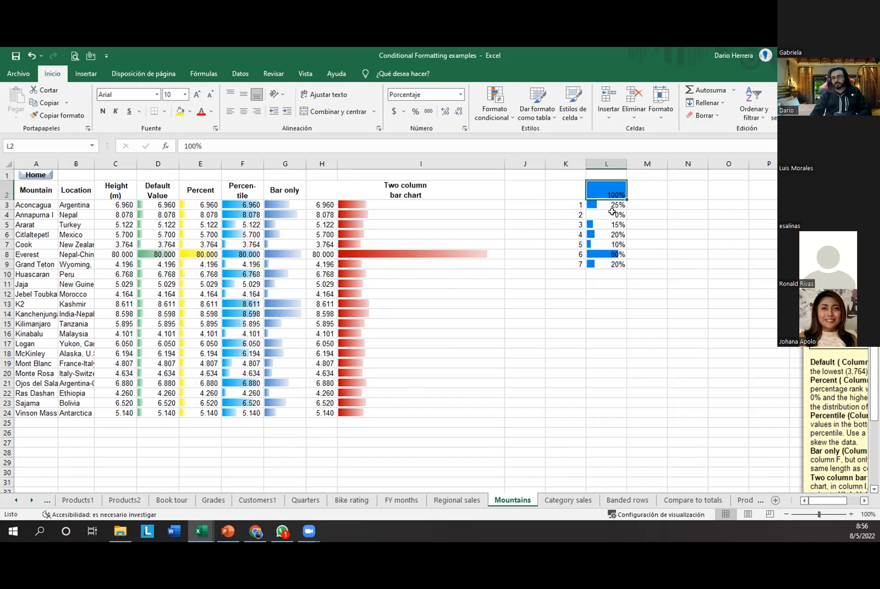
# Step: Change Everest's height in C8 to 8.800, then check F5's formula and the Default Value column
pyautogui.click(122, 253)
pyautogui.write('8.80')
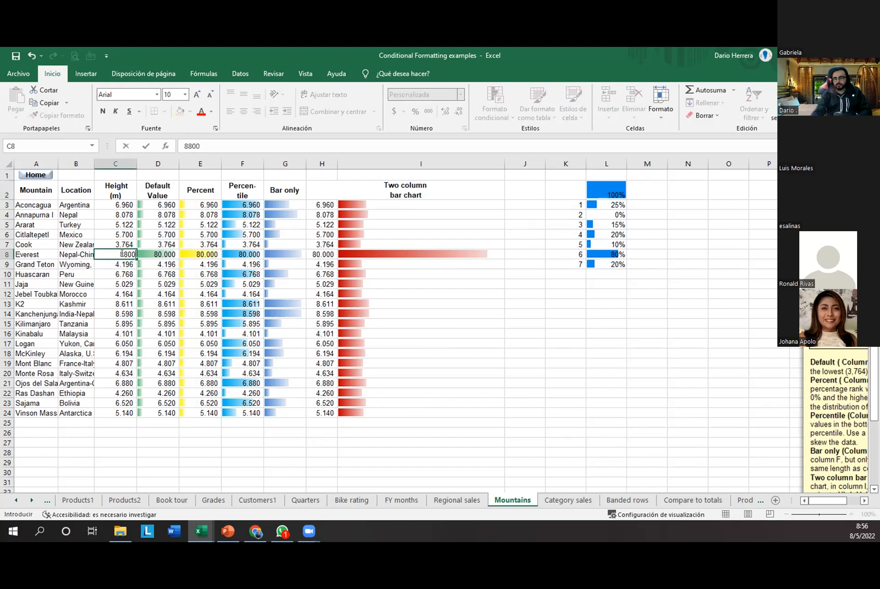
pyautogui.write('0')
pyautogui.press('Return')
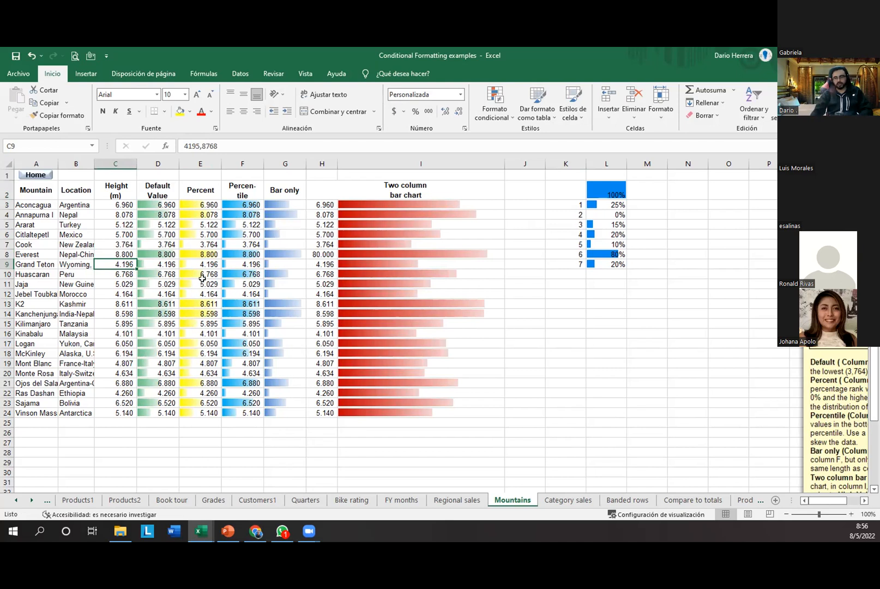
pyautogui.click(230, 225)
pyautogui.click(205, 257)
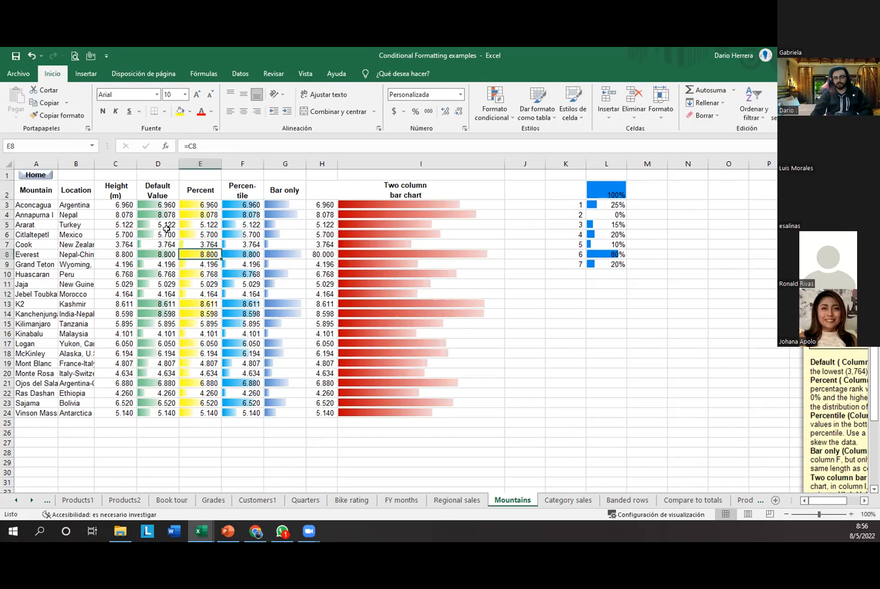
pyautogui.click(166, 234)
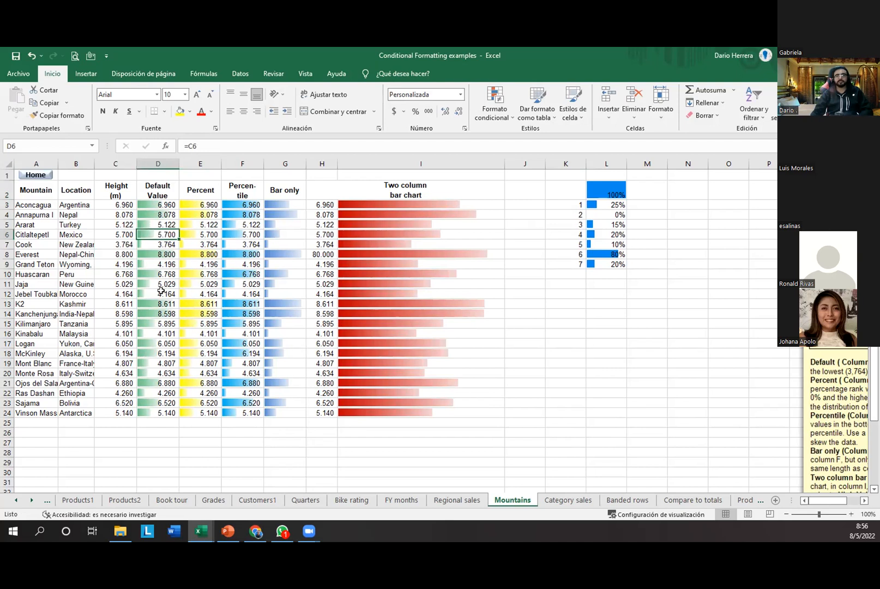
# Step: Edit the Default Value data bar rule: try solid fill, revert to gradient, keep green colour
pyautogui.click(490, 113)
pyautogui.click(487, 279)
pyautogui.click(327, 252)
pyautogui.doubleClick(327, 252)
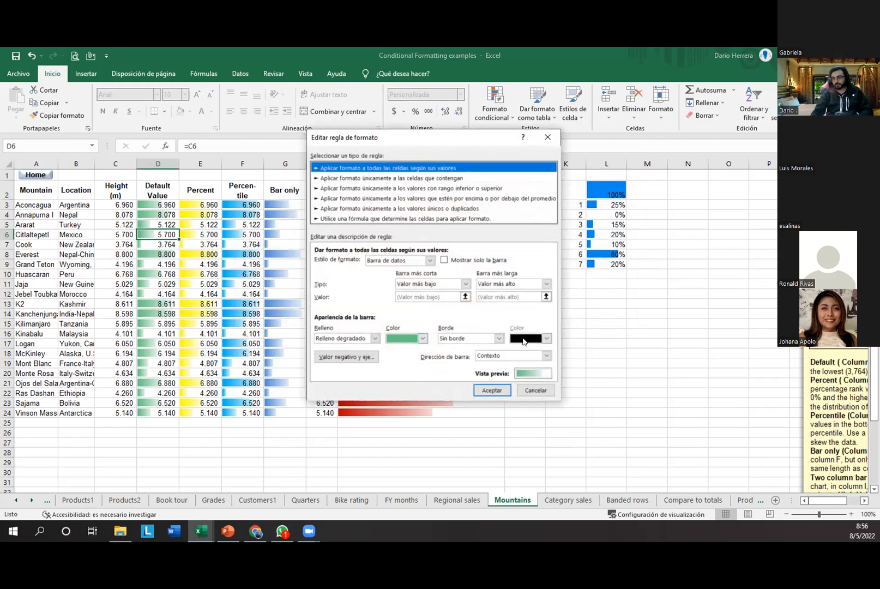
pyautogui.click(376, 338)
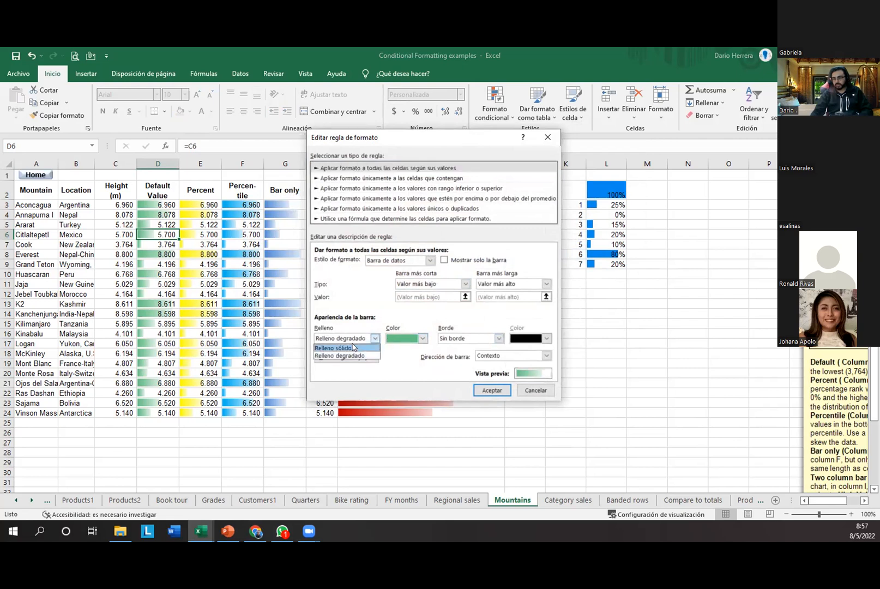
pyautogui.click(353, 347)
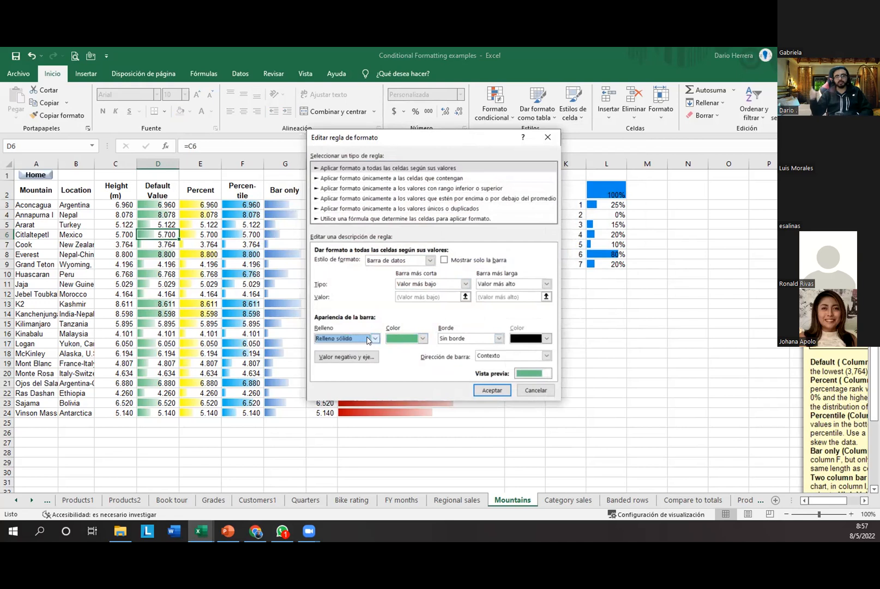
pyautogui.click(355, 338)
pyautogui.click(357, 357)
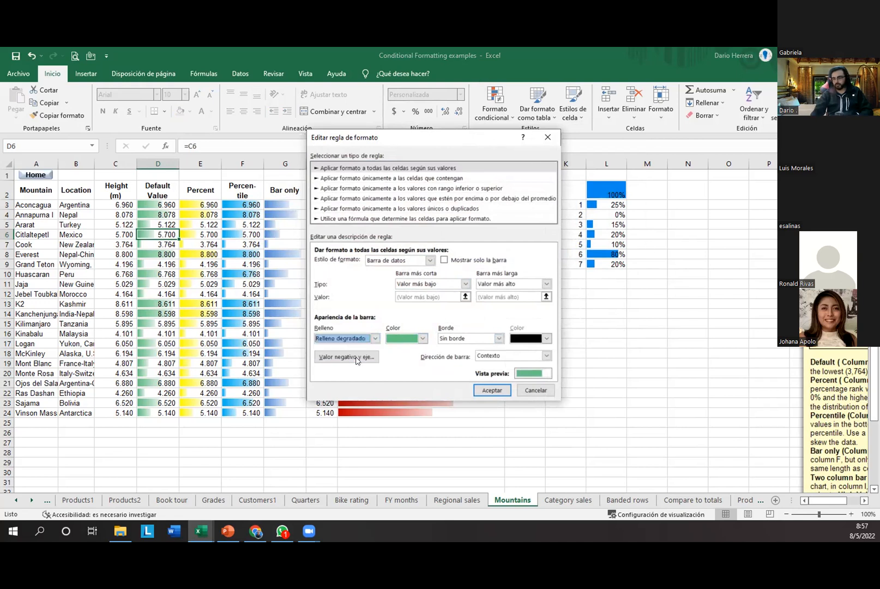
pyautogui.click(416, 338)
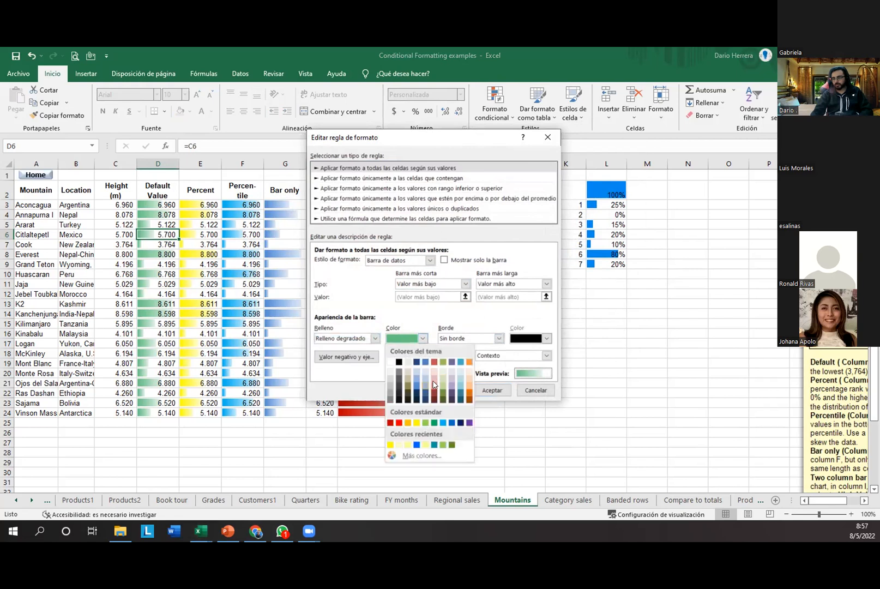
pyautogui.click(356, 381)
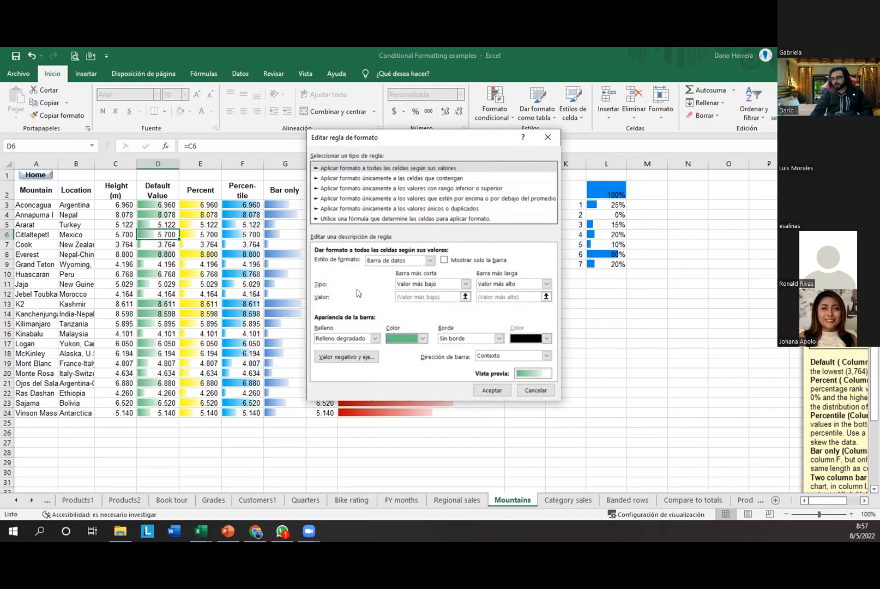
# Step: Set the longest bar type to Número, leaving the shortest bar setting unchanged
pyautogui.click(457, 285)
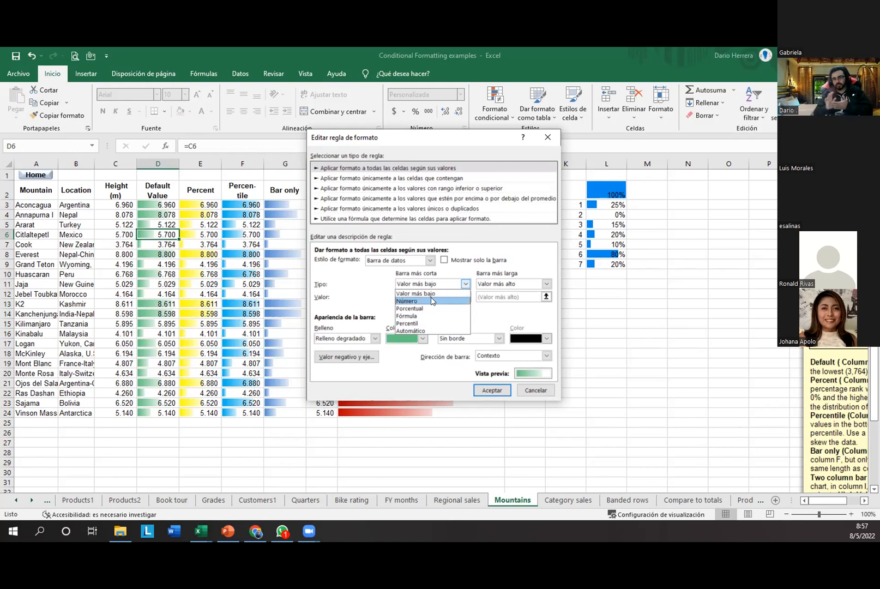
pyautogui.click(523, 282)
pyautogui.click(522, 283)
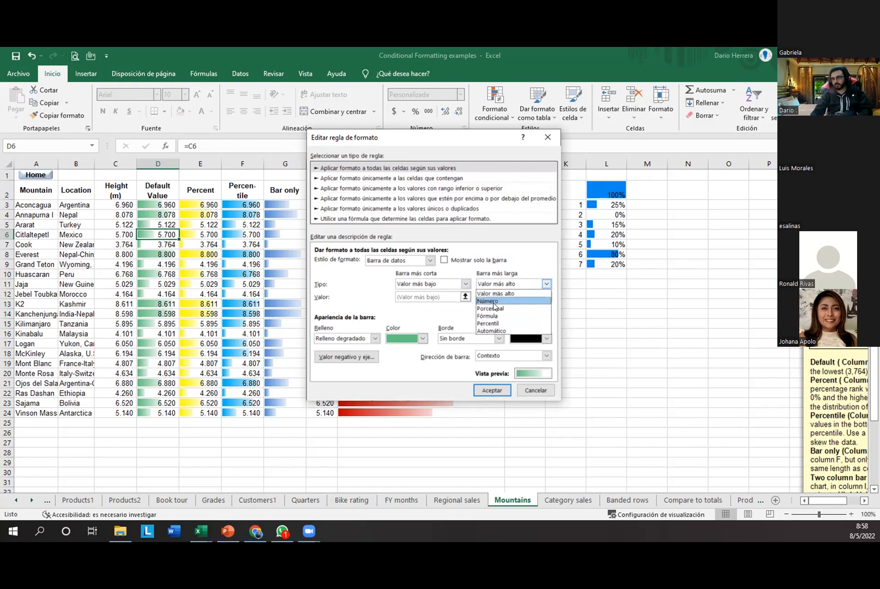
pyautogui.click(495, 301)
pyautogui.click(491, 296)
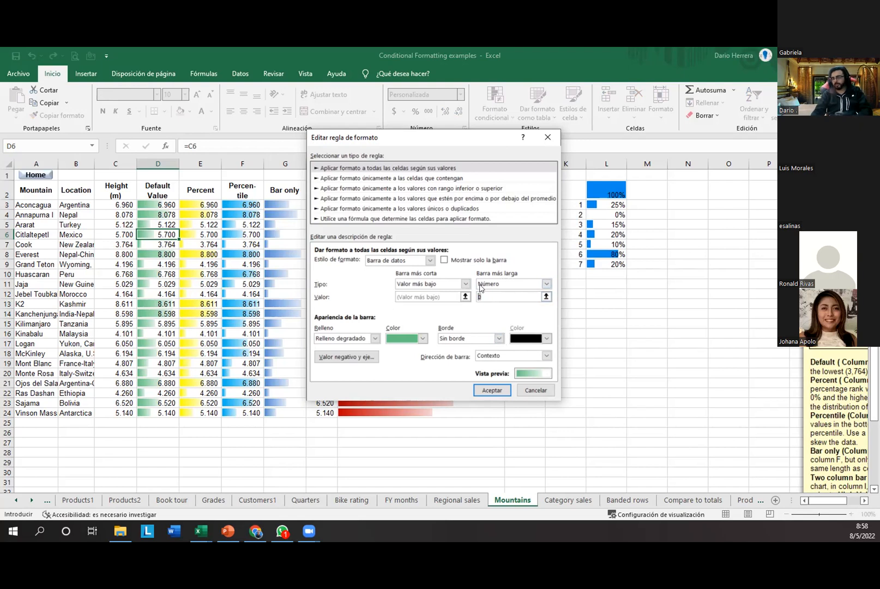
# Step: Set the shortest bar to Número with value 0 and the longest bar value to 1
pyautogui.click(429, 284)
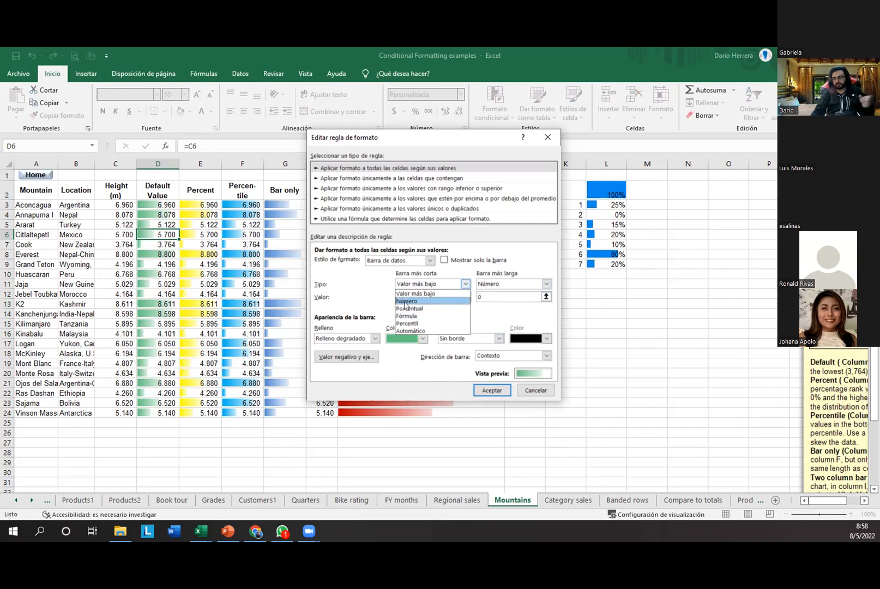
pyautogui.click(406, 301)
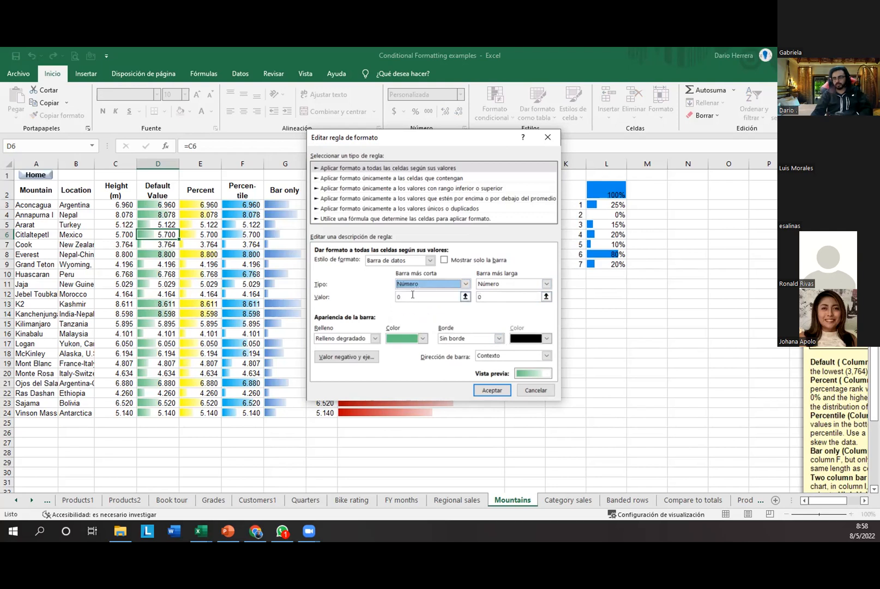
pyautogui.doubleClick(481, 297)
pyautogui.write('1')
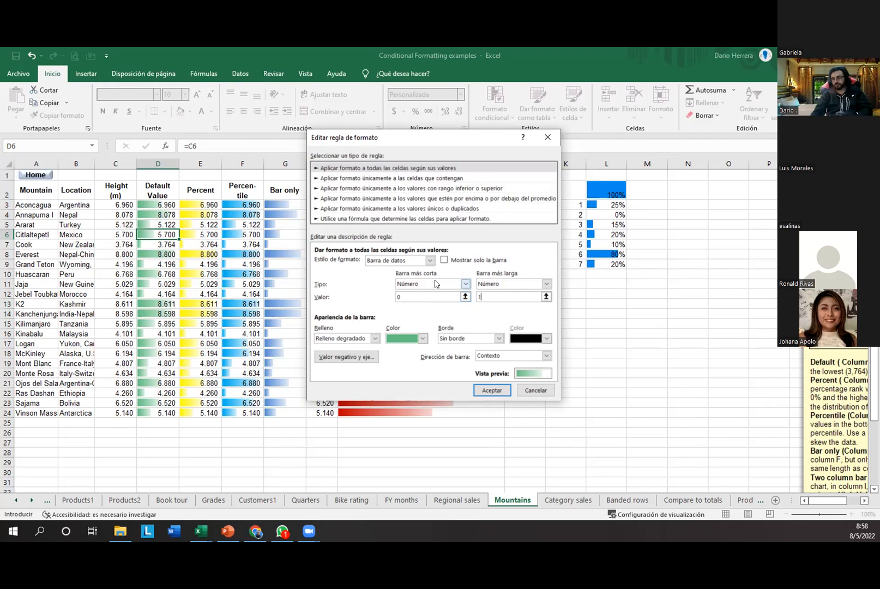
pyautogui.click(435, 284)
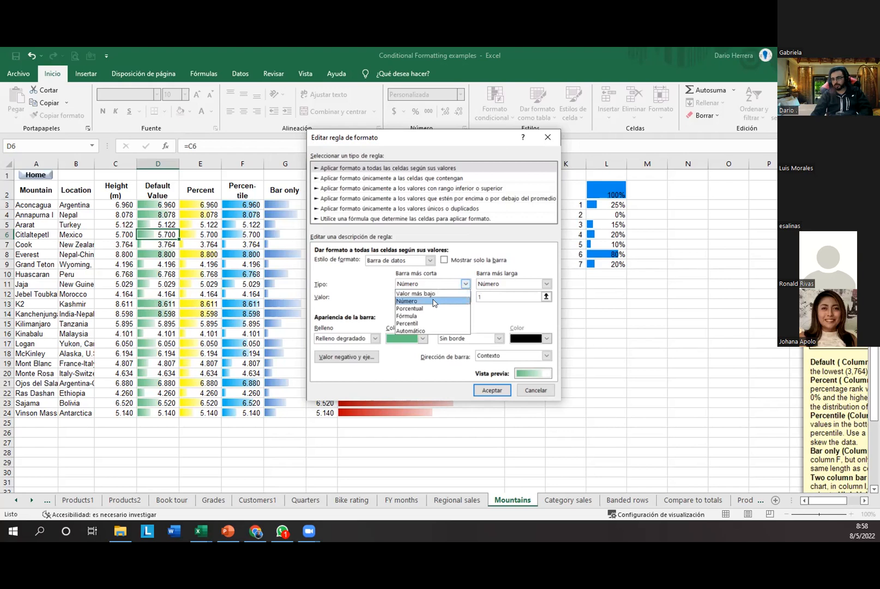
pyautogui.click(434, 301)
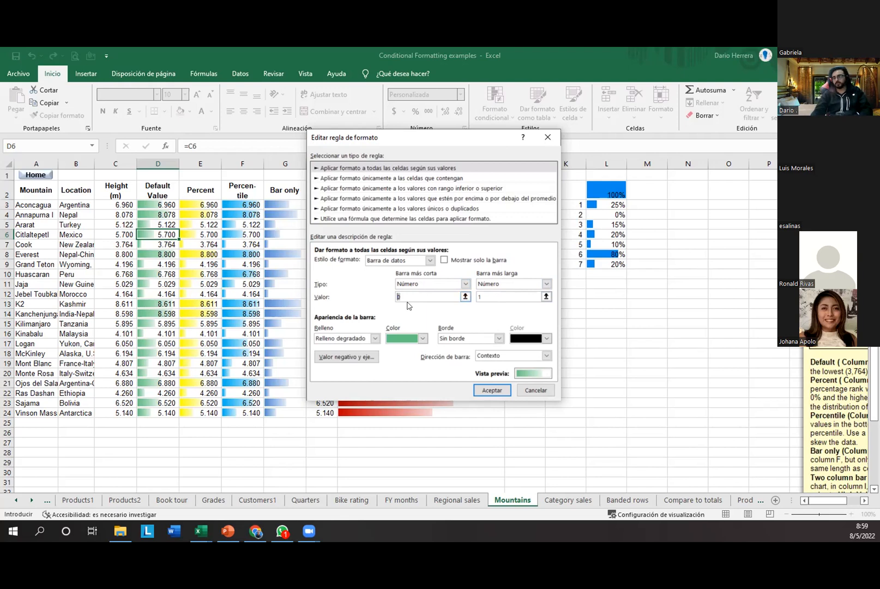
# Step: Cancel the rule edits, close the rules manager, and select cell I17
pyautogui.click(525, 390)
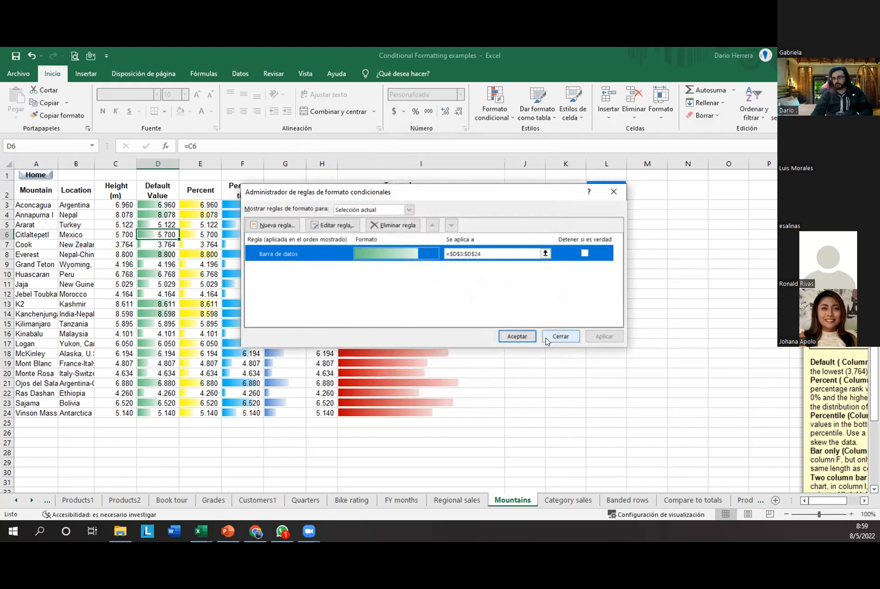
pyautogui.click(547, 339)
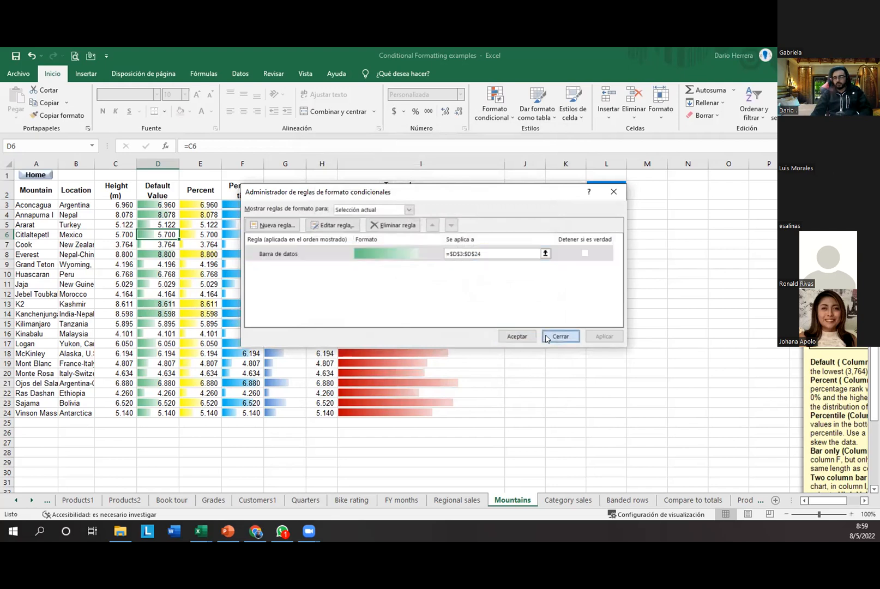
pyautogui.click(392, 339)
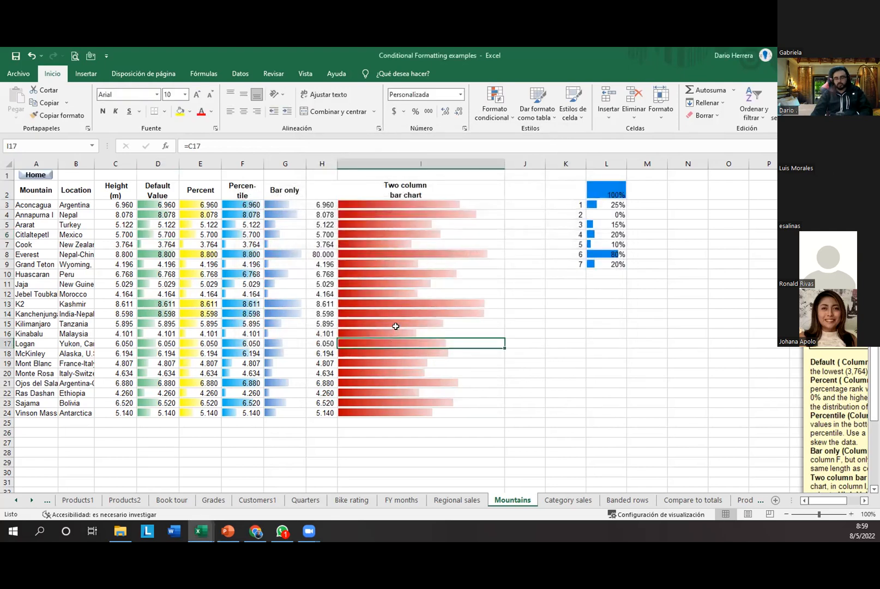